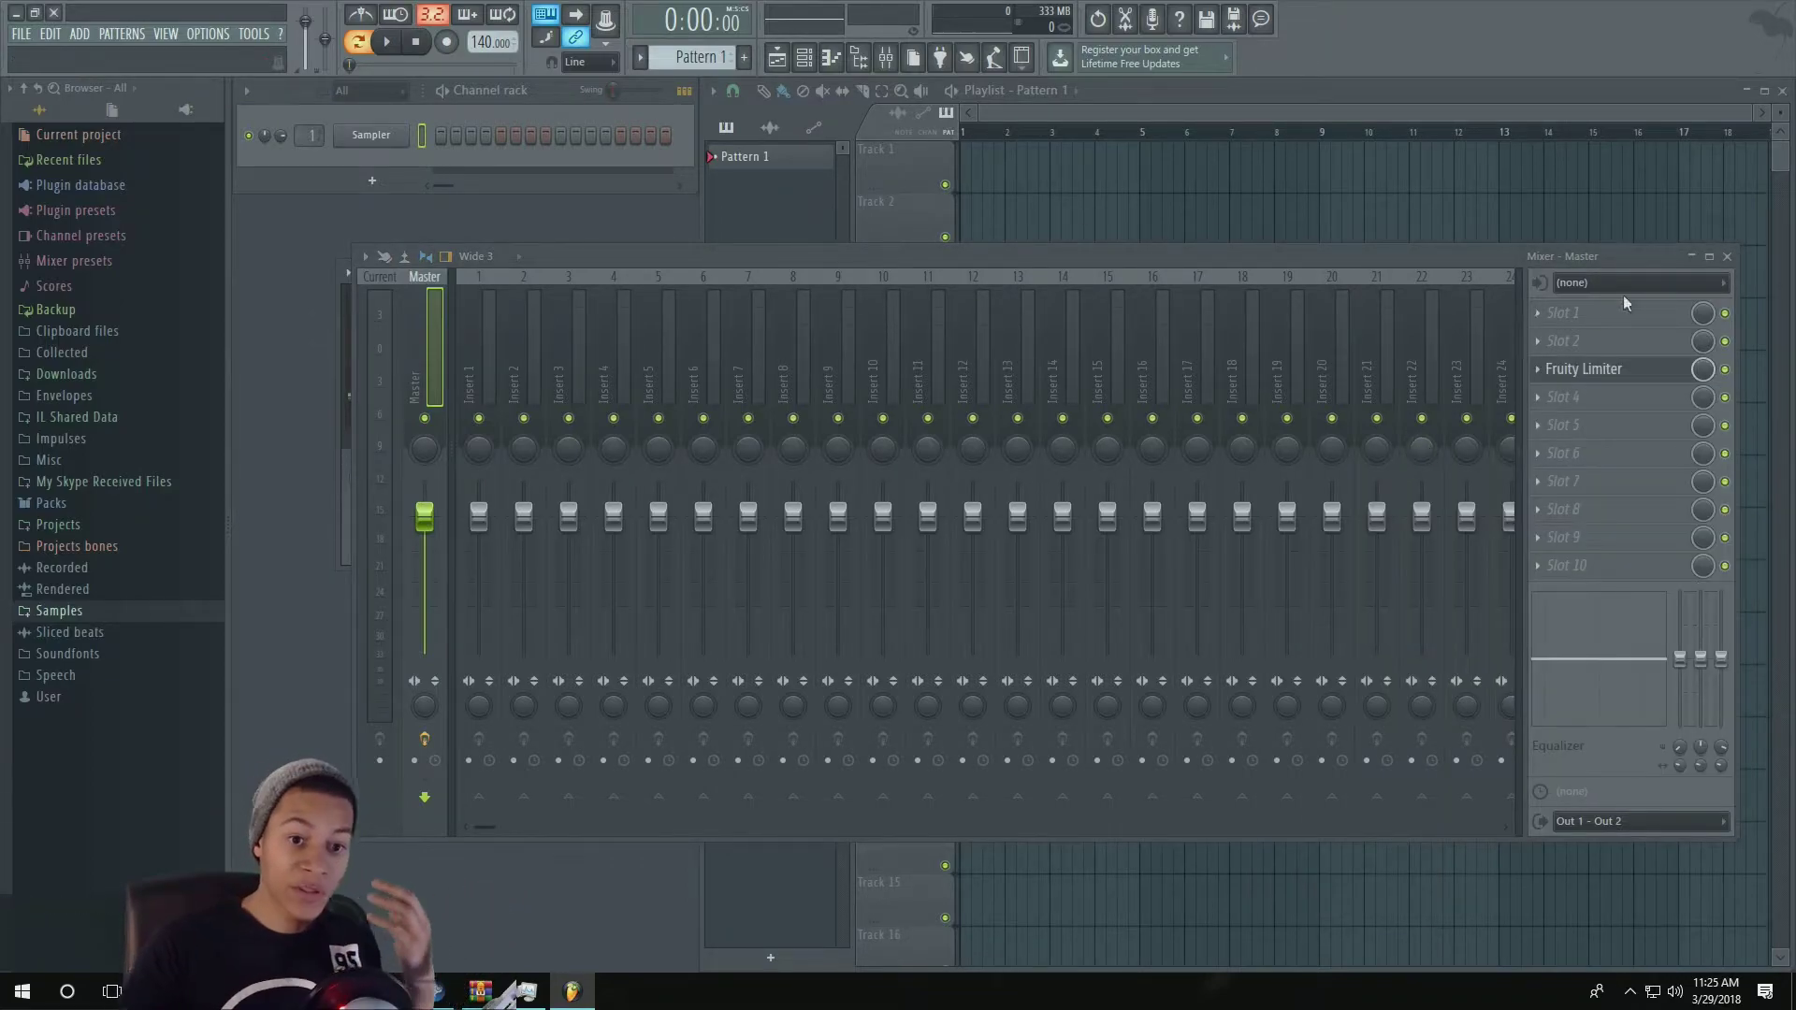
# Step: Open the Fruity Limiter on the Master track, move the mixer clear of it to inspect it, and close the limiter window
pyautogui.click(1615, 370)
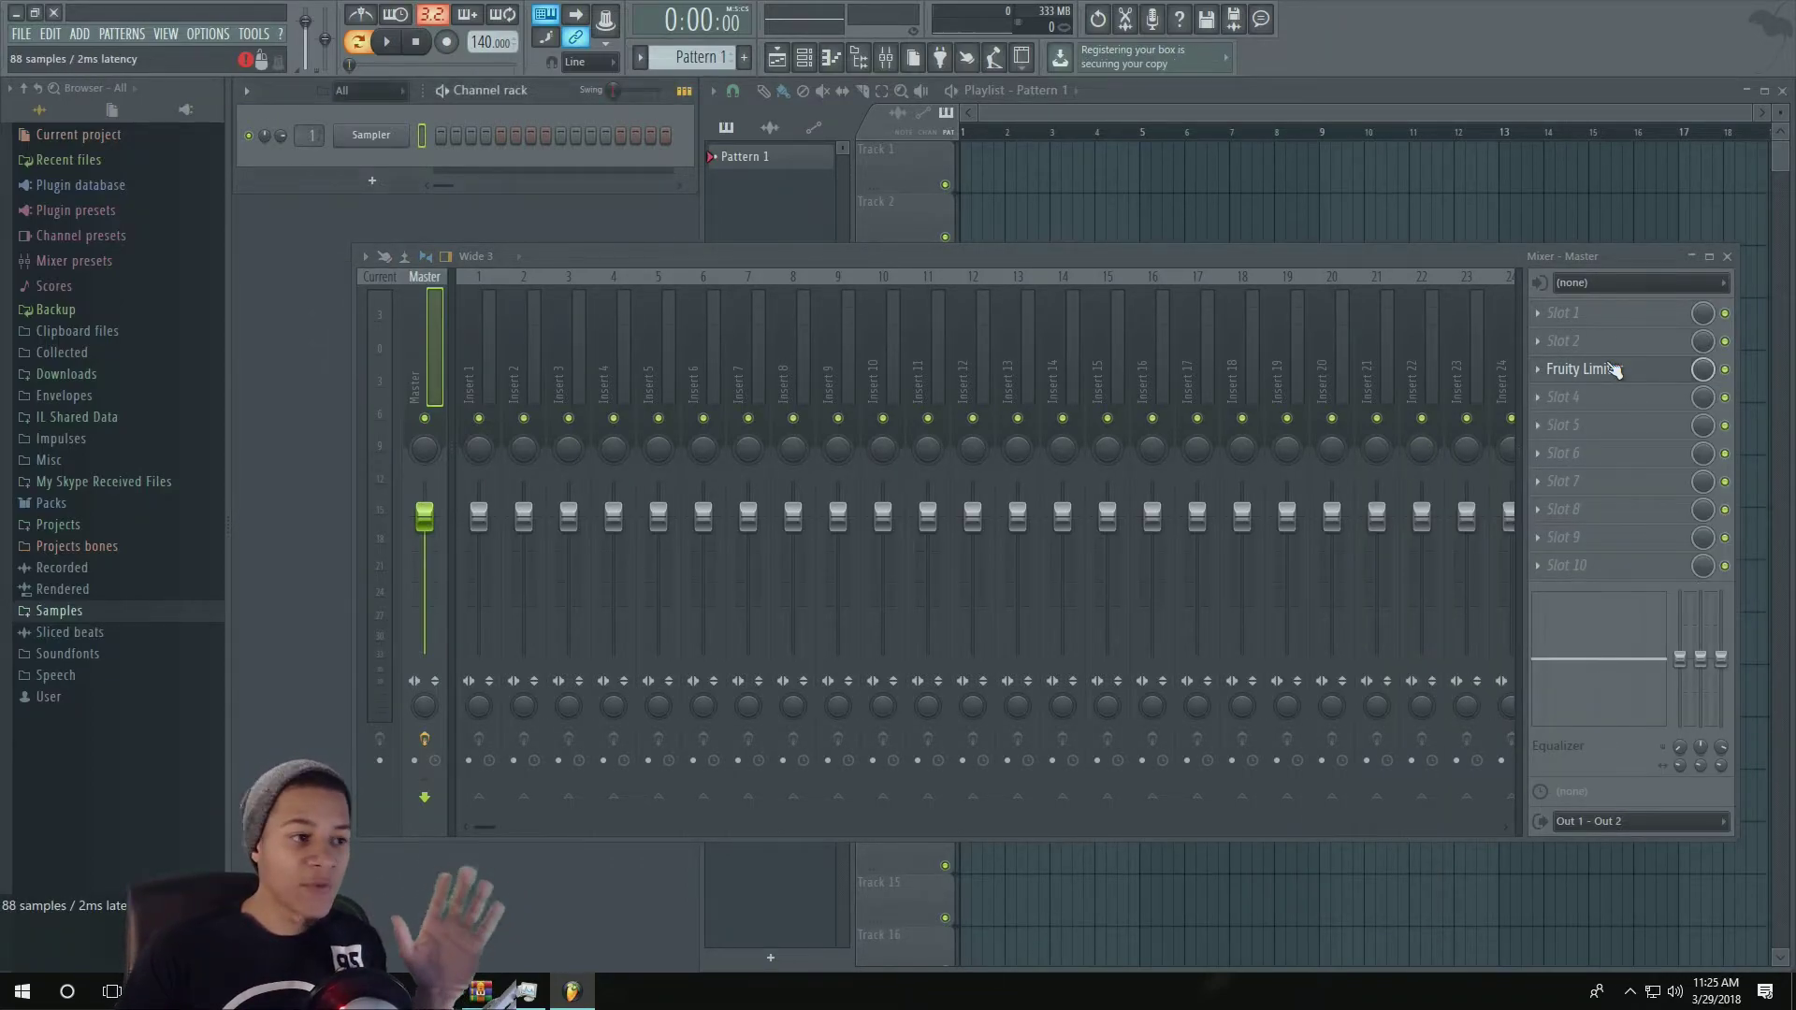
pyautogui.moveTo(683, 256); pyautogui.dragTo(688, 391)
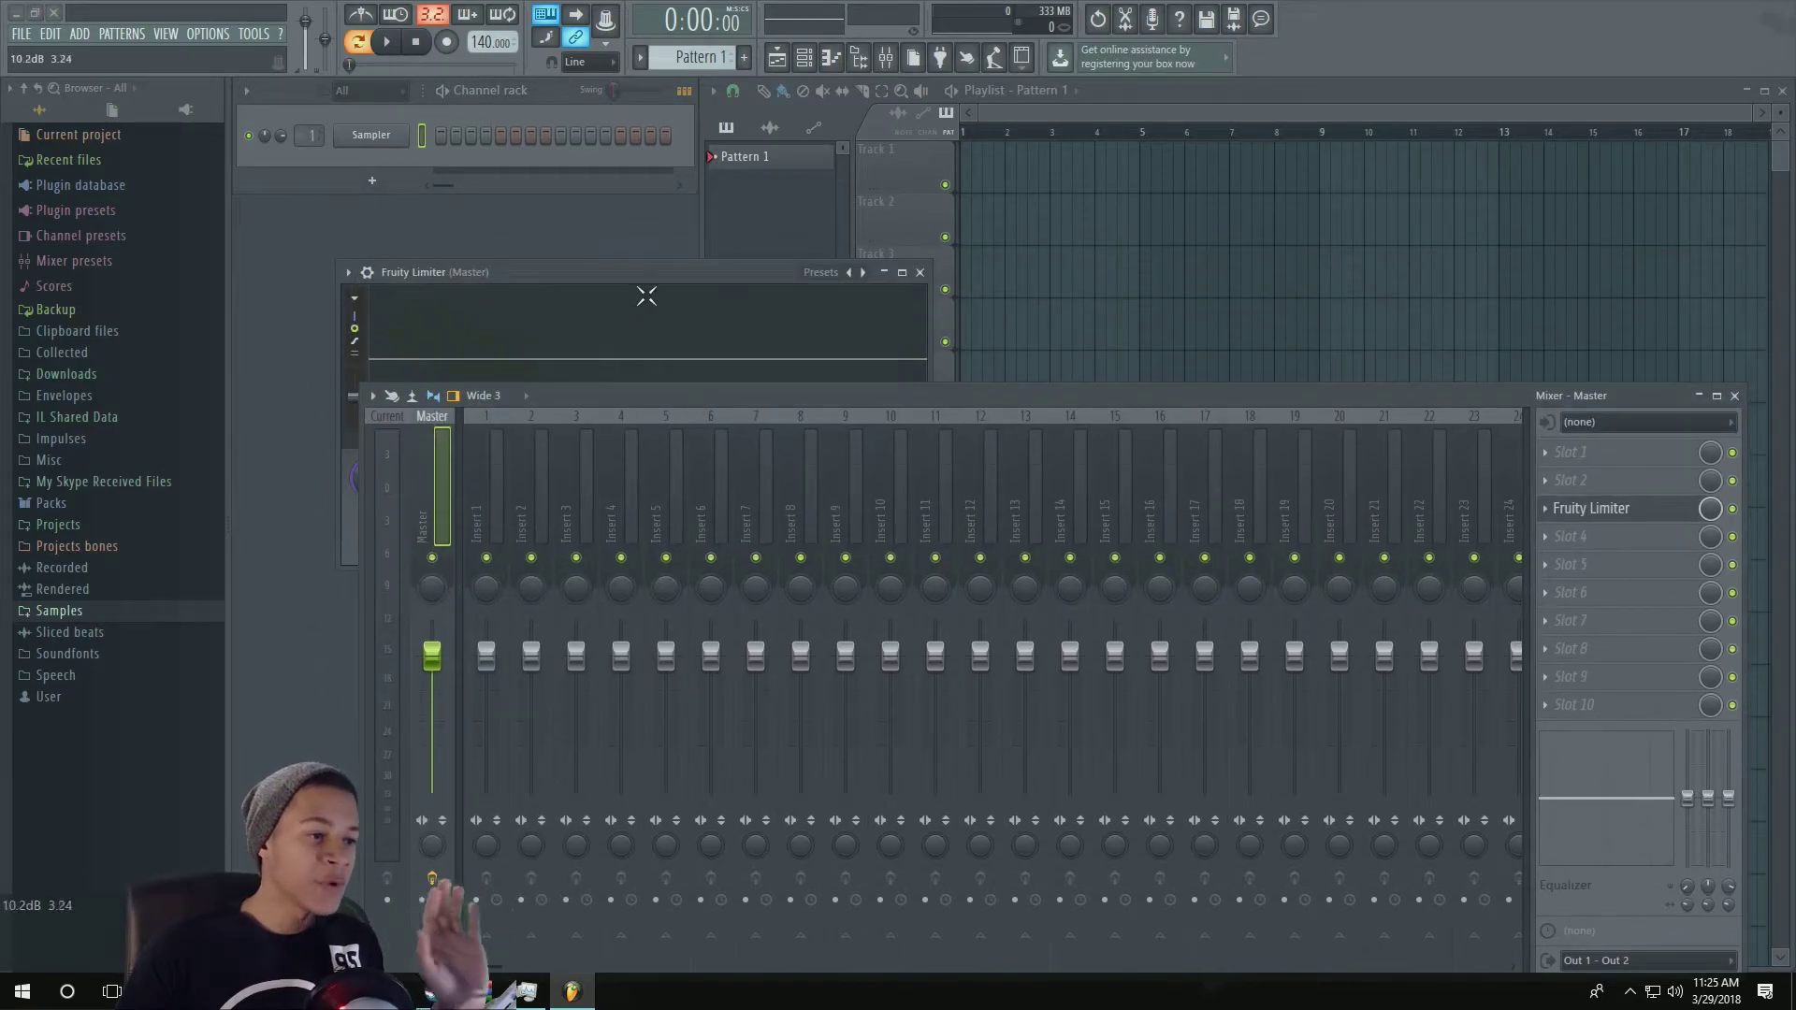
pyautogui.moveTo(663, 274); pyautogui.dragTo(912, 172)
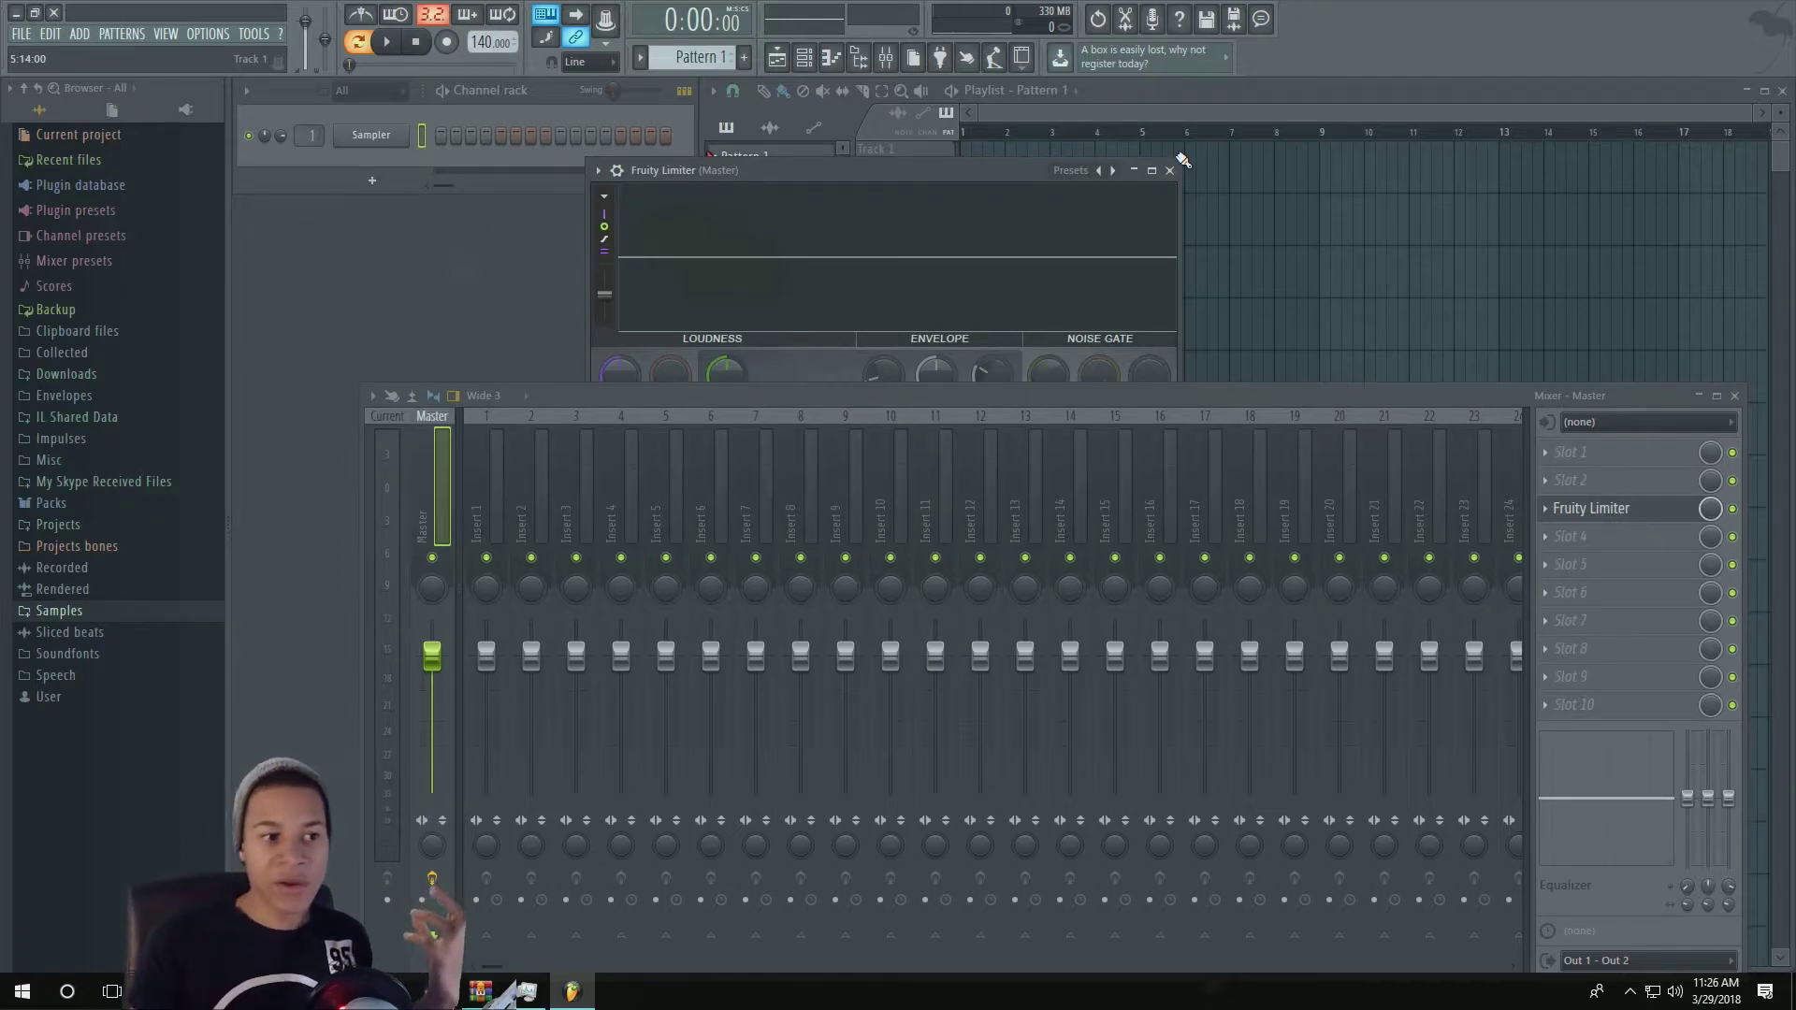
pyautogui.click(1169, 170)
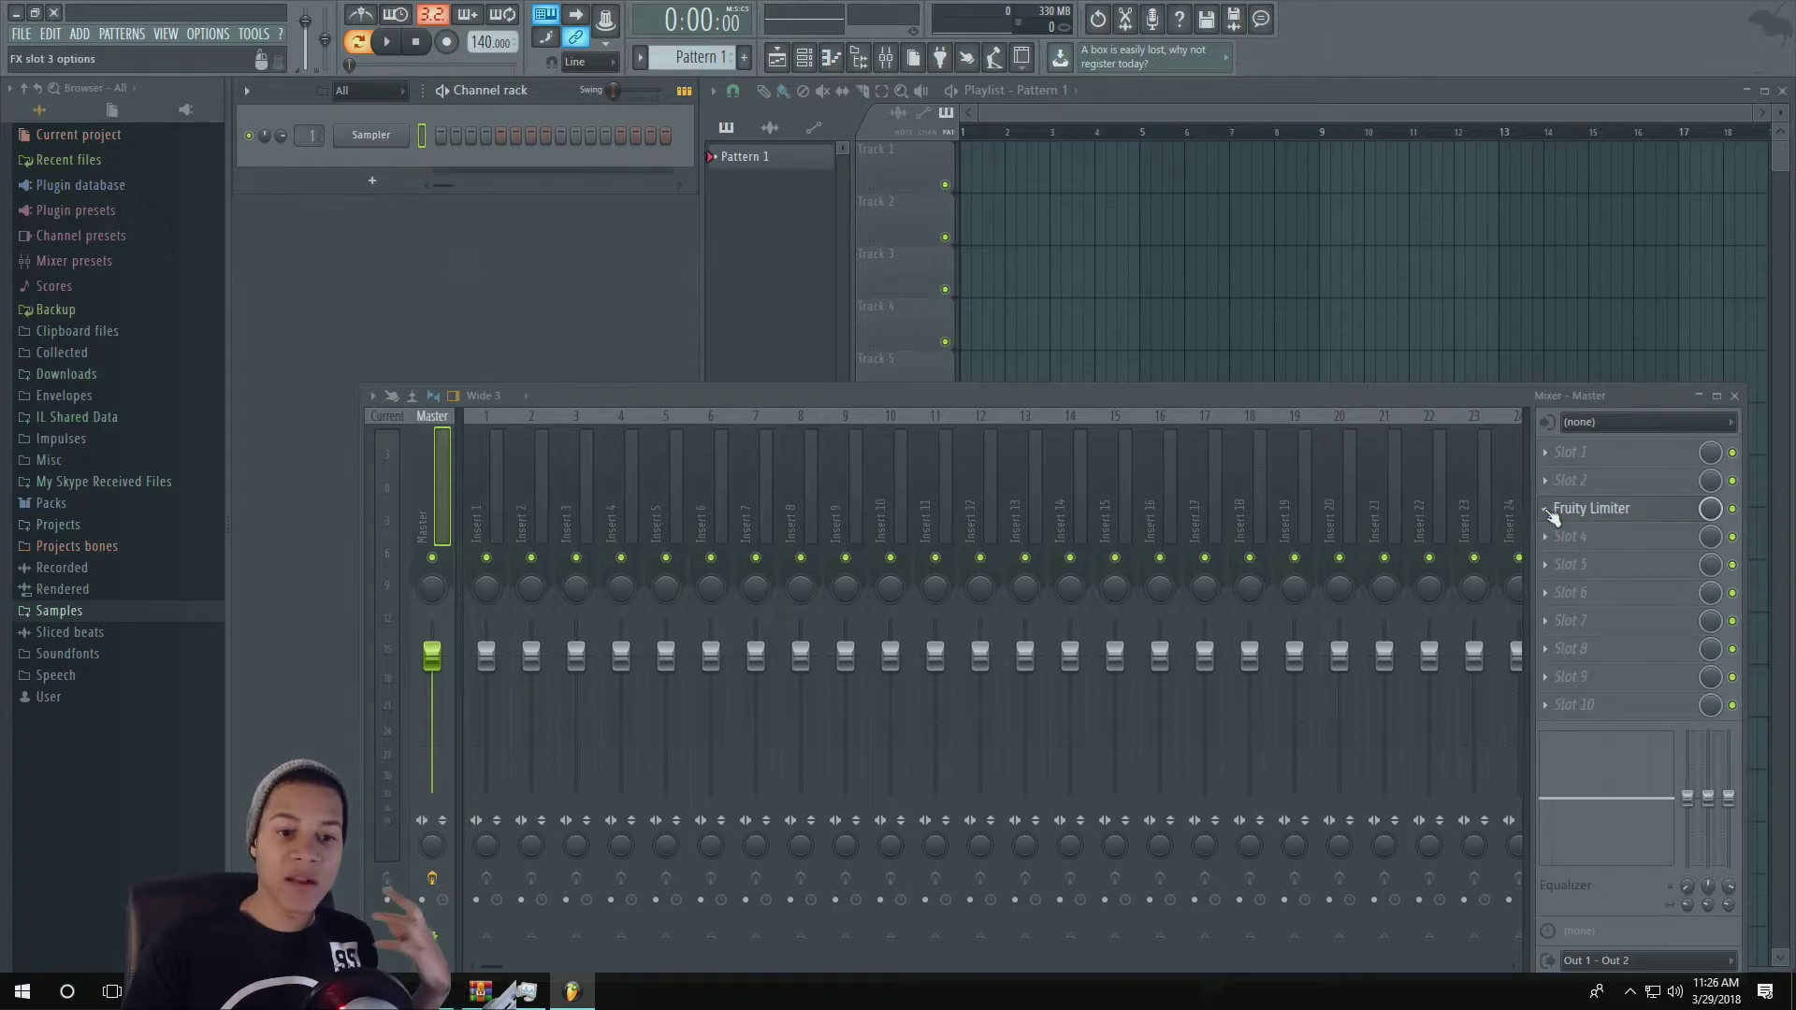
# Step: Remove the Fruity Limiter from the Master track's third effect slot by replacing it with (none)
pyautogui.click(1548, 510)
pyautogui.moveTo(1600, 537)
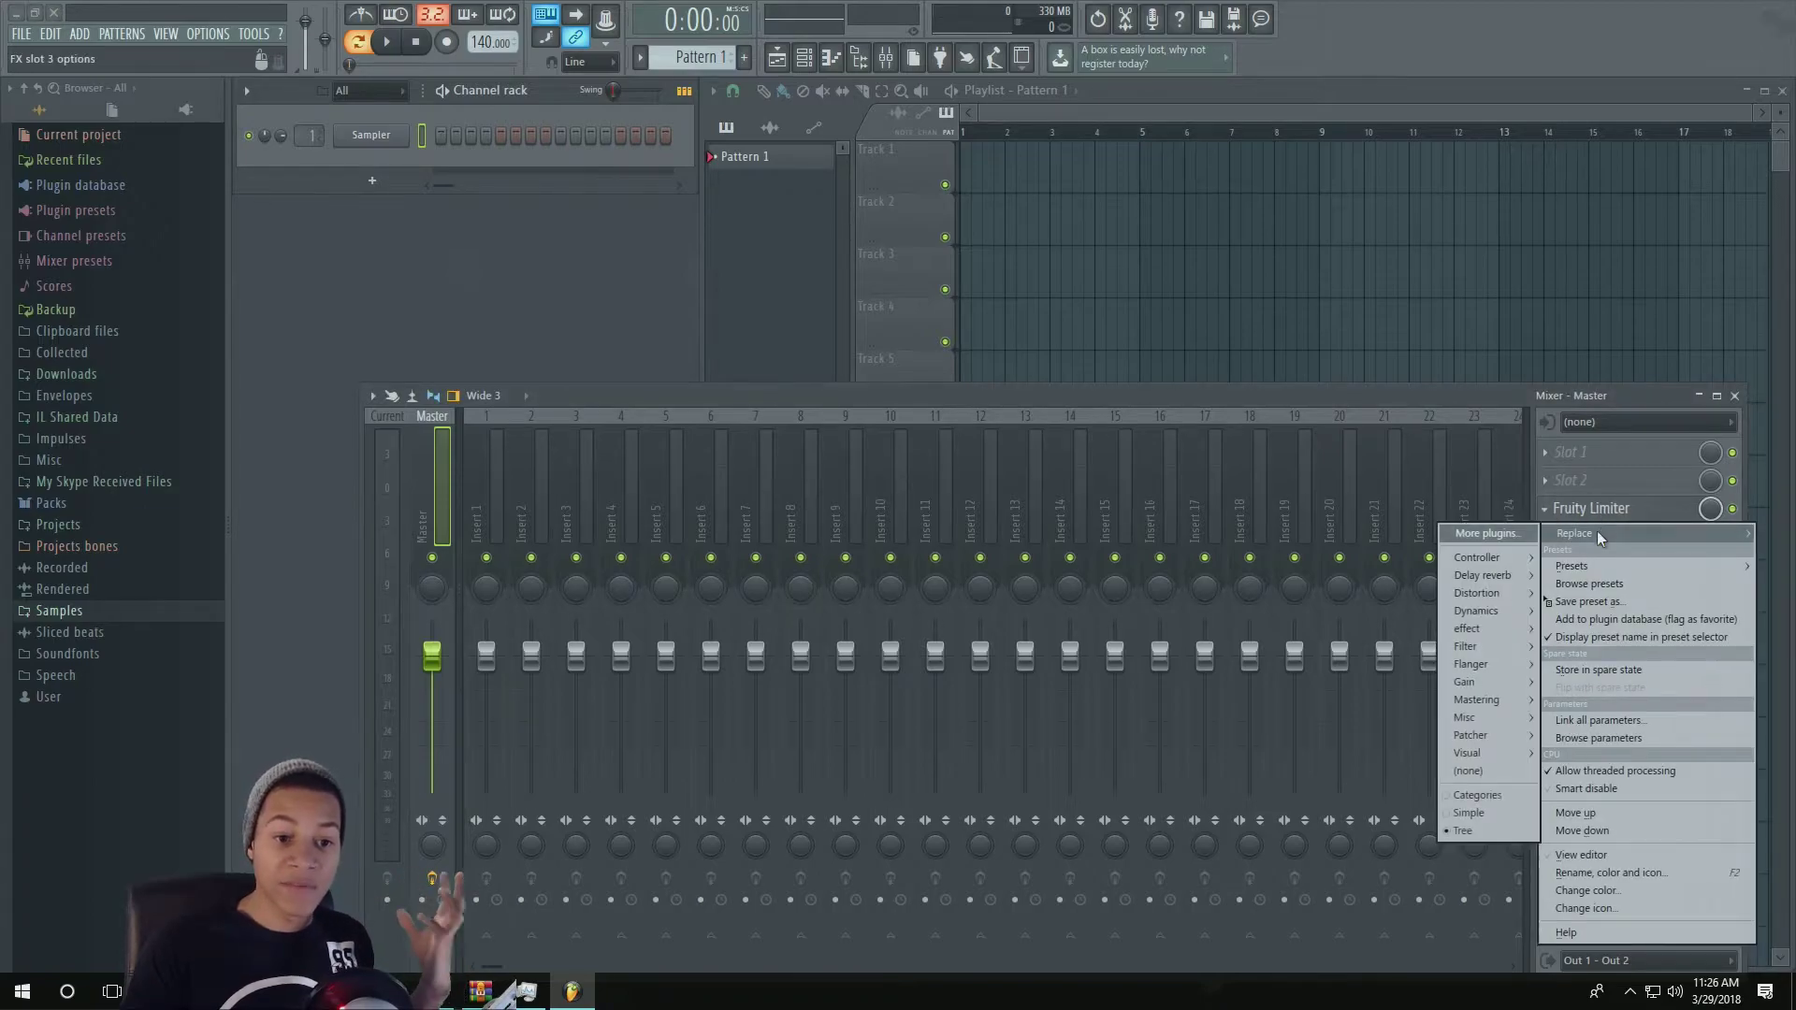
pyautogui.click(1478, 770)
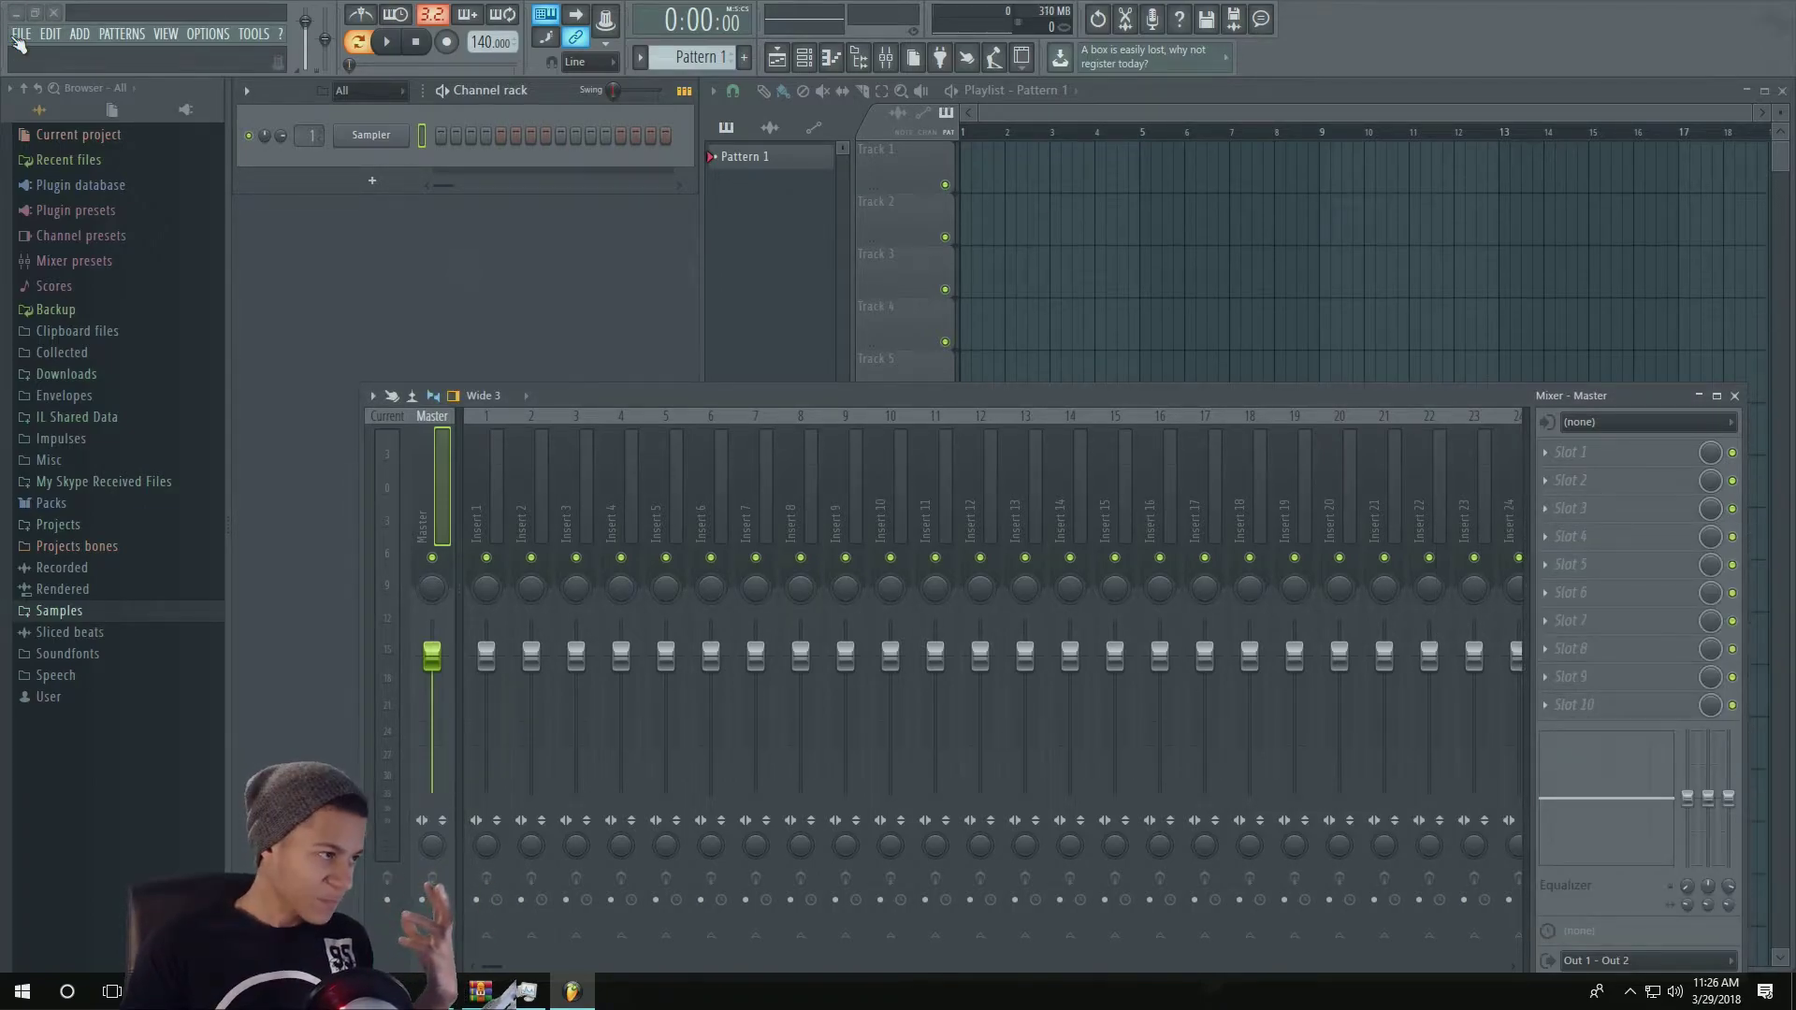
# Step: Examine the Minimal project templates offered for a new project without loading one
pyautogui.click(21, 34)
pyautogui.moveTo(52, 75)
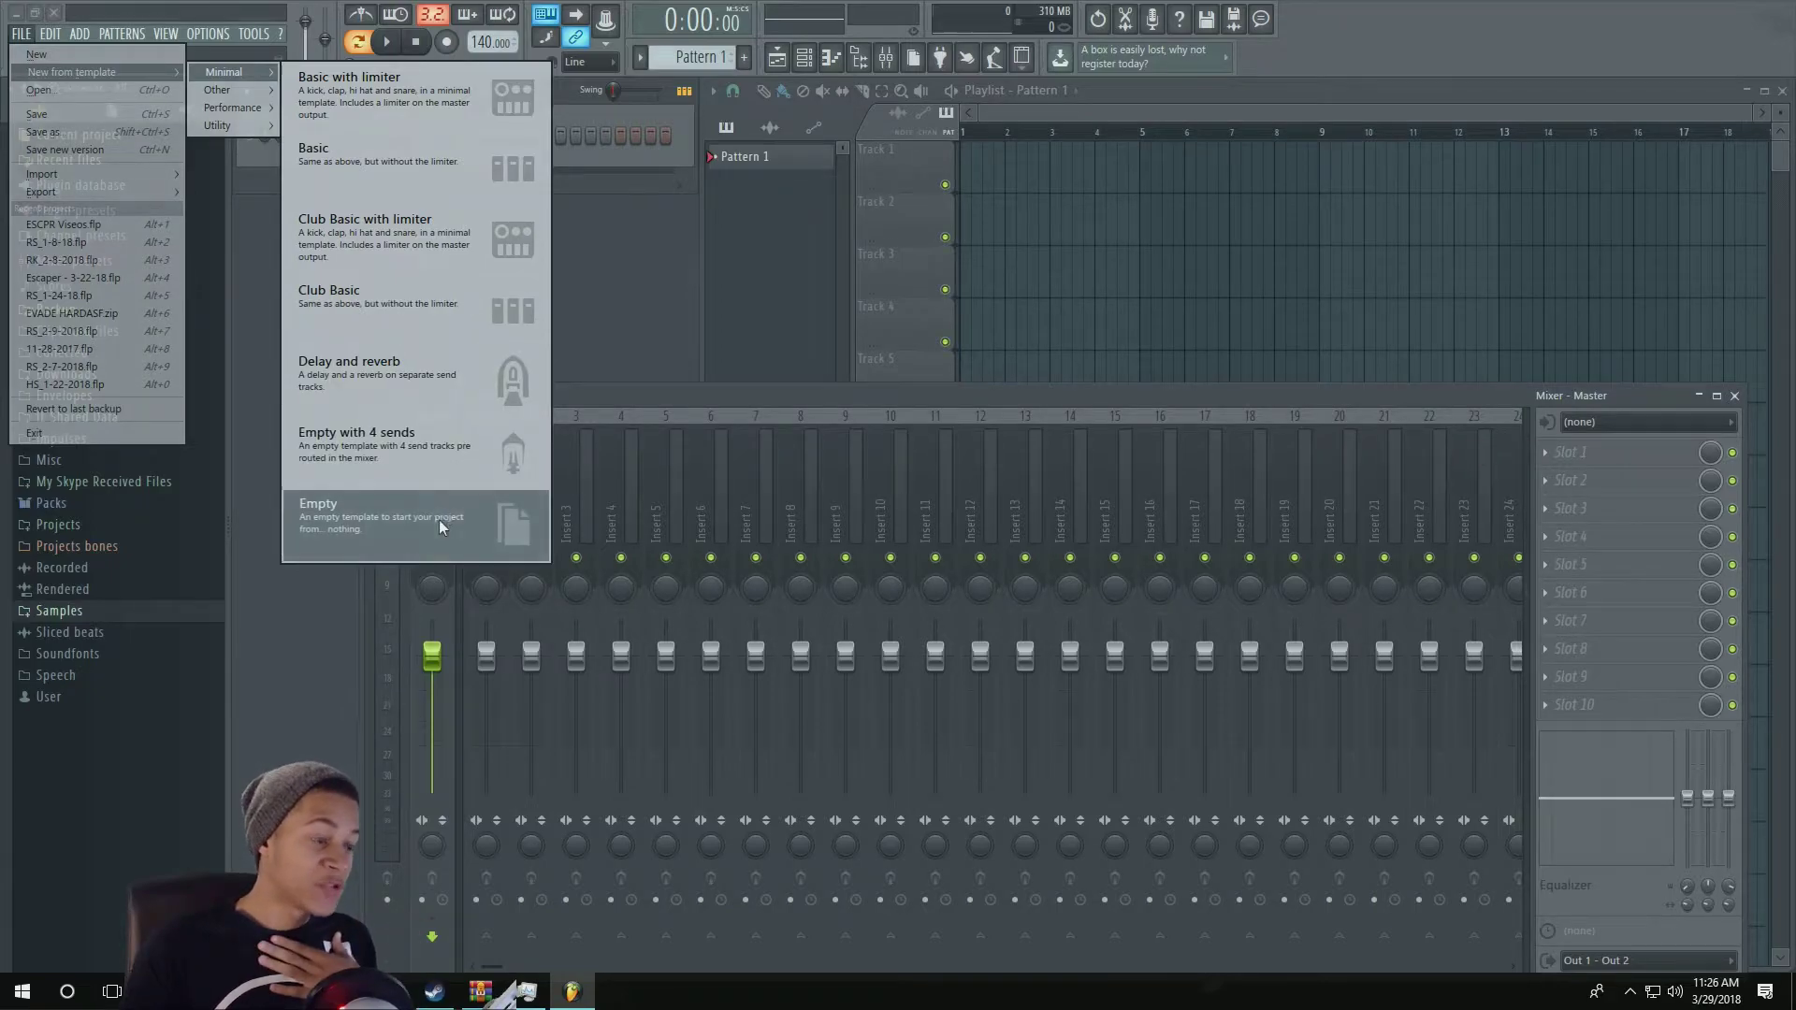
pyautogui.click(720, 414)
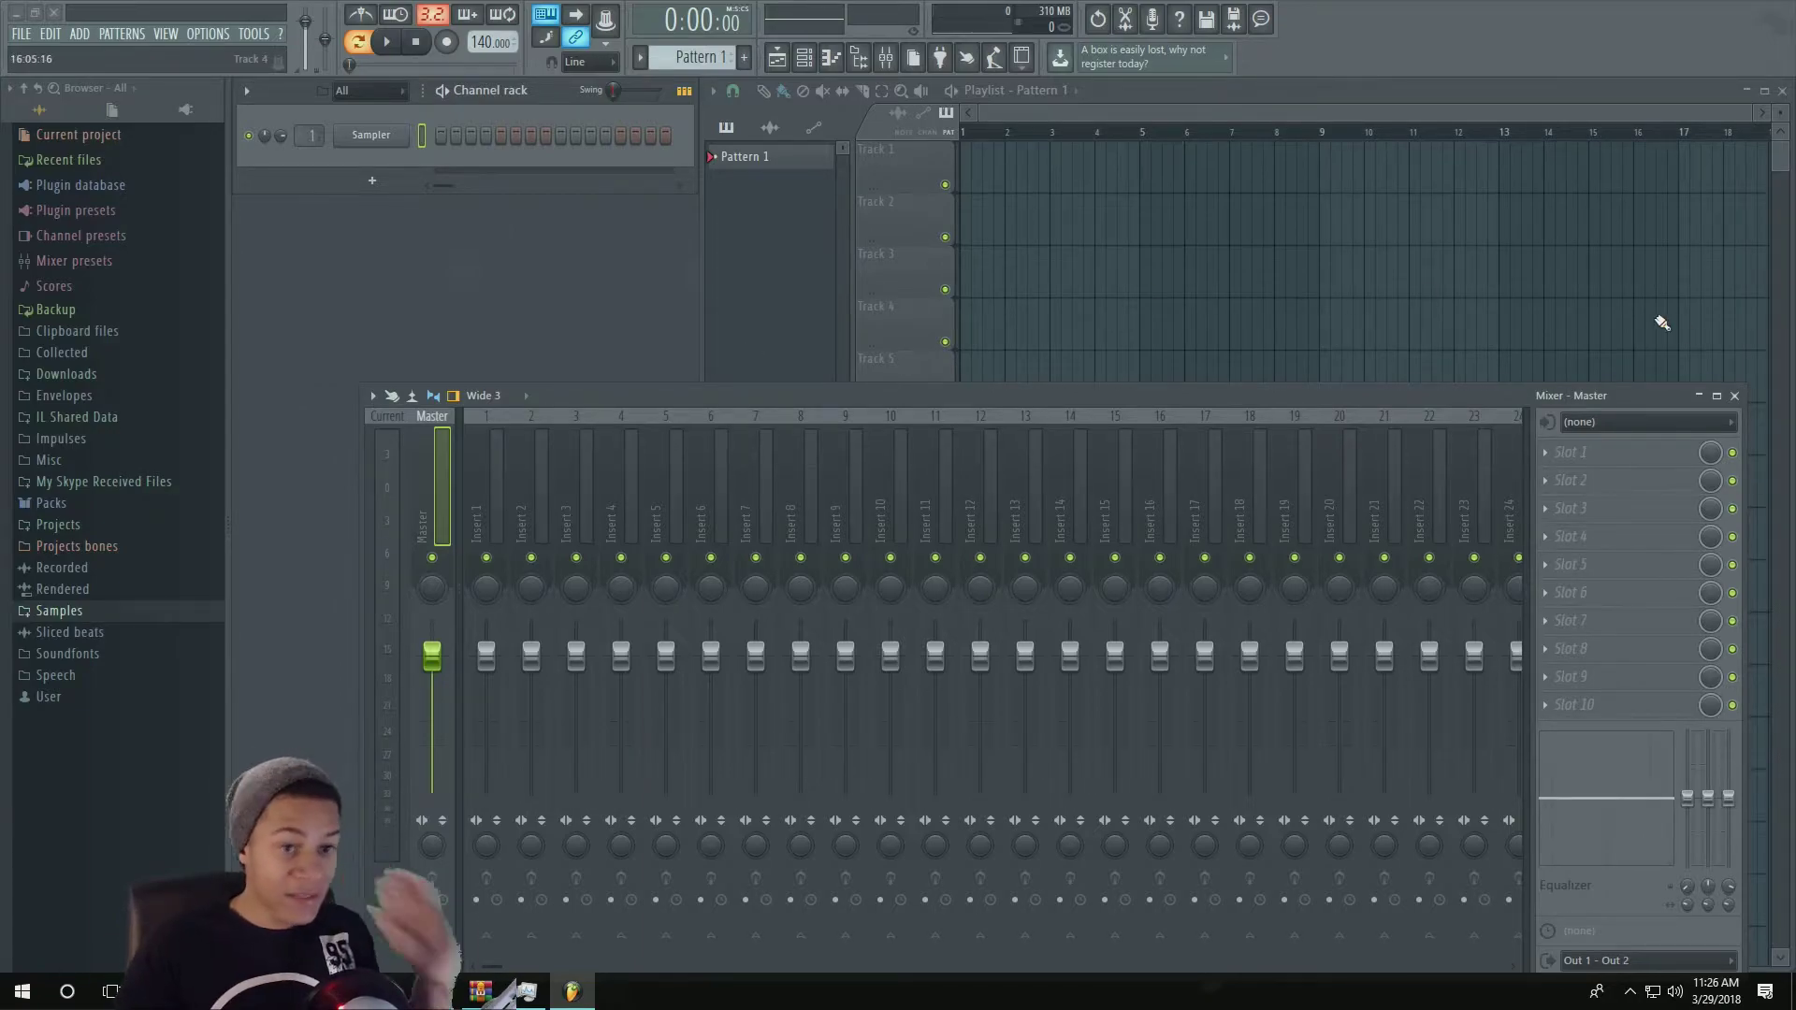
# Step: Close the mixer, reopen it and reposition it over the channel rack and playlist
pyautogui.click(1734, 395)
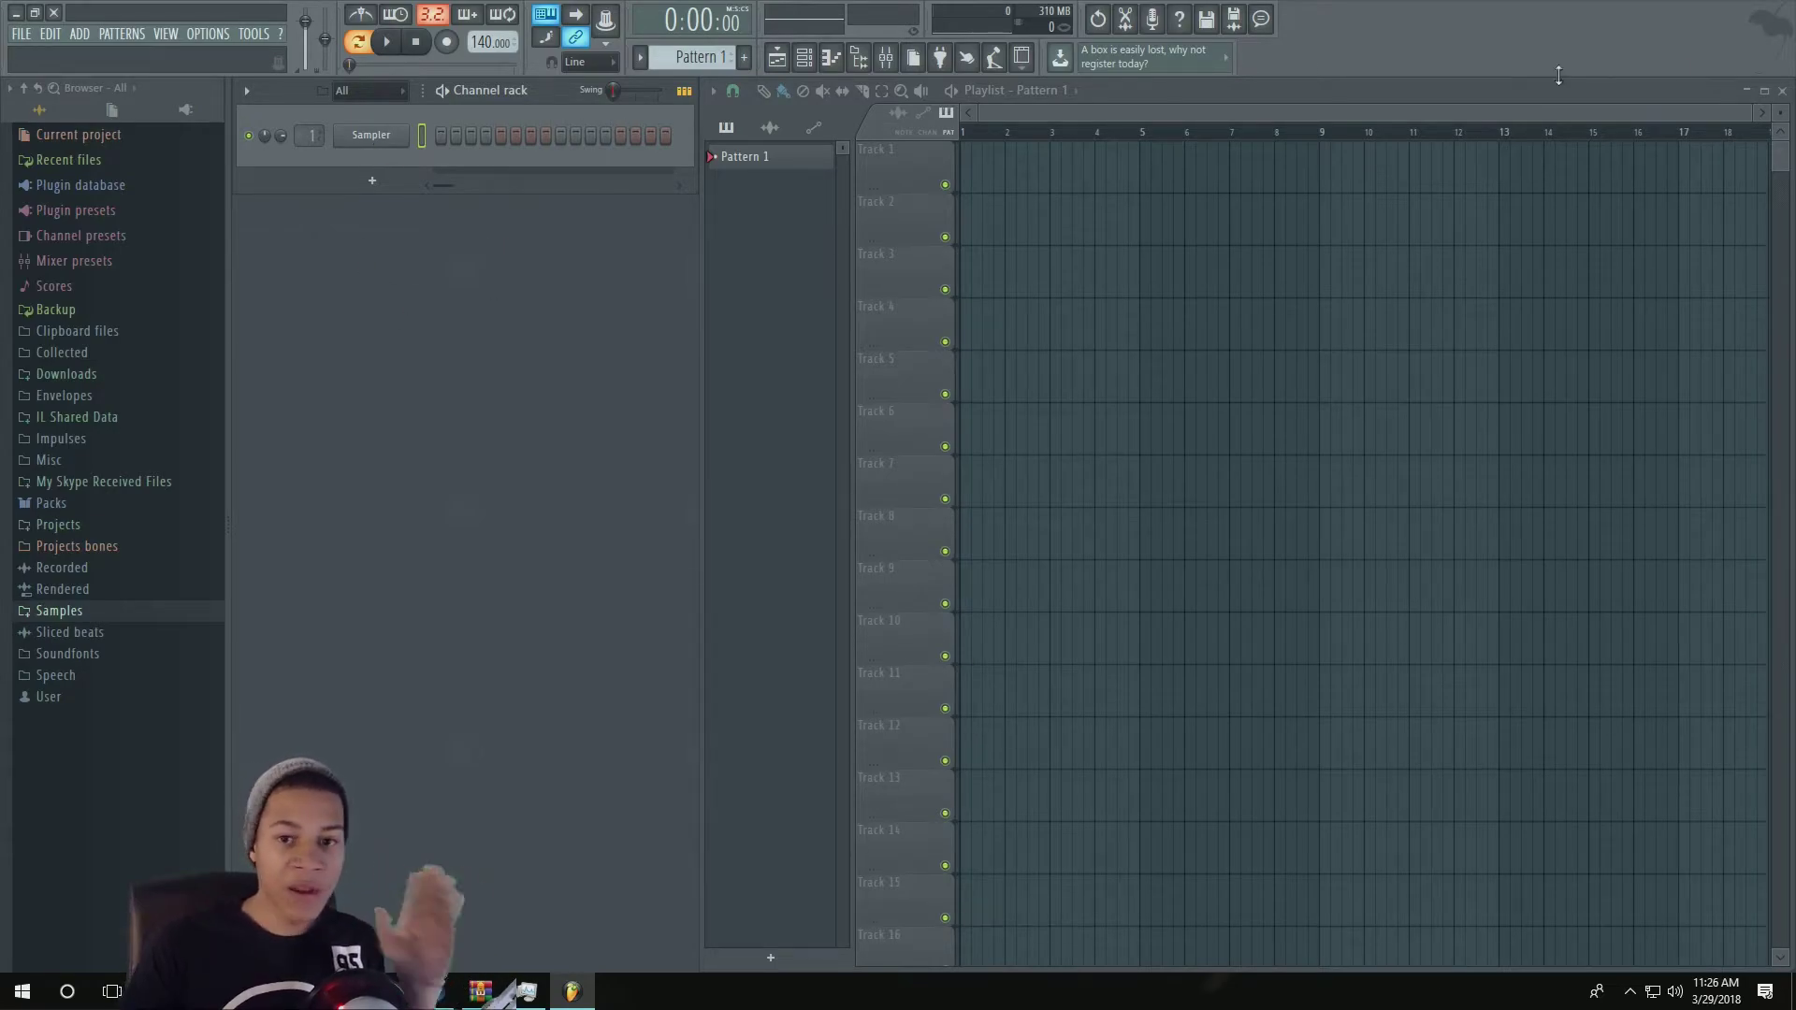
pyautogui.click(886, 58)
pyautogui.moveTo(1182, 393); pyautogui.dragTo(1063, 206)
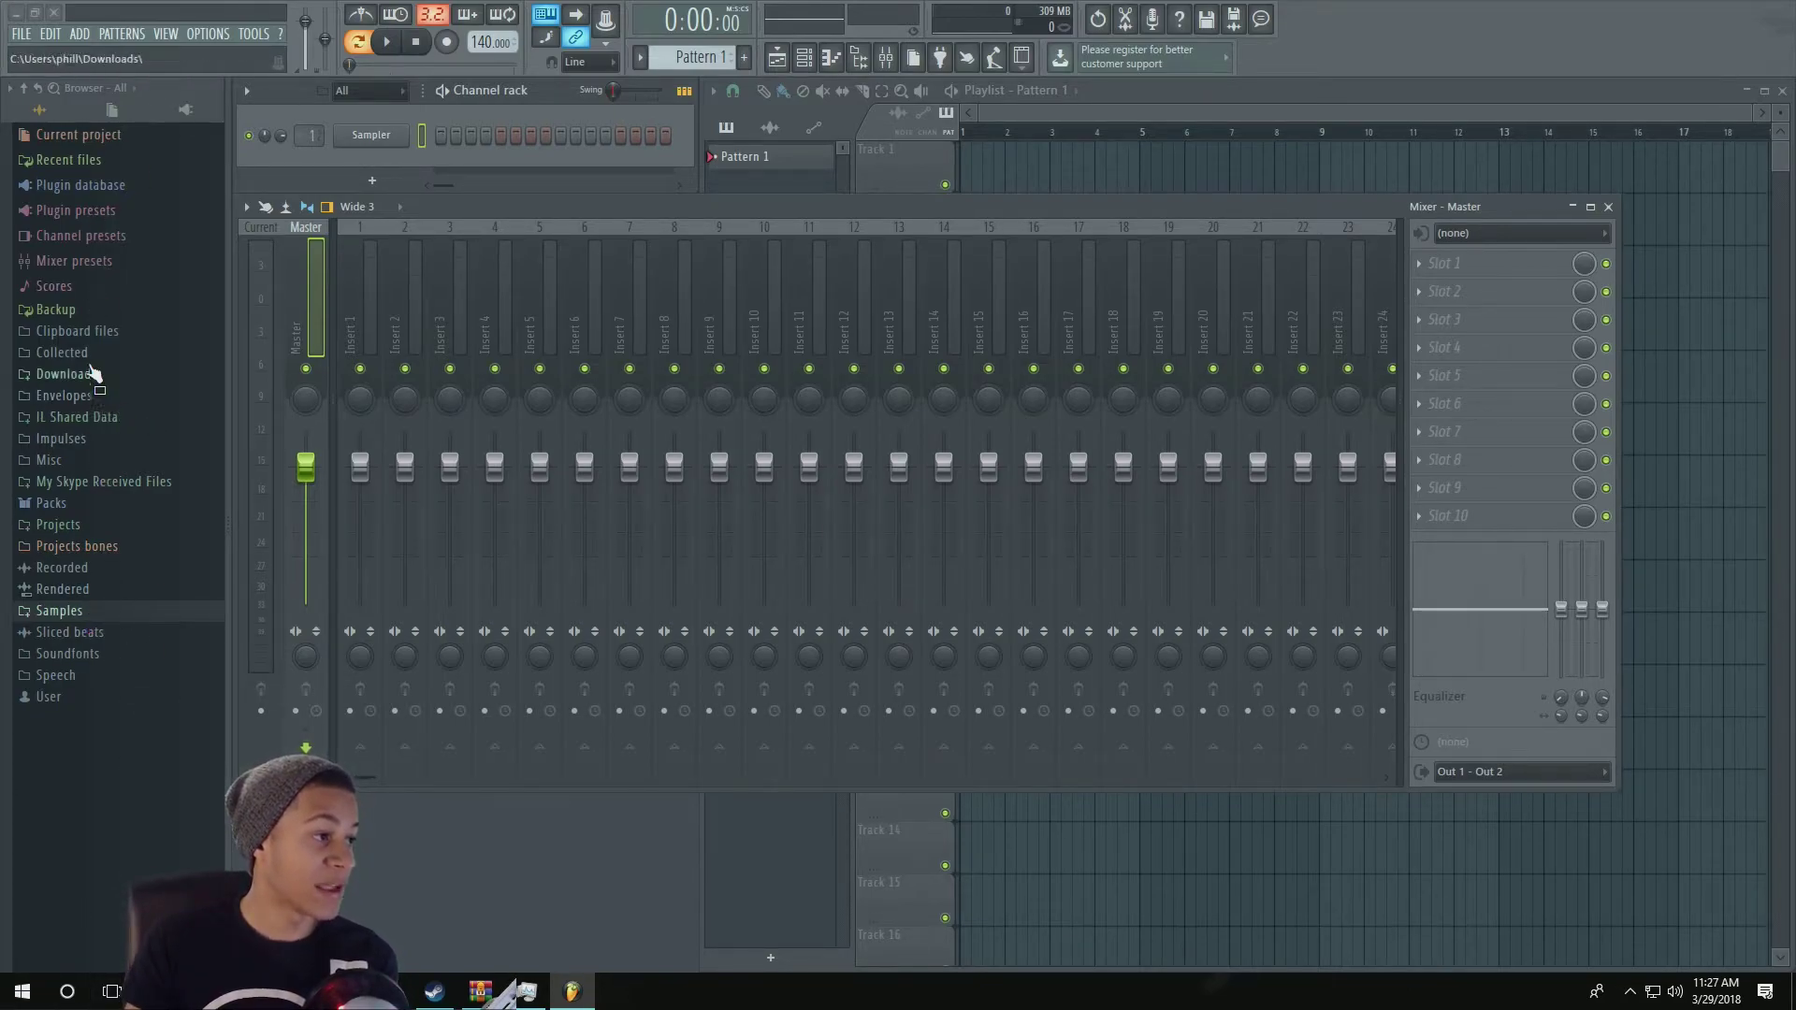
# Step: Browse the sample packs inside the Samples folder, collapsing the Kicks folder along the way
pyautogui.click(62, 619)
pyautogui.scroll(-20, 70, 581)
pyautogui.scroll(10, 69, 582)
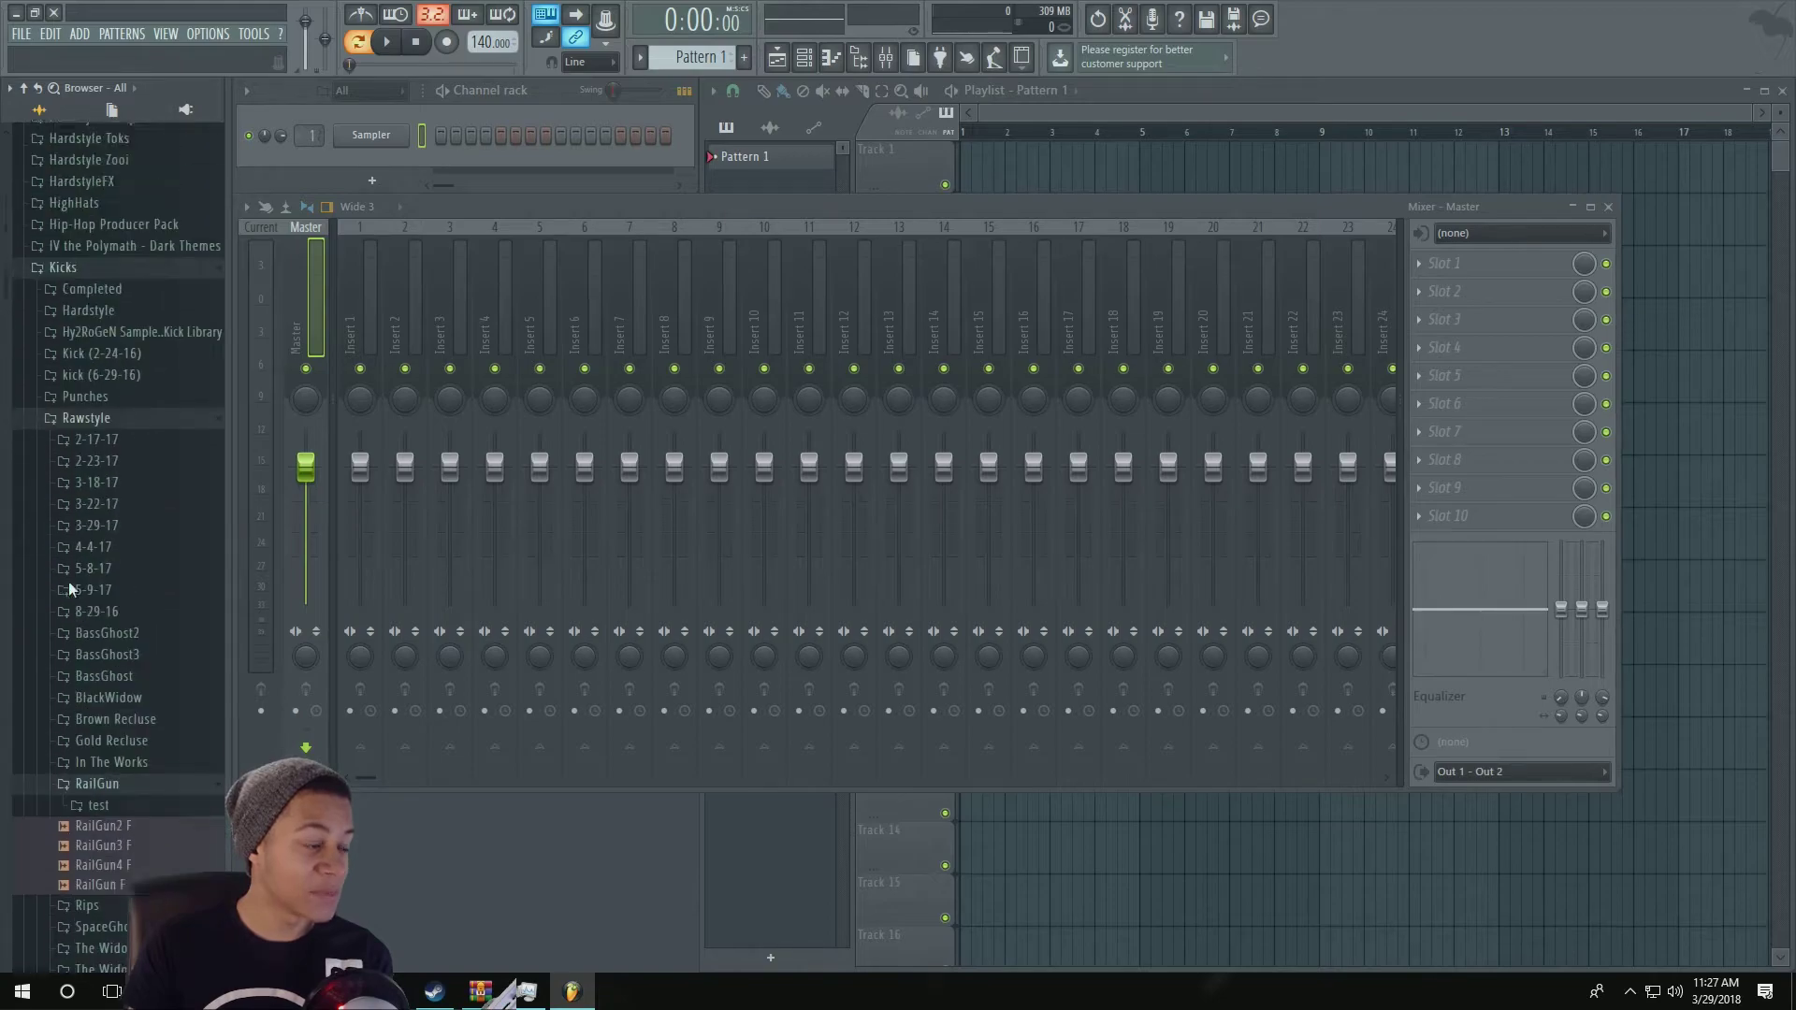
pyautogui.click(130, 262)
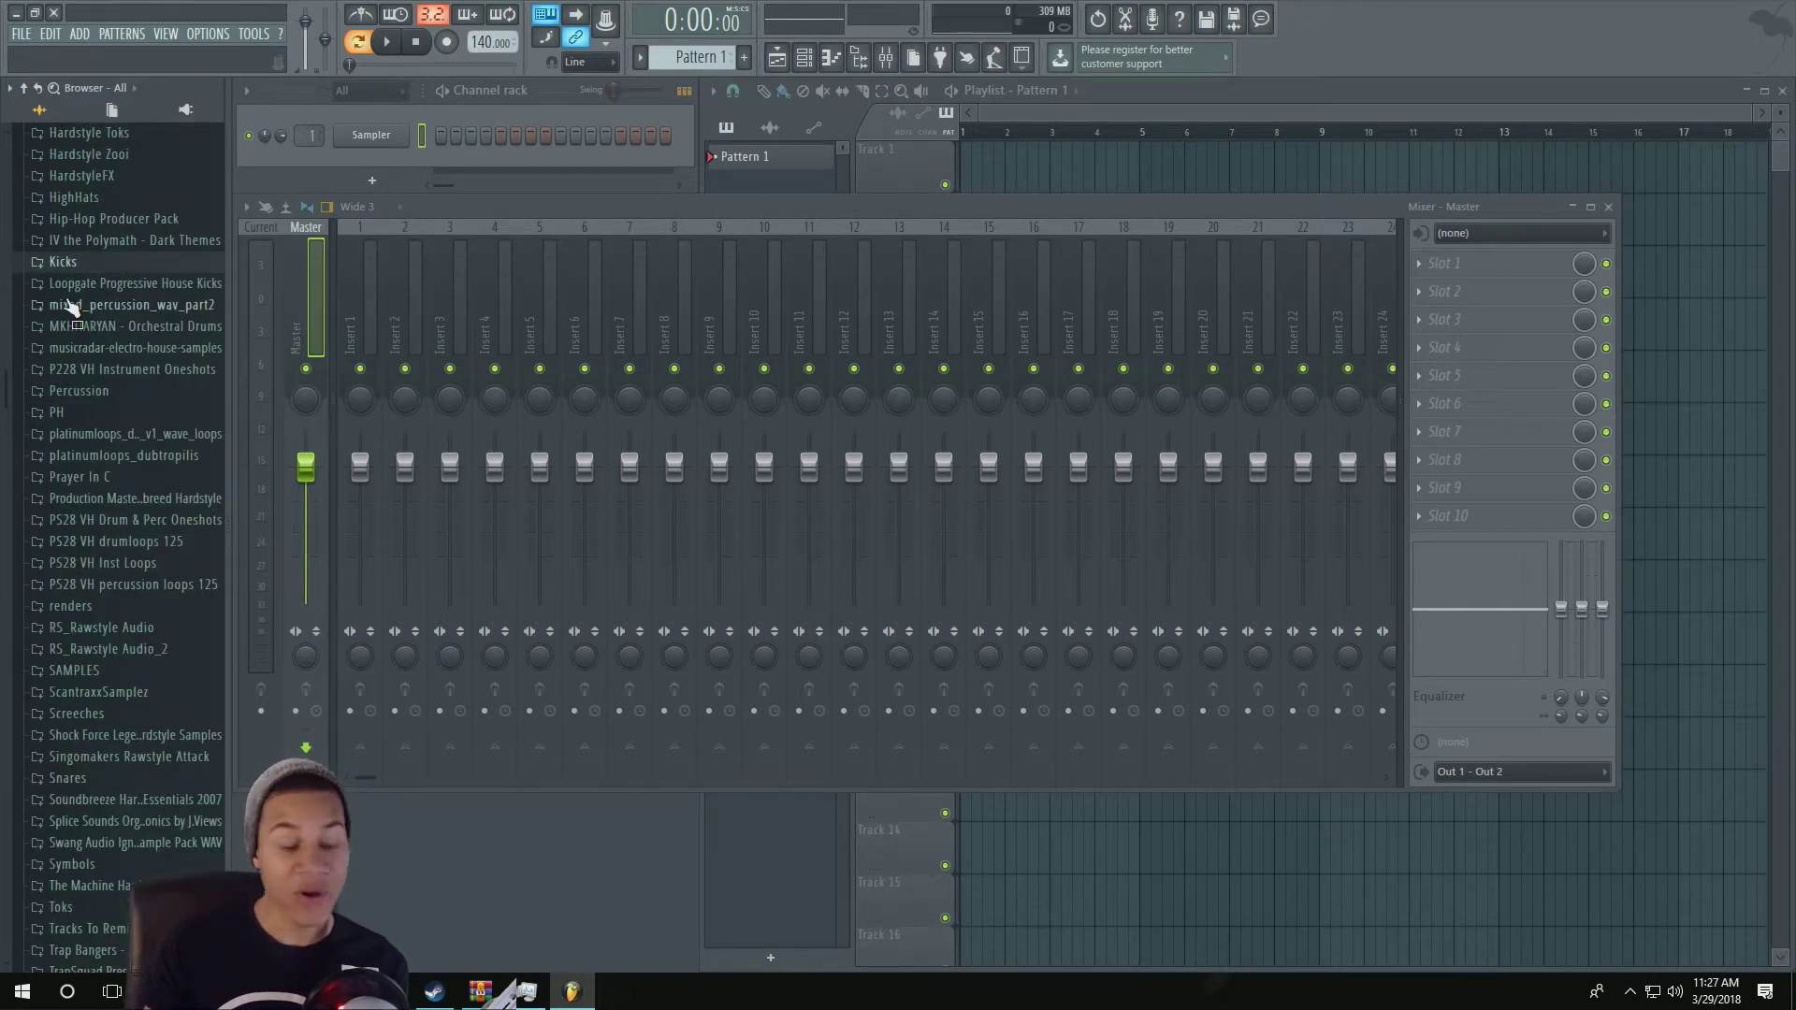
pyautogui.scroll(-15, 67, 308)
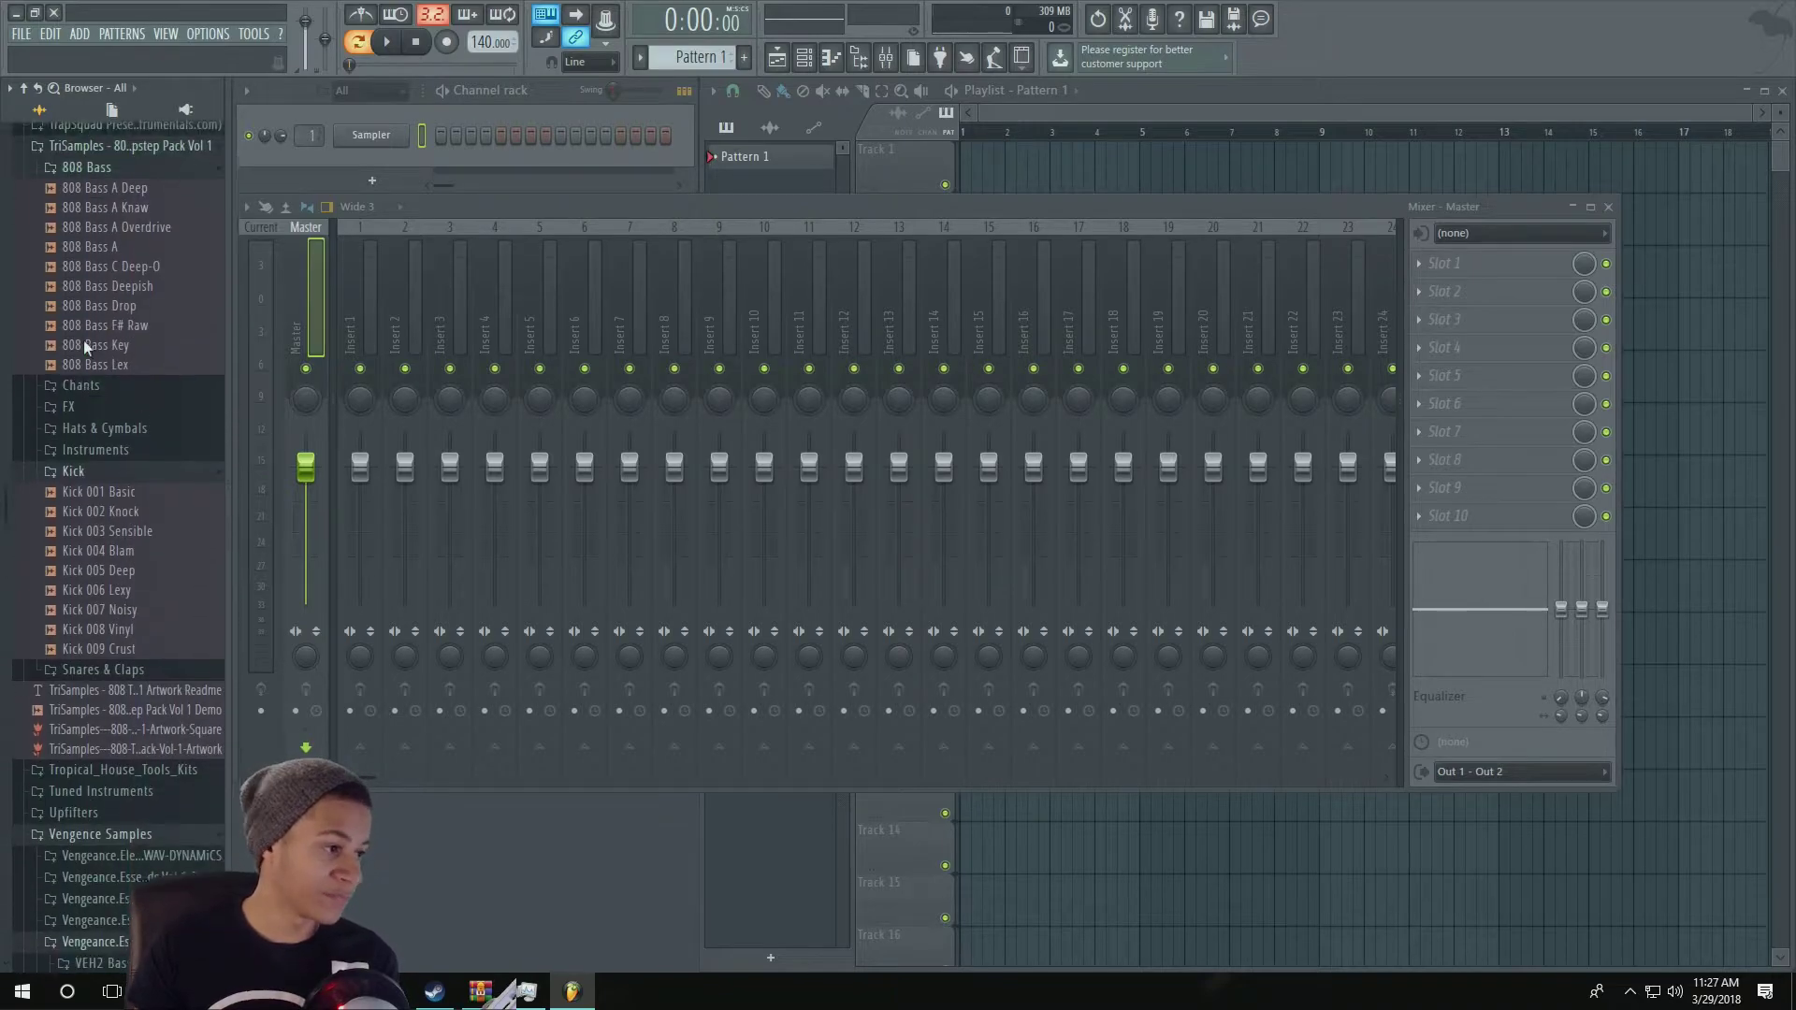
pyautogui.scroll(5, 54, 322)
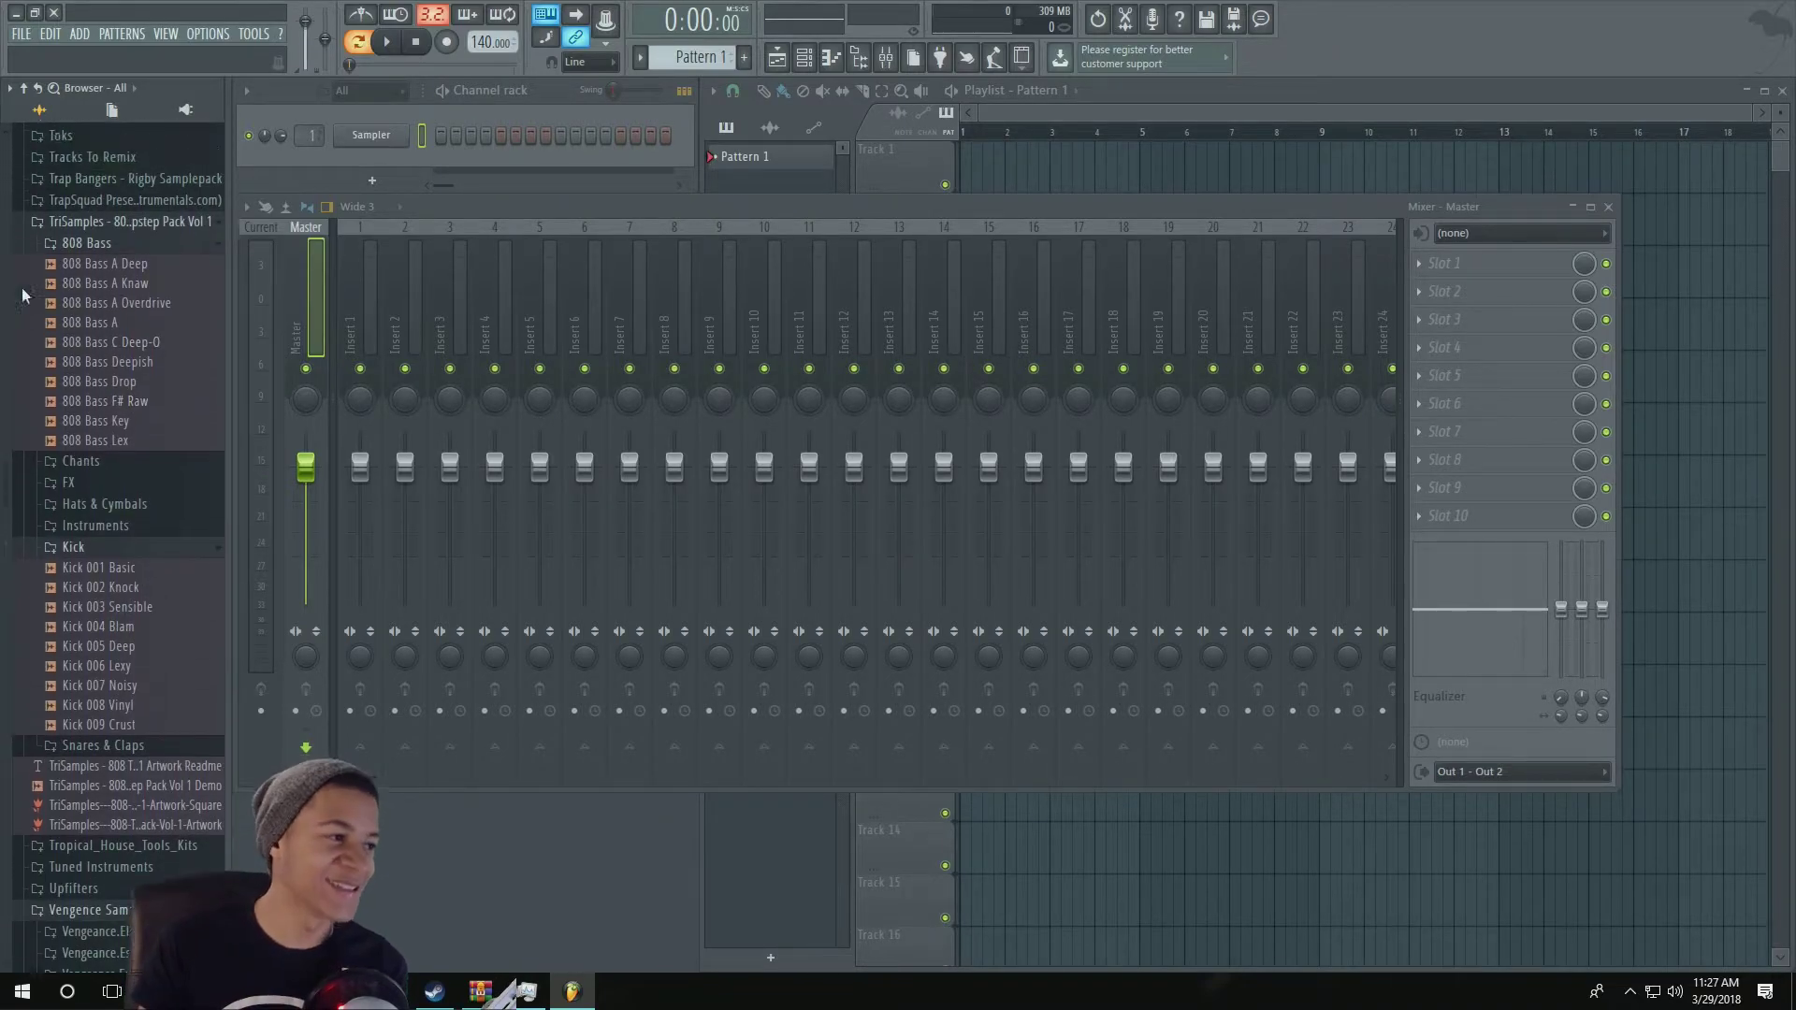
pyautogui.scroll(10, 53, 322)
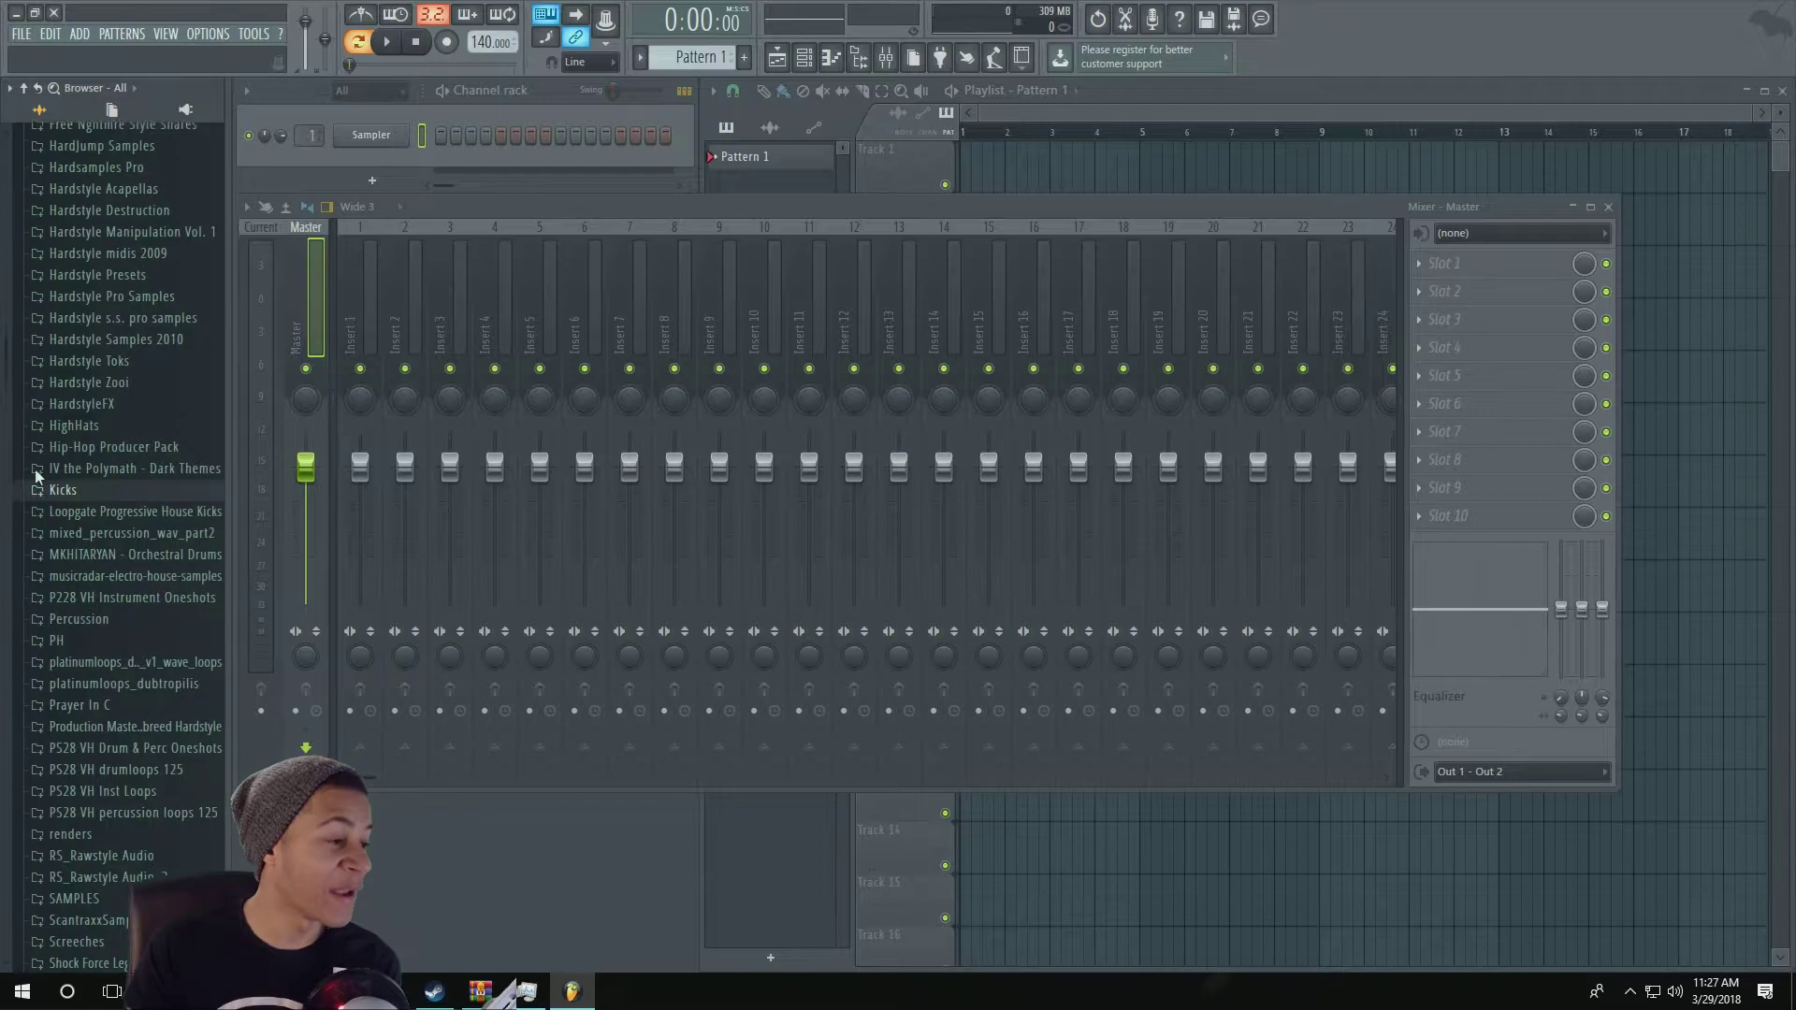
pyautogui.scroll(10, 51, 427)
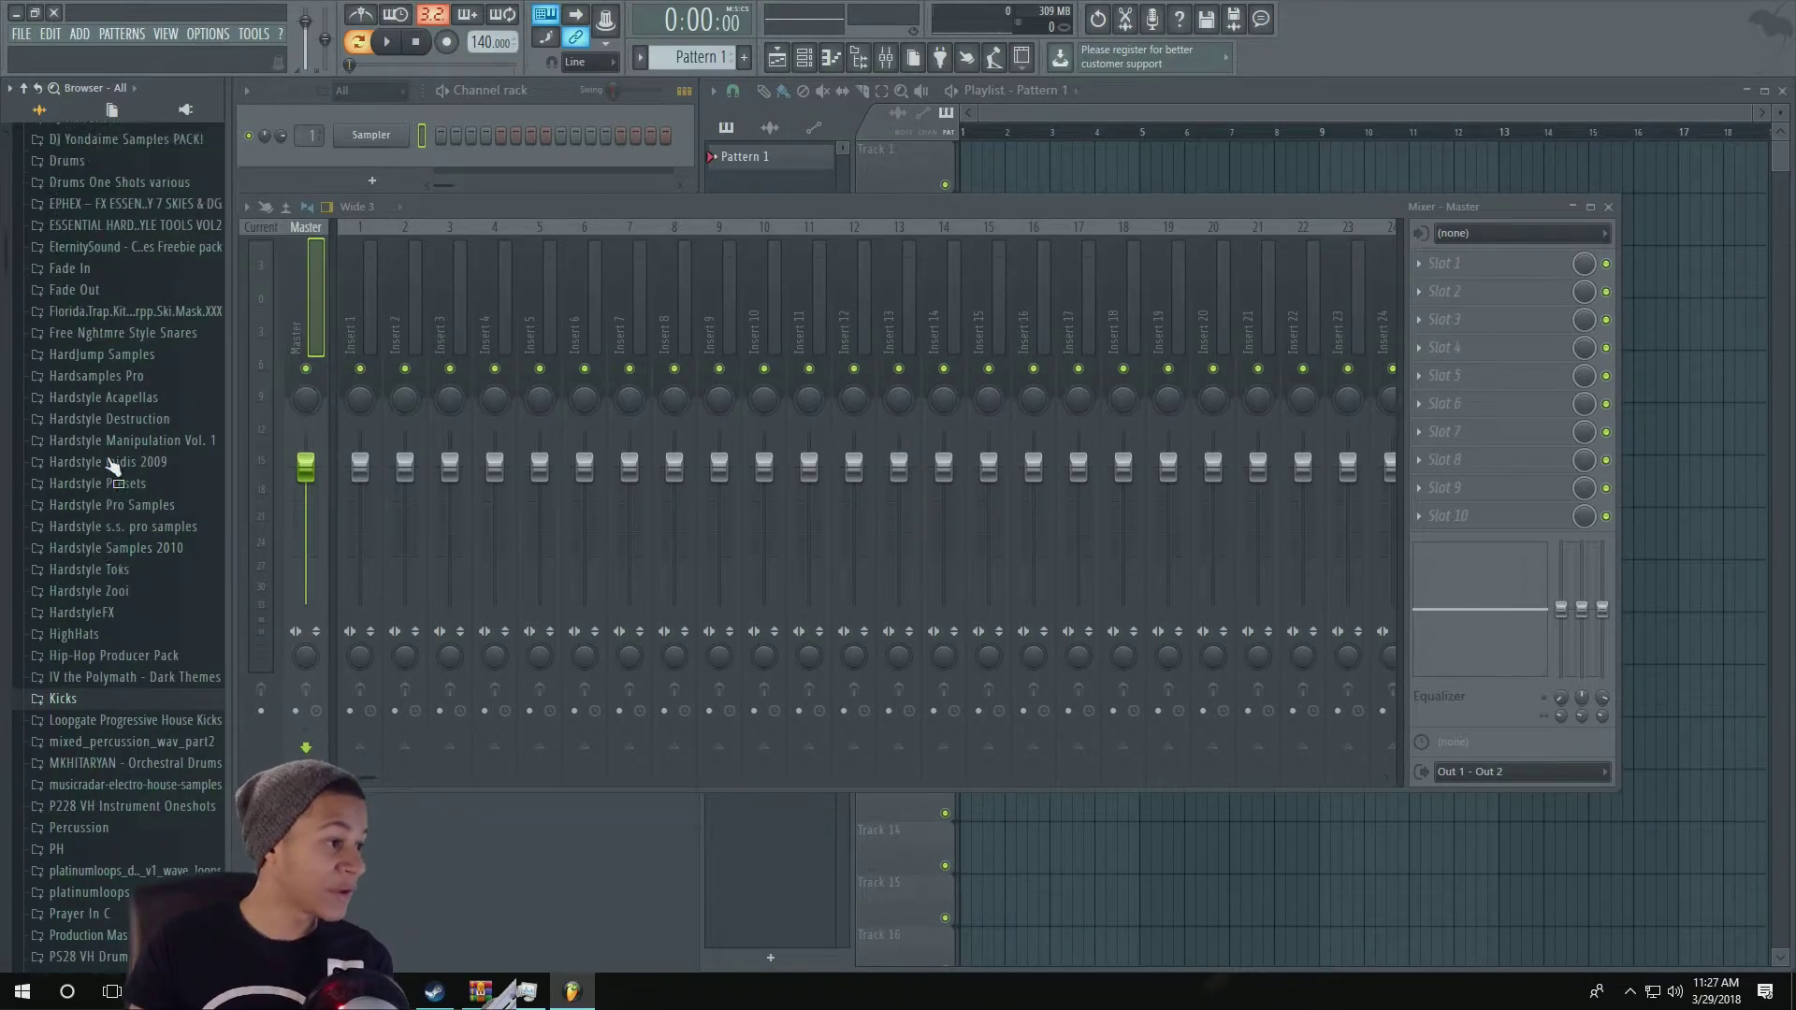
pyautogui.scroll(5, 112, 464)
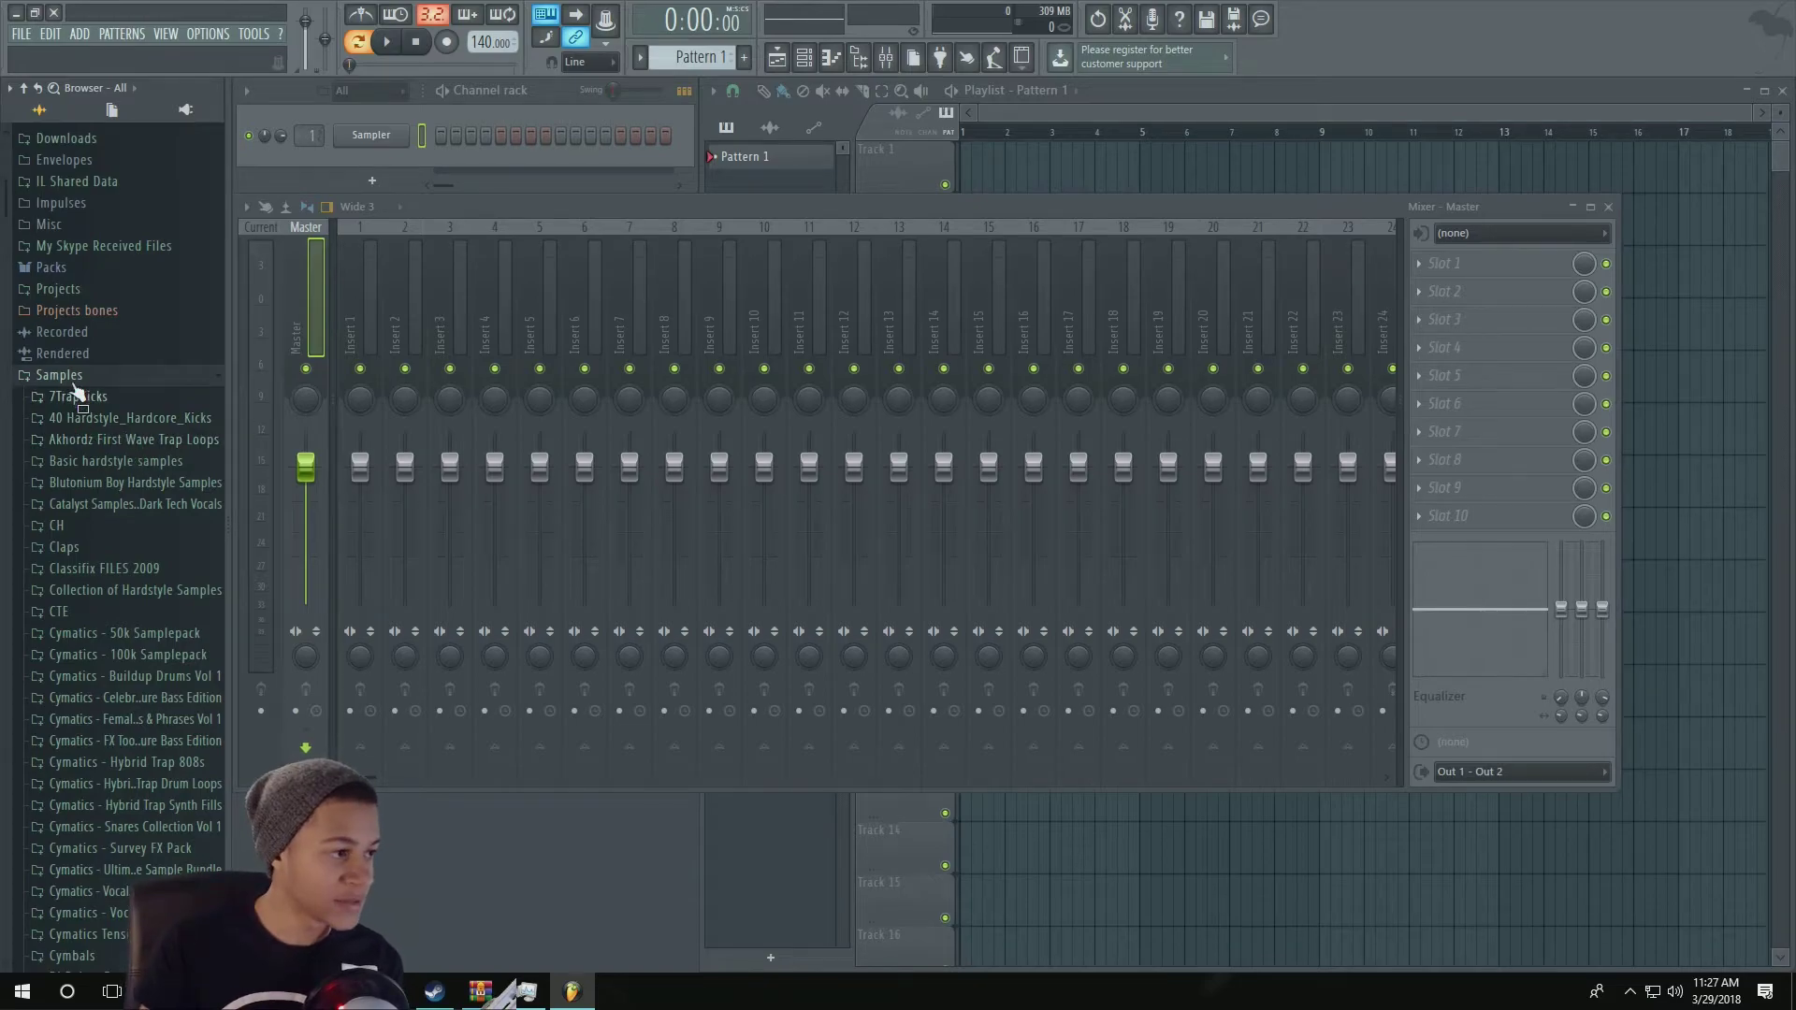
pyautogui.scroll(3, 113, 468)
pyautogui.scroll(1, 143, 608)
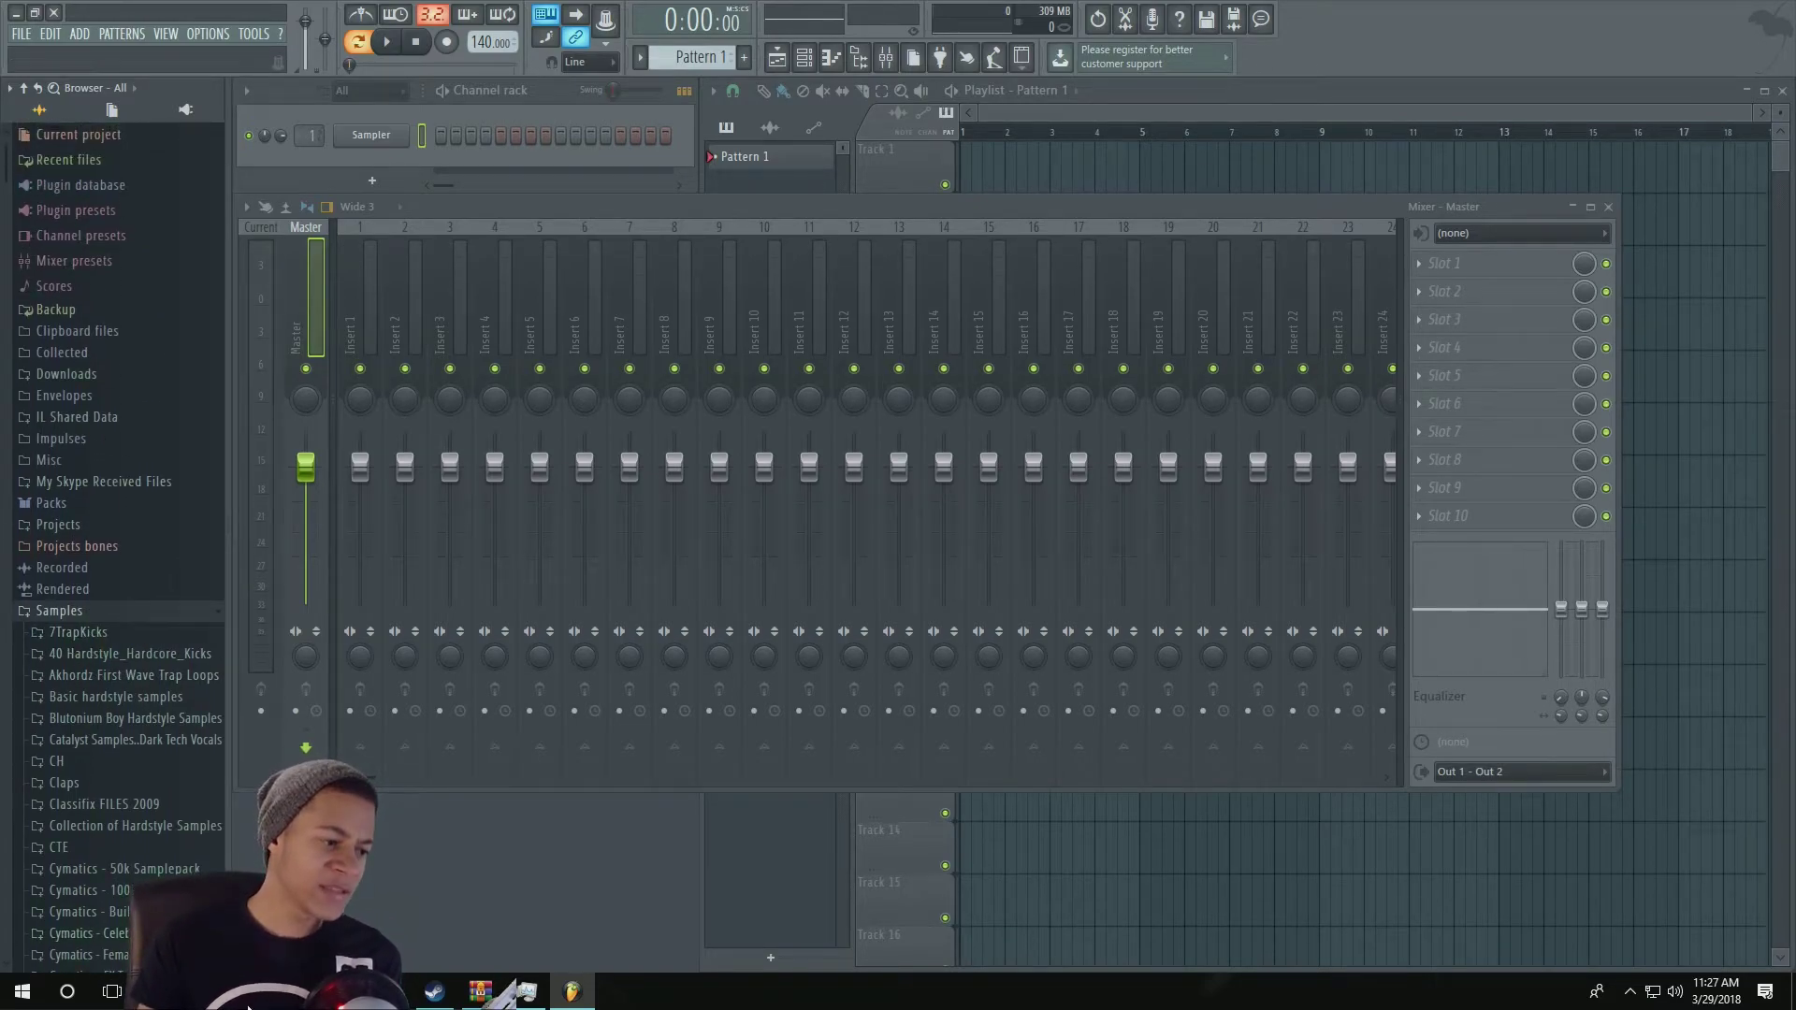
# Step: Switch to File Explorer and locate the Samples folder inside the Image-Line program folder
pyautogui.moveTo(526, 992)
pyautogui.click(907, 907)
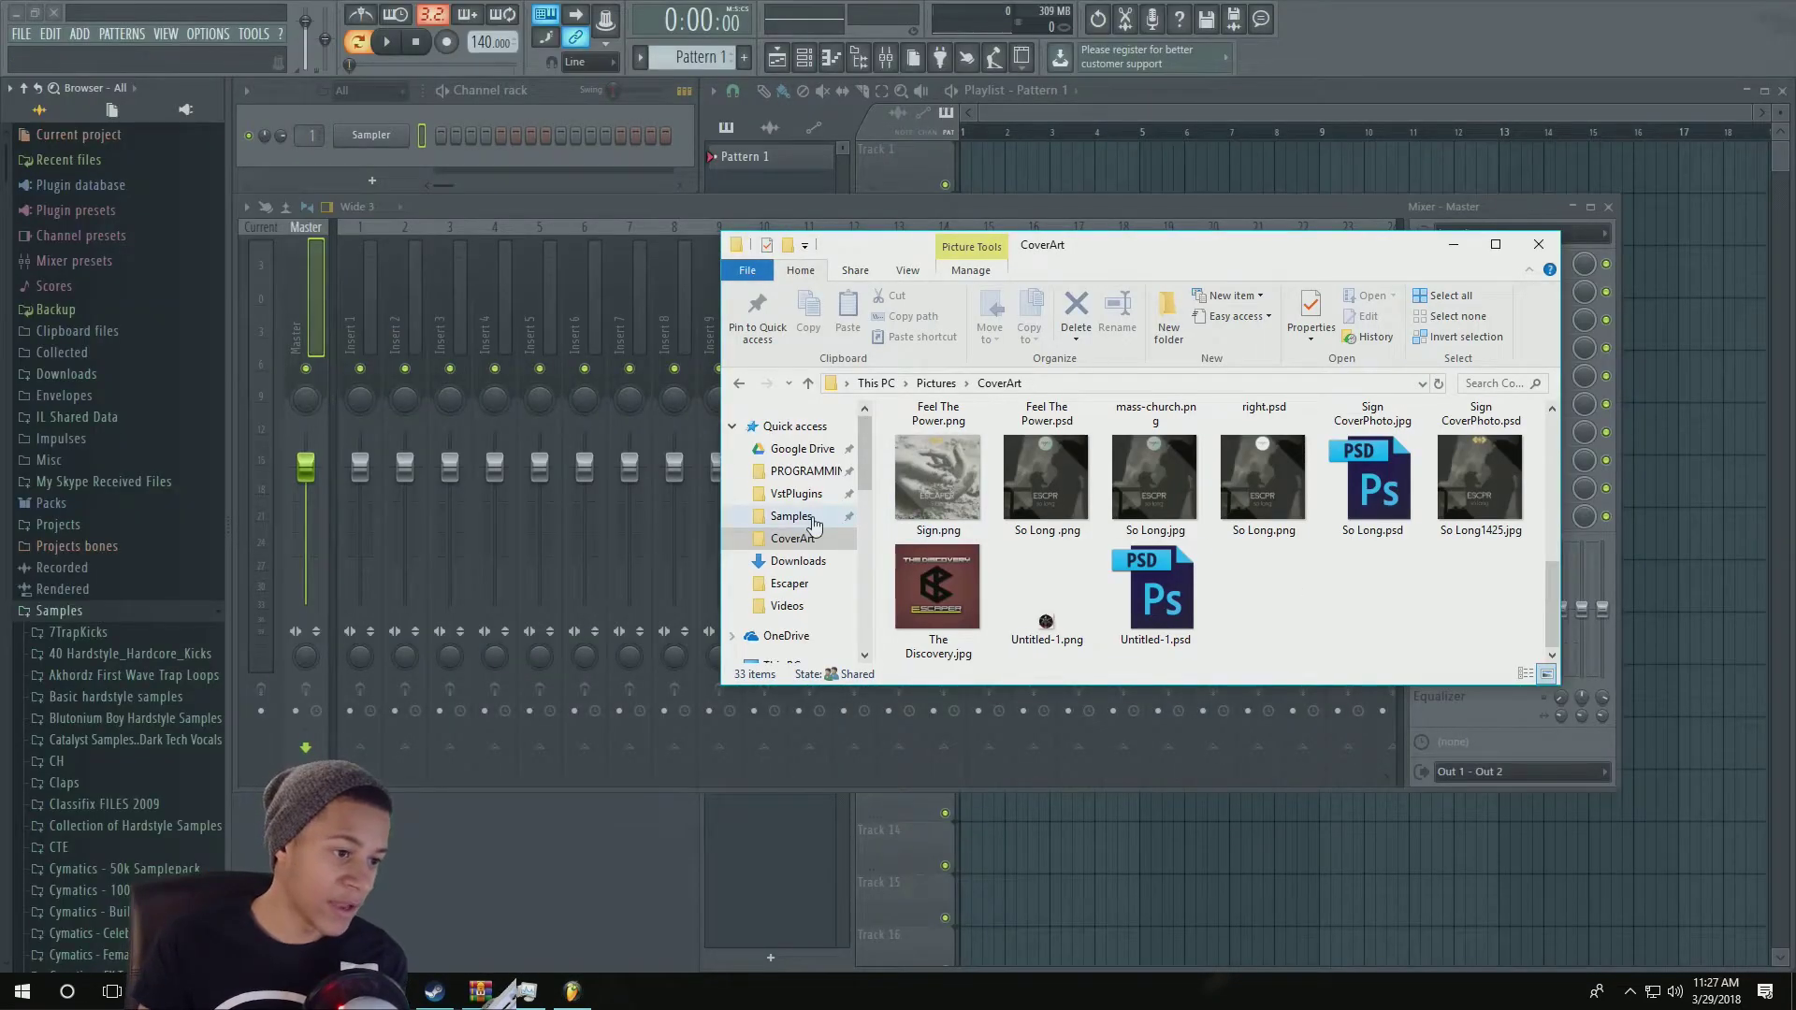
pyautogui.click(812, 521)
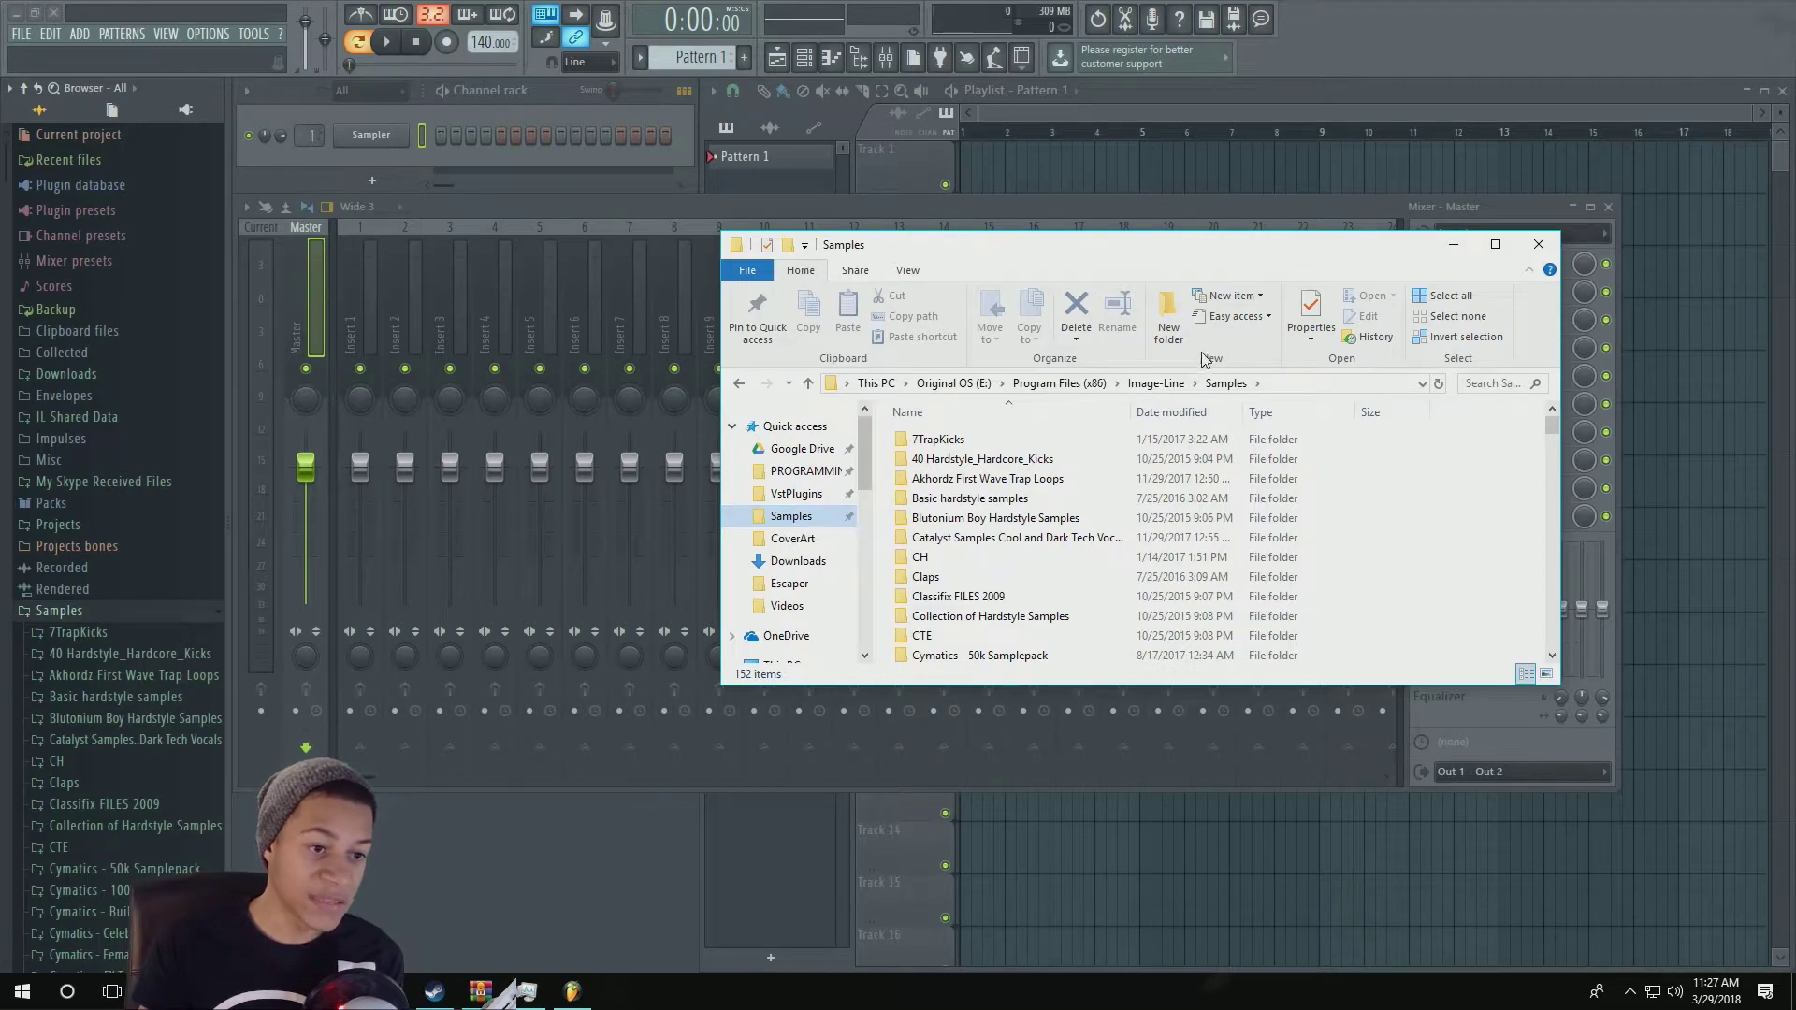
pyautogui.click(1158, 385)
pyautogui.click(940, 523)
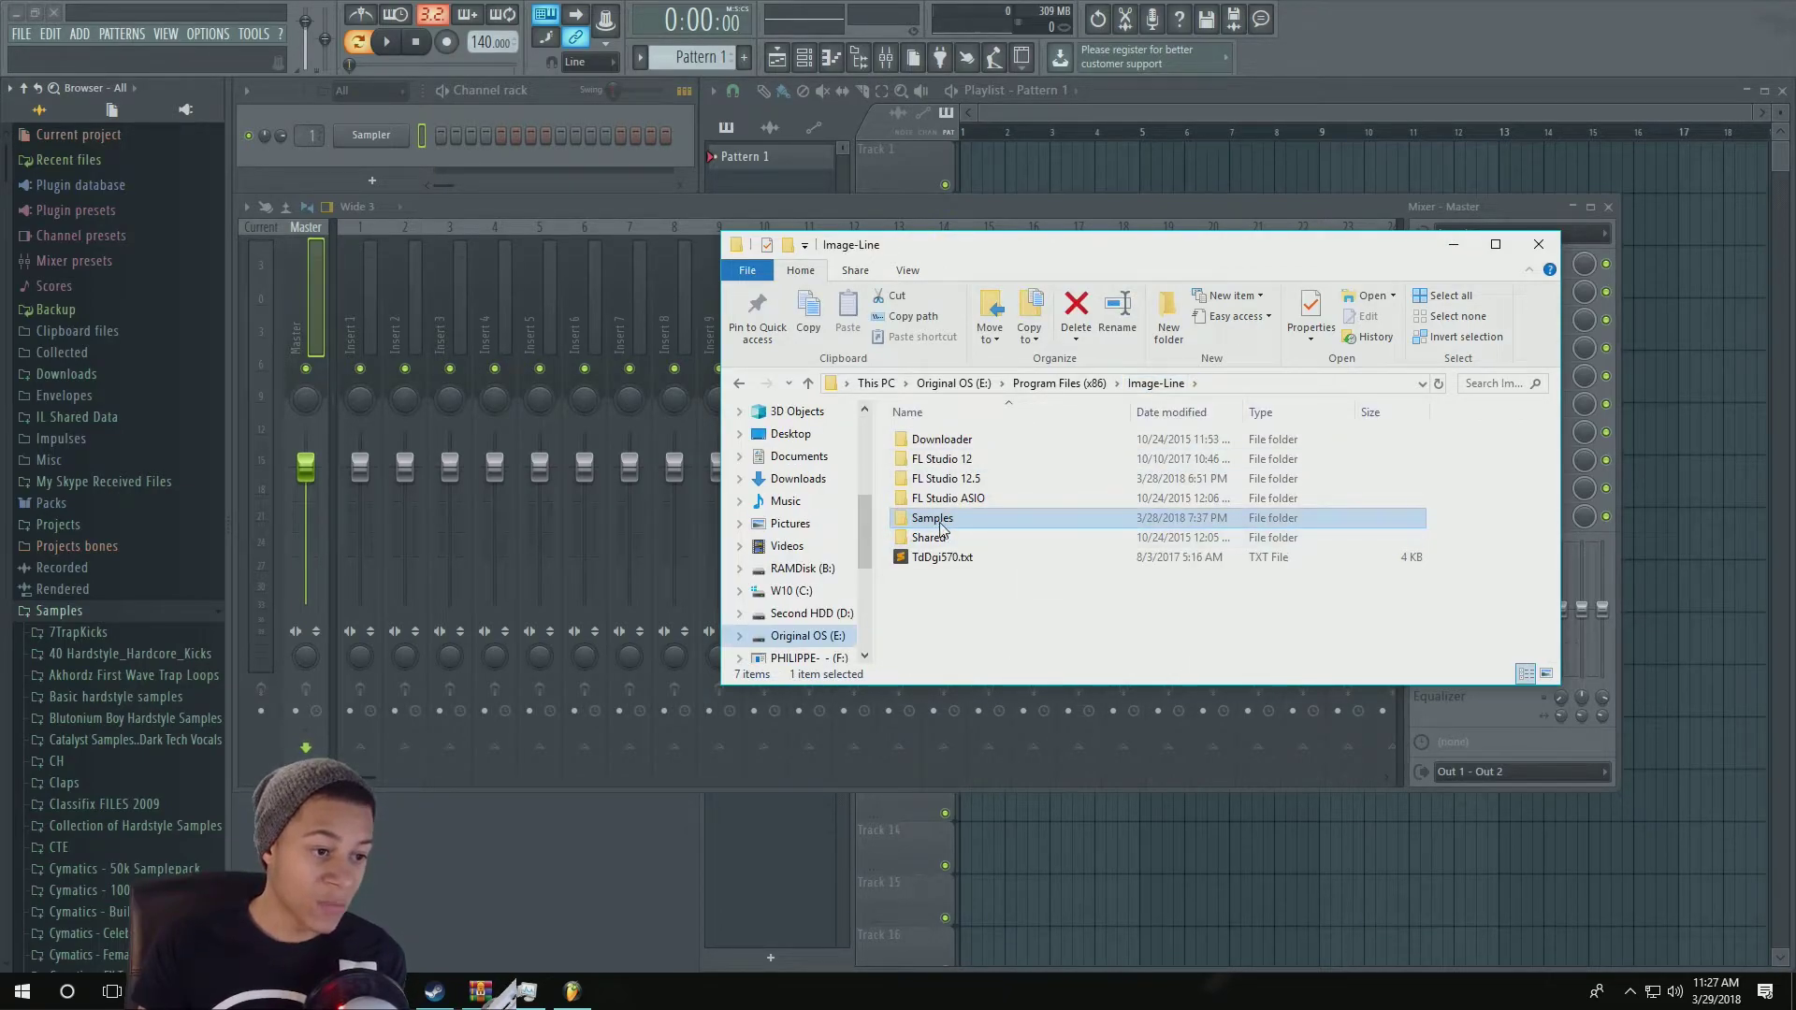
pyautogui.moveTo(983, 527); pyautogui.dragTo(118, 434)
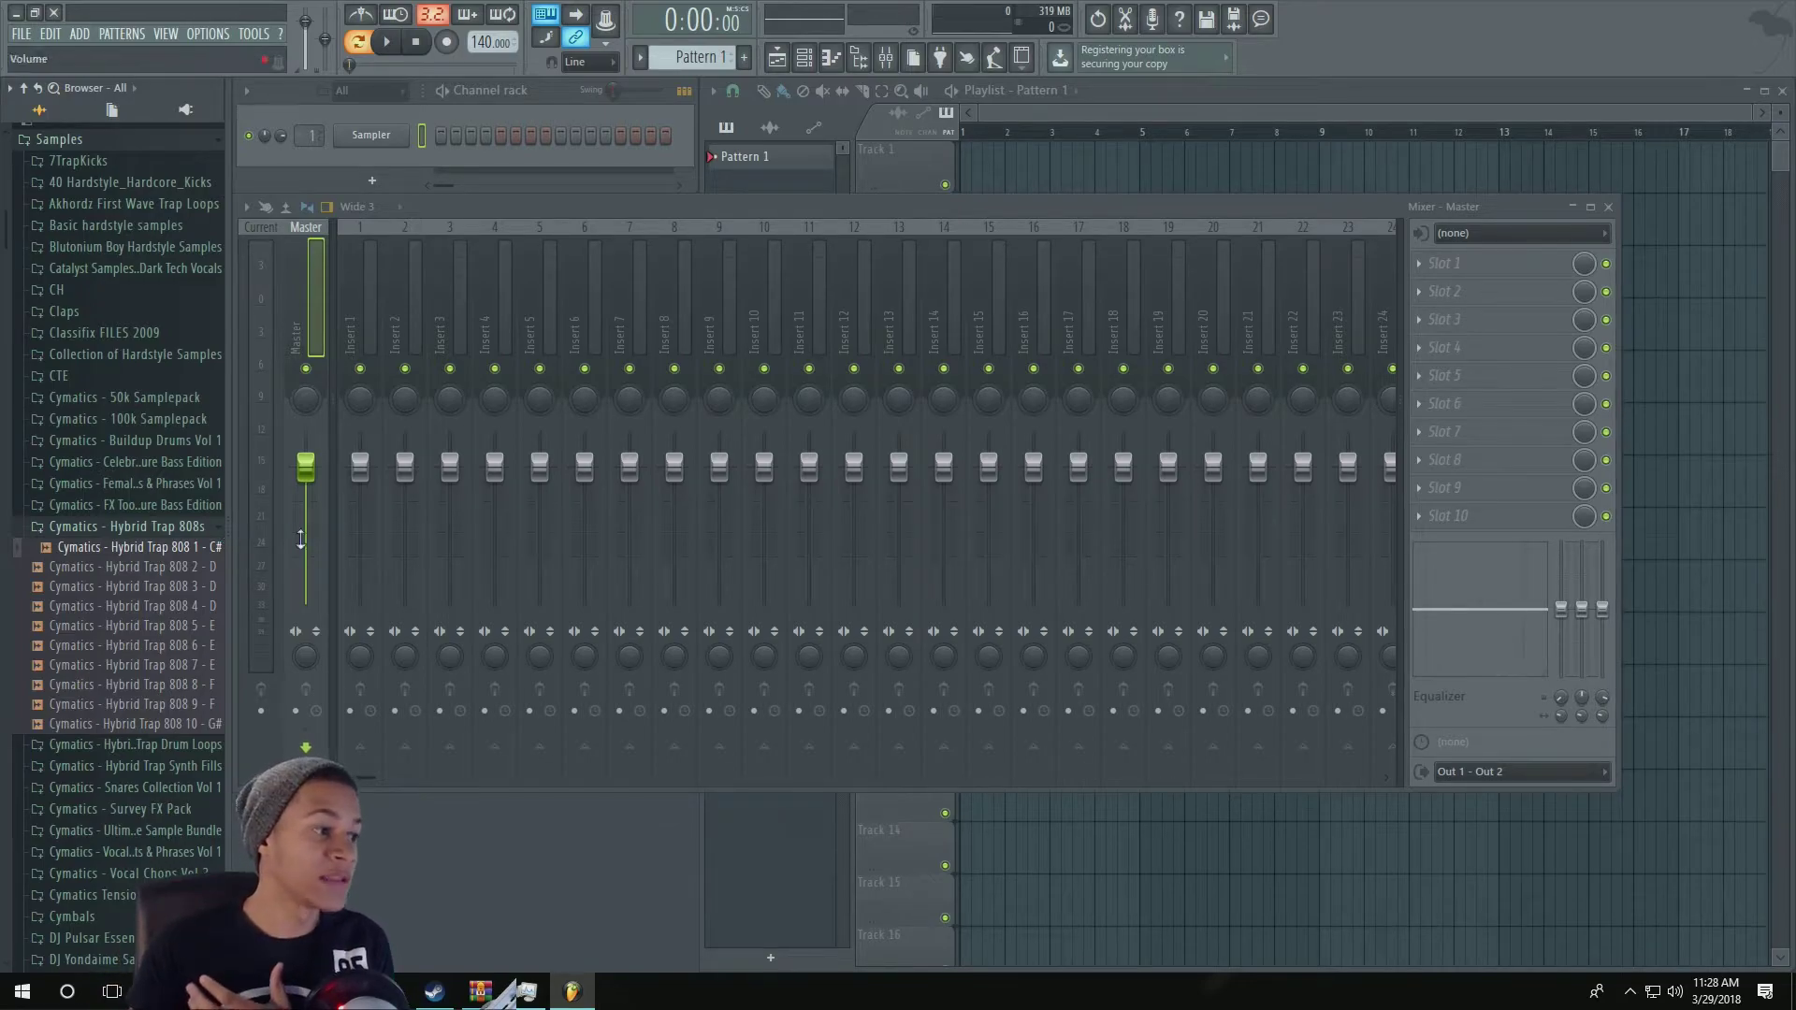
# Step: Place the sample Cymatics - Hybrid Trap 808 1 - C# at bar 1 of playlist Track 1 and close the mixer
pyautogui.scroll(3, 41, 240)
pyautogui.scroll(-6, 88, 453)
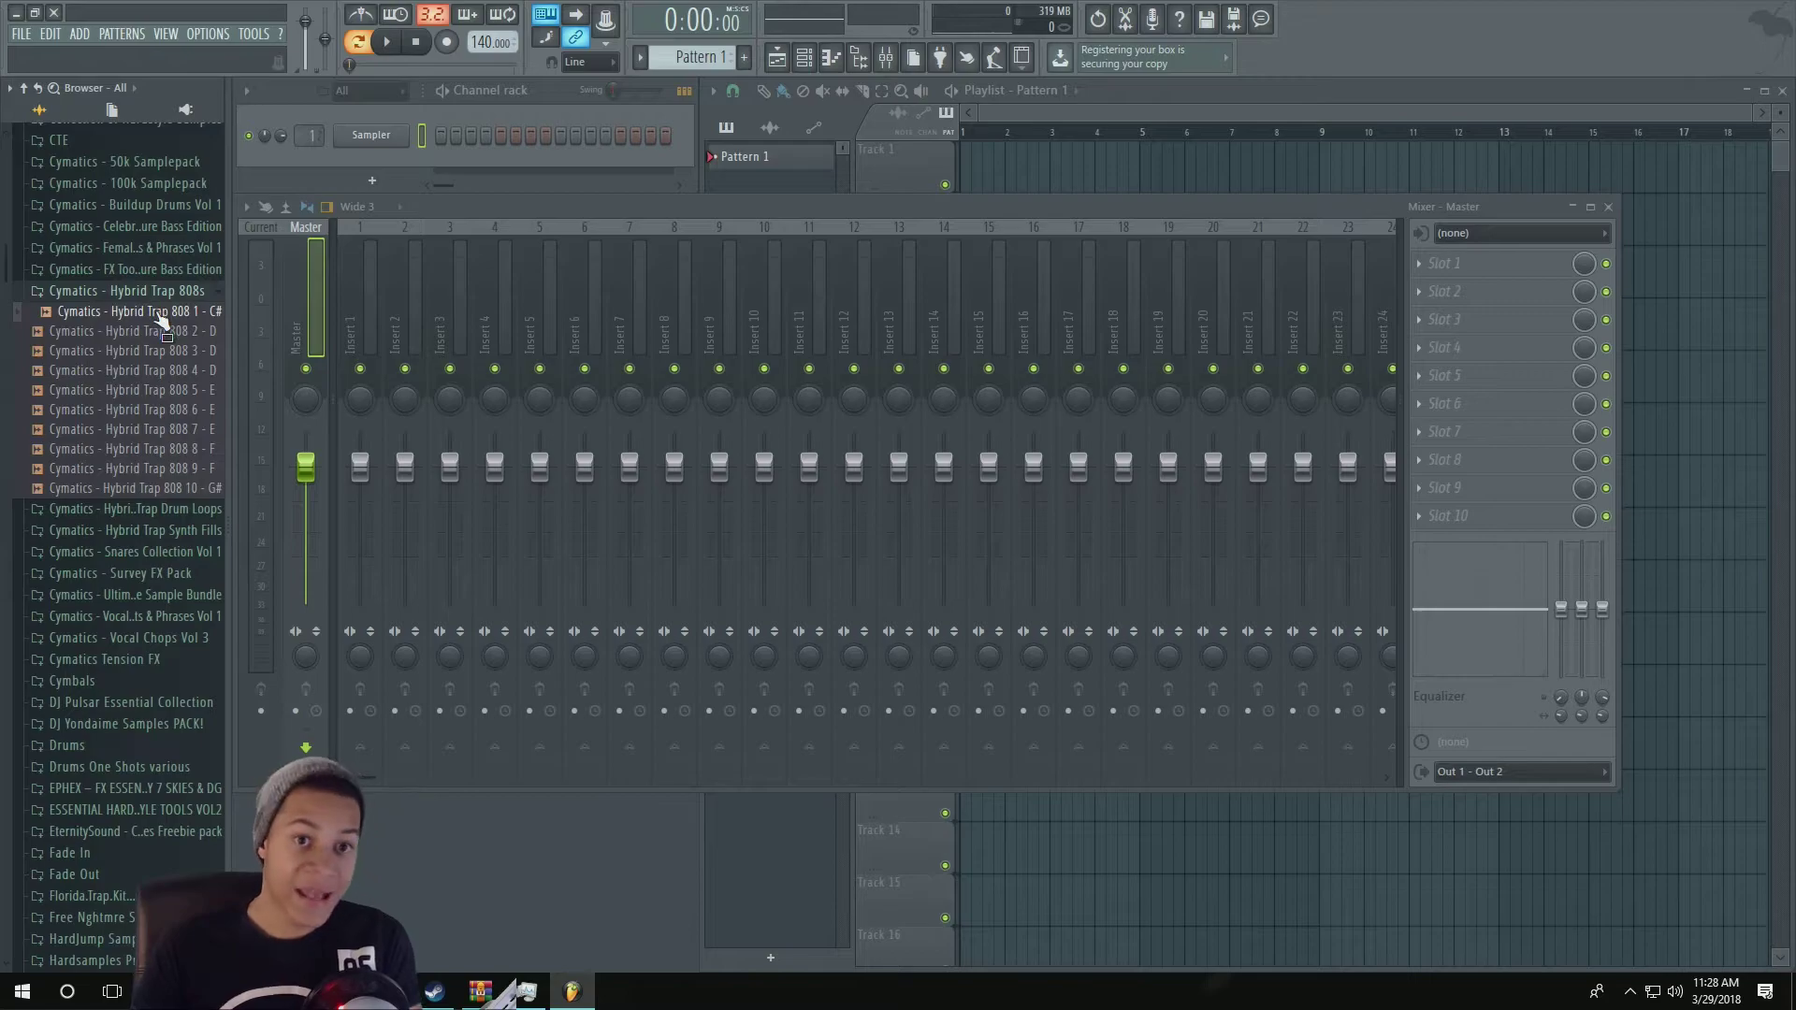
pyautogui.moveTo(155, 318); pyautogui.dragTo(982, 164)
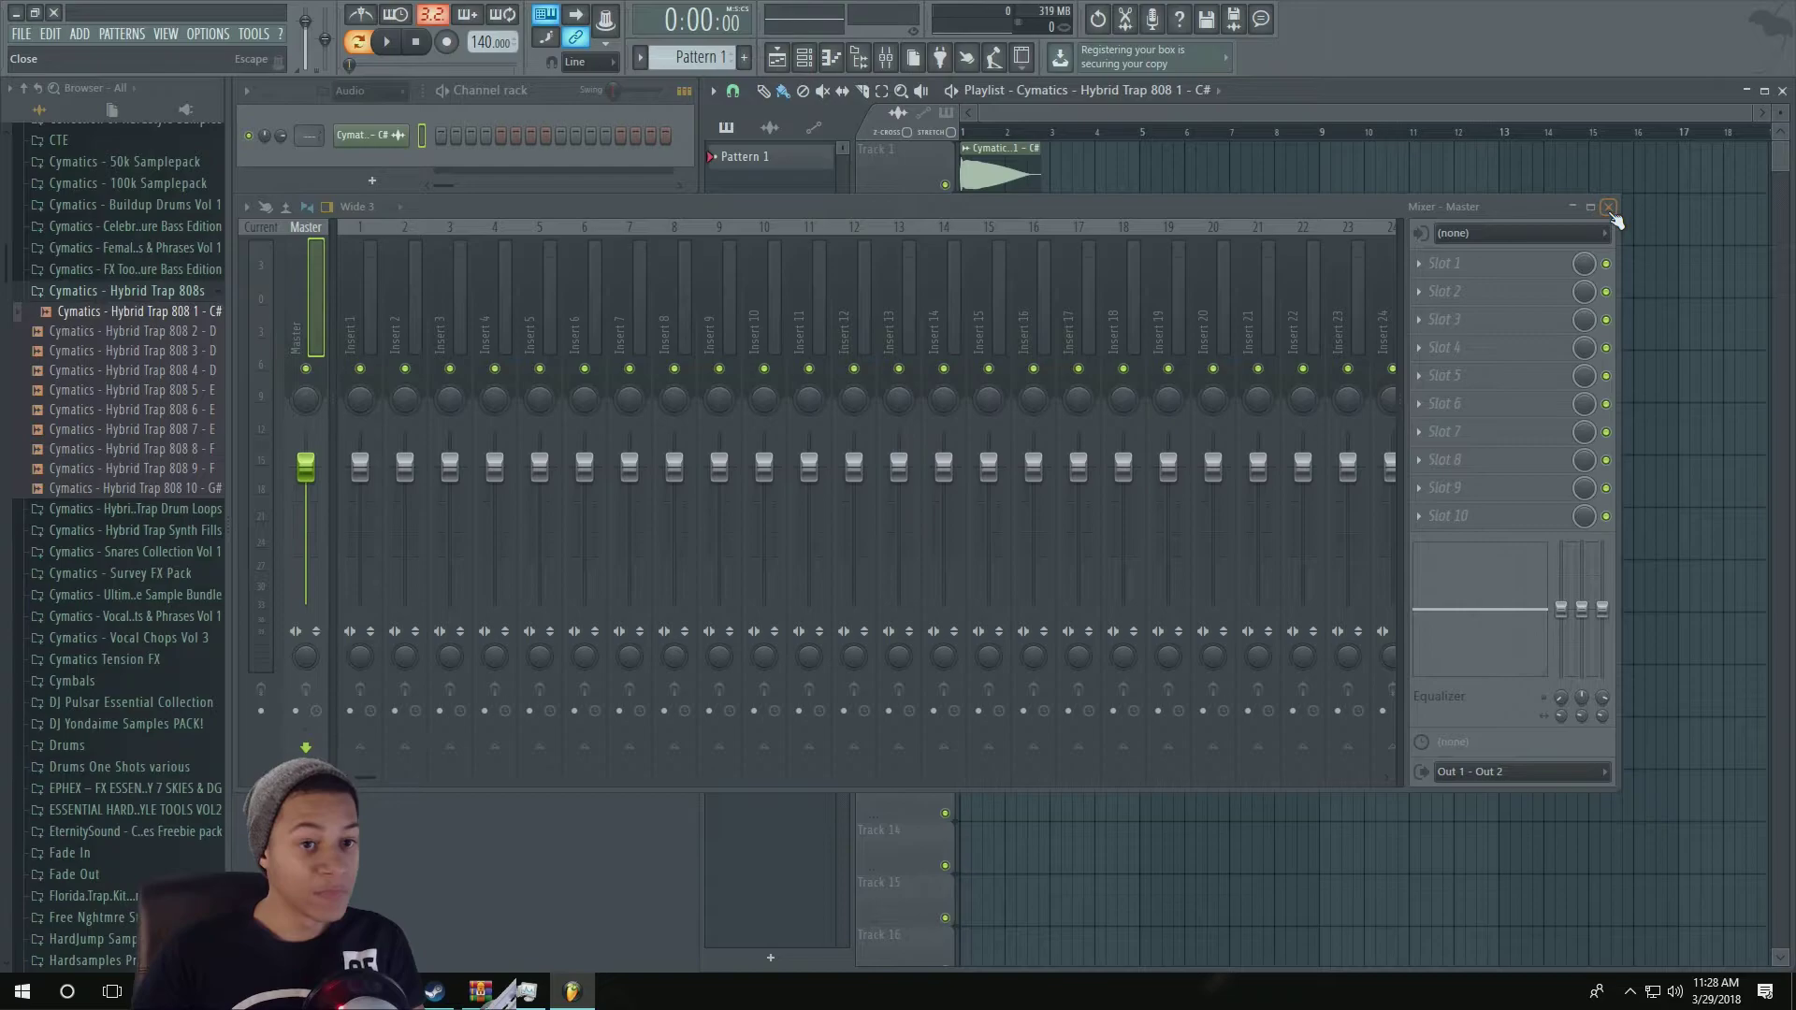
pyautogui.click(1608, 208)
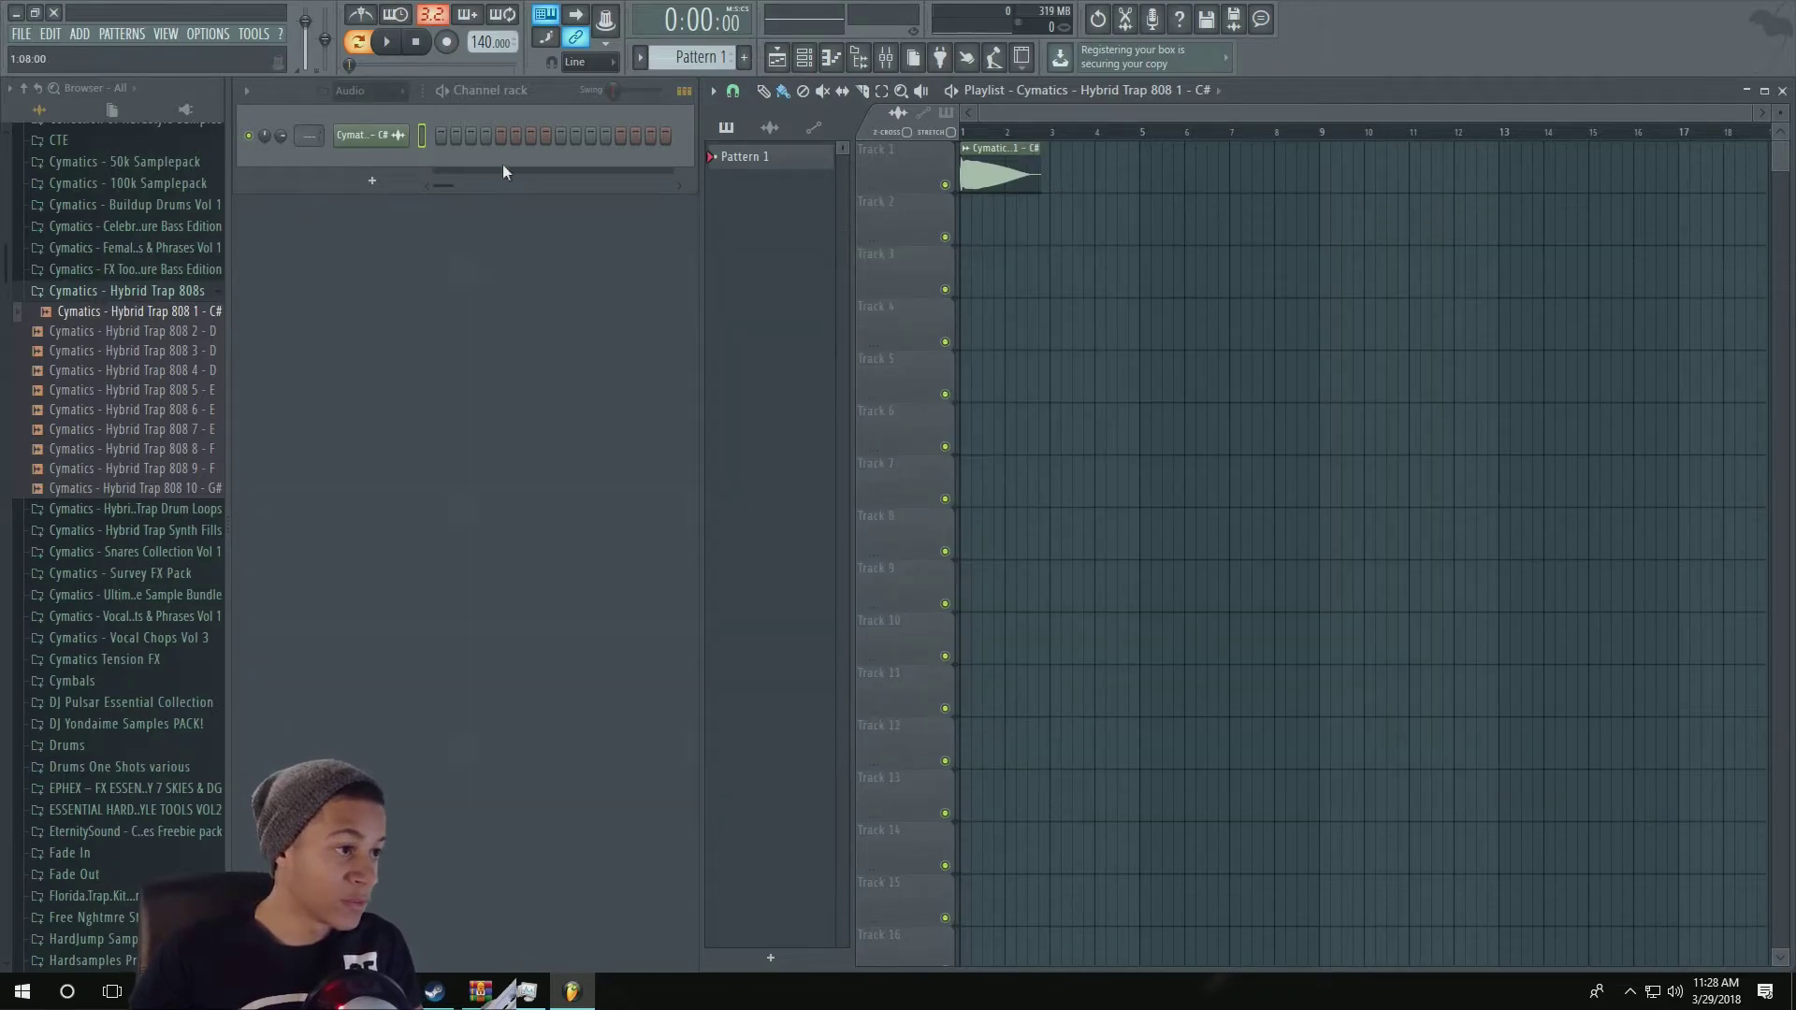
# Step: View the 808 sample channel's piano roll, close it, and delete the sample's clip from playlist Track 1
pyautogui.rightClick(385, 136)
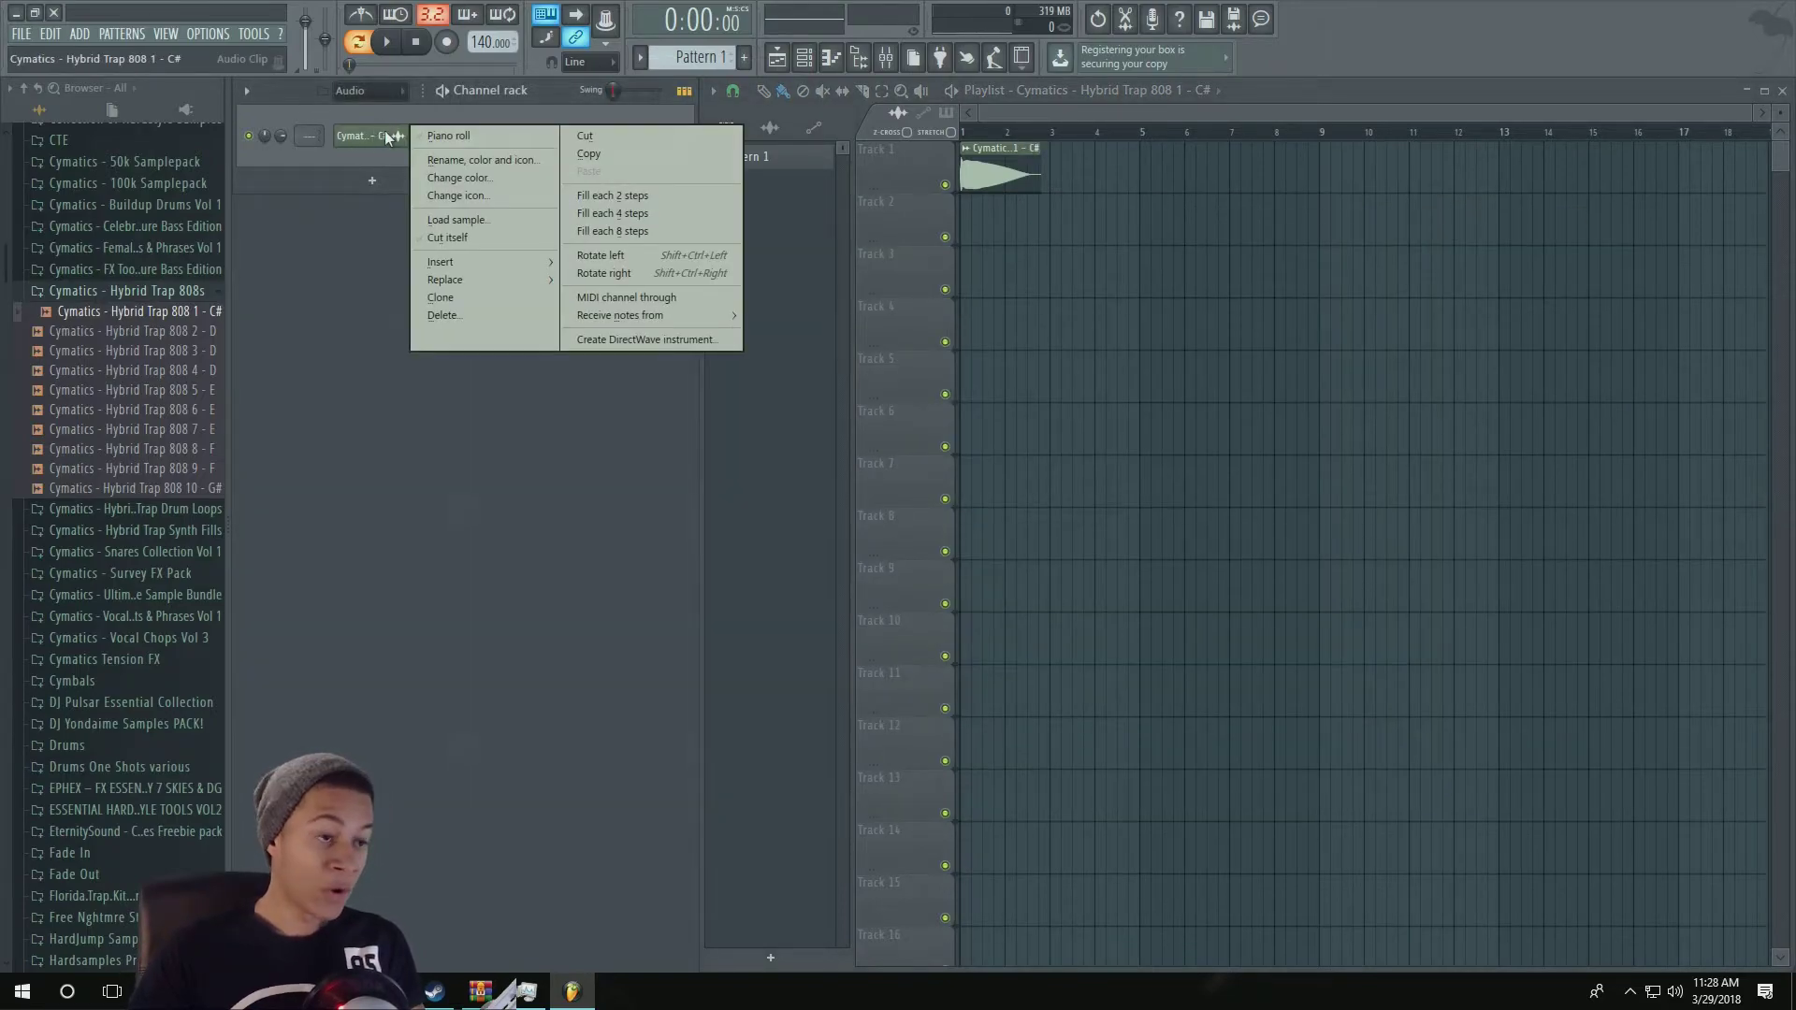
pyautogui.click(473, 135)
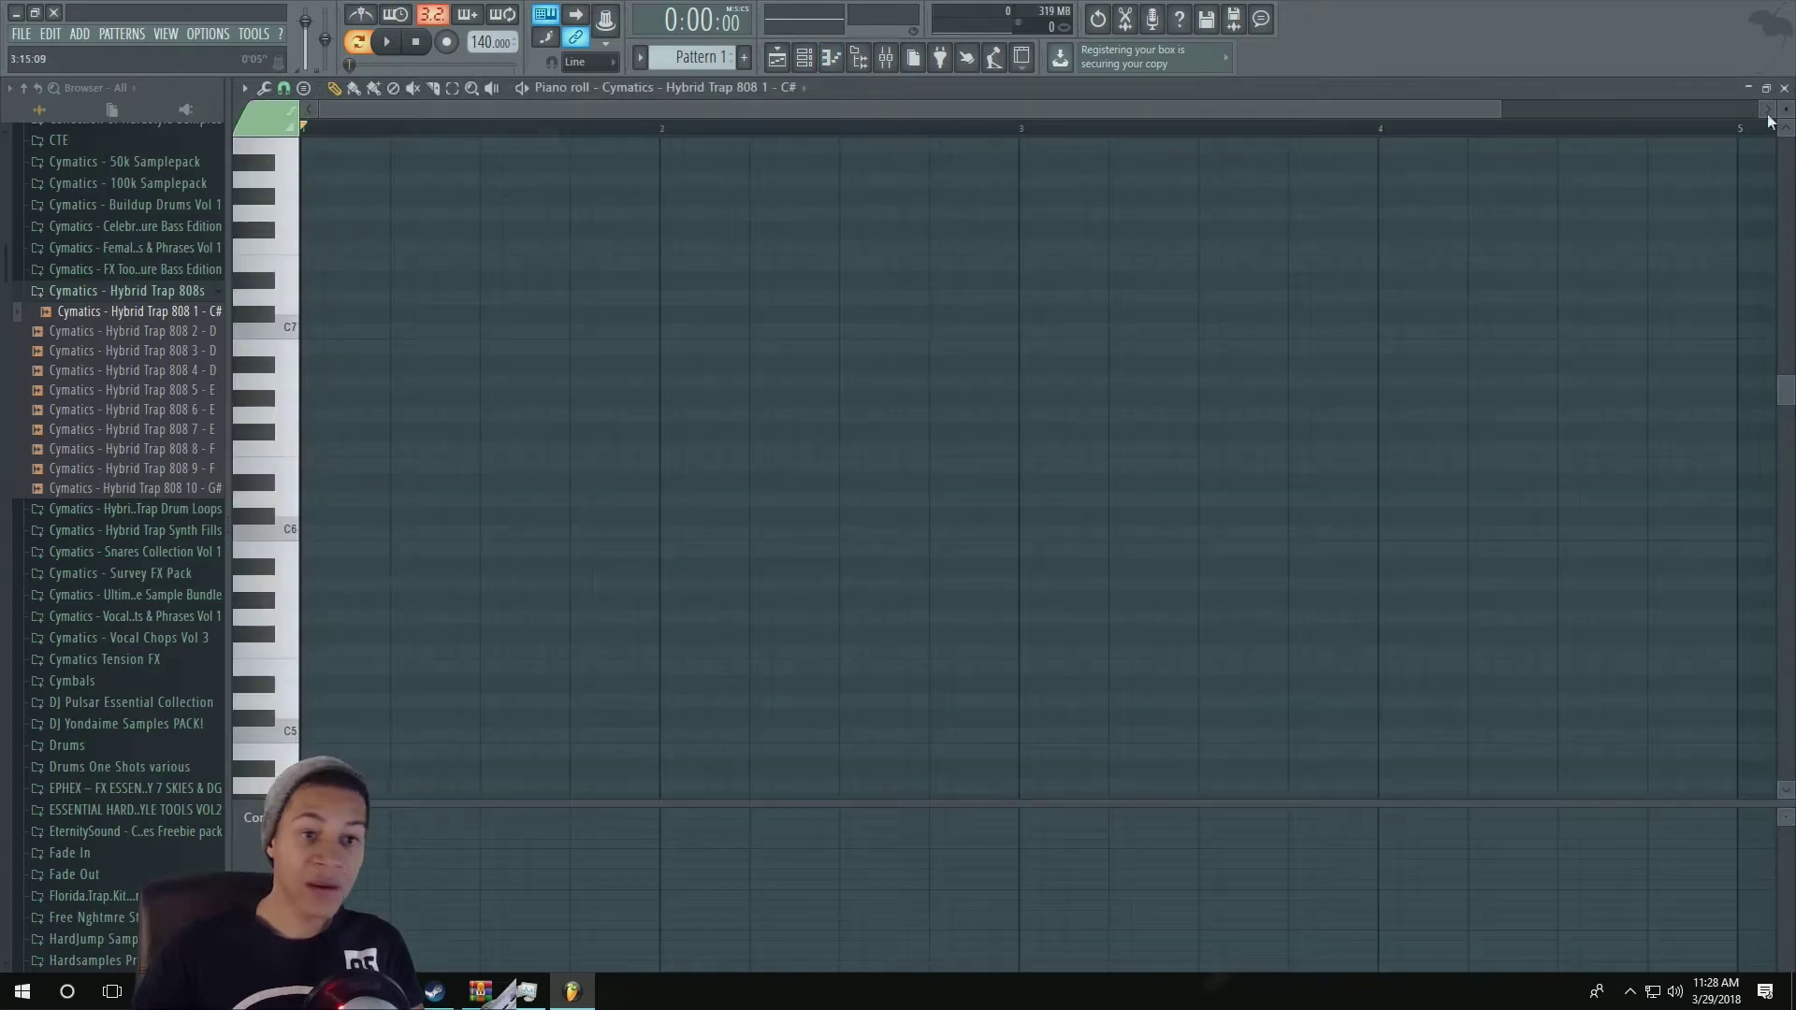
pyautogui.click(1783, 87)
pyautogui.rightClick(1029, 177)
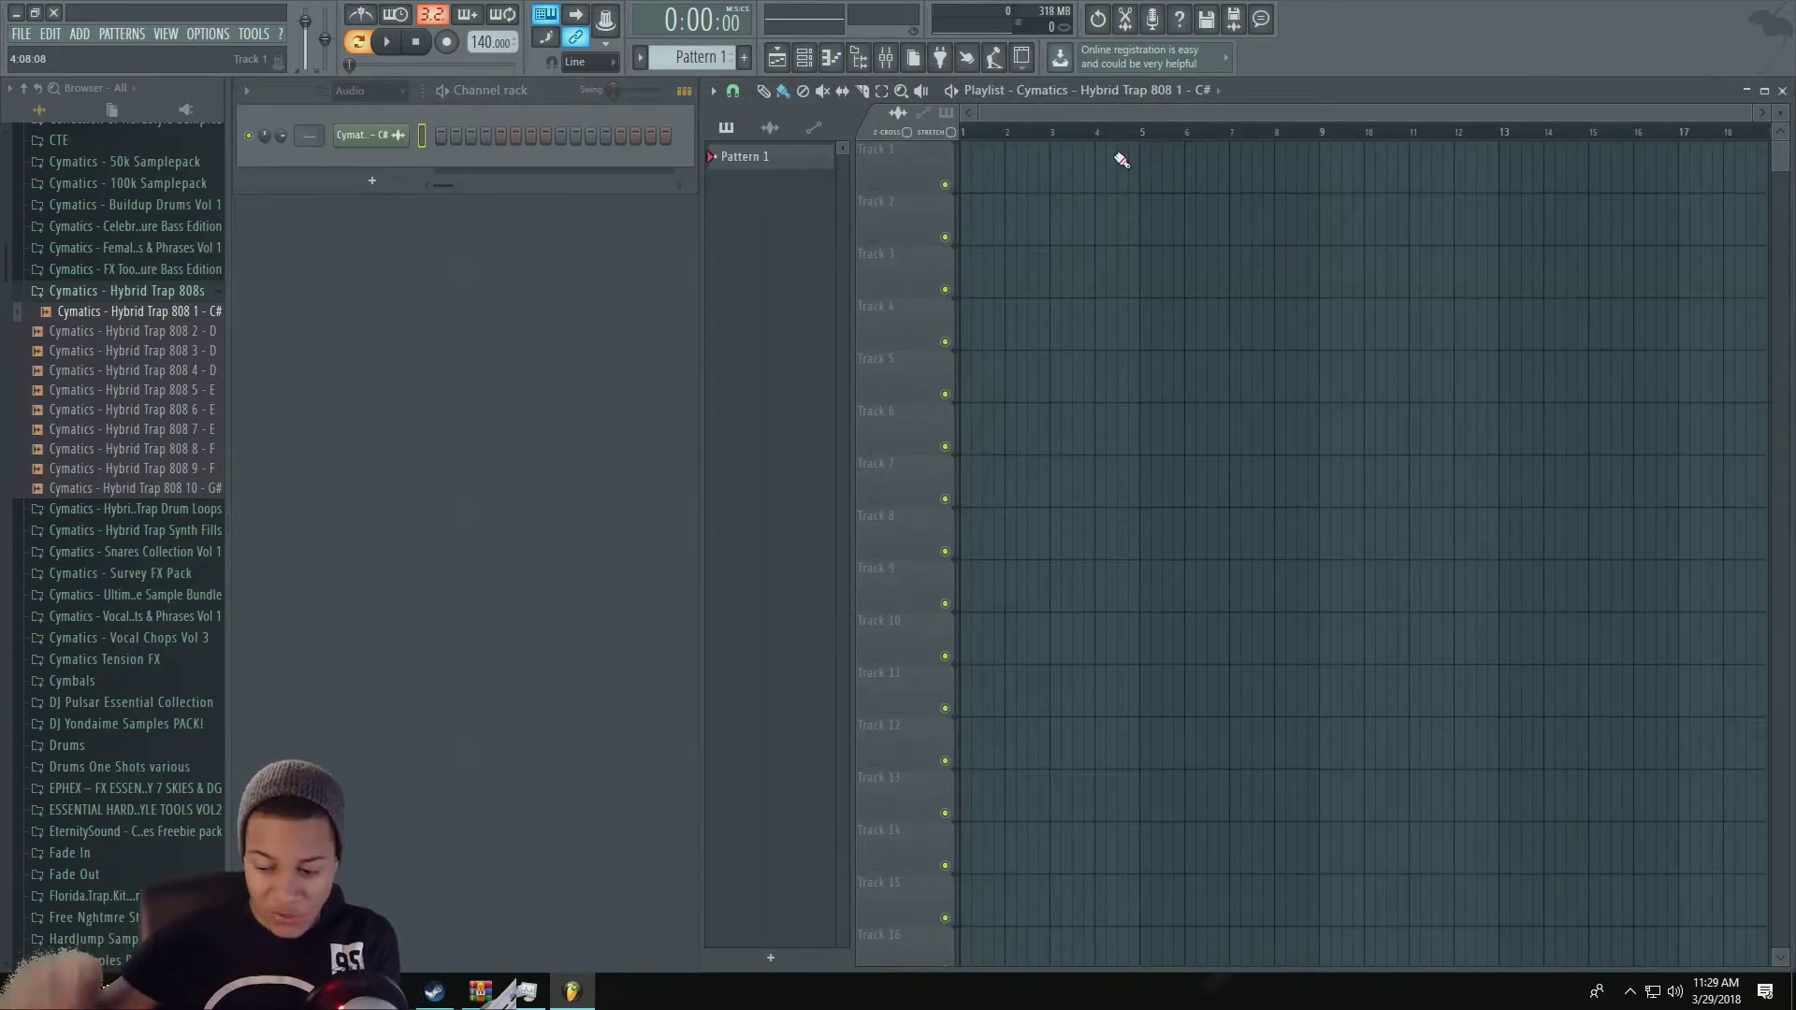
pyautogui.click(364, 136)
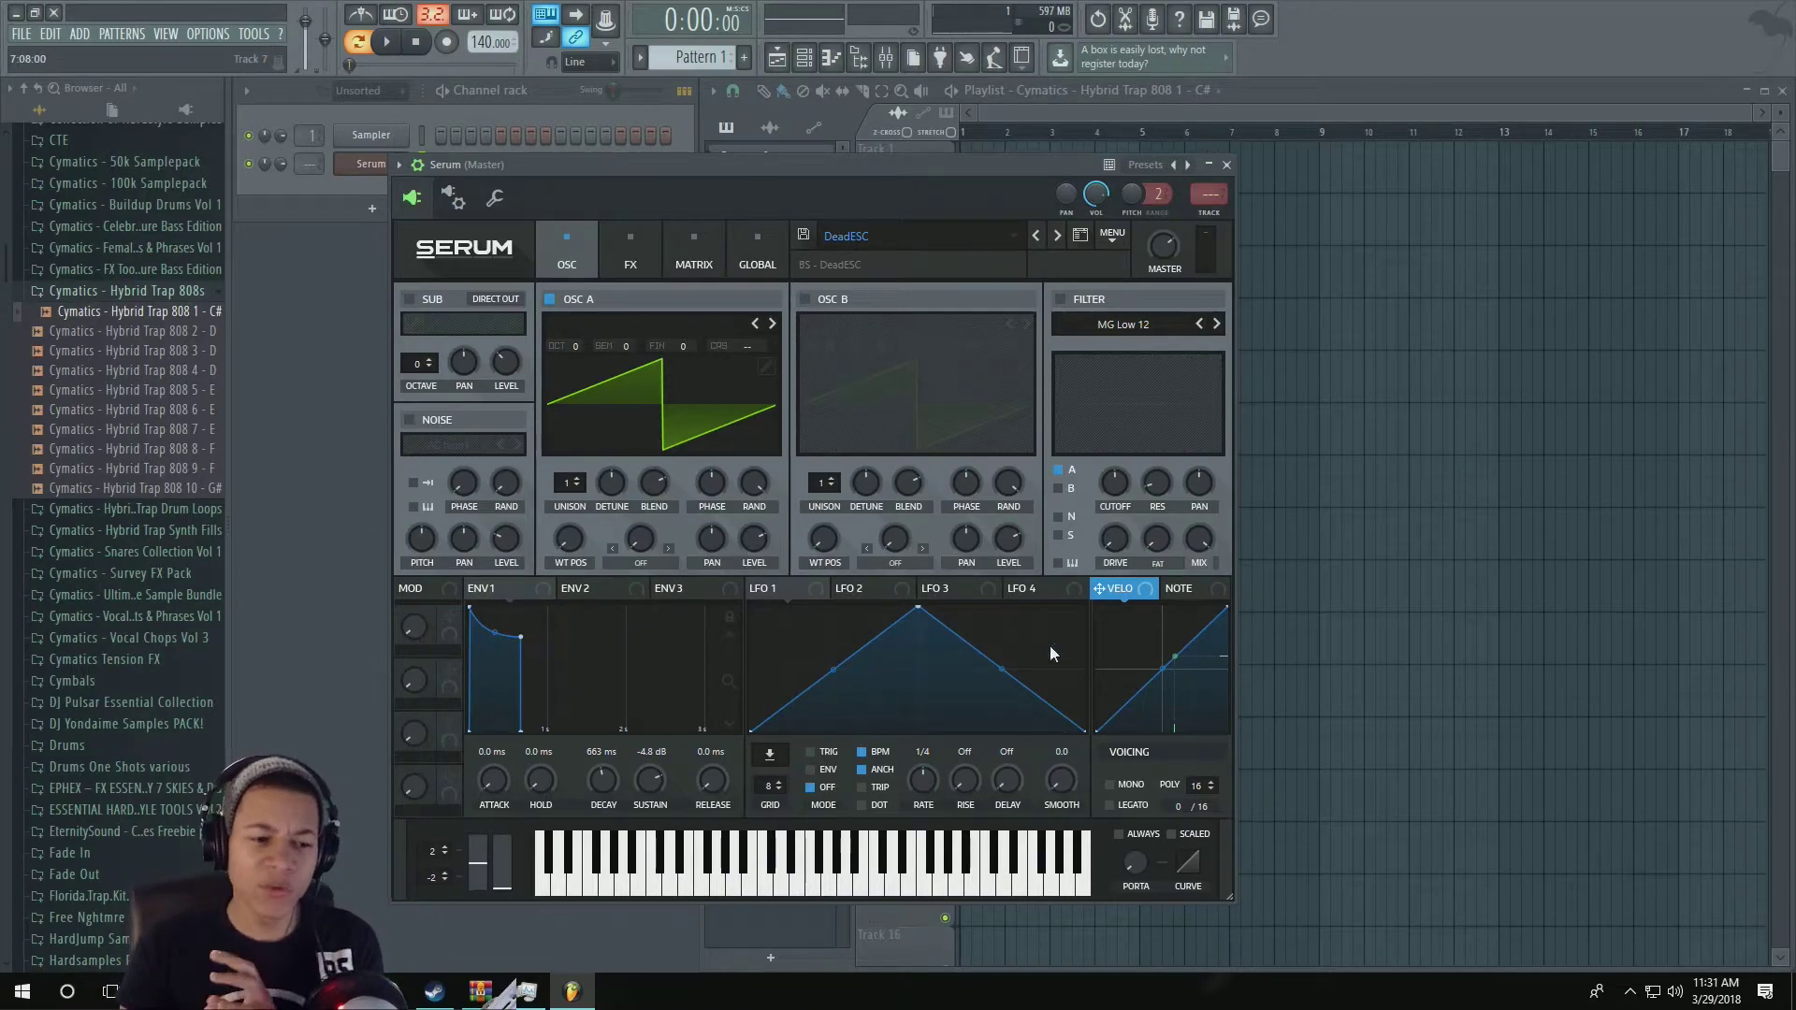
pyautogui.rightClick(1143, 864)
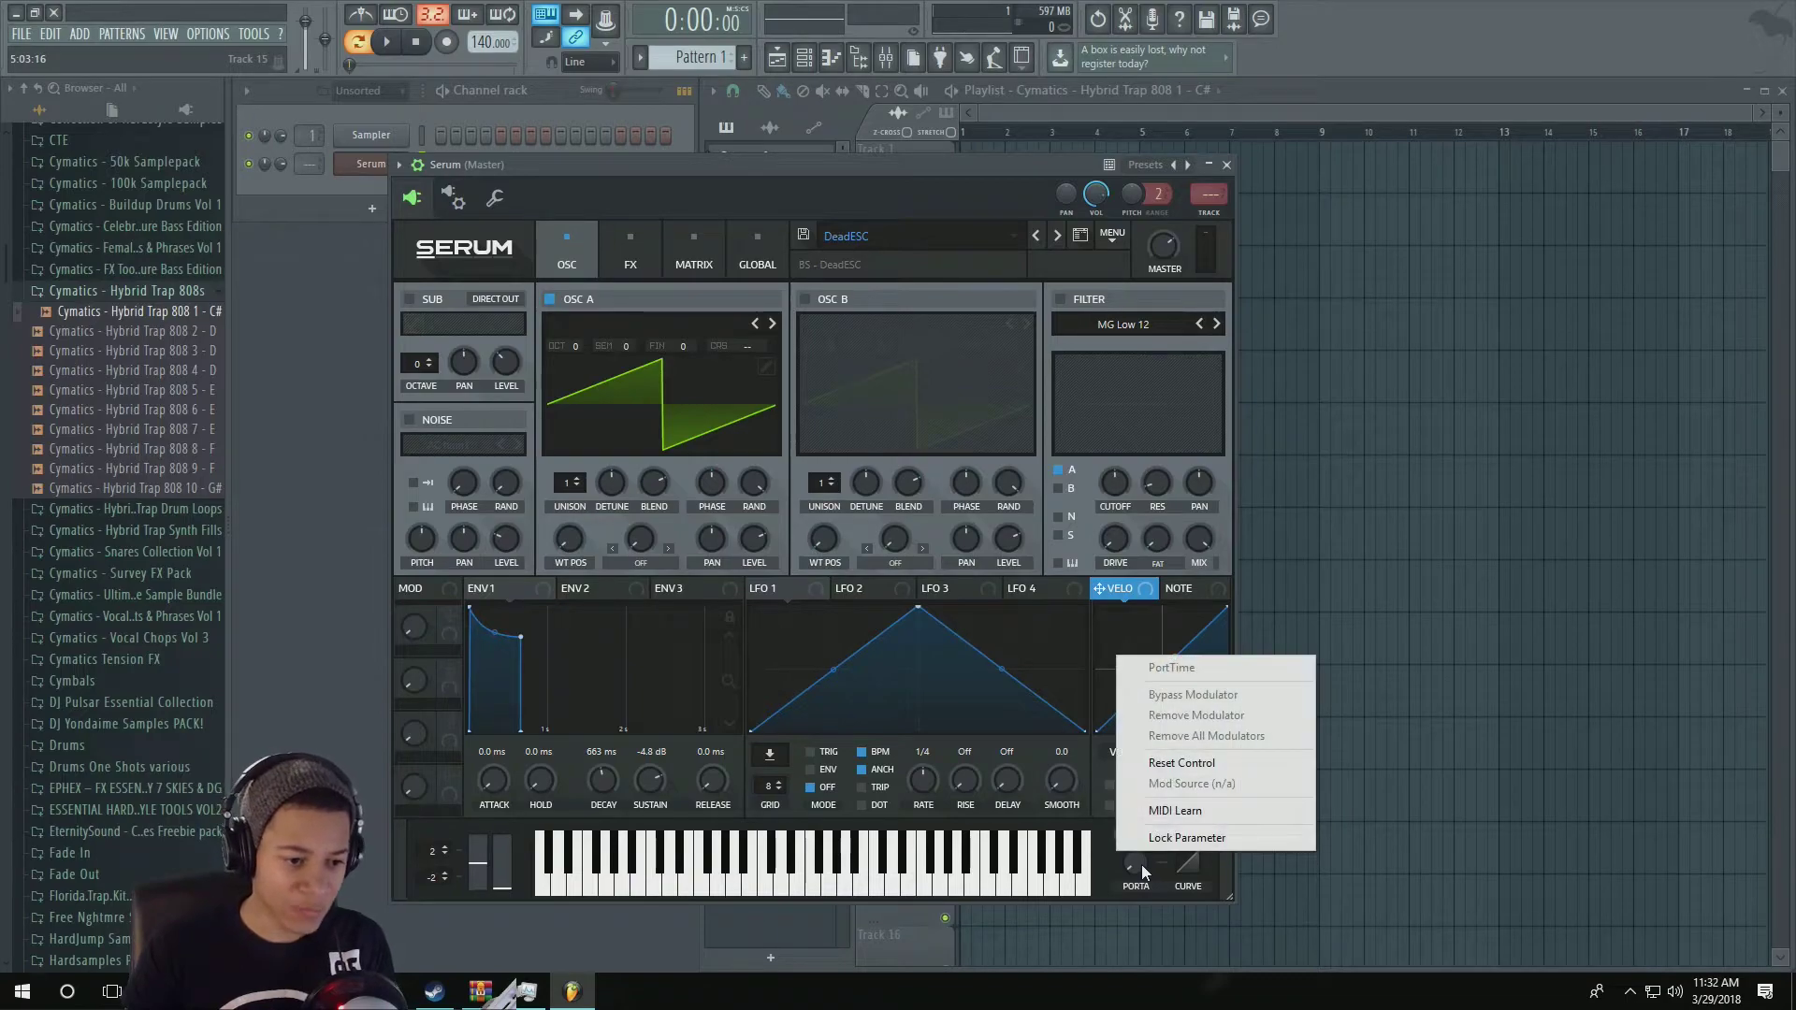
pyautogui.click(1035, 166)
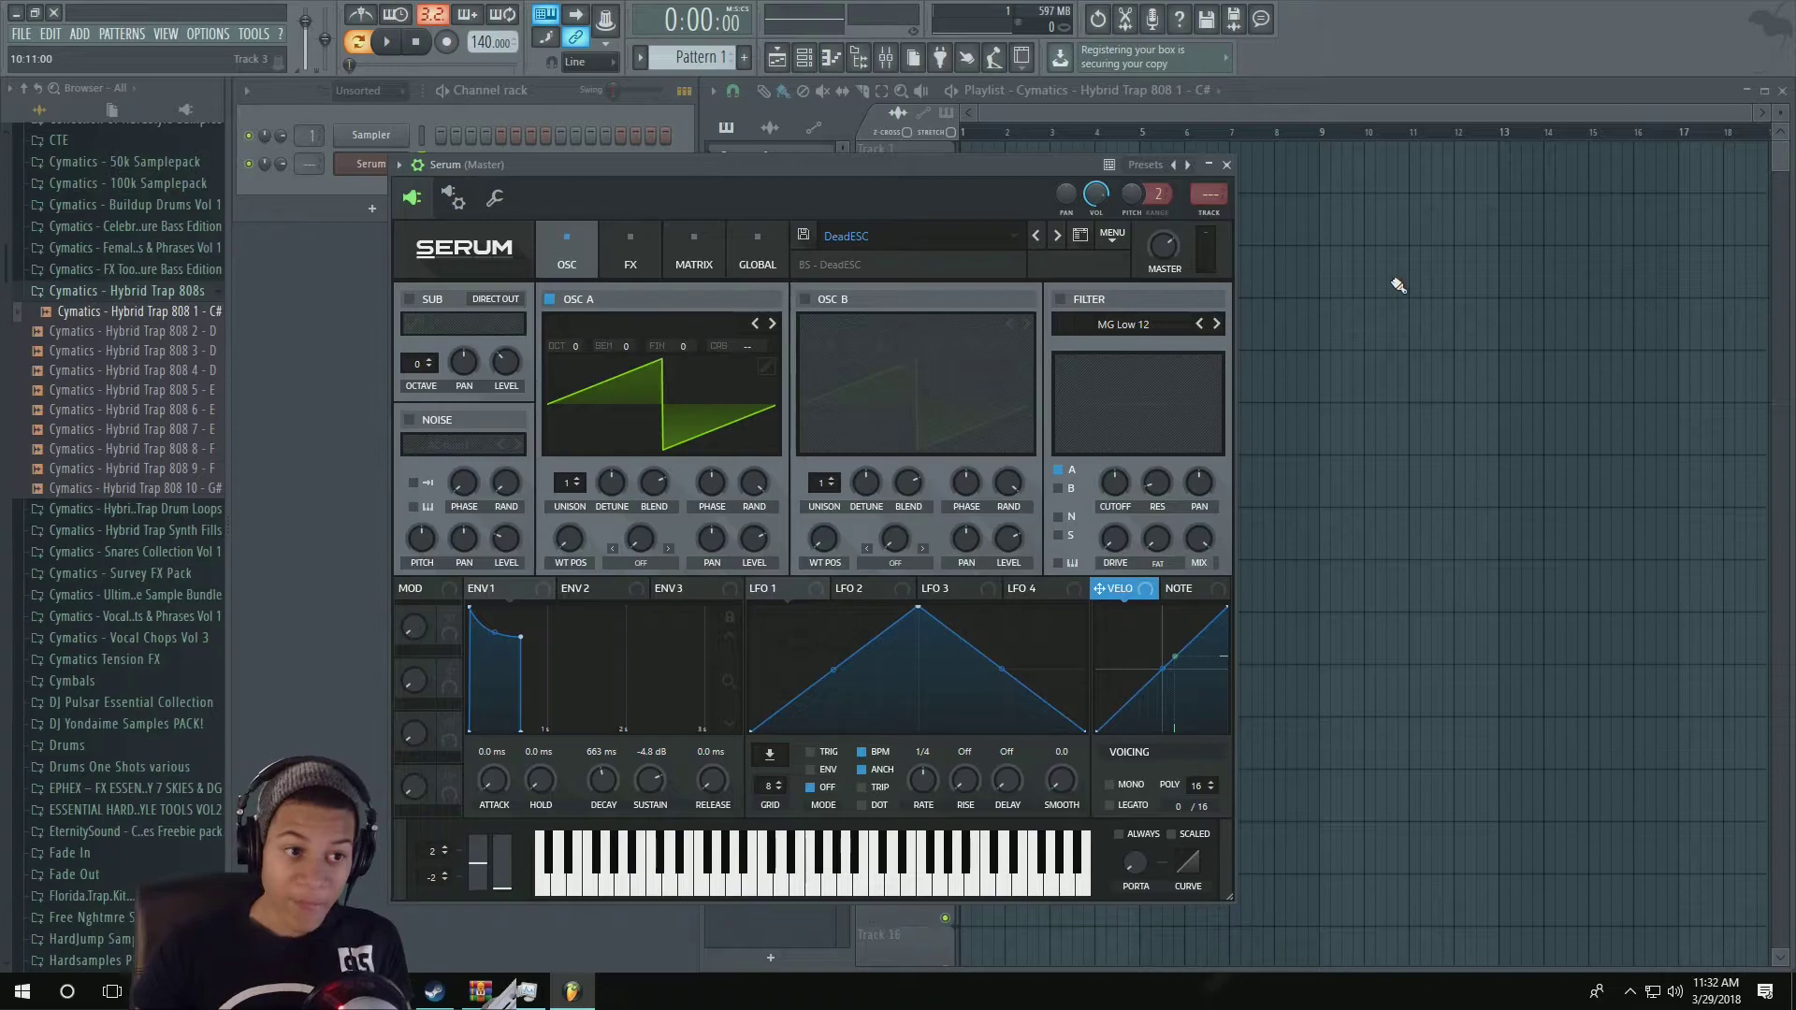
# Step: Route the Serum channel to mixer track 3 and bring the mixer fully into view
pyautogui.moveTo(1209, 194); pyautogui.dragTo(1208, 178)
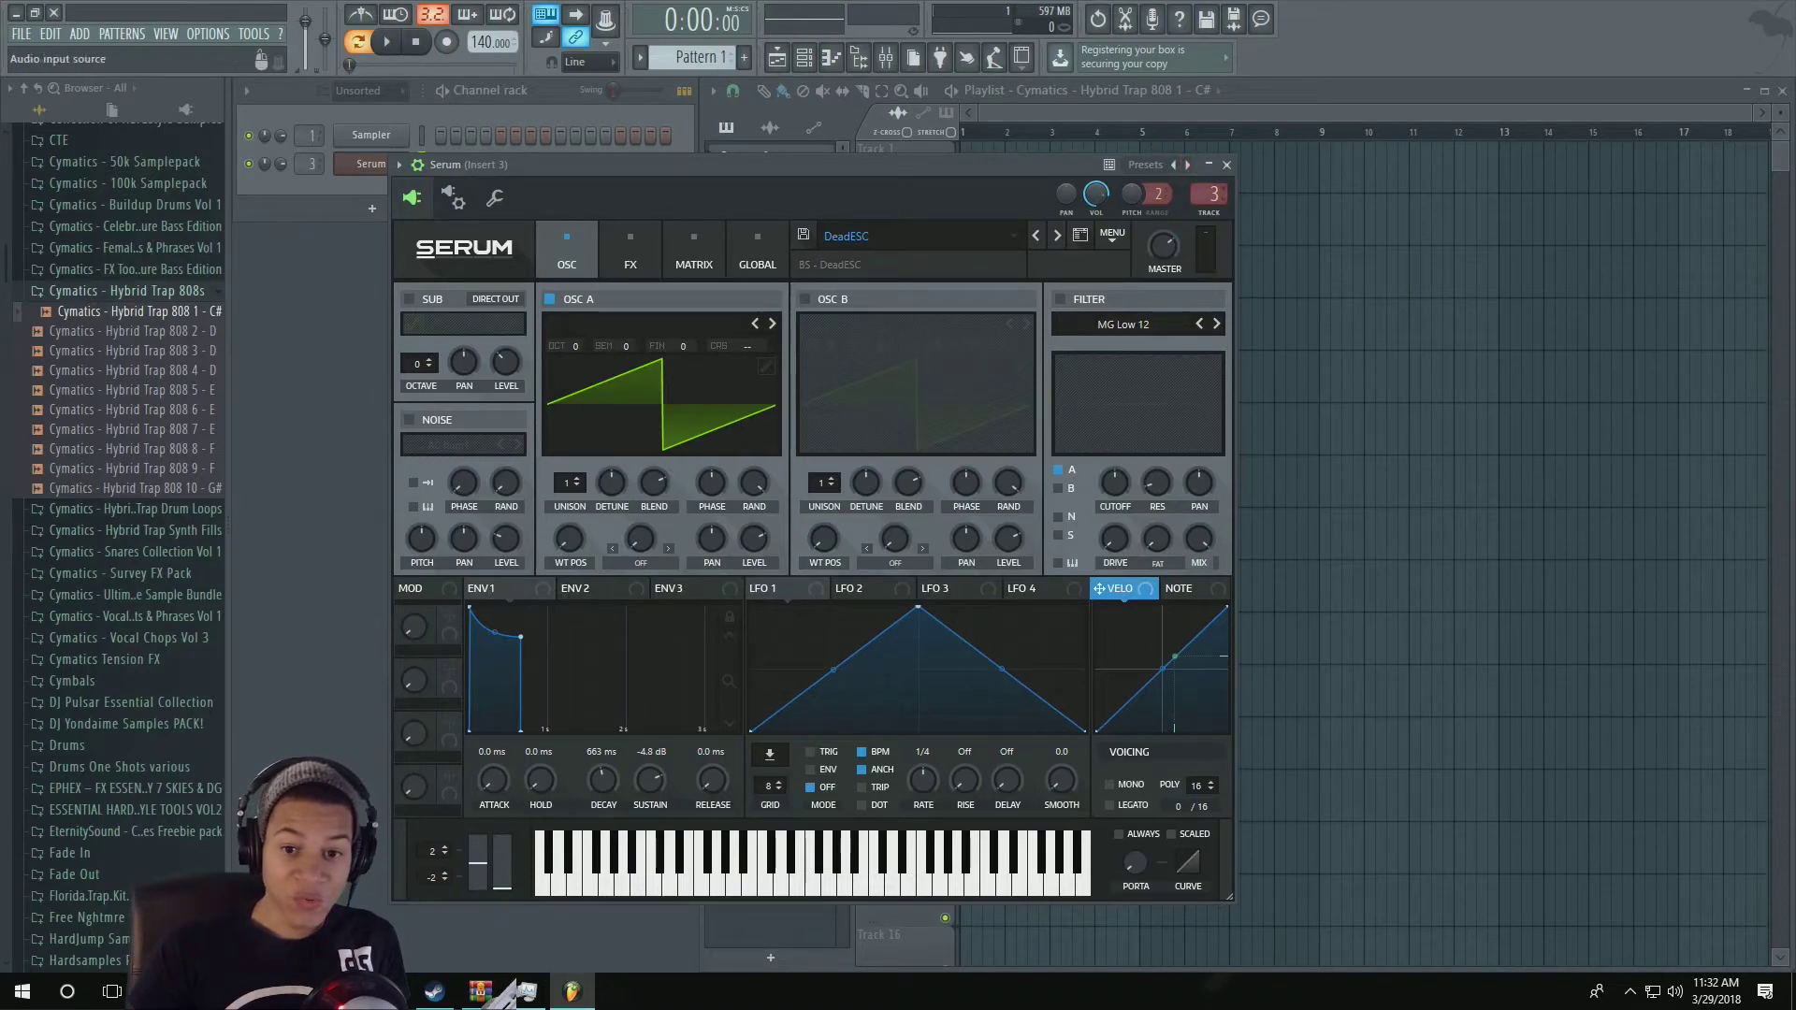
pyautogui.doubleClick(1208, 187)
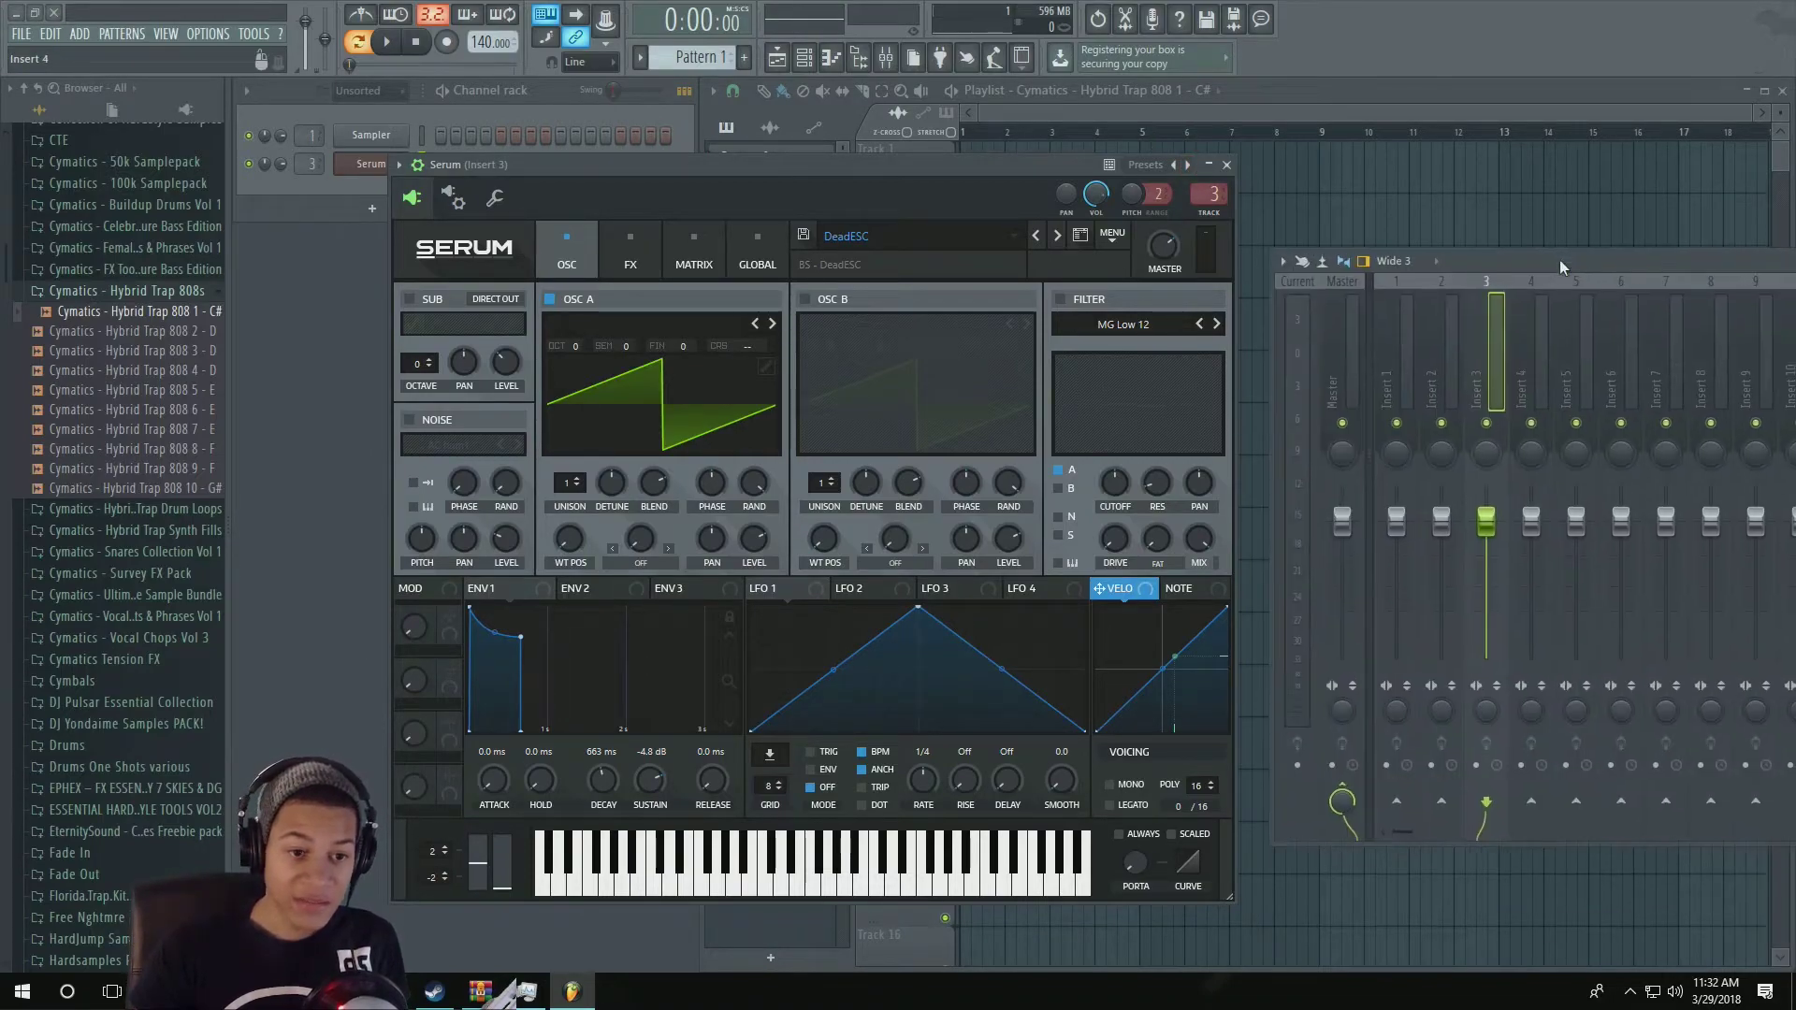
pyautogui.moveTo(1558, 254); pyautogui.dragTo(636, 251)
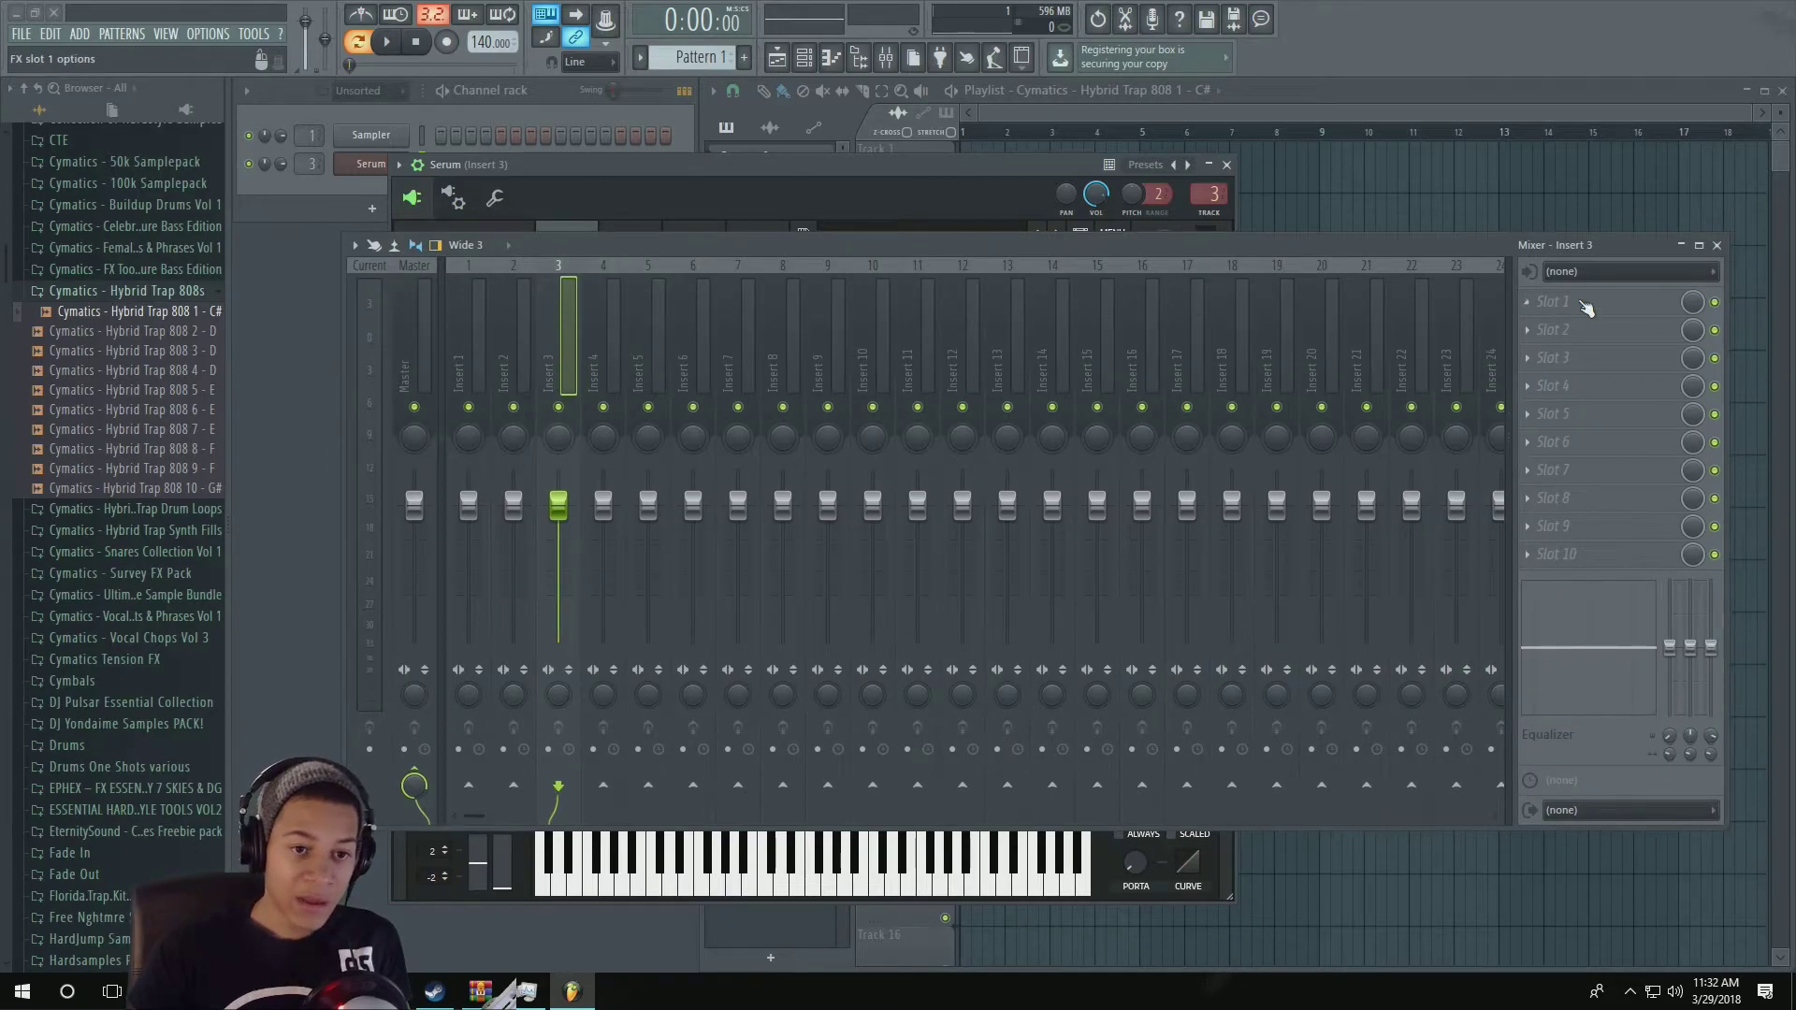
# Step: Load Fruity Filter into effect slot 1 of mixer track Insert 3
pyautogui.click(1589, 301)
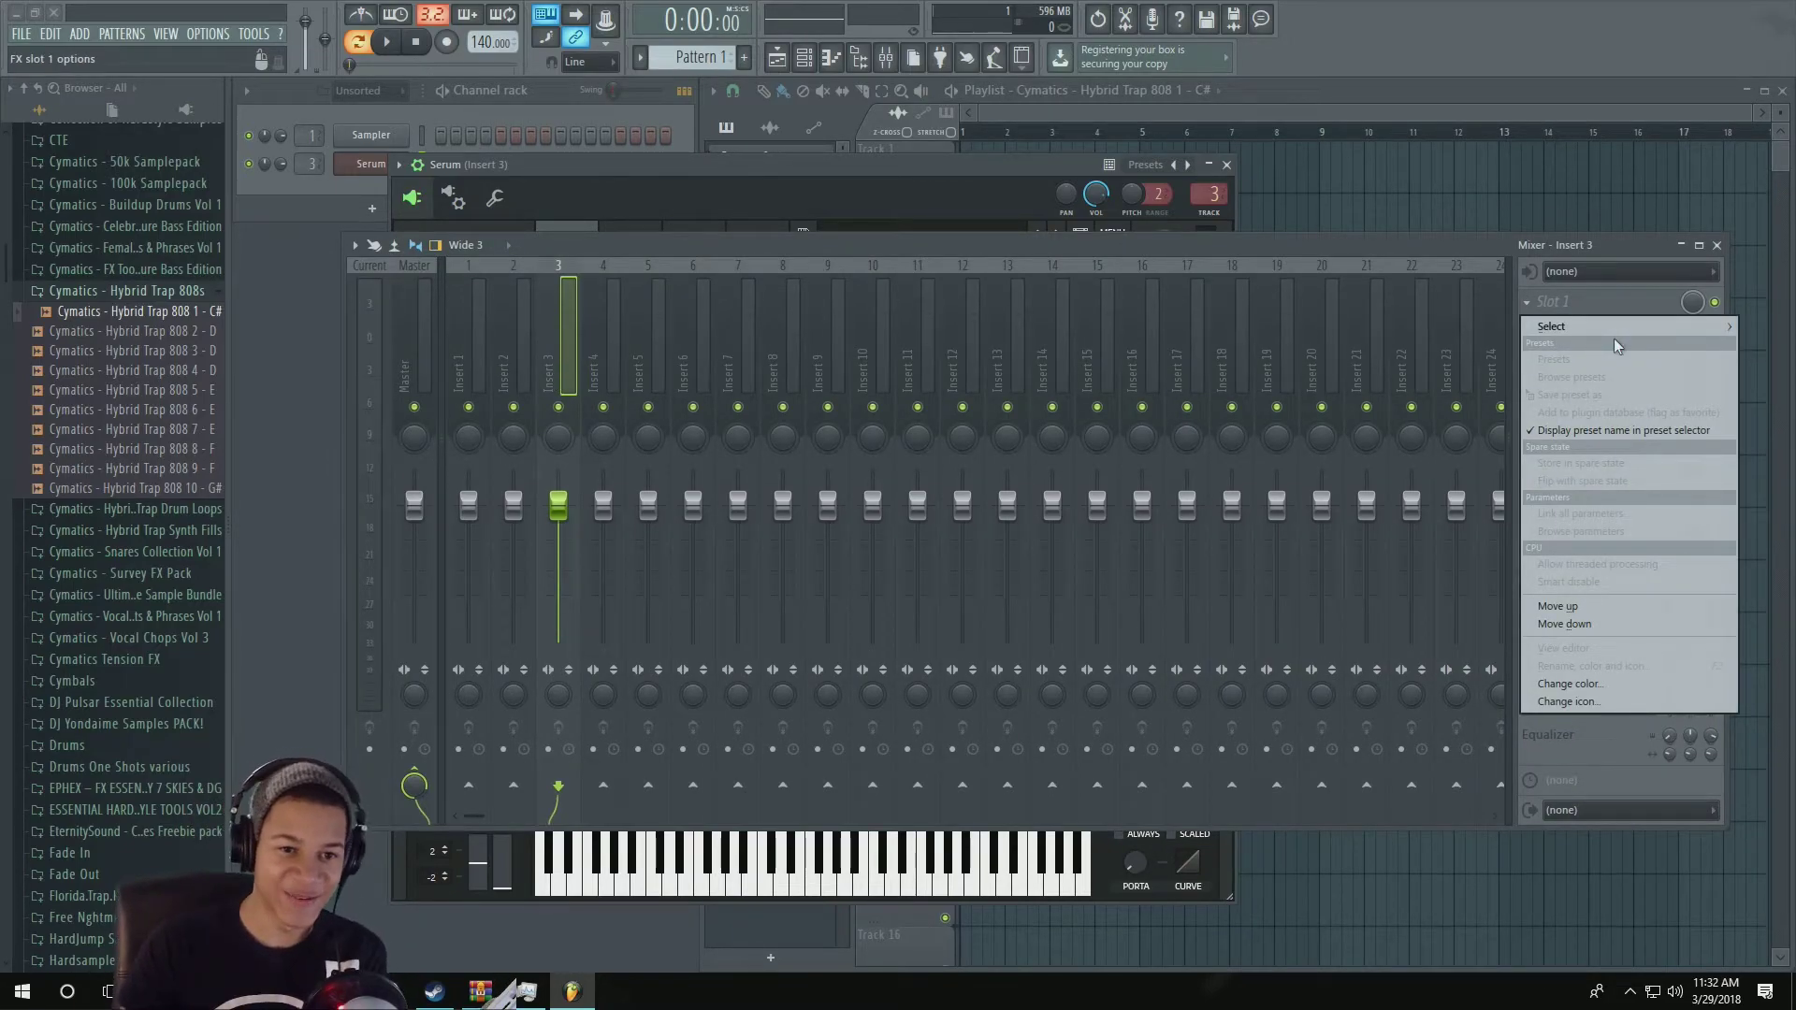
pyautogui.moveTo(1699, 327)
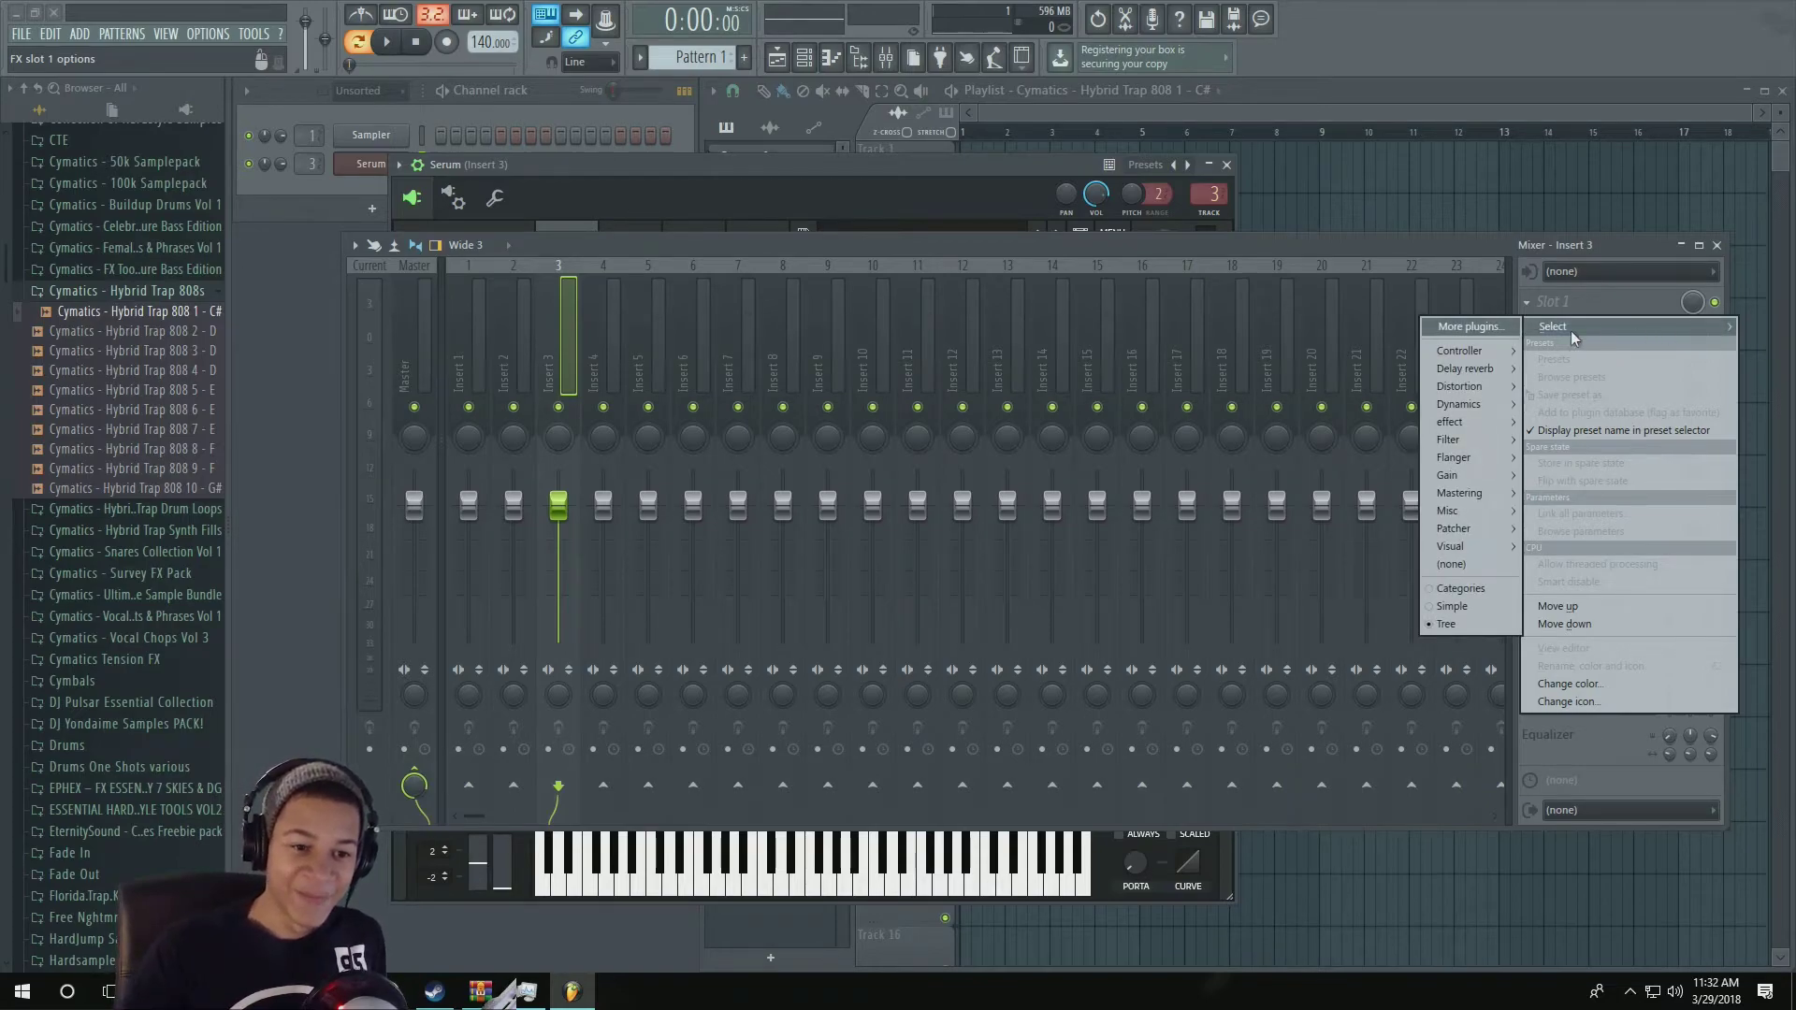
pyautogui.moveTo(1472, 446)
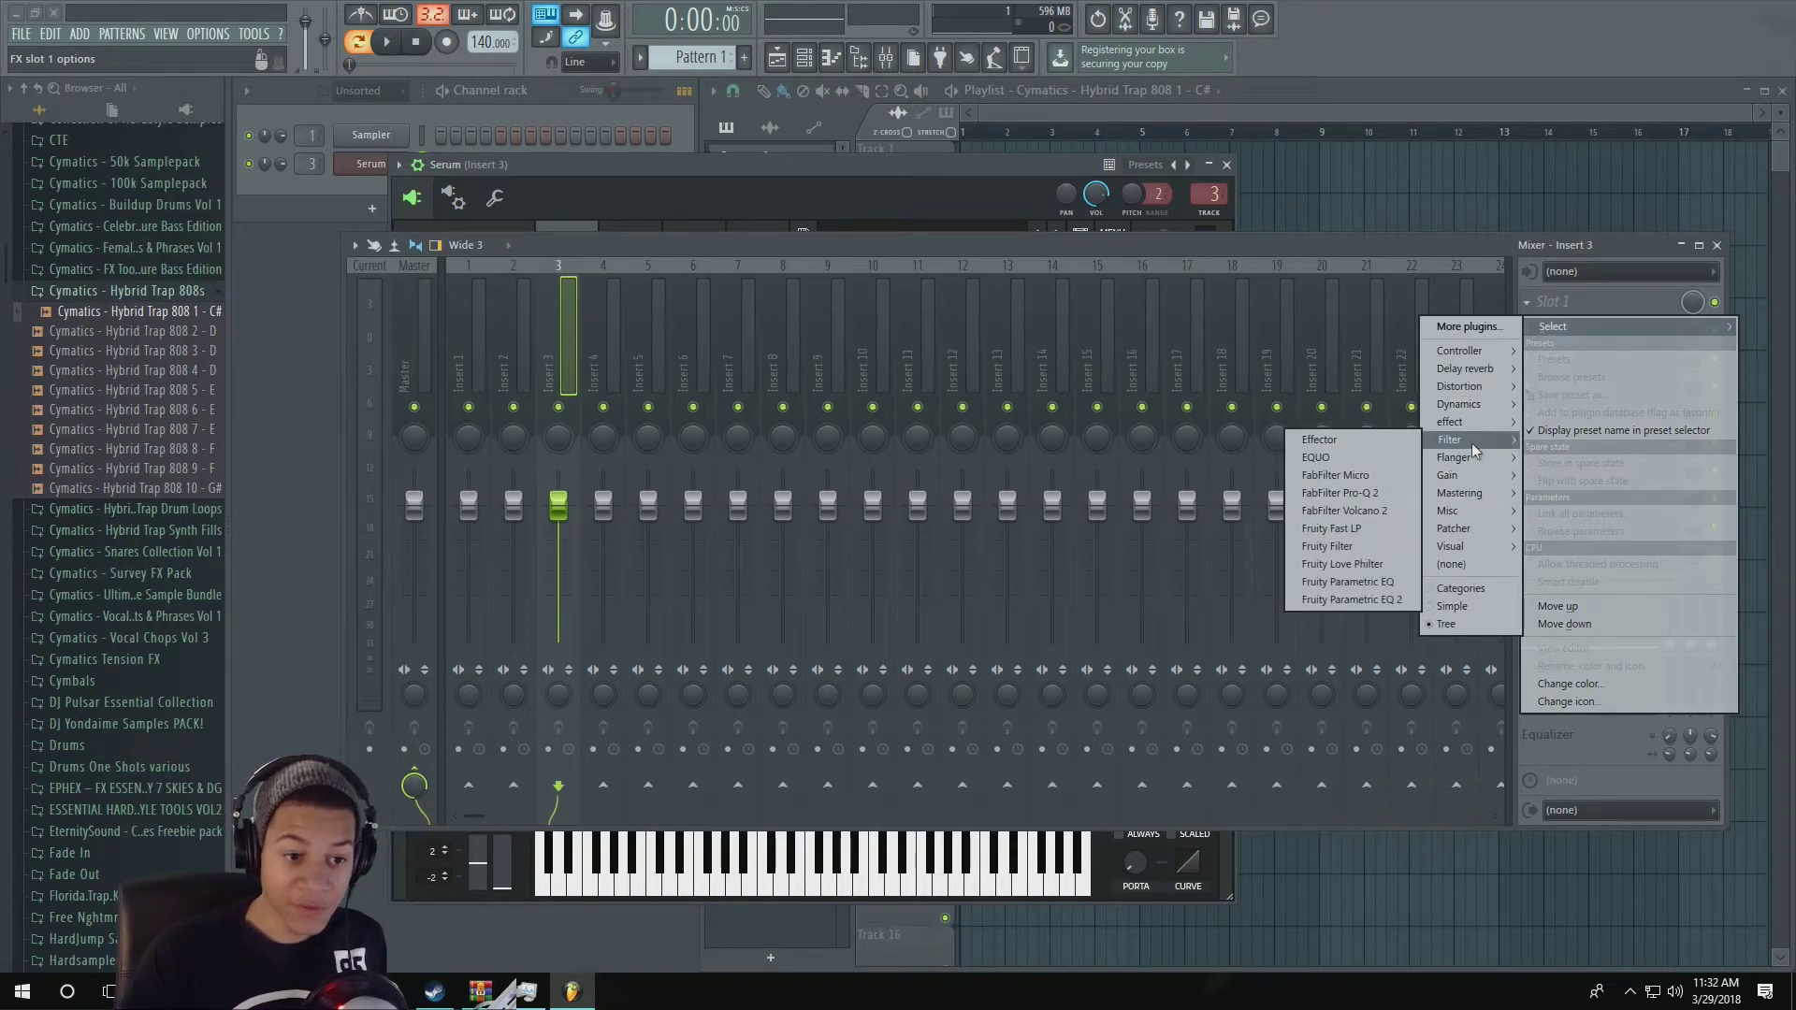
pyautogui.click(1326, 546)
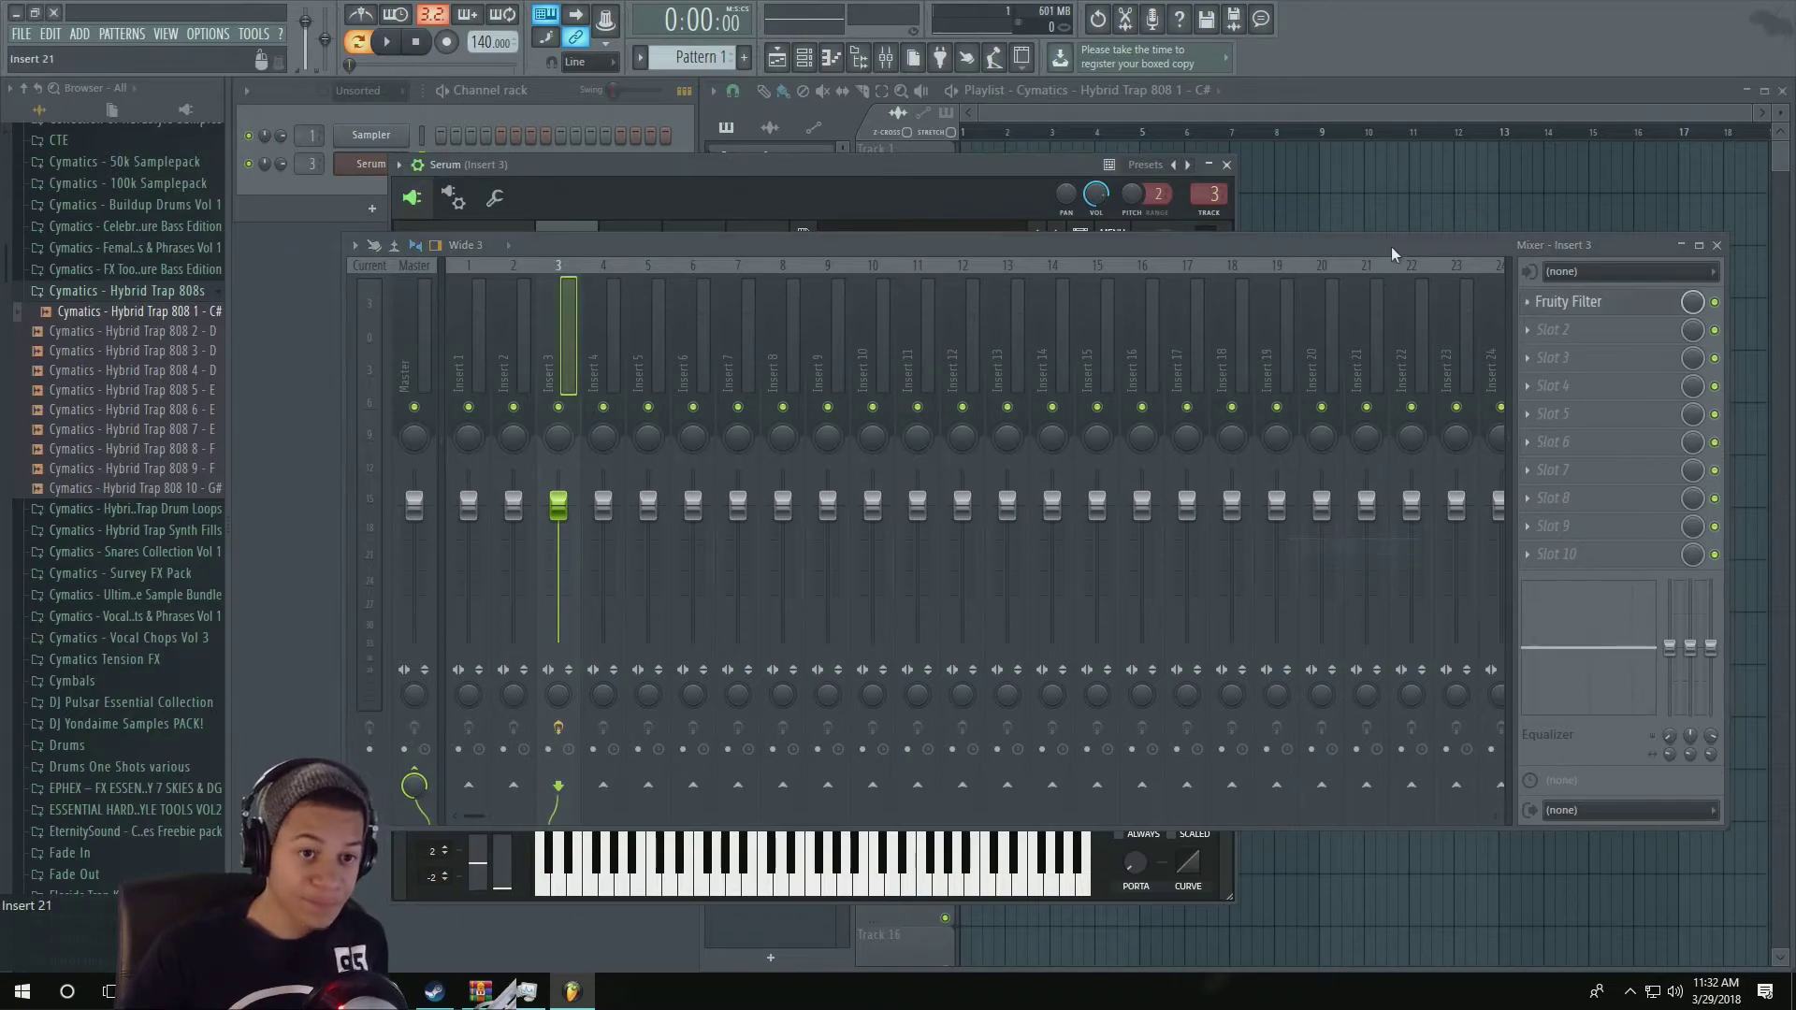
# Step: Move the mixer aside, place Fruity Filter over Serum, and turn the filter's High Pass all the way down
pyautogui.moveTo(1392, 248); pyautogui.dragTo(1794, 309)
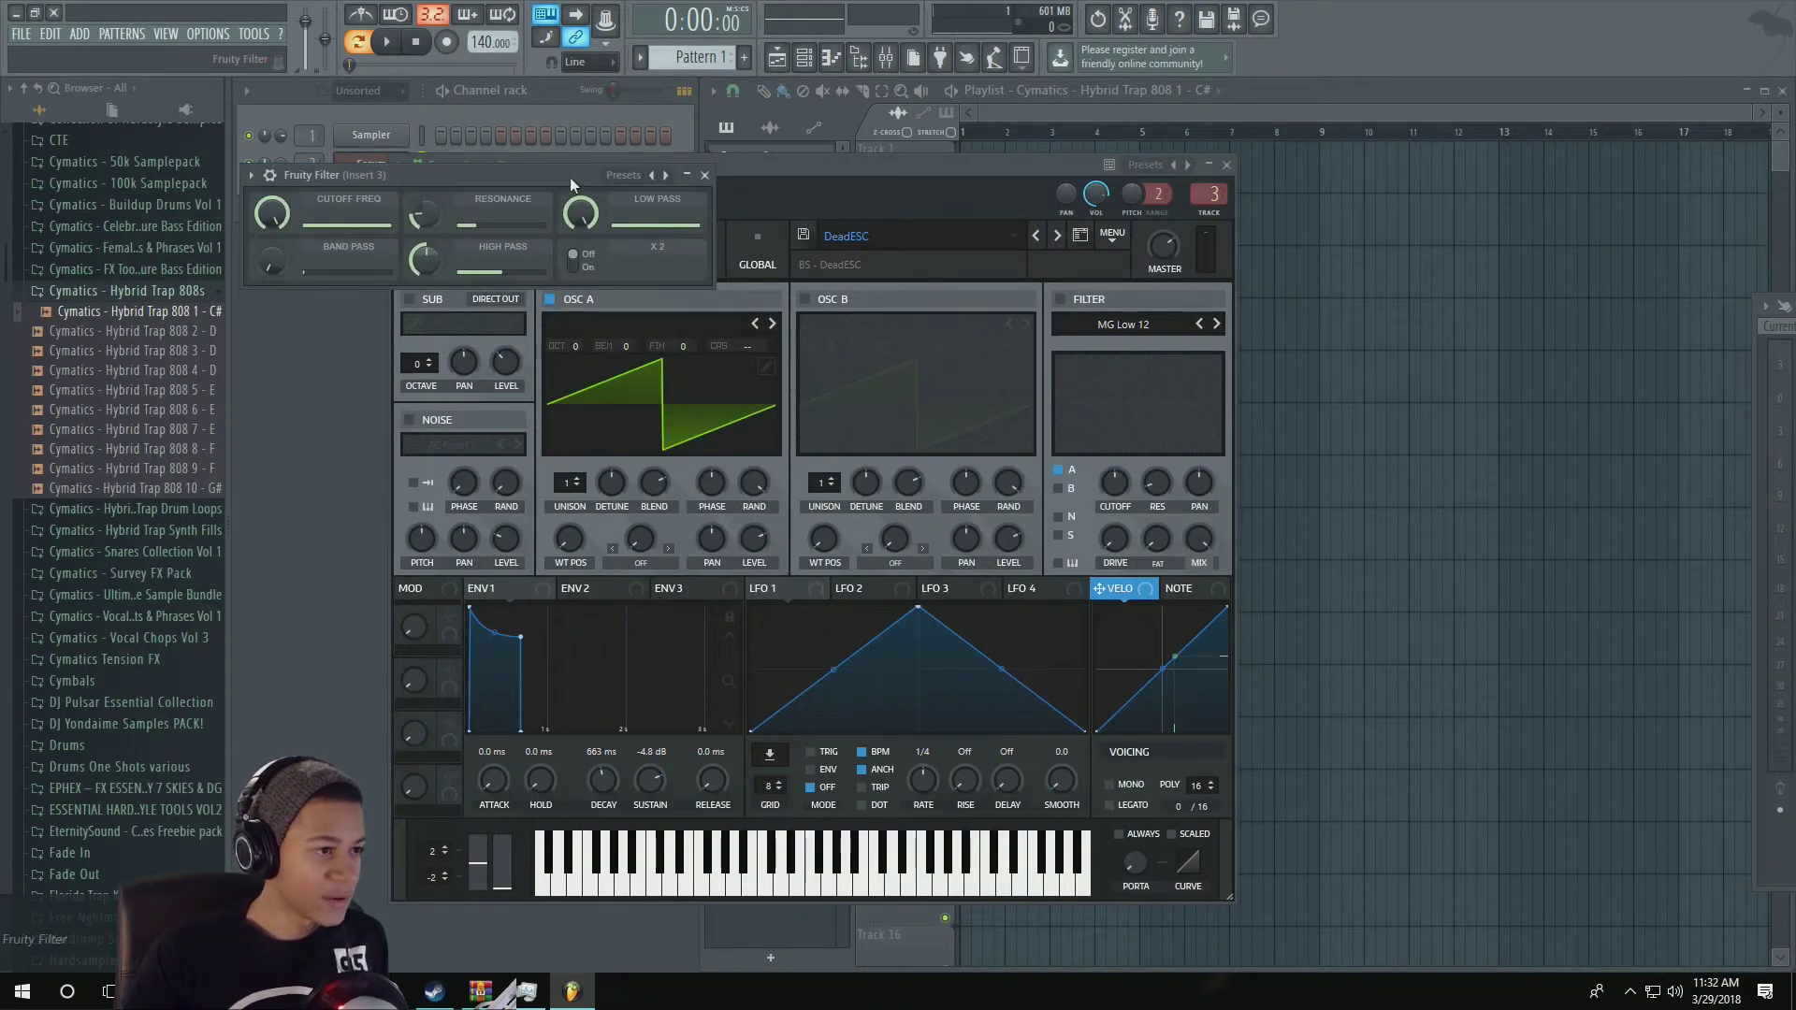
pyautogui.moveTo(570, 177); pyautogui.dragTo(984, 309)
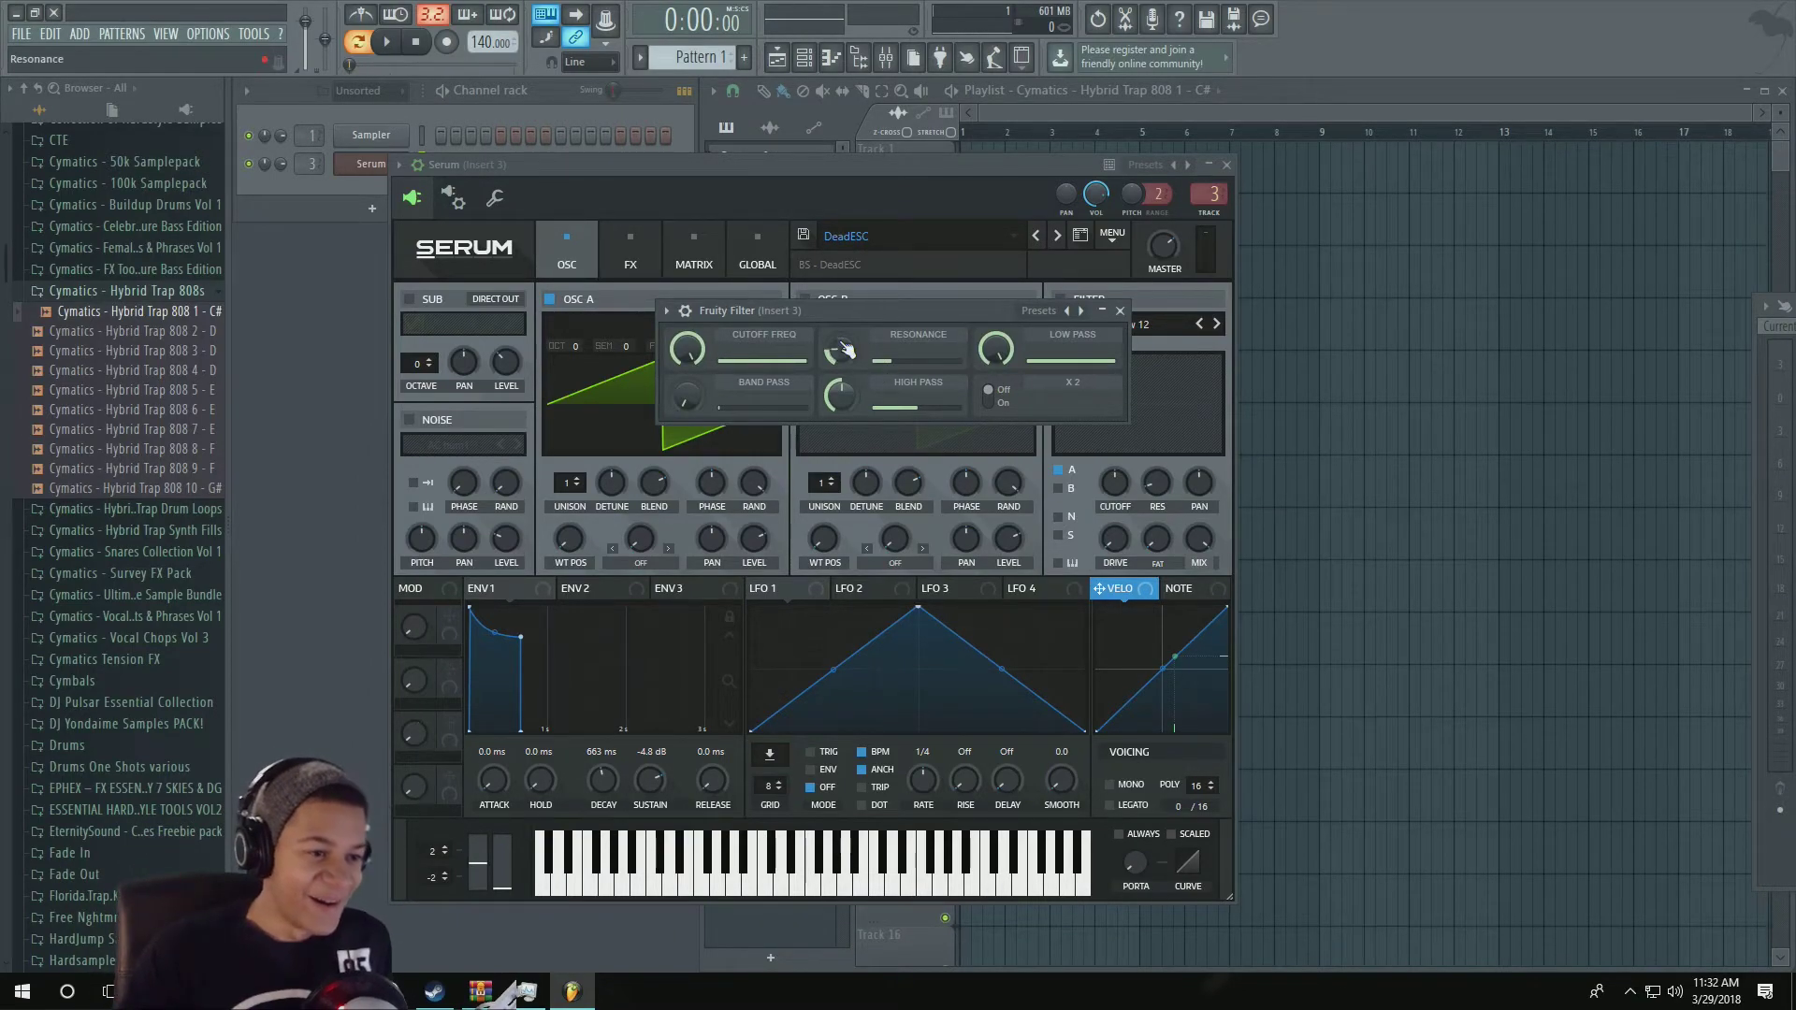
pyautogui.moveTo(841, 395); pyautogui.dragTo(832, 459)
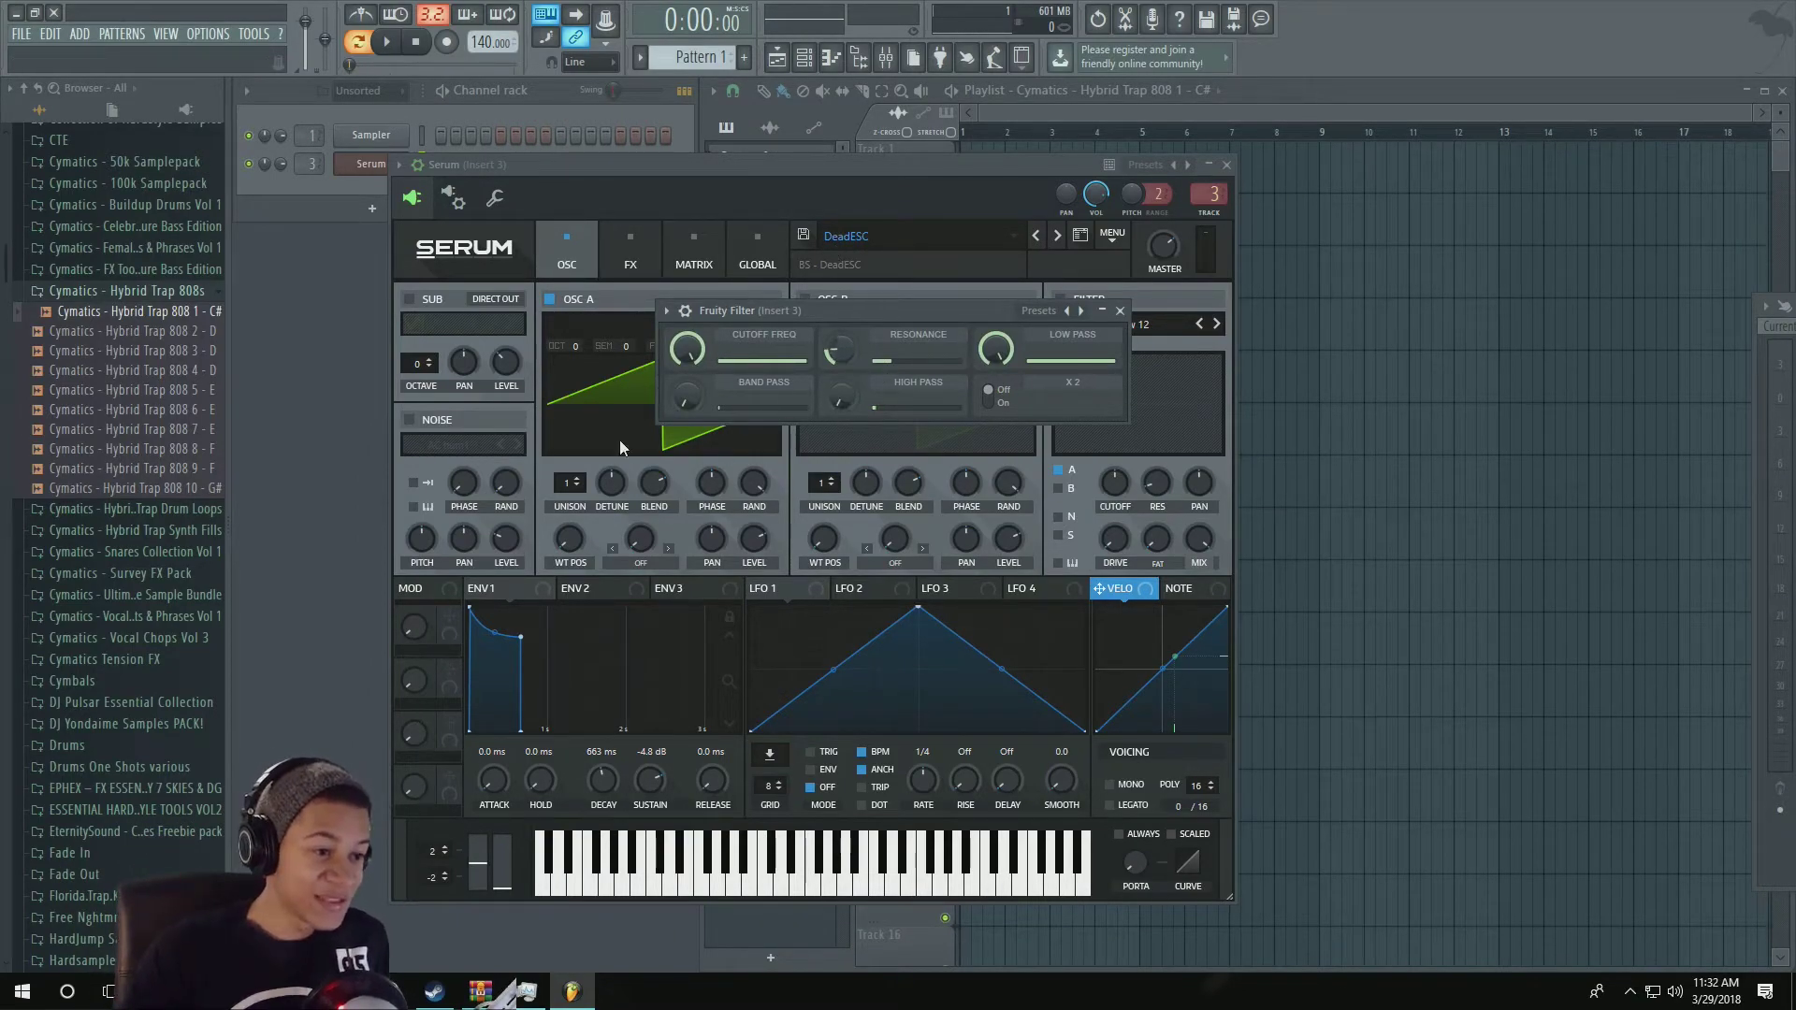
# Step: Create an automation clip for Fruity Filter's cutoff frequency and move the clip to bar 1 of playlist Track 2
pyautogui.rightClick(700, 344)
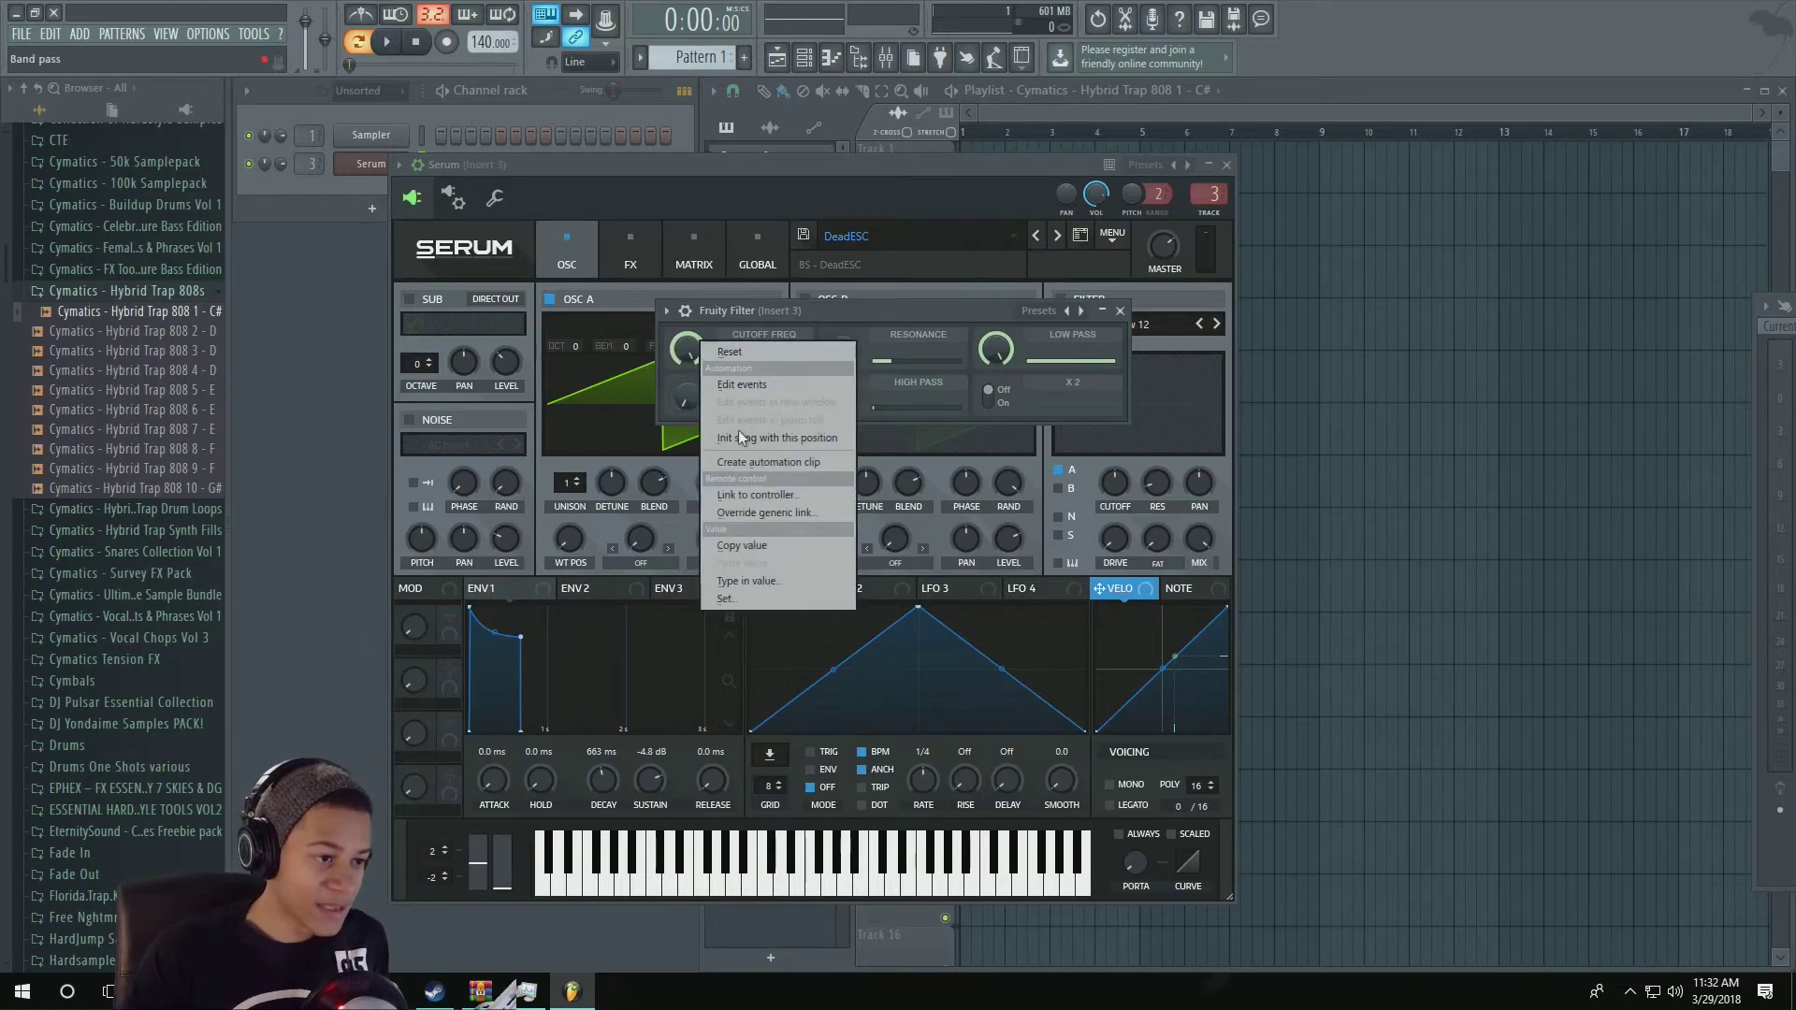
pyautogui.click(823, 462)
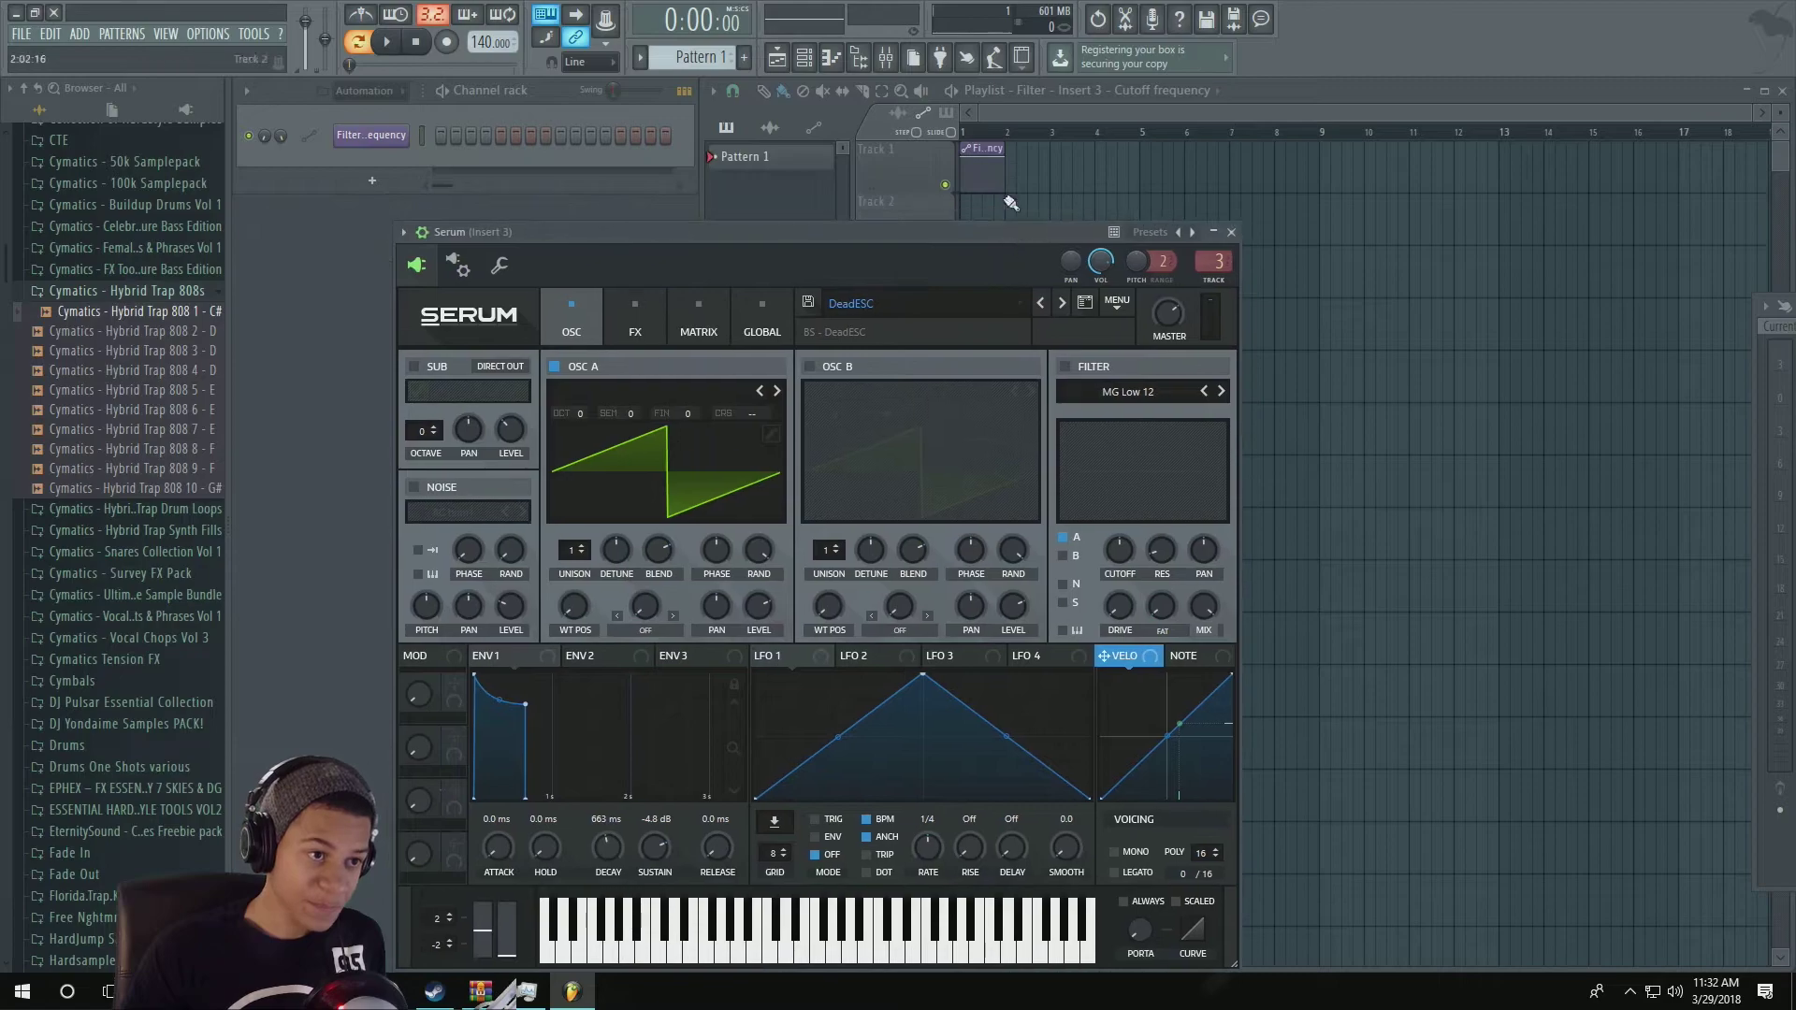
pyautogui.click(973, 164)
pyautogui.moveTo(972, 165); pyautogui.dragTo(957, 248)
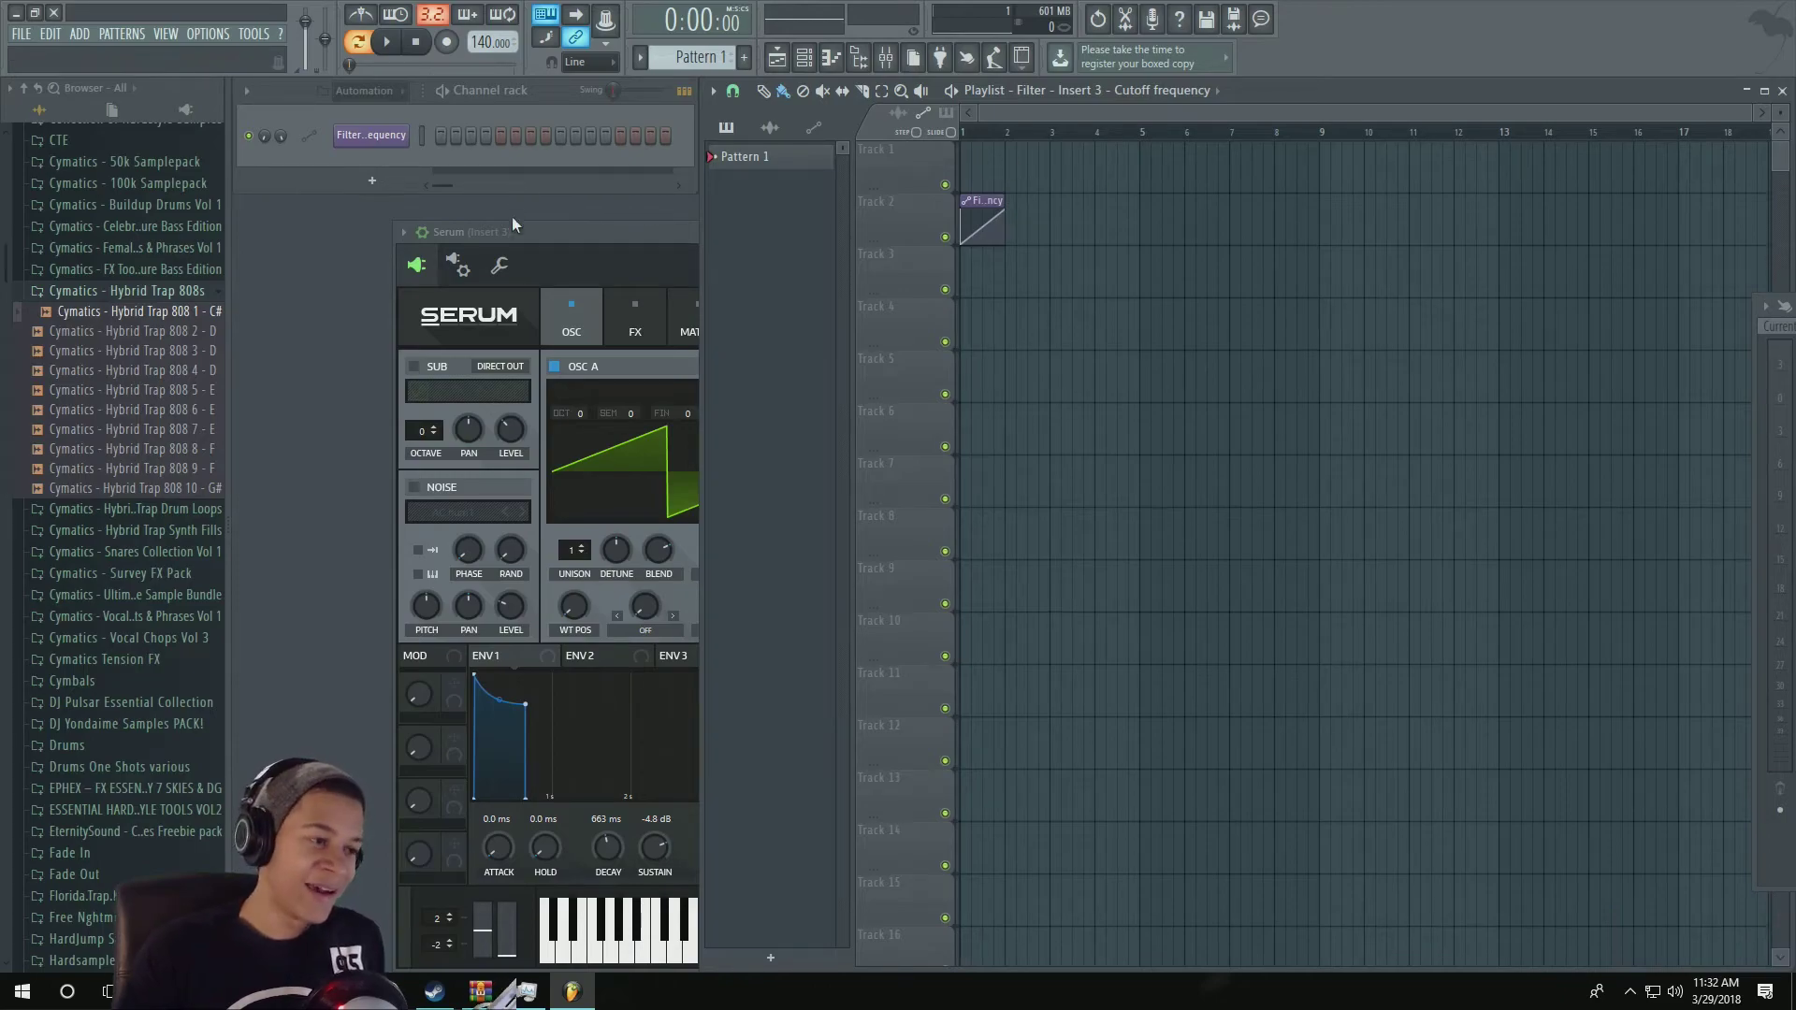
# Step: Reposition Serum, reopen Fruity Filter from the mixer, and view the automation options of its cutoff frequency knob
pyautogui.moveTo(513, 221); pyautogui.dragTo(606, 213)
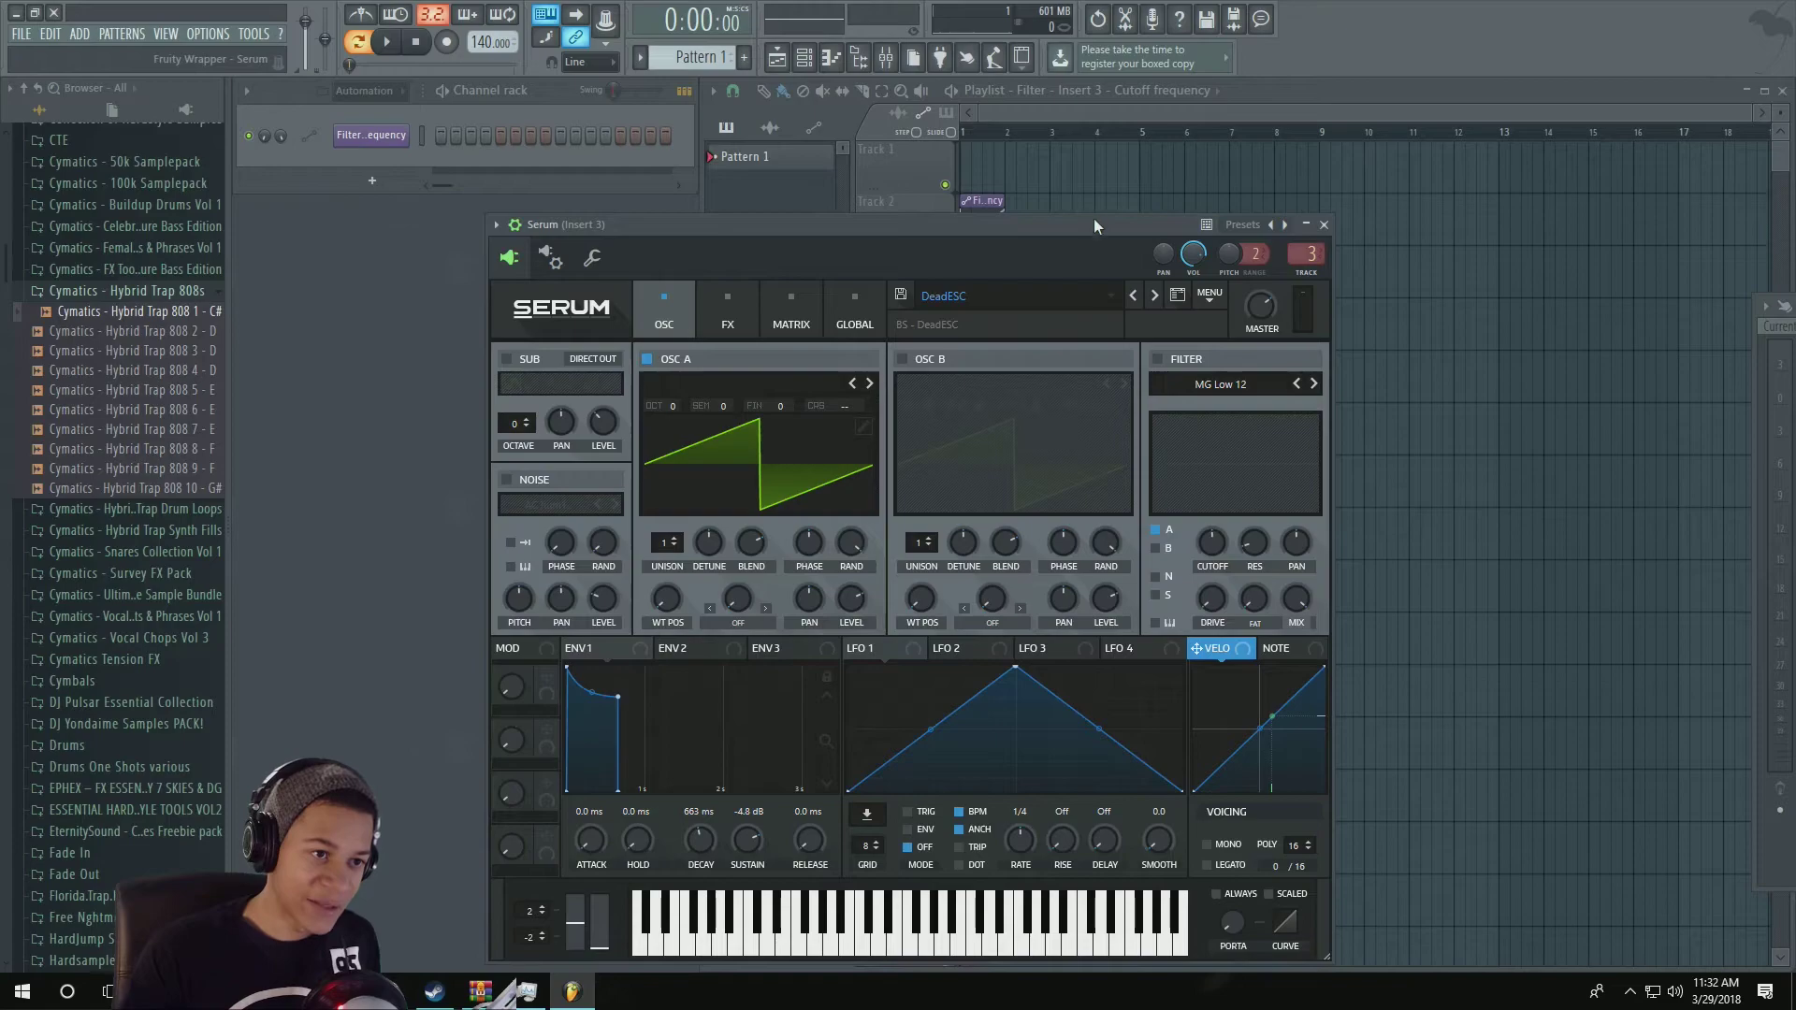
pyautogui.moveTo(1094, 224); pyautogui.dragTo(992, 182)
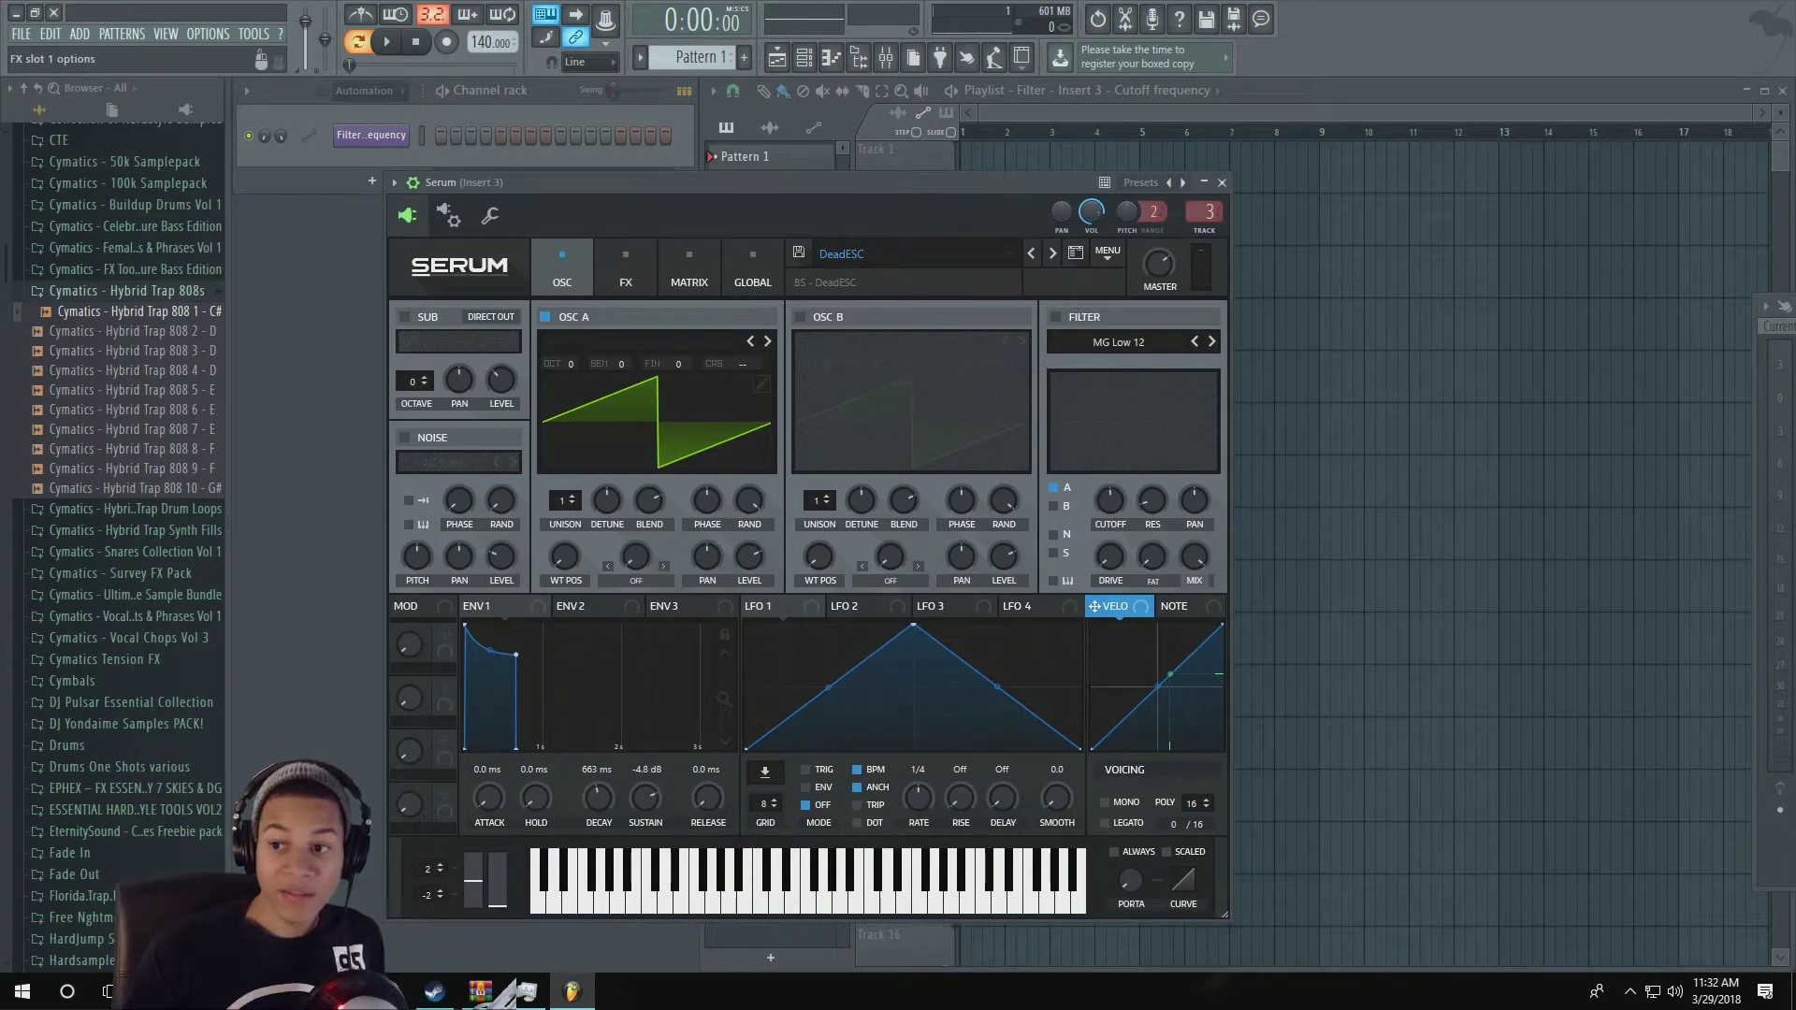
pyautogui.click(1795, 356)
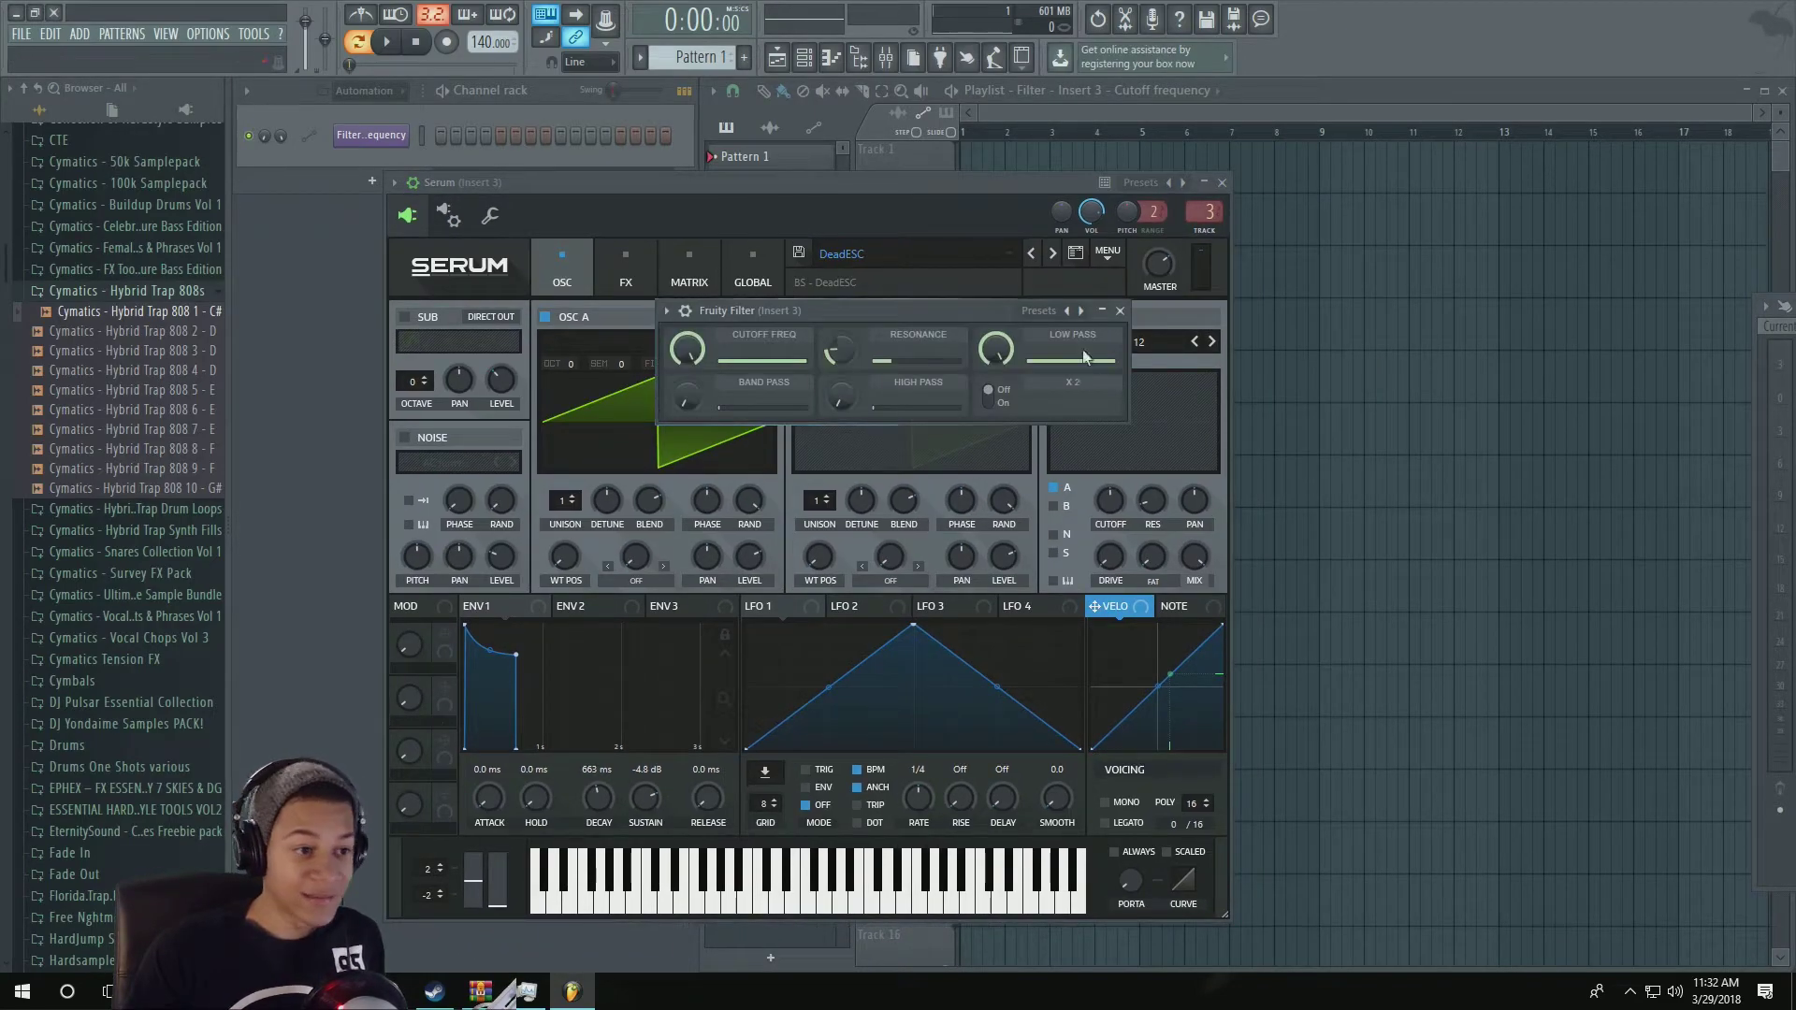
pyautogui.rightClick(690, 353)
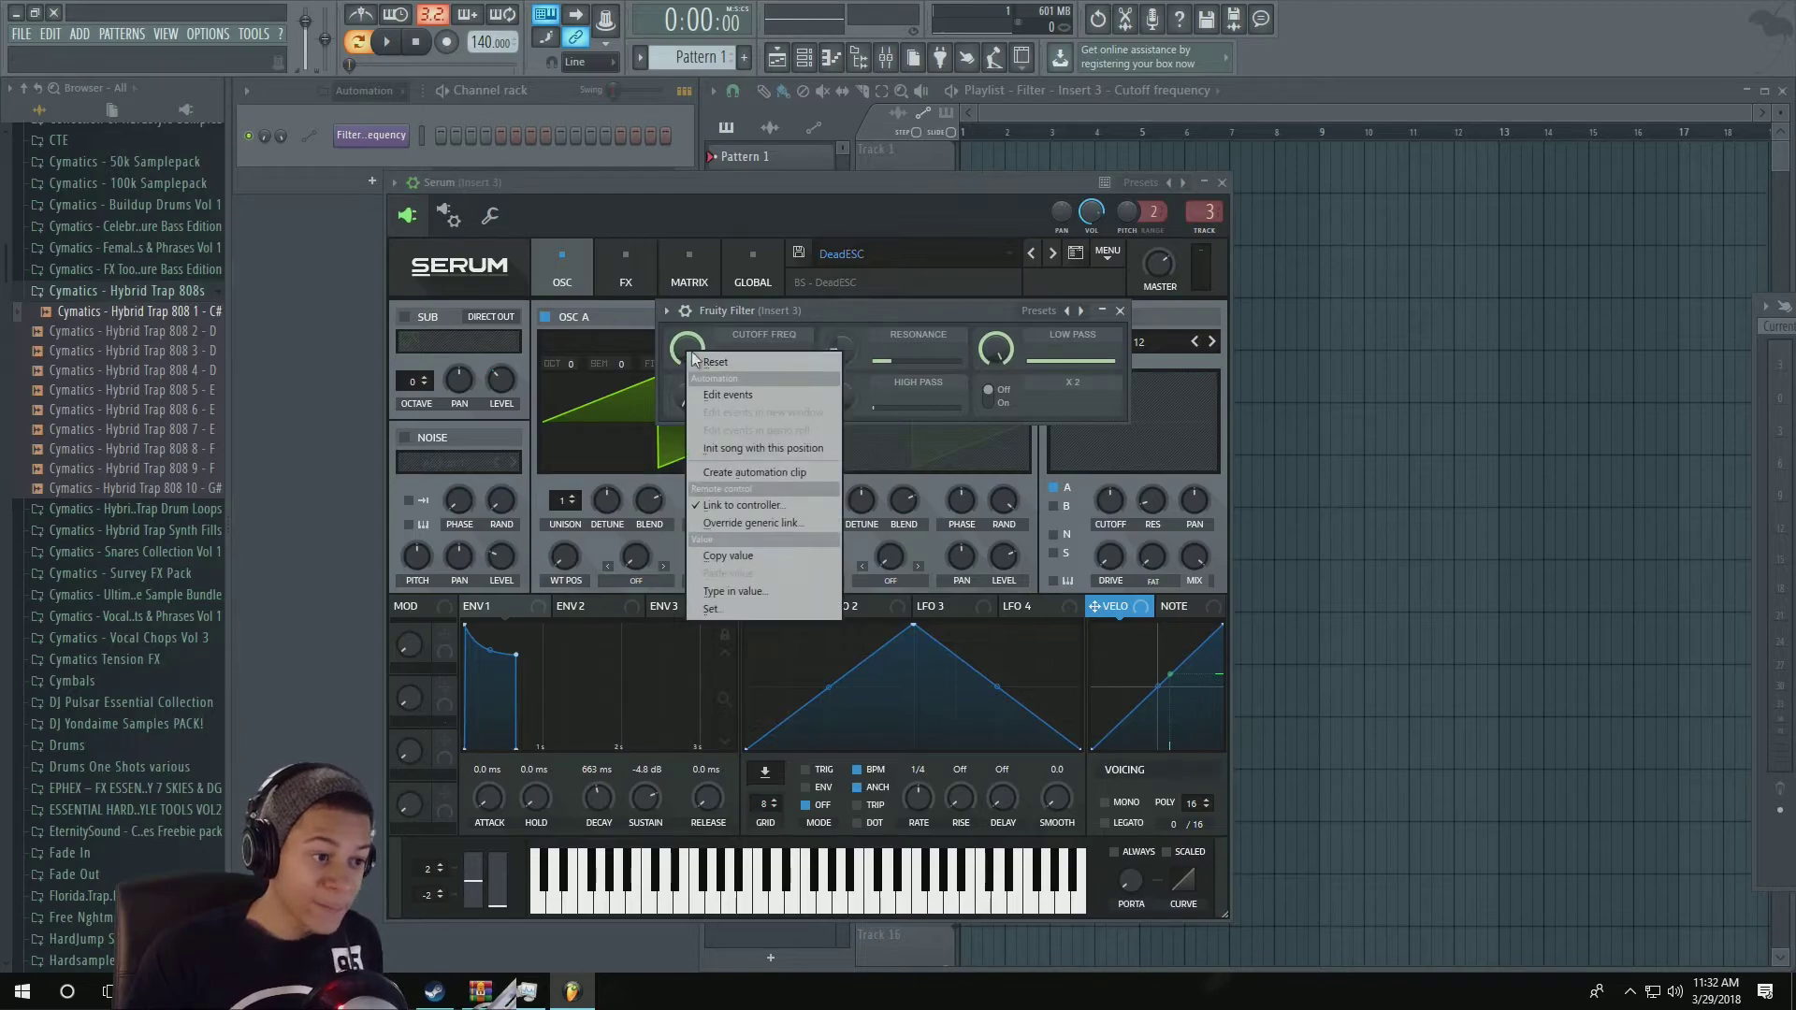
pyautogui.click(778, 474)
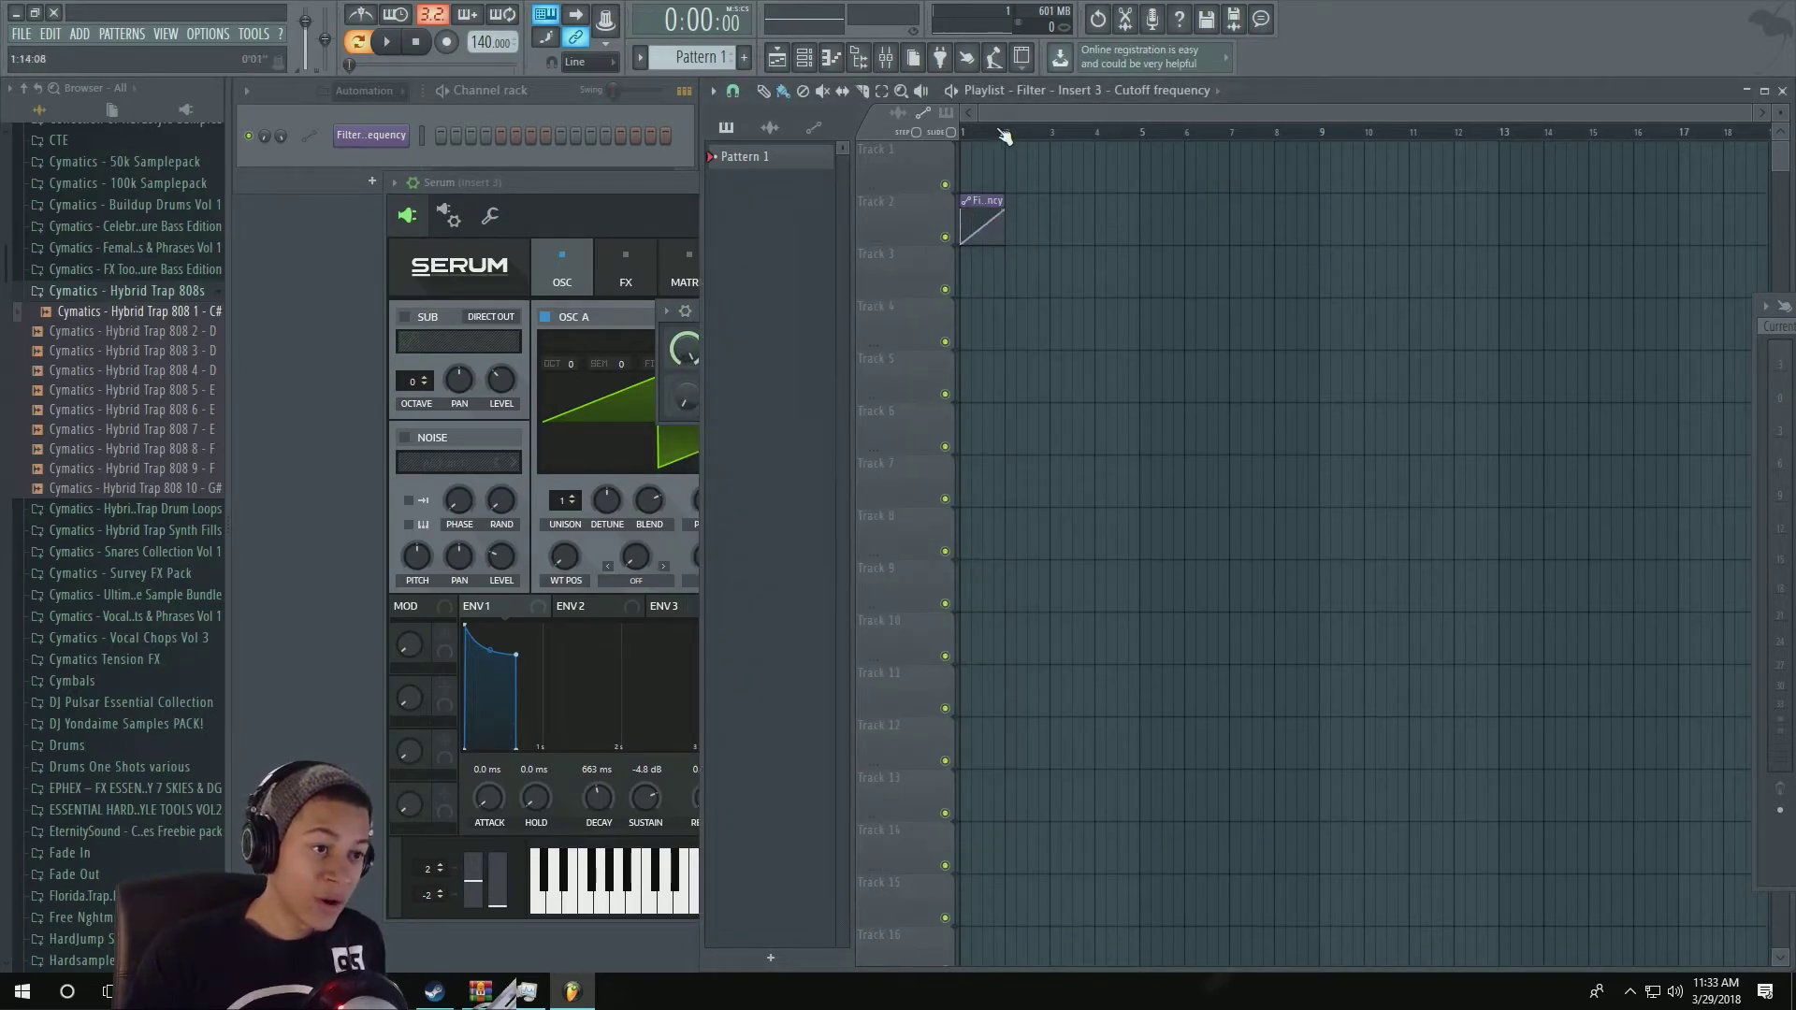
# Step: Select the playlist range from bar 2 to bar 7 and create a cutoff frequency automation clip spanning it
pyautogui.press('space')
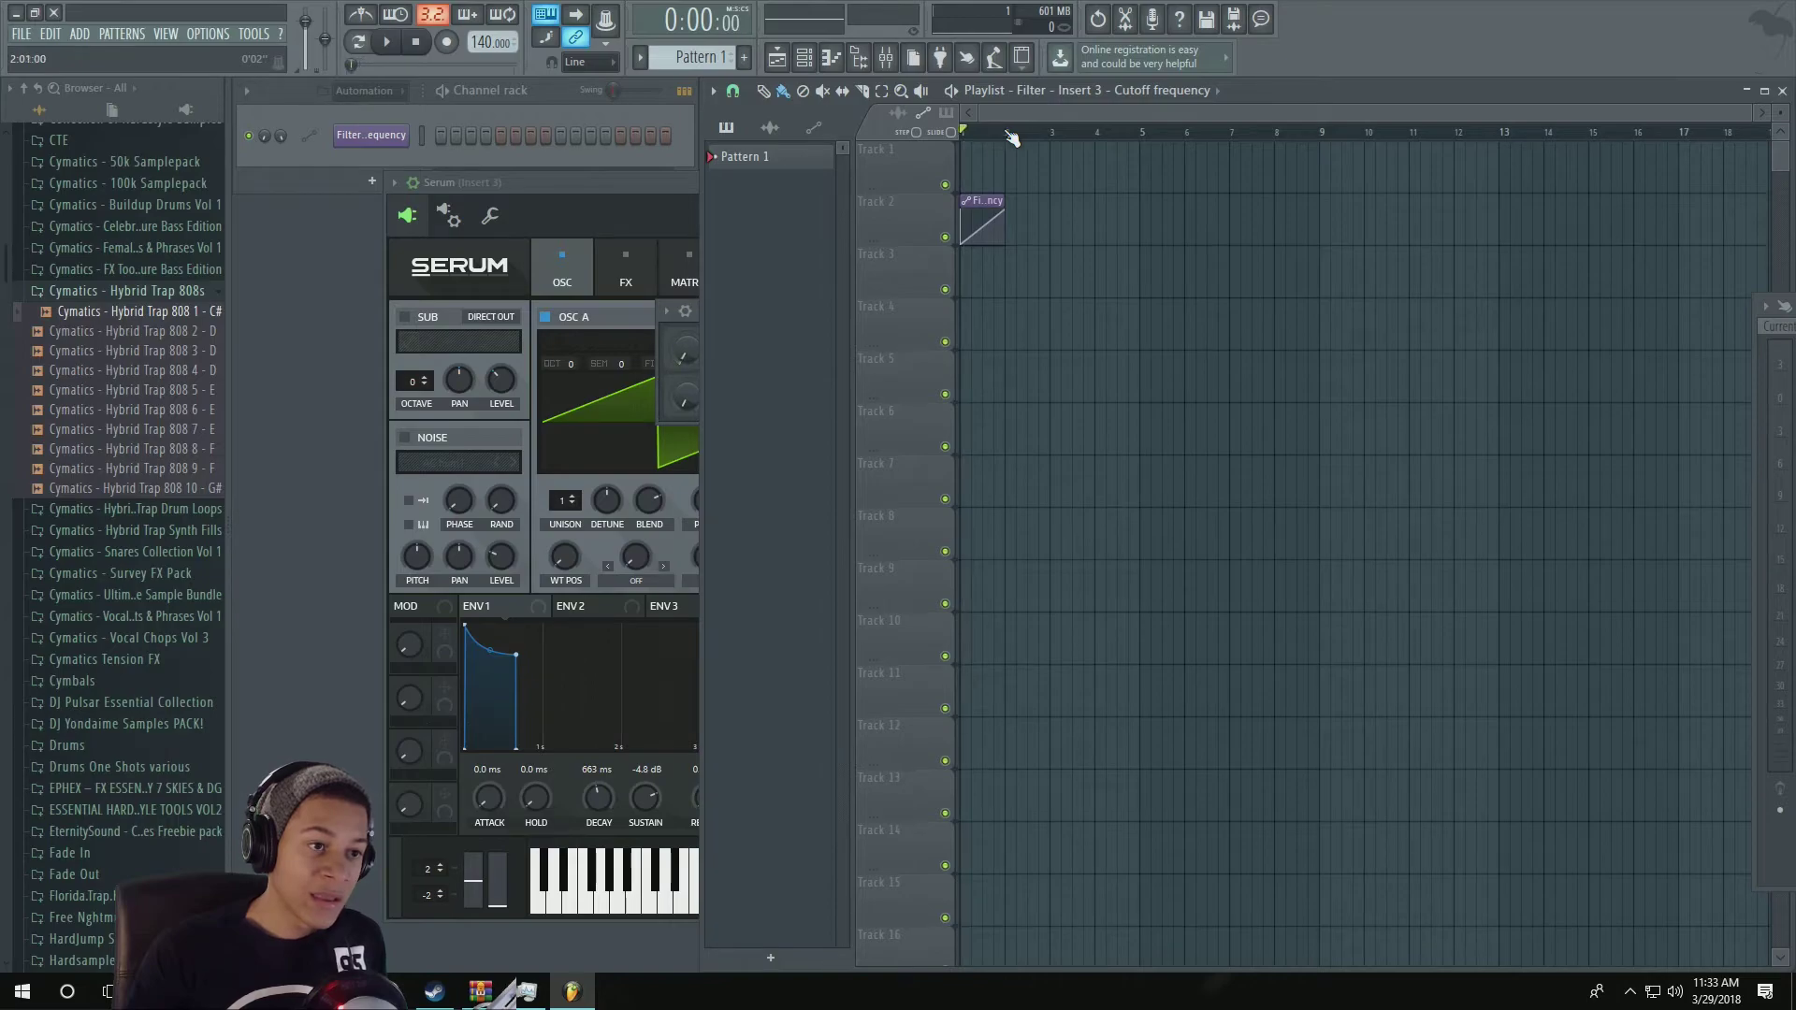
pyautogui.moveTo(1013, 132); pyautogui.dragTo(1229, 138)
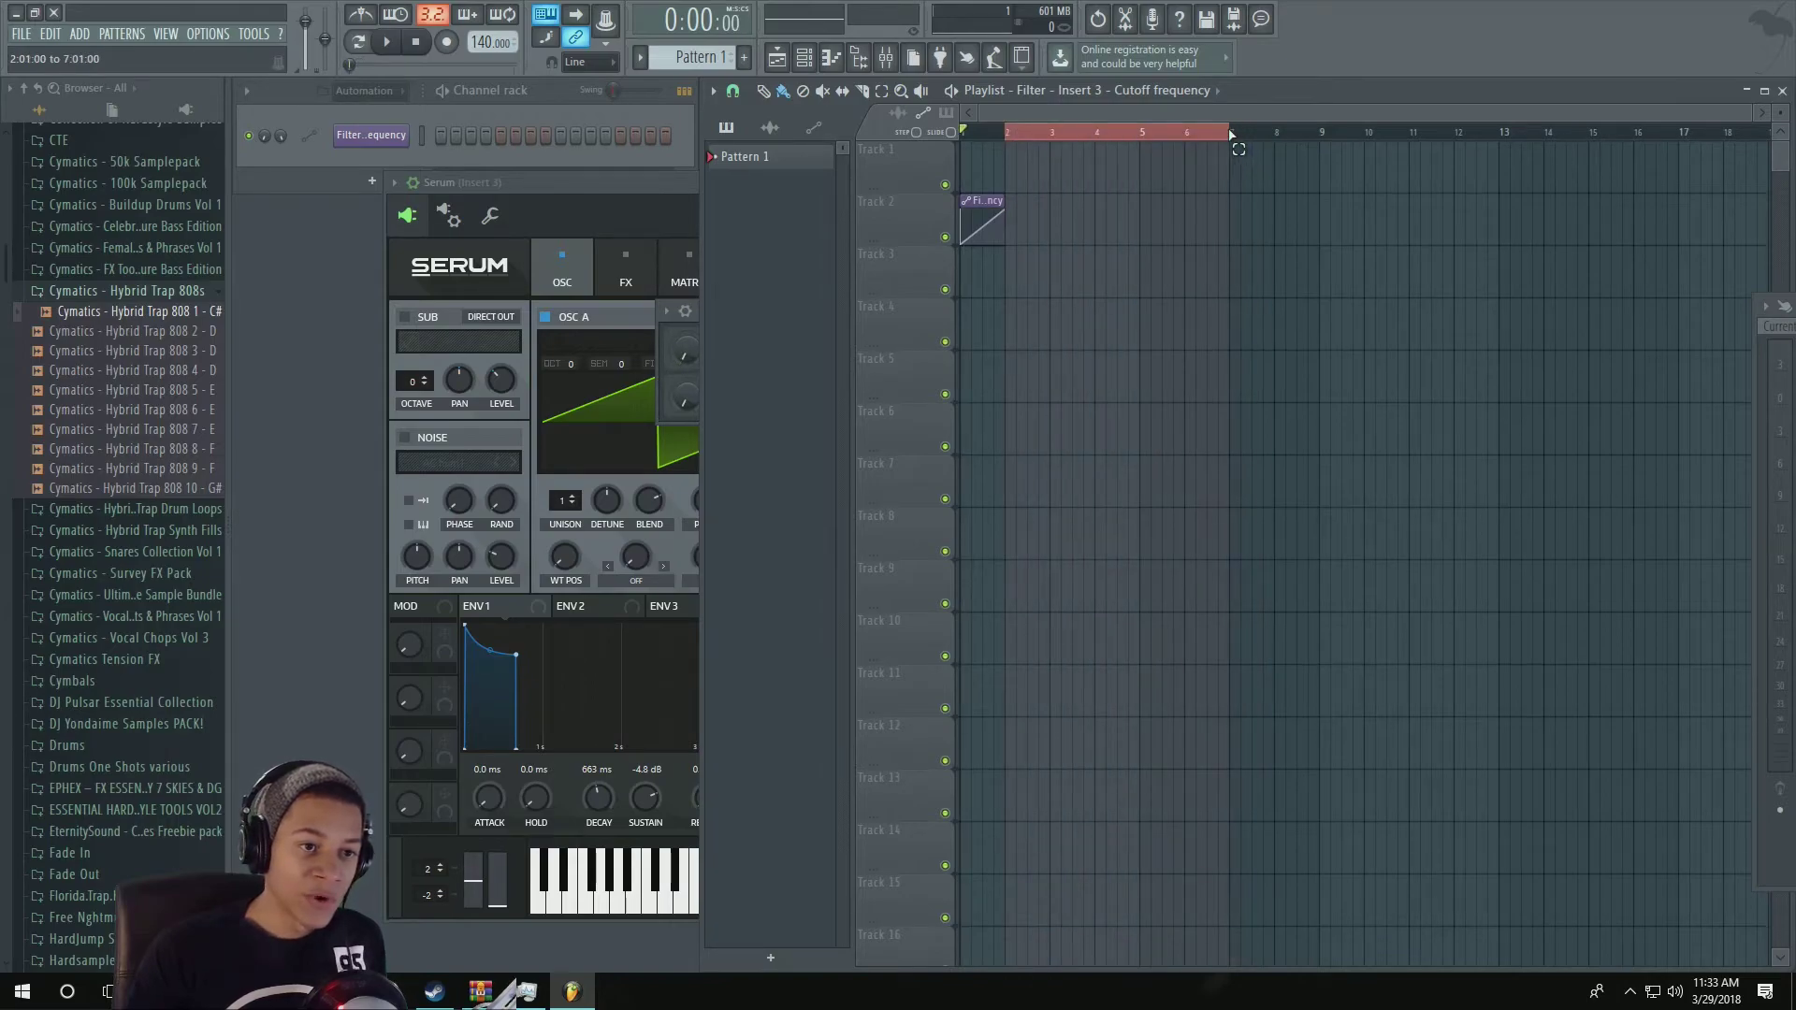
pyautogui.press('space')
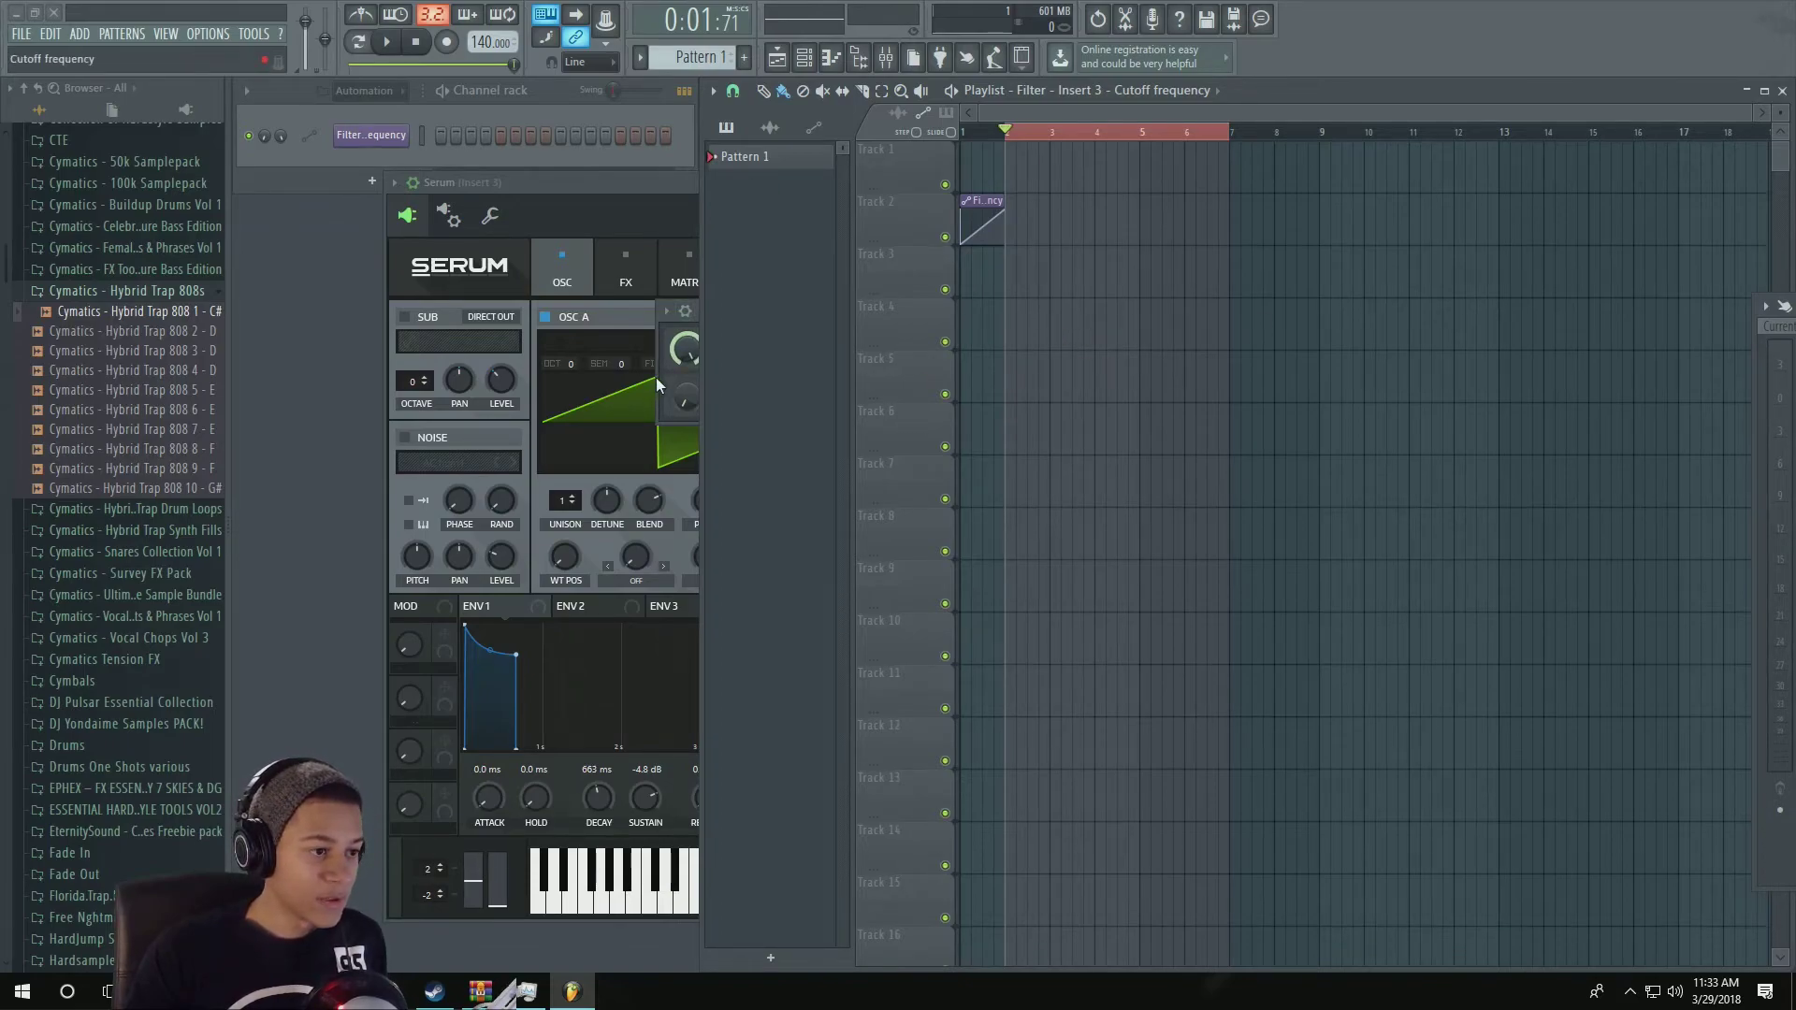
pyautogui.click(687, 349)
pyautogui.rightClick(688, 349)
pyautogui.click(763, 472)
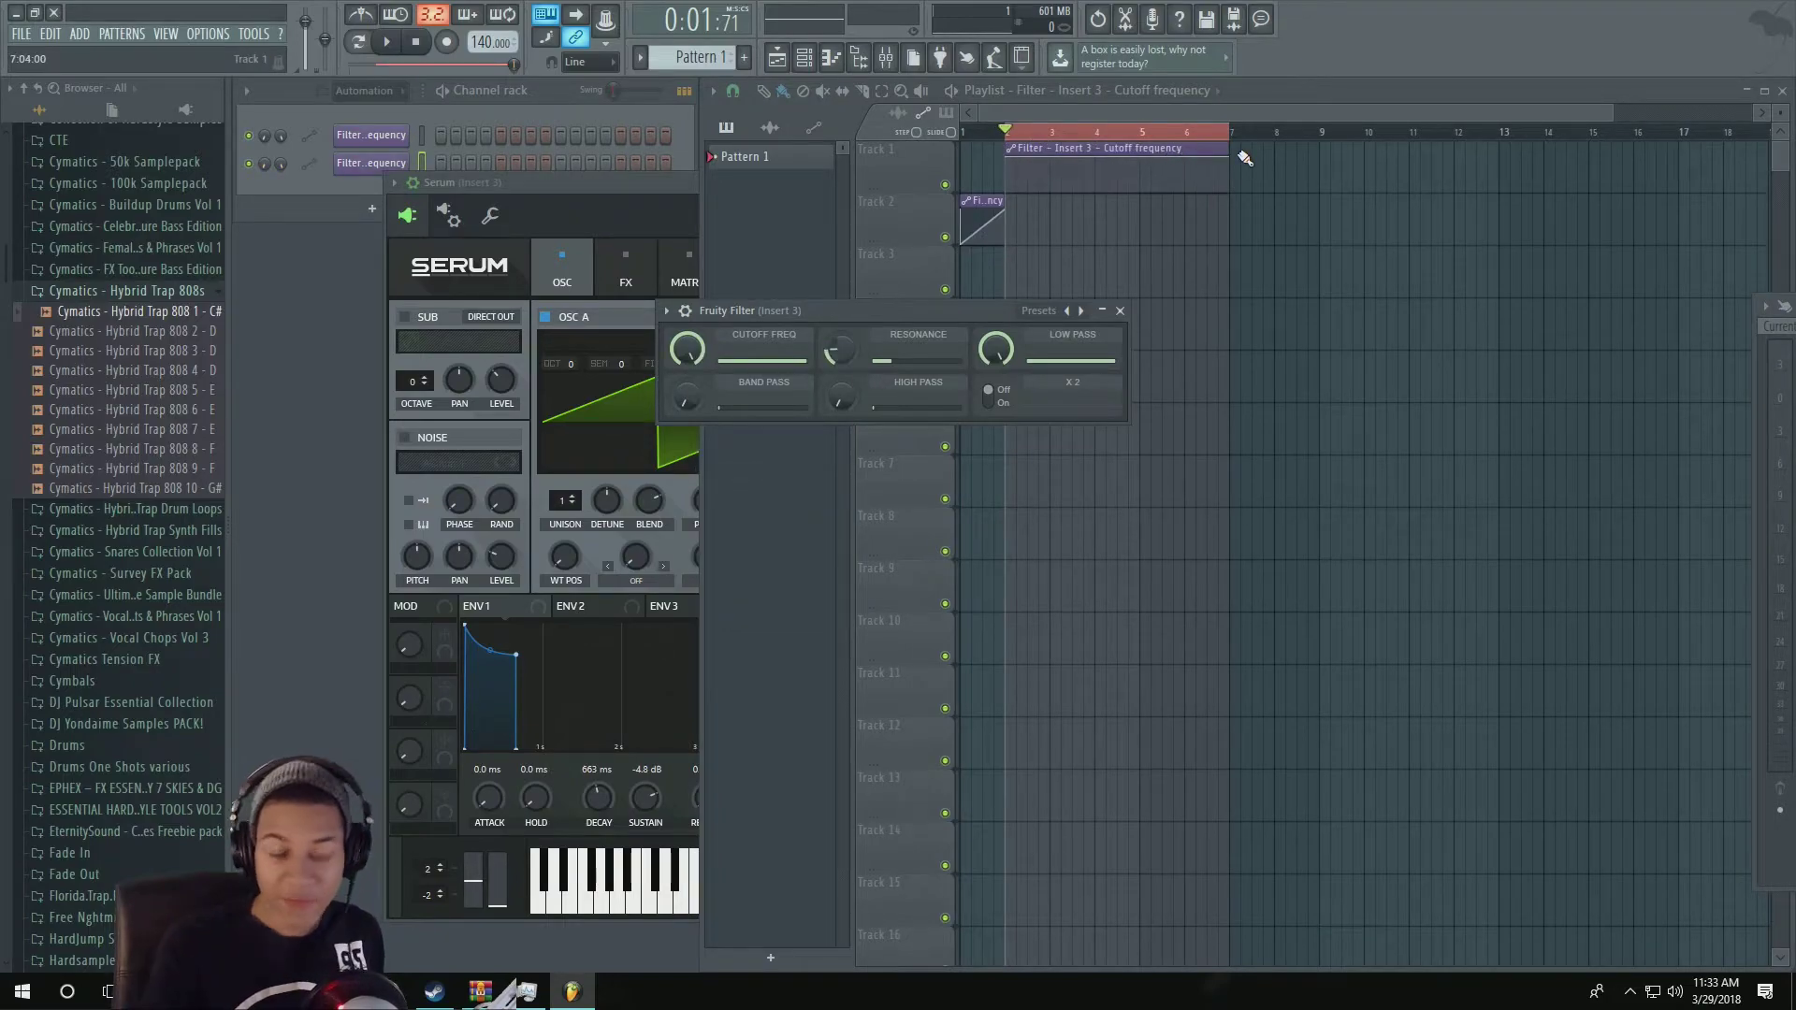
# Step: Delete the cutoff frequency clip at bars 2 to 7 of Track 1 and clear the playlist time selection
pyautogui.click(1119, 310)
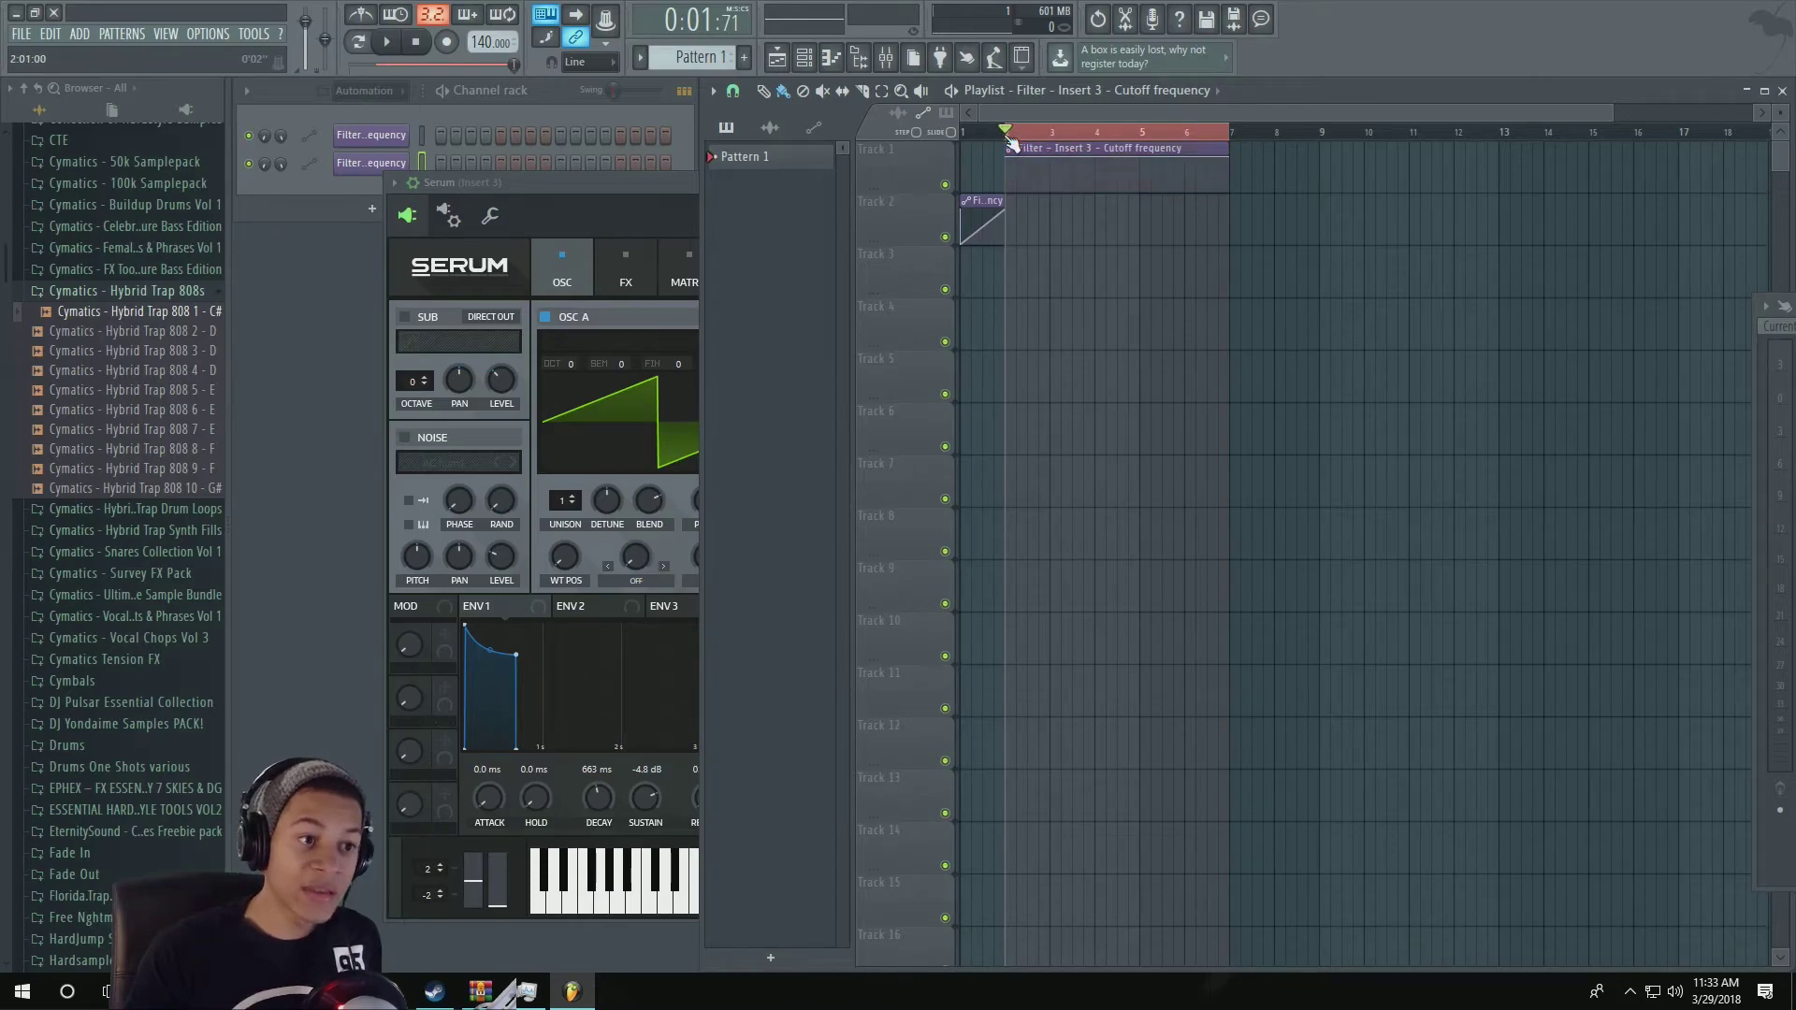
pyautogui.moveTo(1012, 142); pyautogui.dragTo(1237, 142)
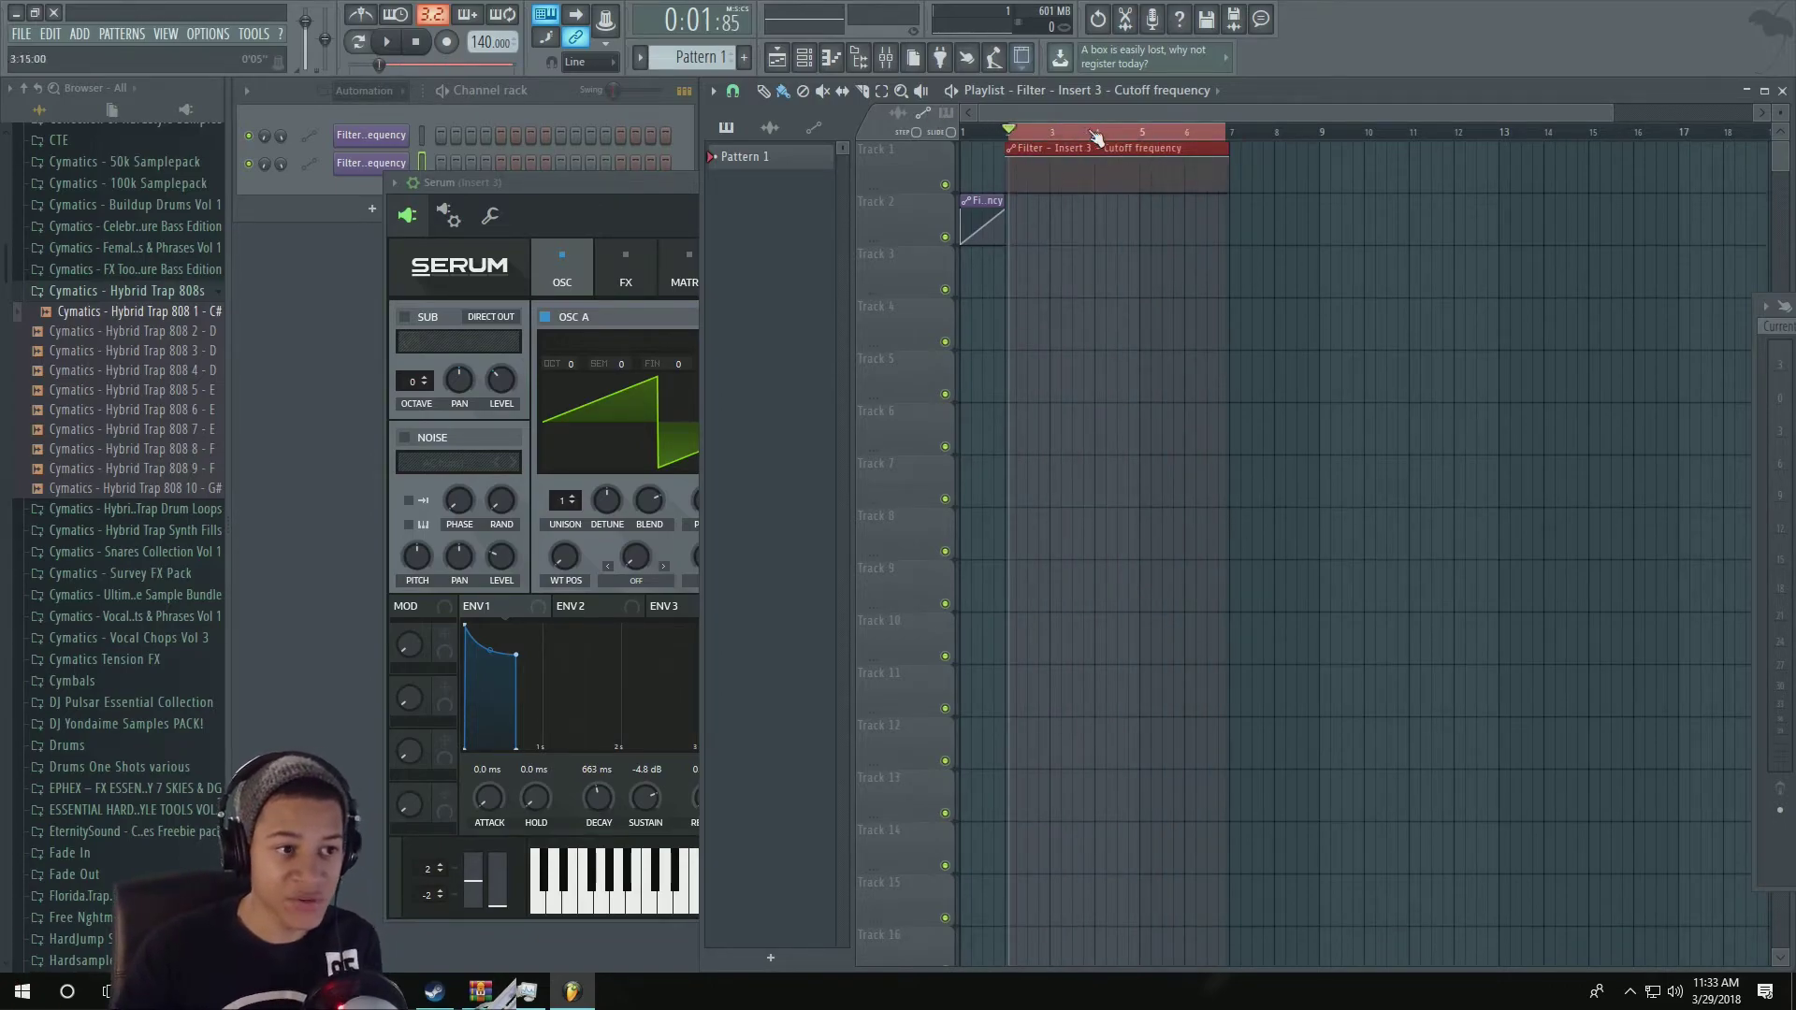
pyautogui.rightClick(1129, 147)
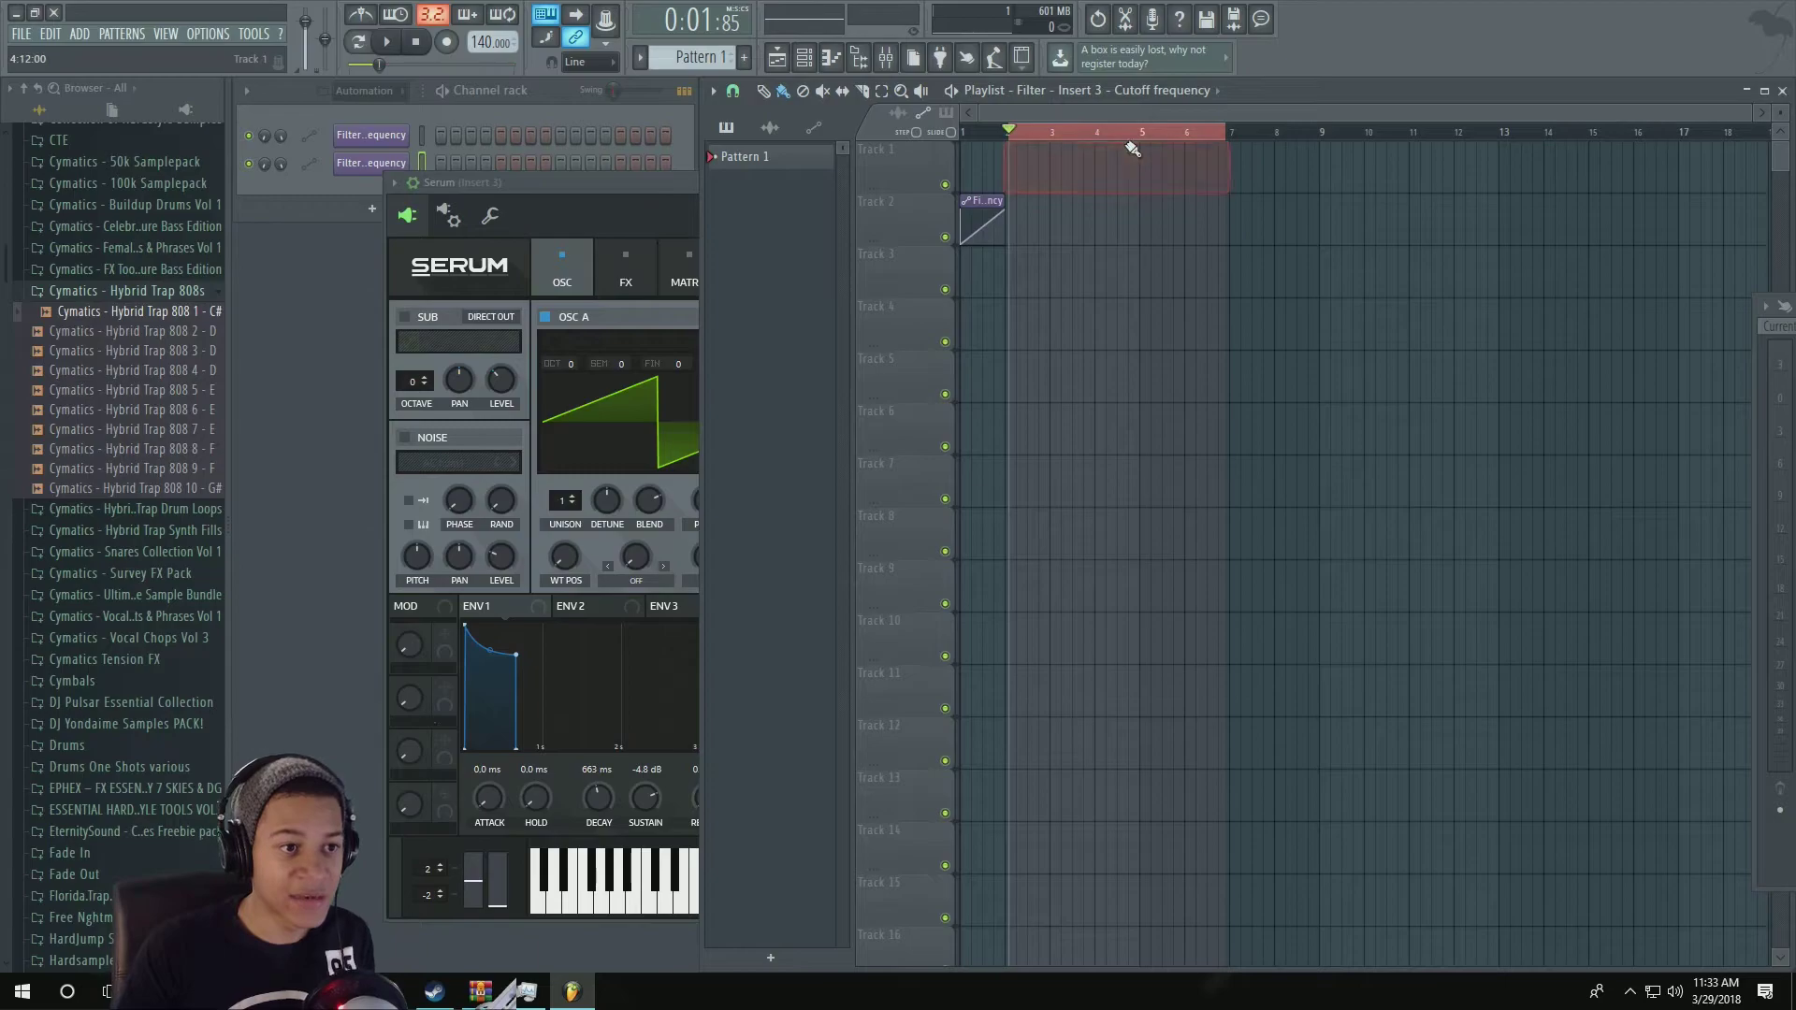
pyautogui.rightClick(1013, 137)
pyautogui.moveTo(1002, 133); pyautogui.dragTo(903, 131)
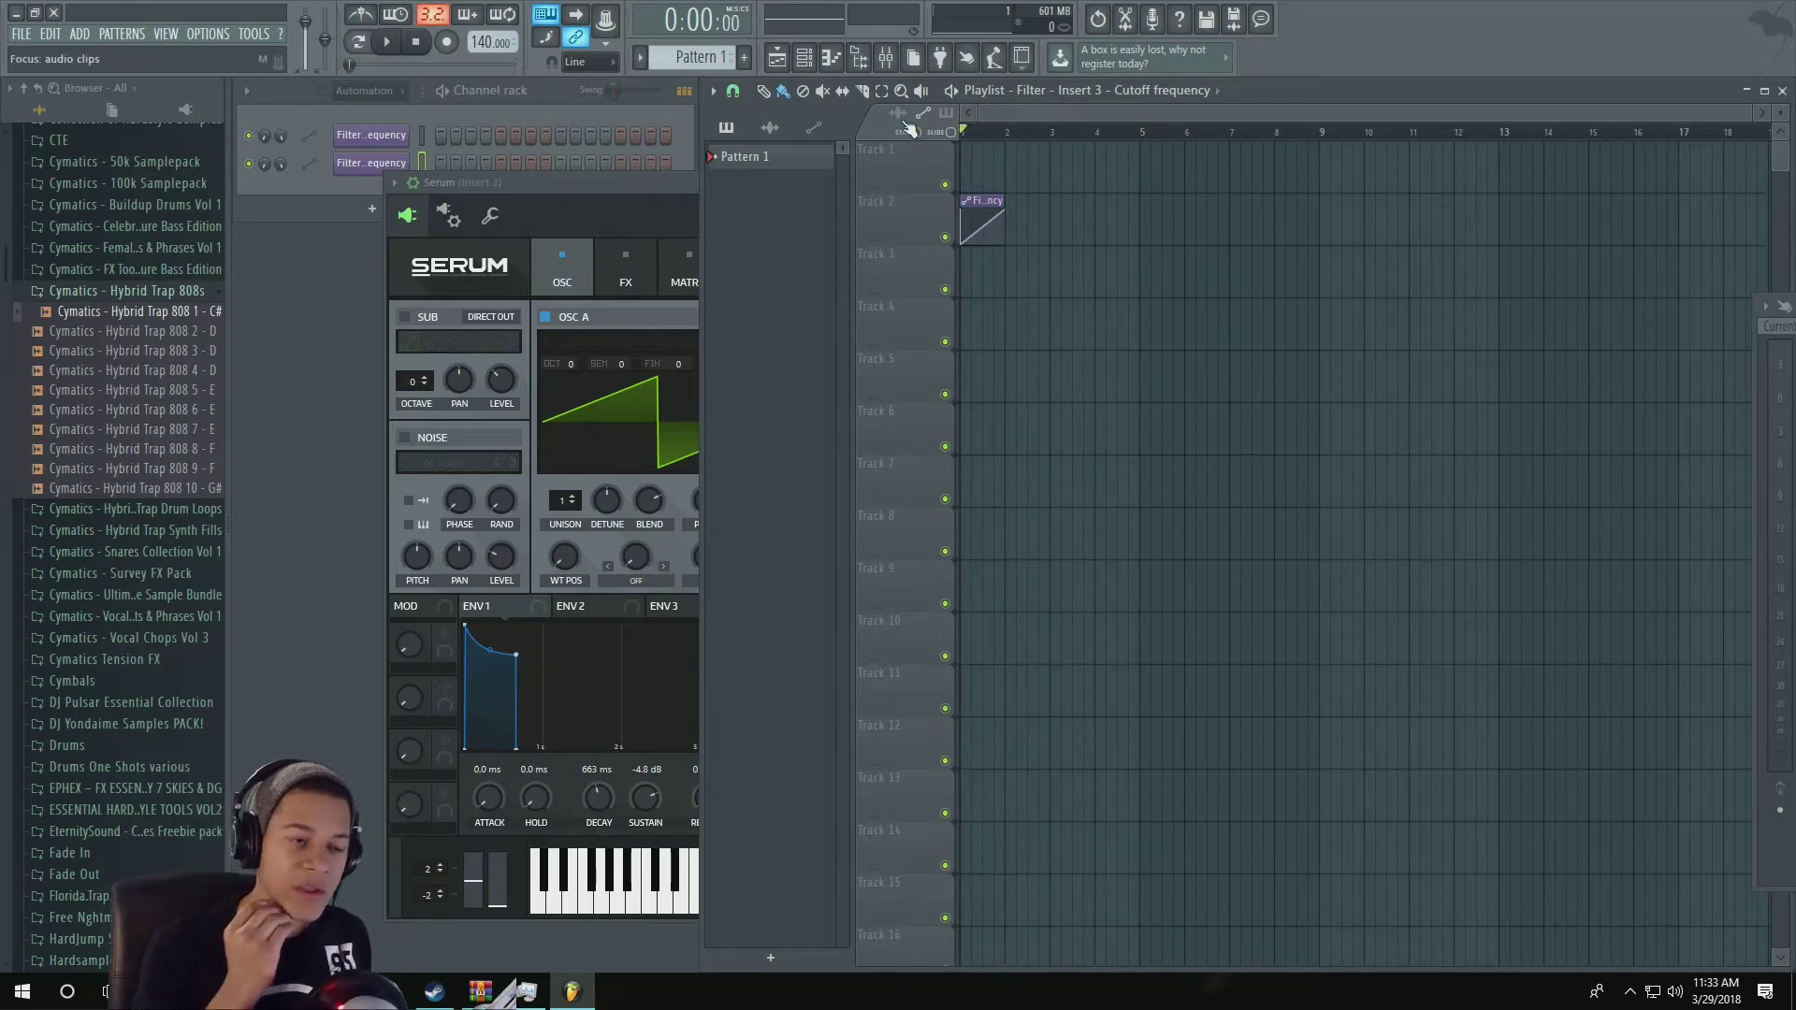
# Step: Bring Serum to the front and view the context options of its LFO 1 Rate knob
pyautogui.click(624, 187)
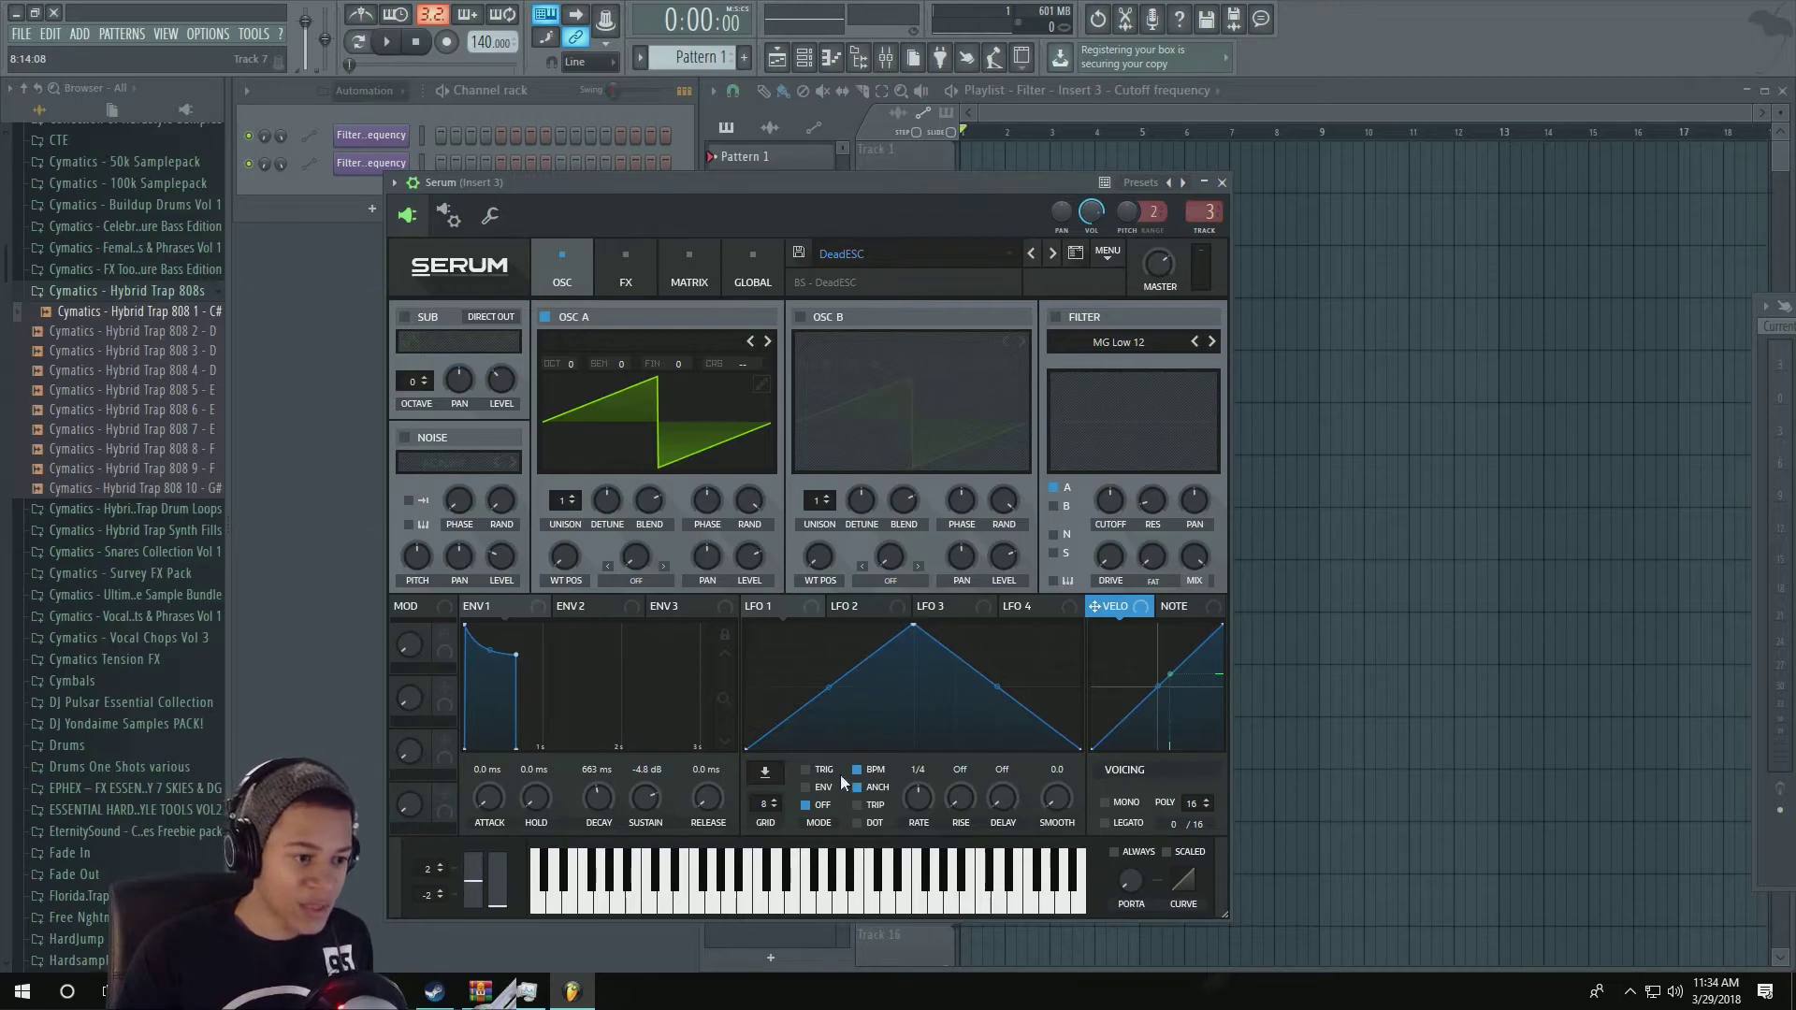
pyautogui.rightClick(918, 801)
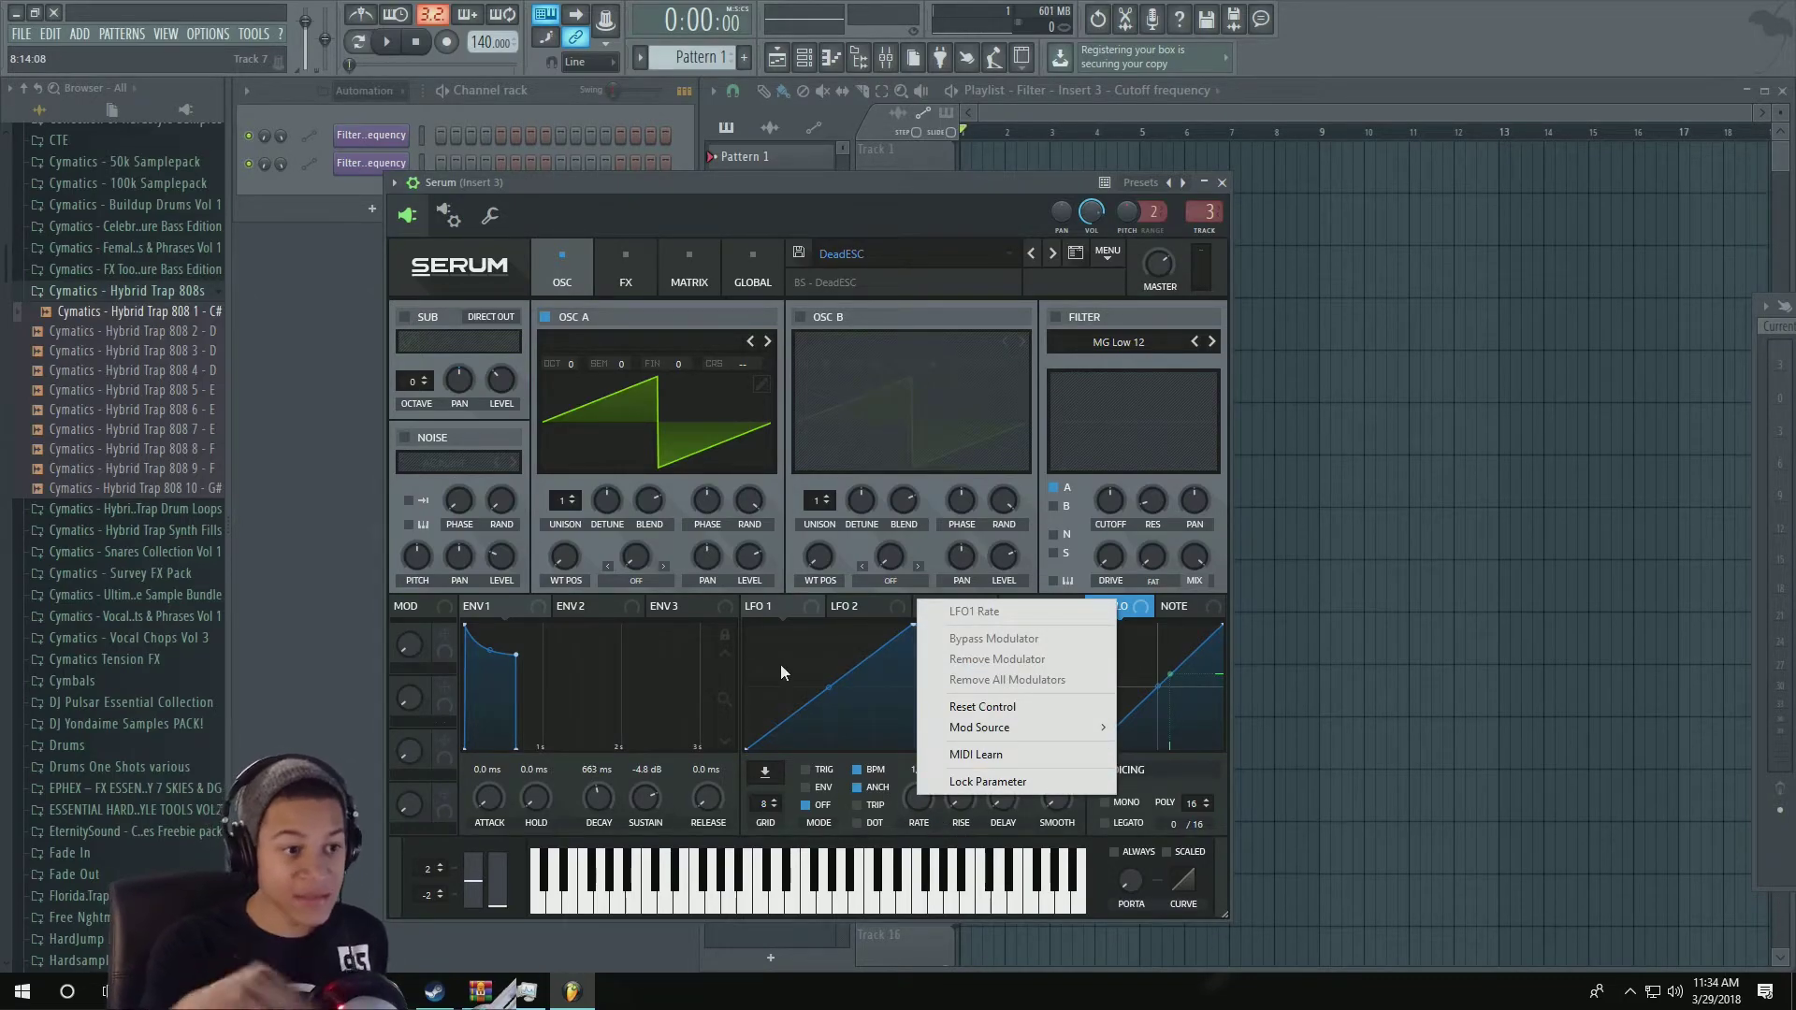
pyautogui.click(1178, 262)
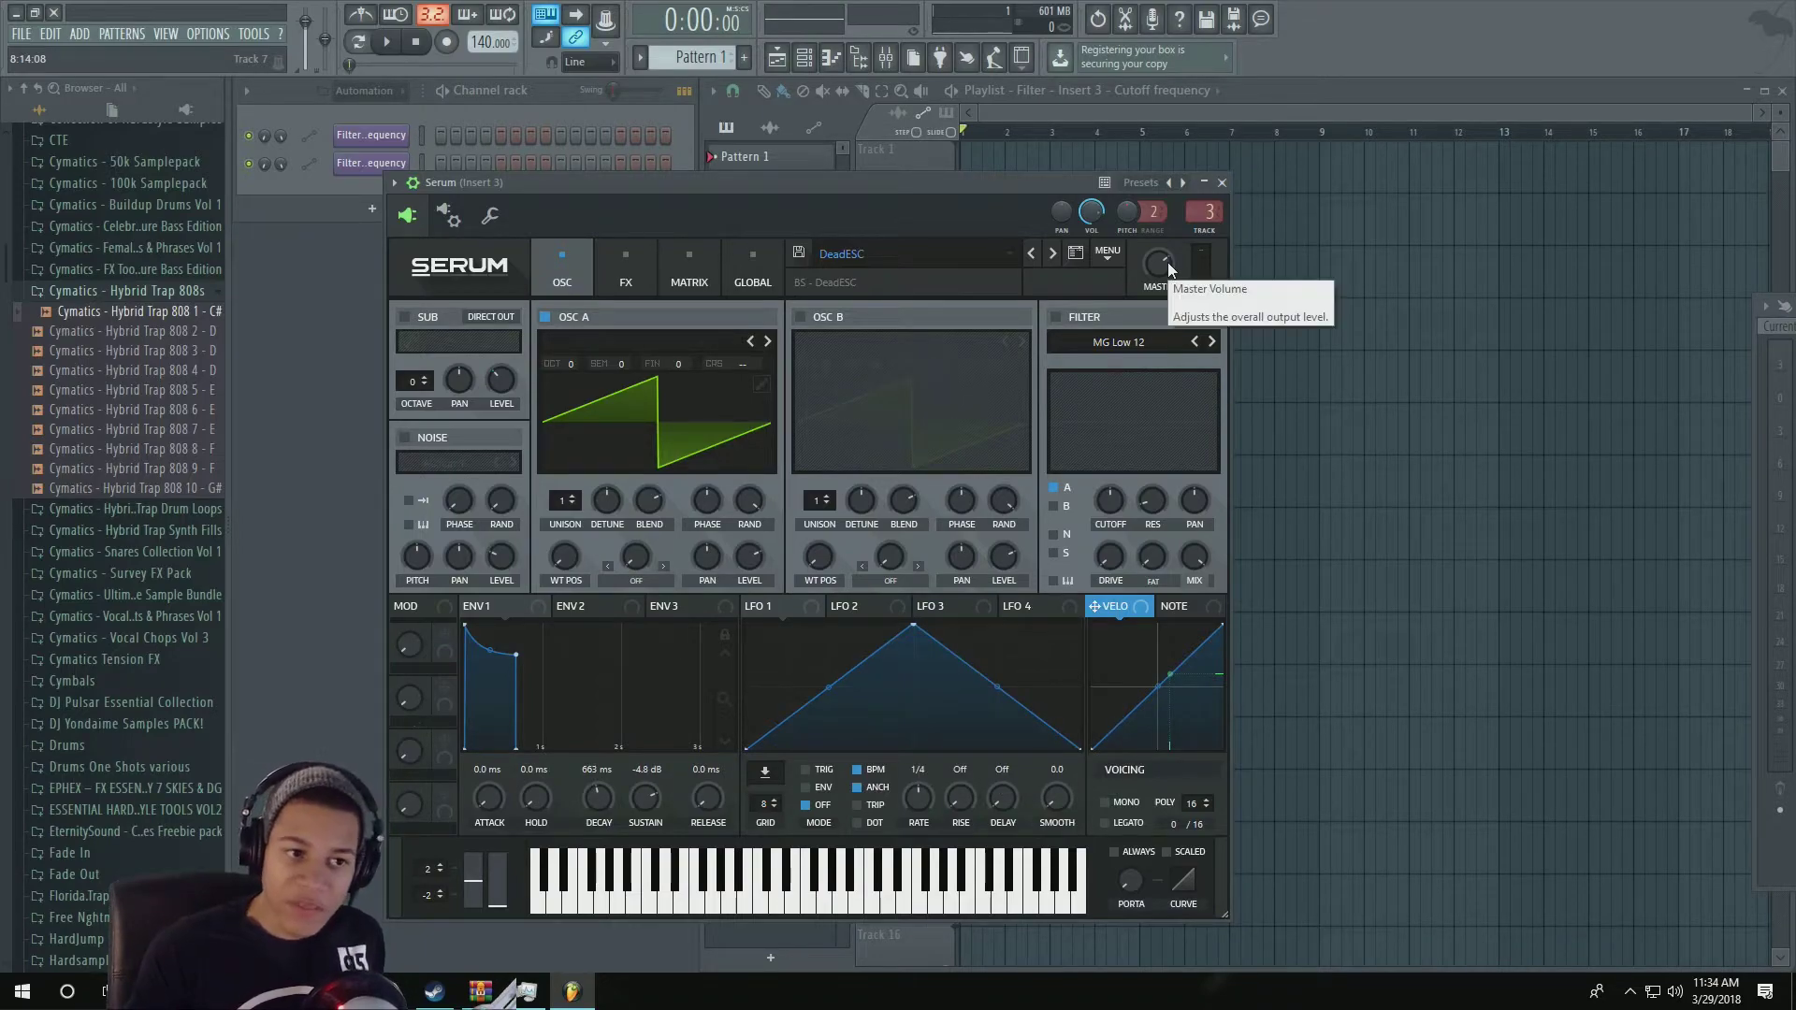
# Step: Tweak Serum's master volume and add an automation clip for the last tweaked parameter to the playlist
pyautogui.moveTo(1169, 281); pyautogui.dragTo(1160, 285)
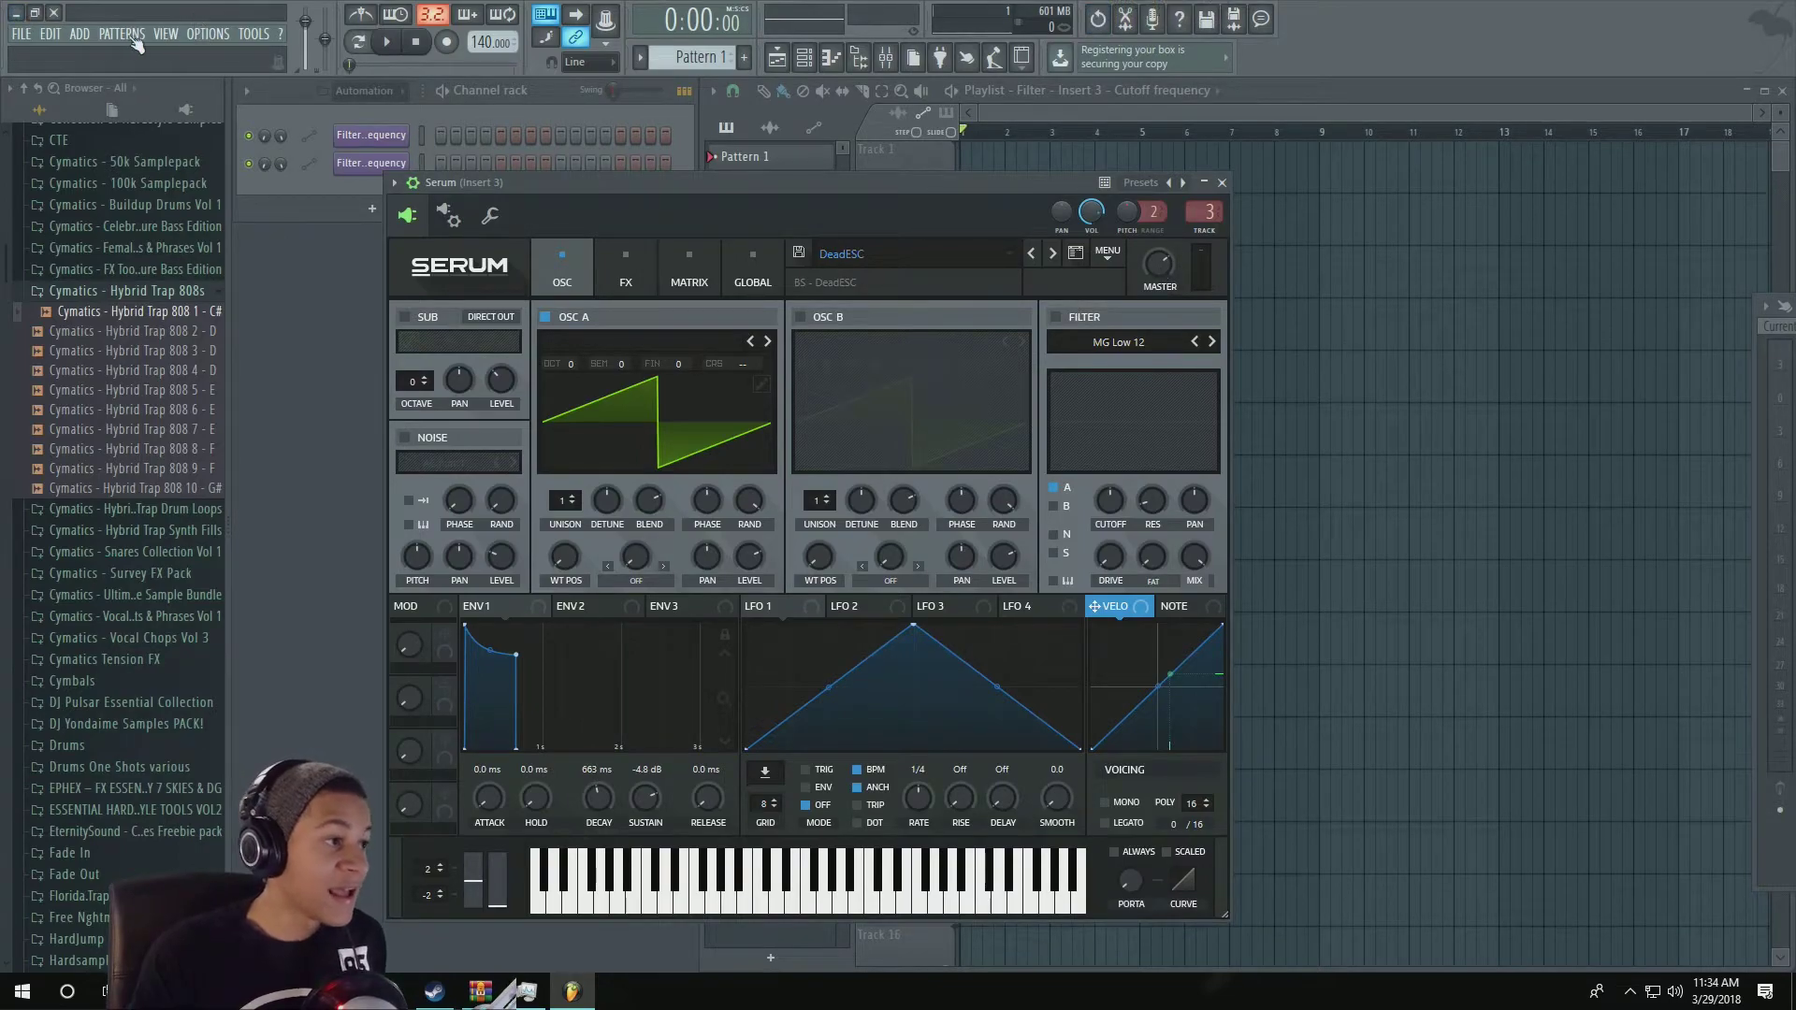
pyautogui.click(77, 35)
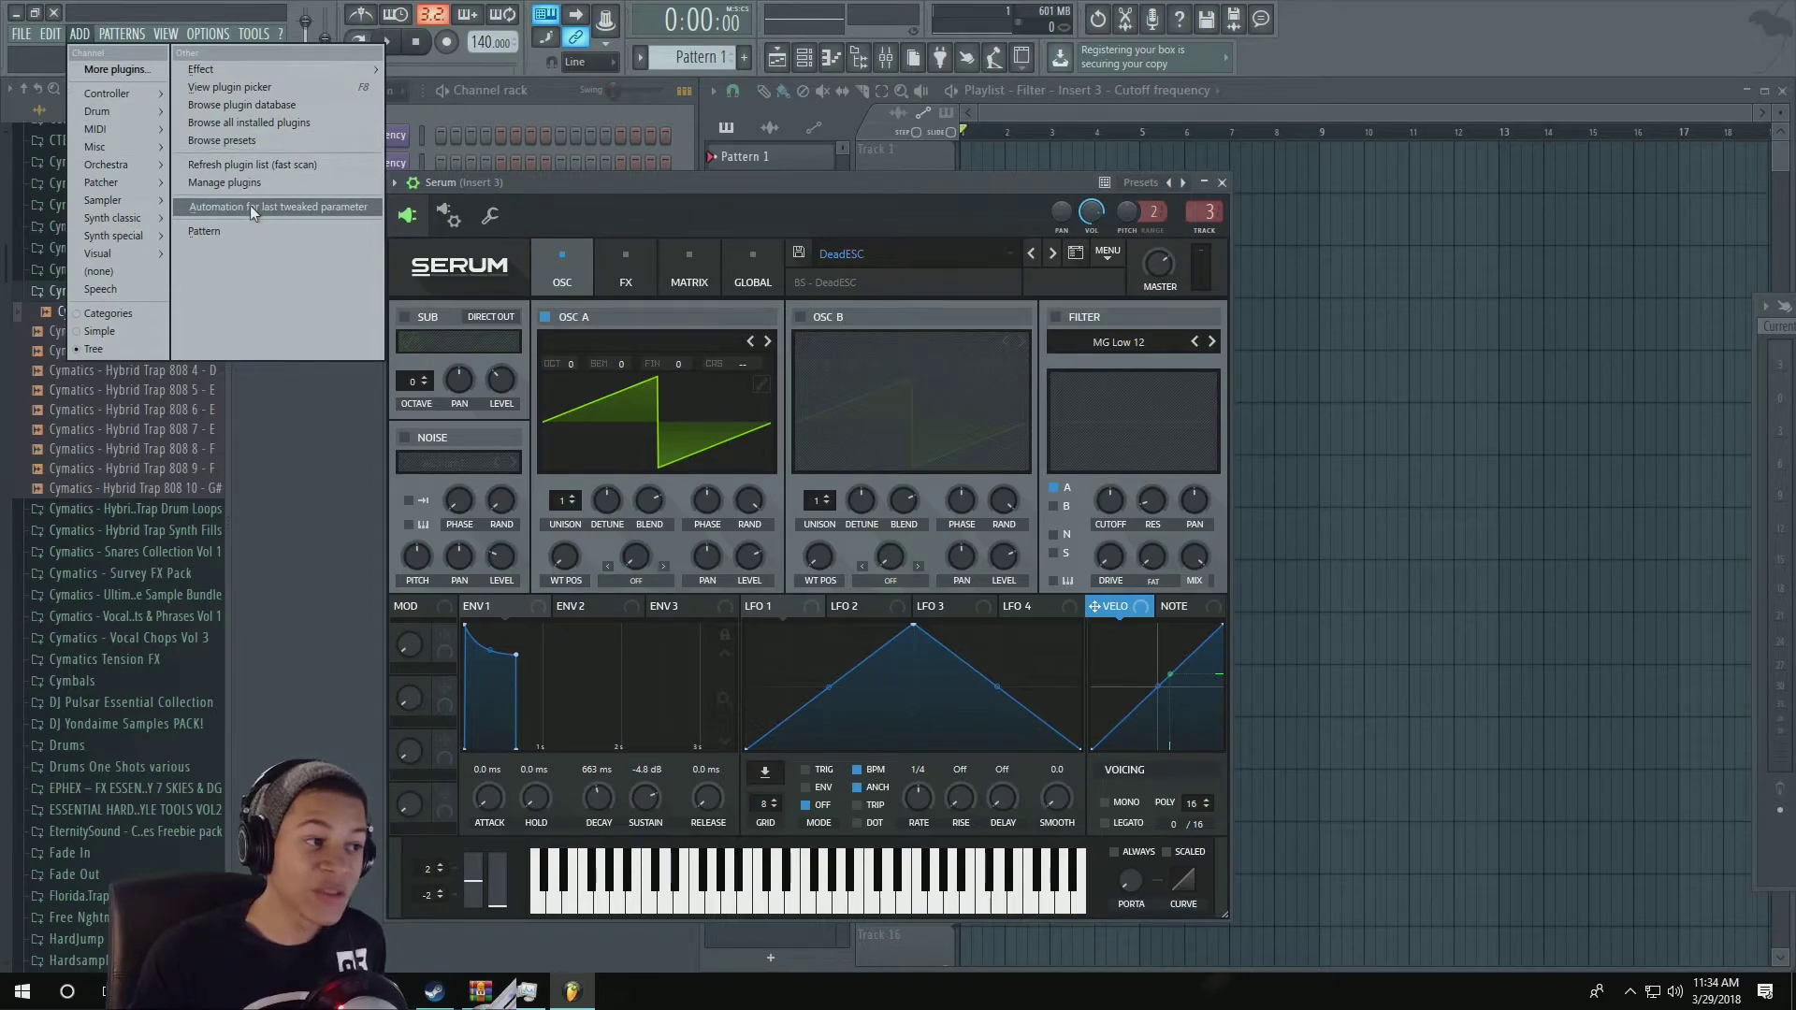
pyautogui.click(250, 205)
pyautogui.click(1170, 104)
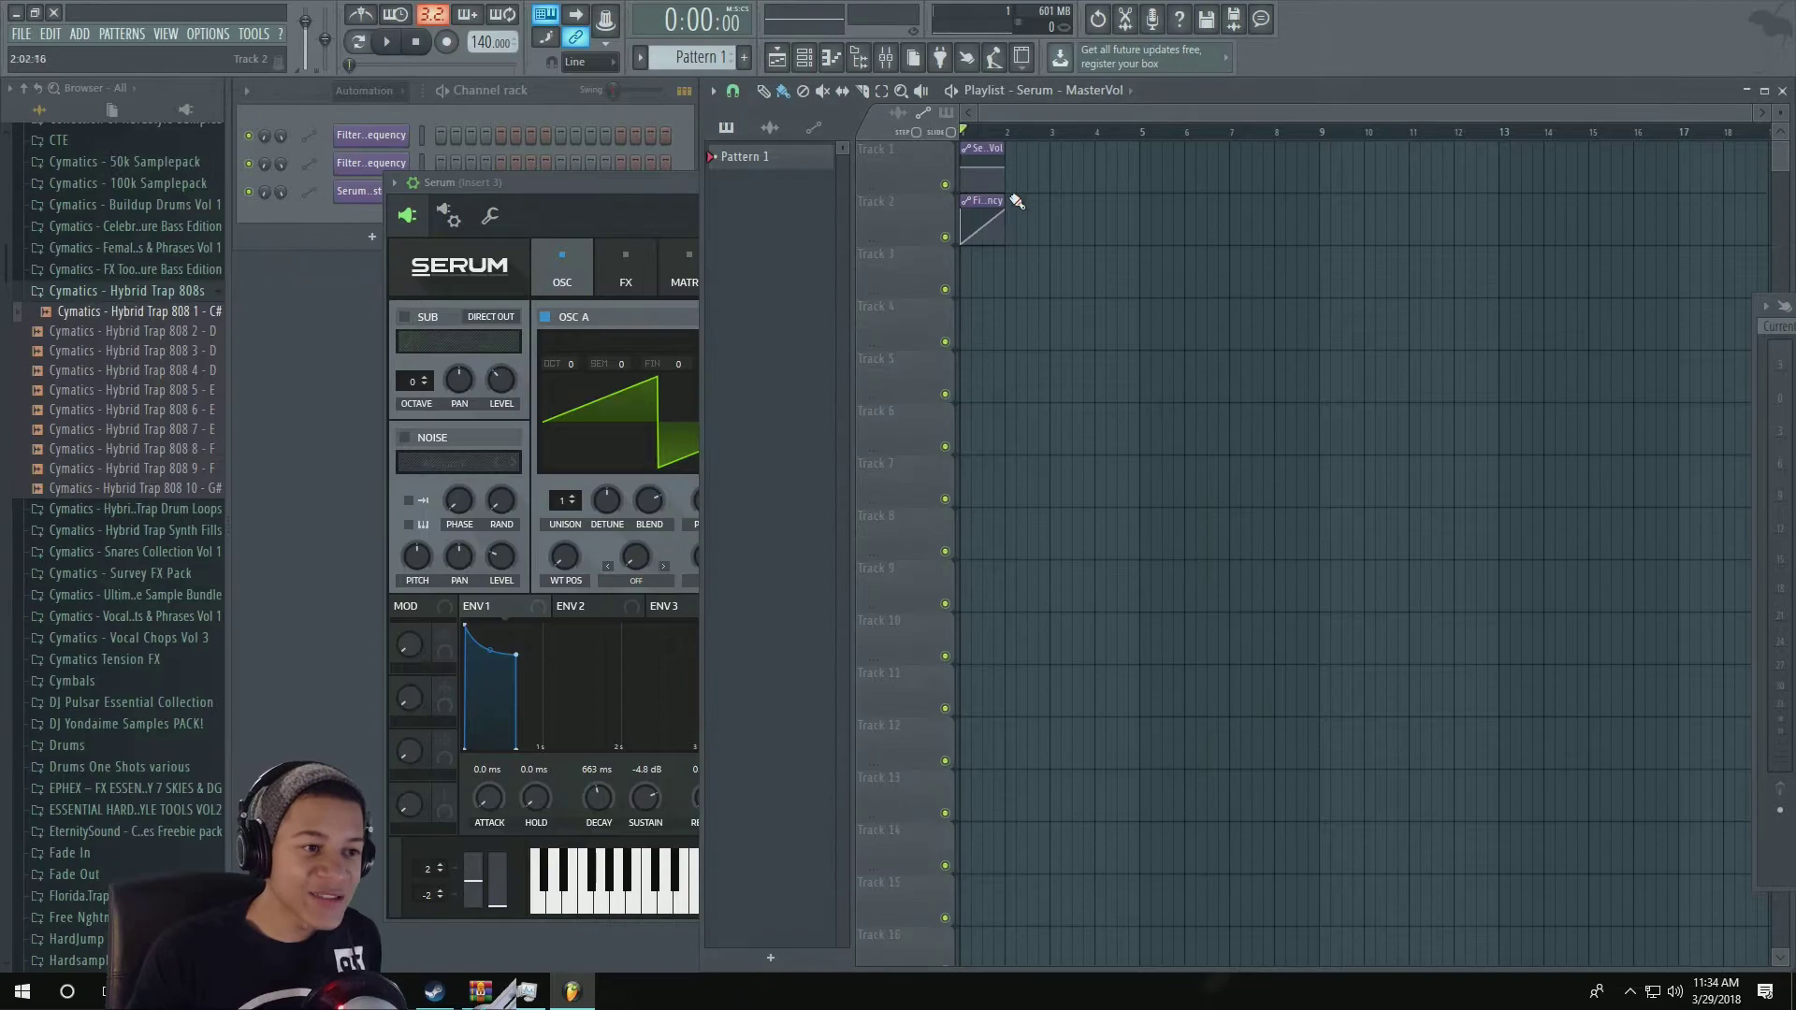
pyautogui.keyDown('ctrl'); pyautogui.scroll(6, 1016, 201); pyautogui.keyUp('ctrl')
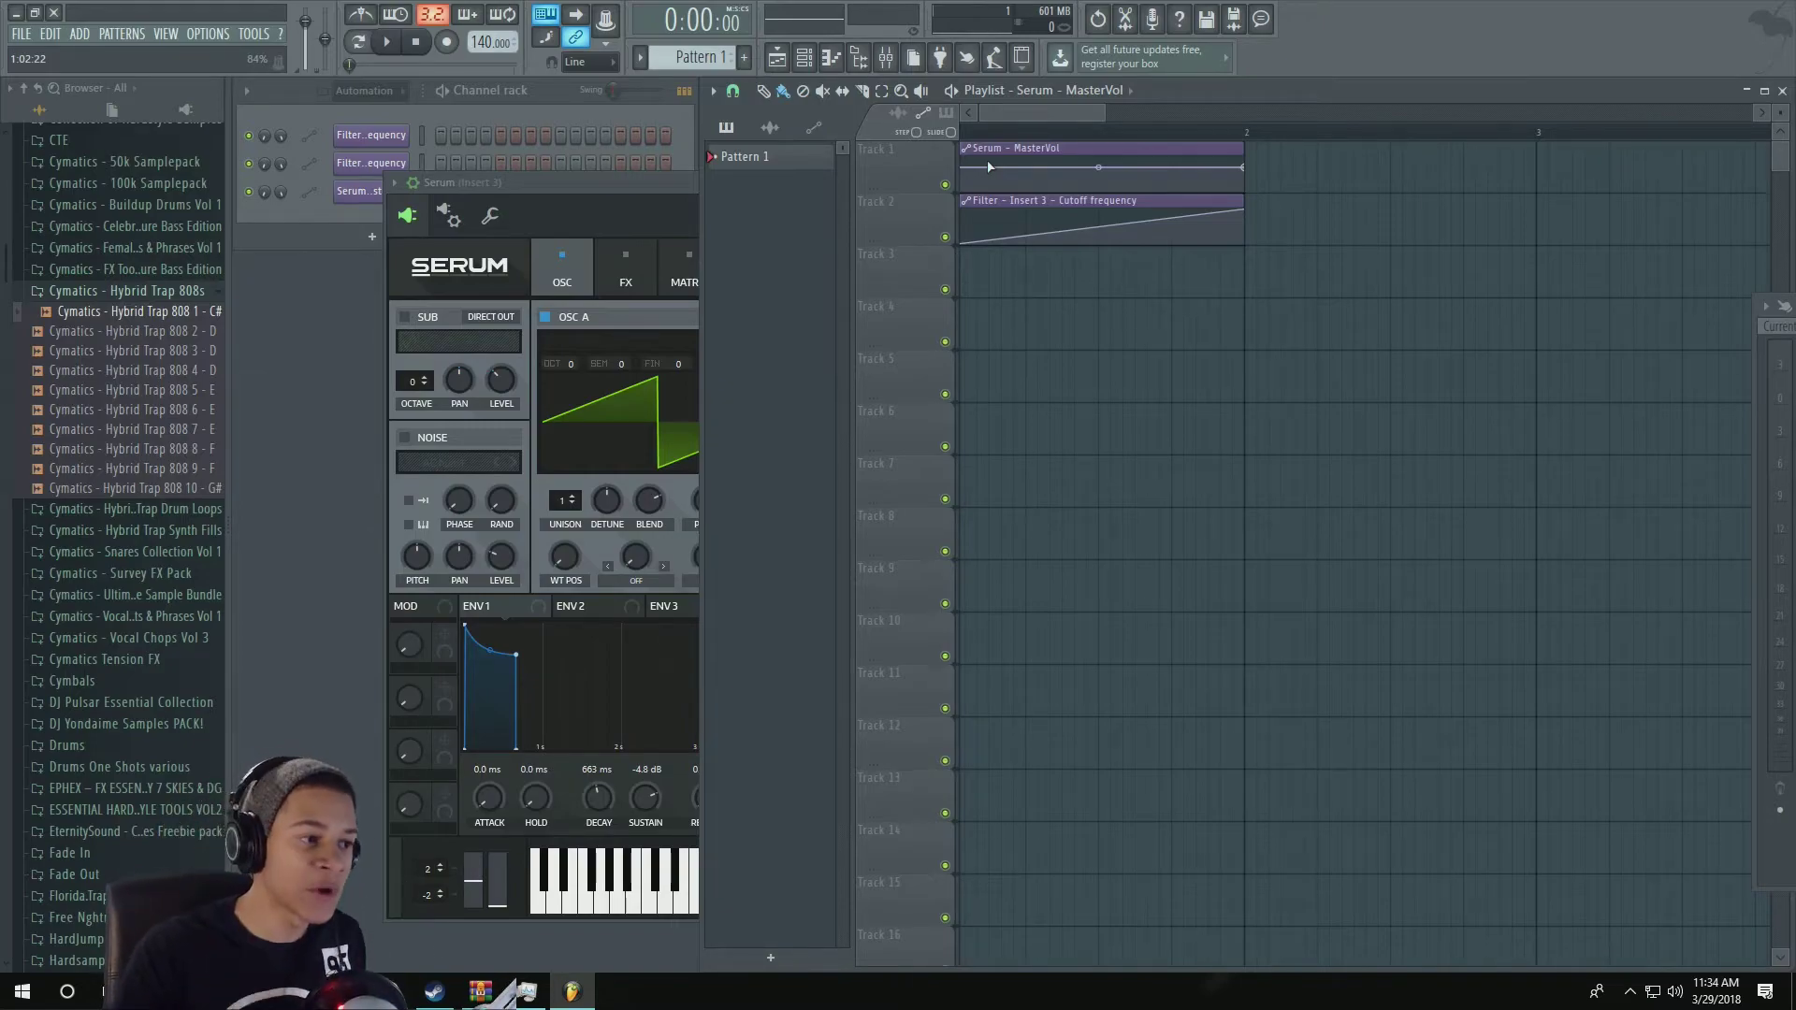
# Step: Close the Serum window and delete the Serum MasterVol clip from playlist Track 1
pyautogui.click(614, 182)
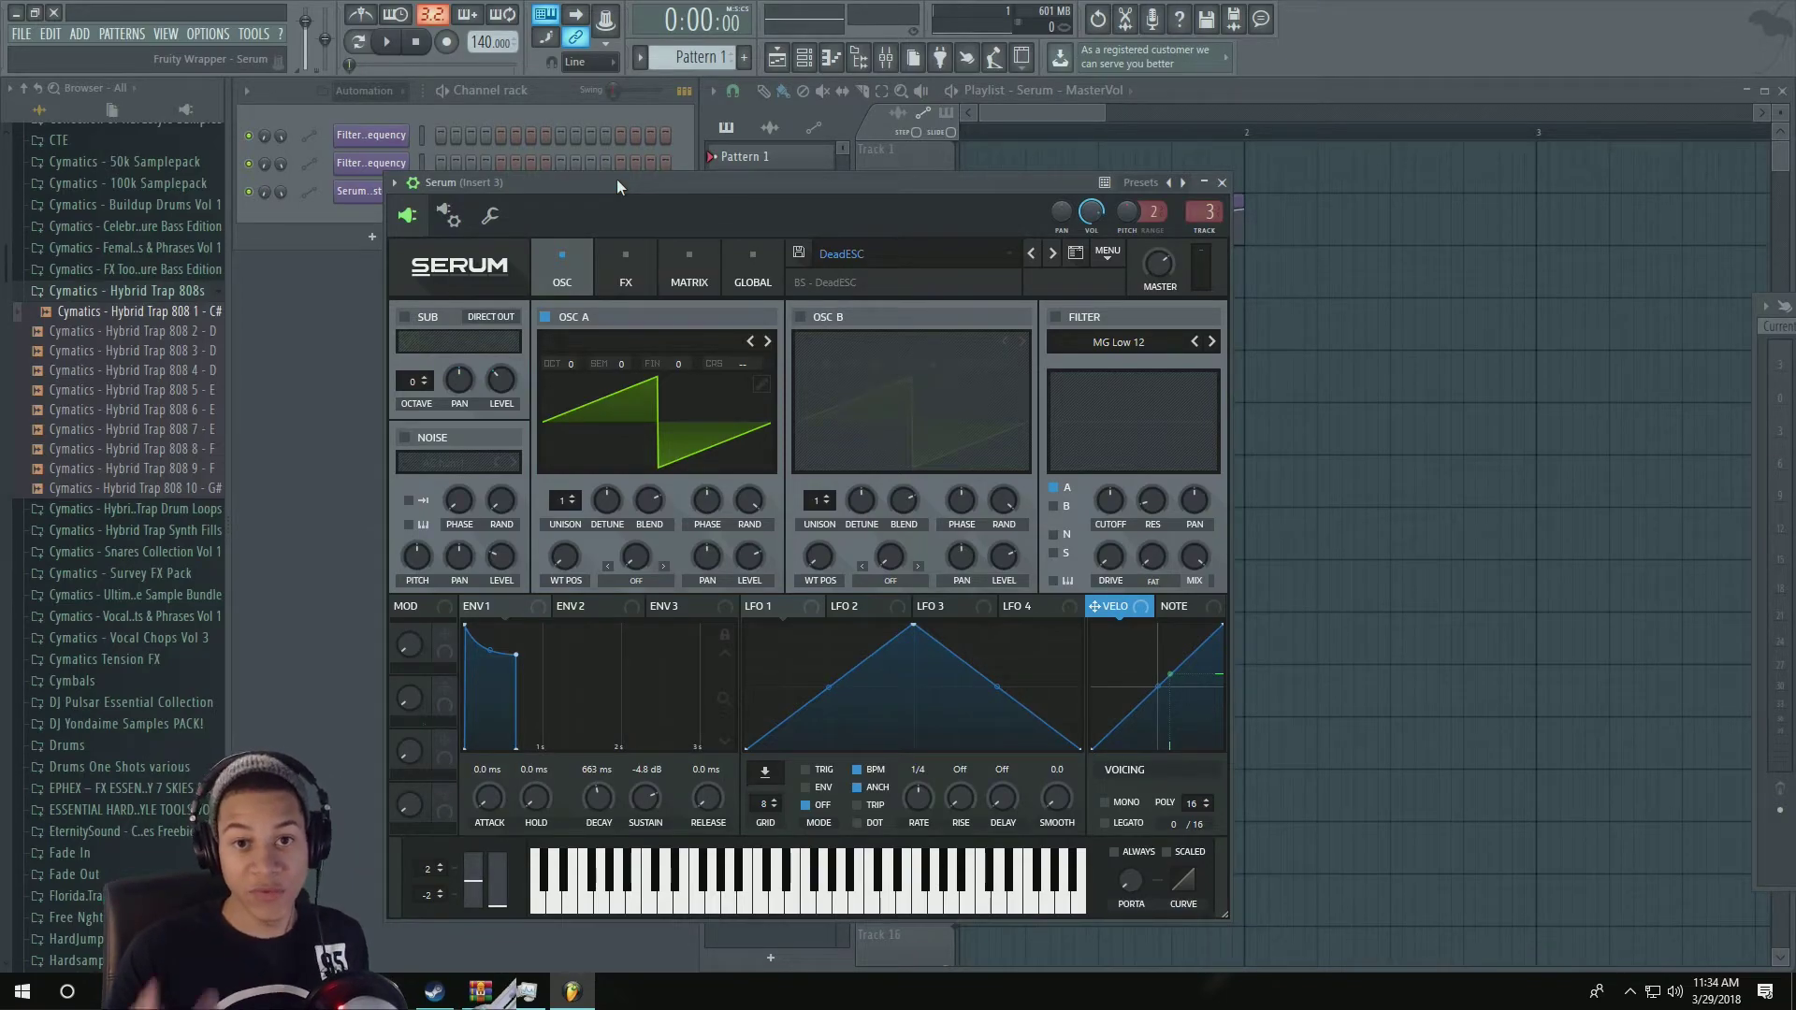
pyautogui.click(1221, 182)
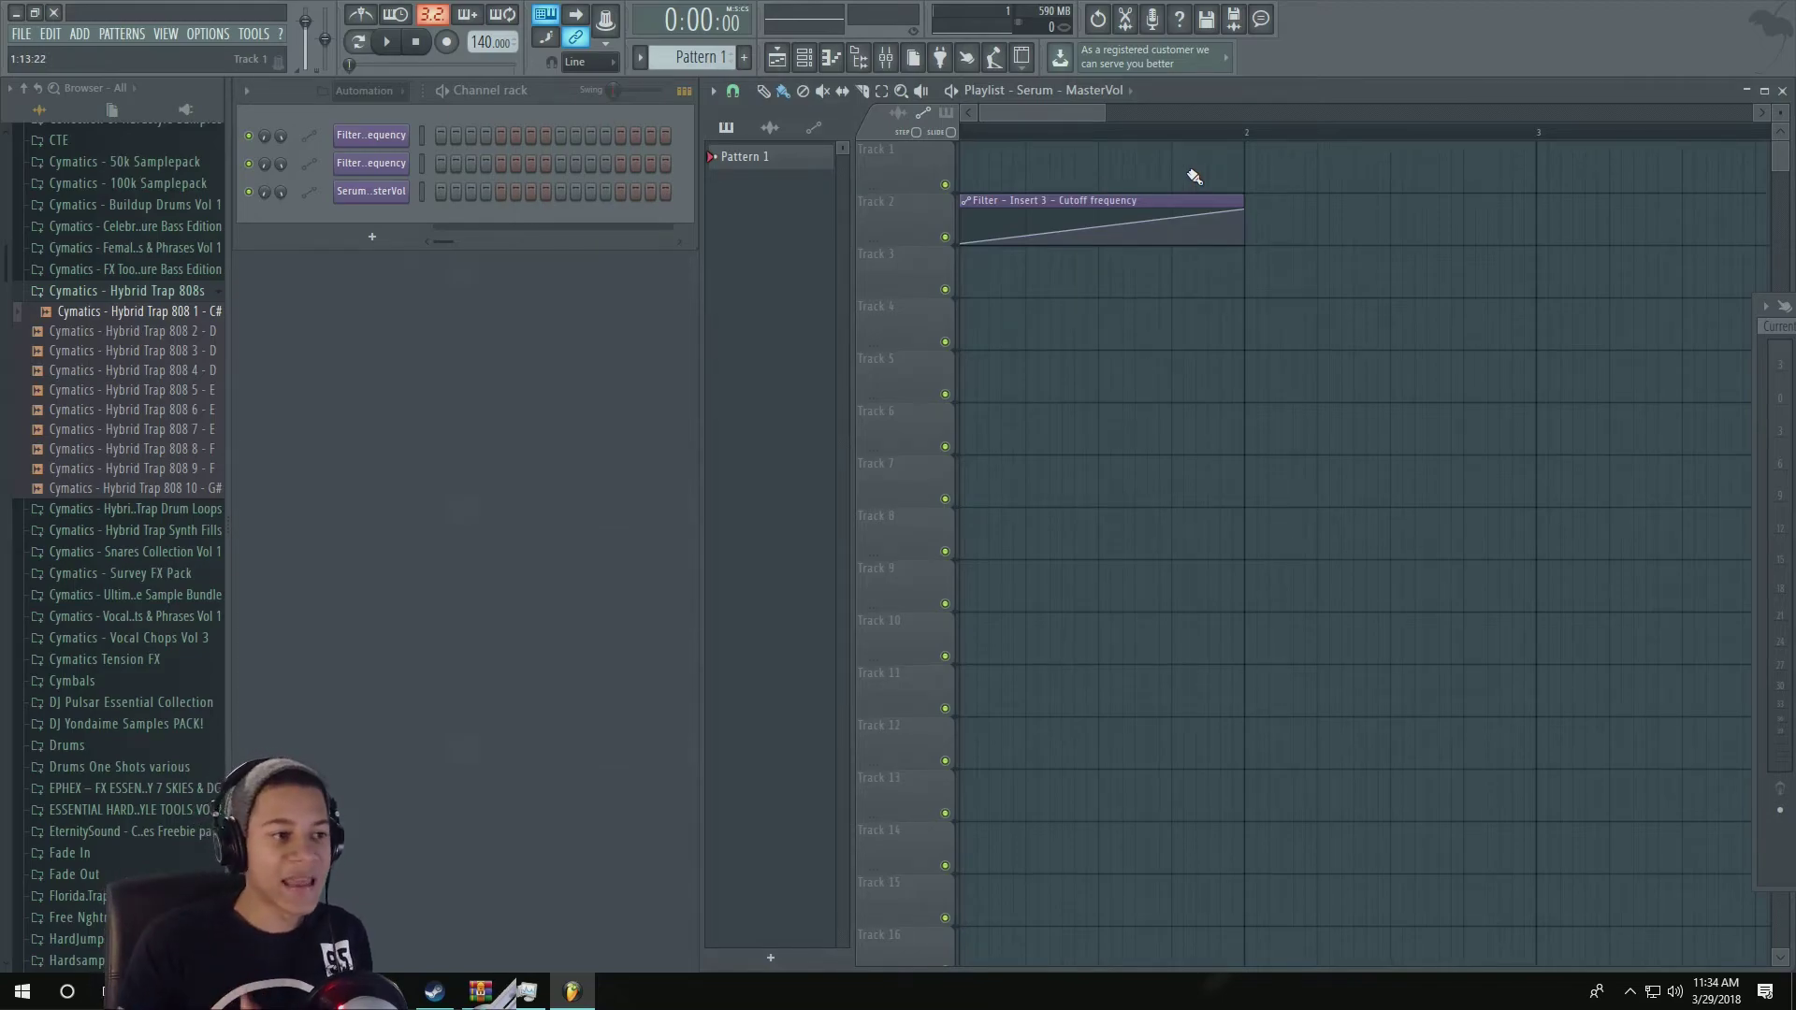
# Step: Check the Audio channel group, switch the channel rack to the Unsorted group, and reopen Serum
pyautogui.click(370, 95)
pyautogui.click(377, 137)
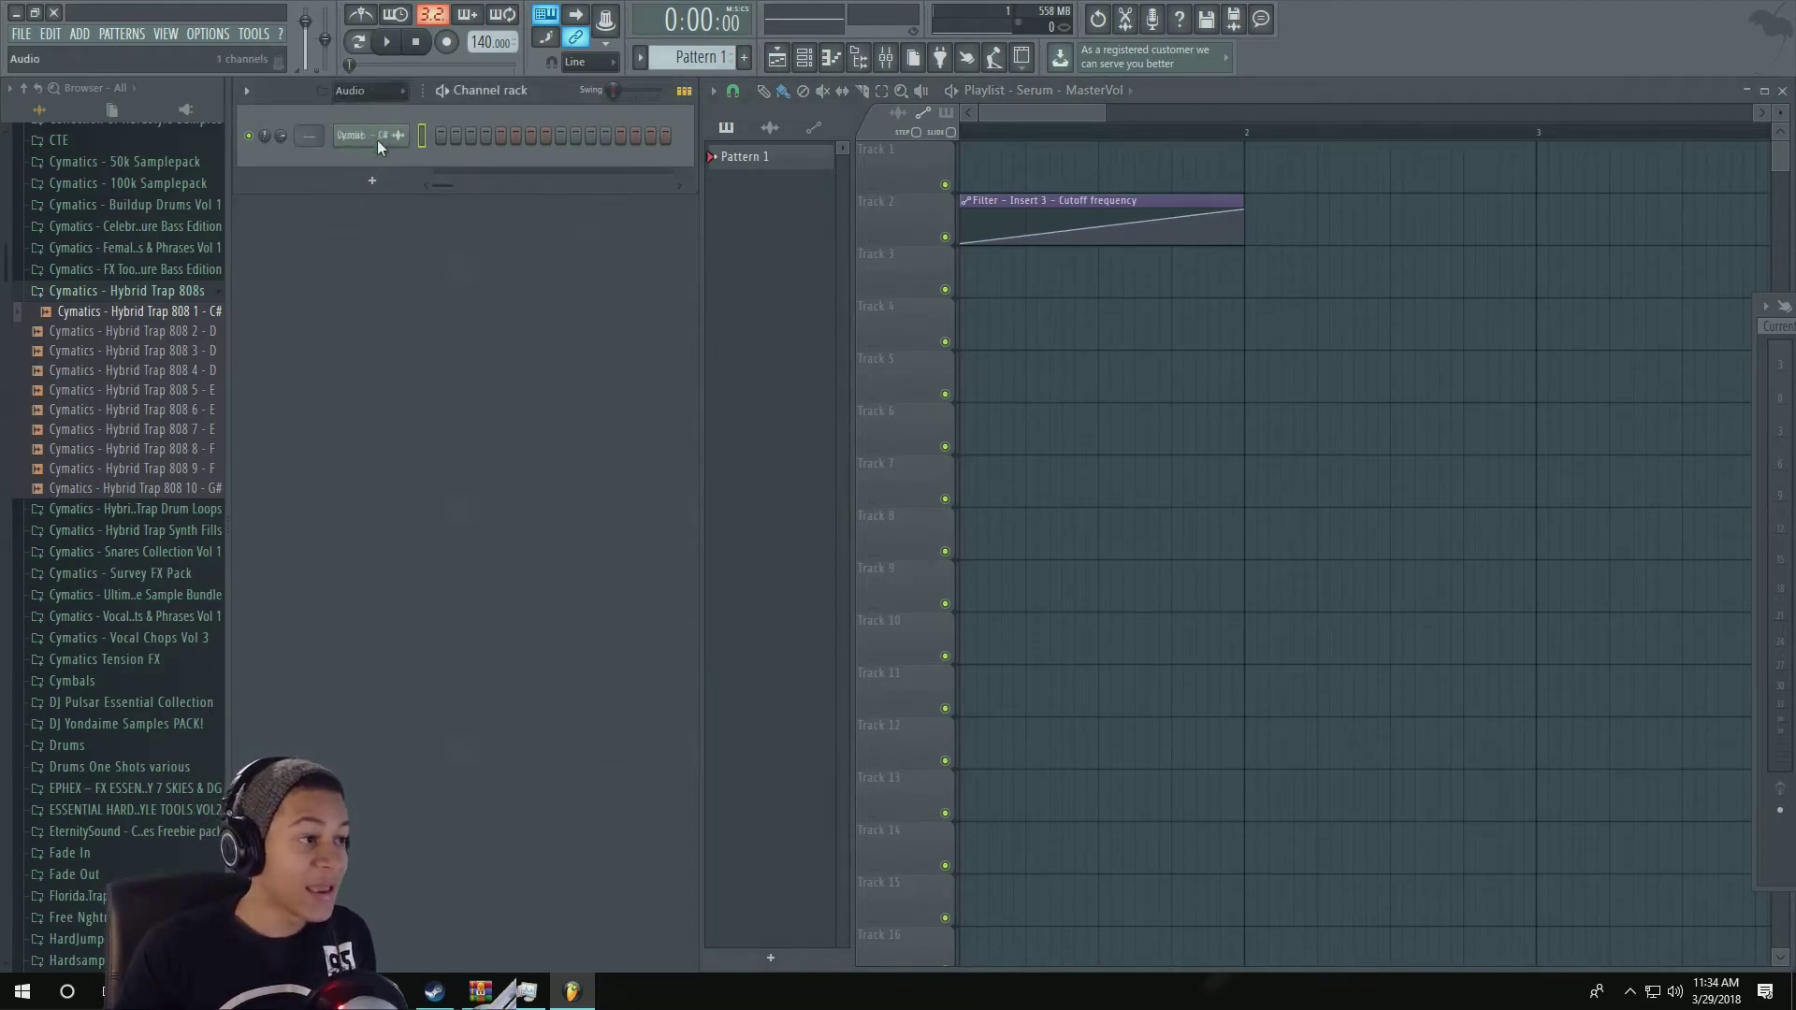
pyautogui.click(374, 95)
pyautogui.click(368, 173)
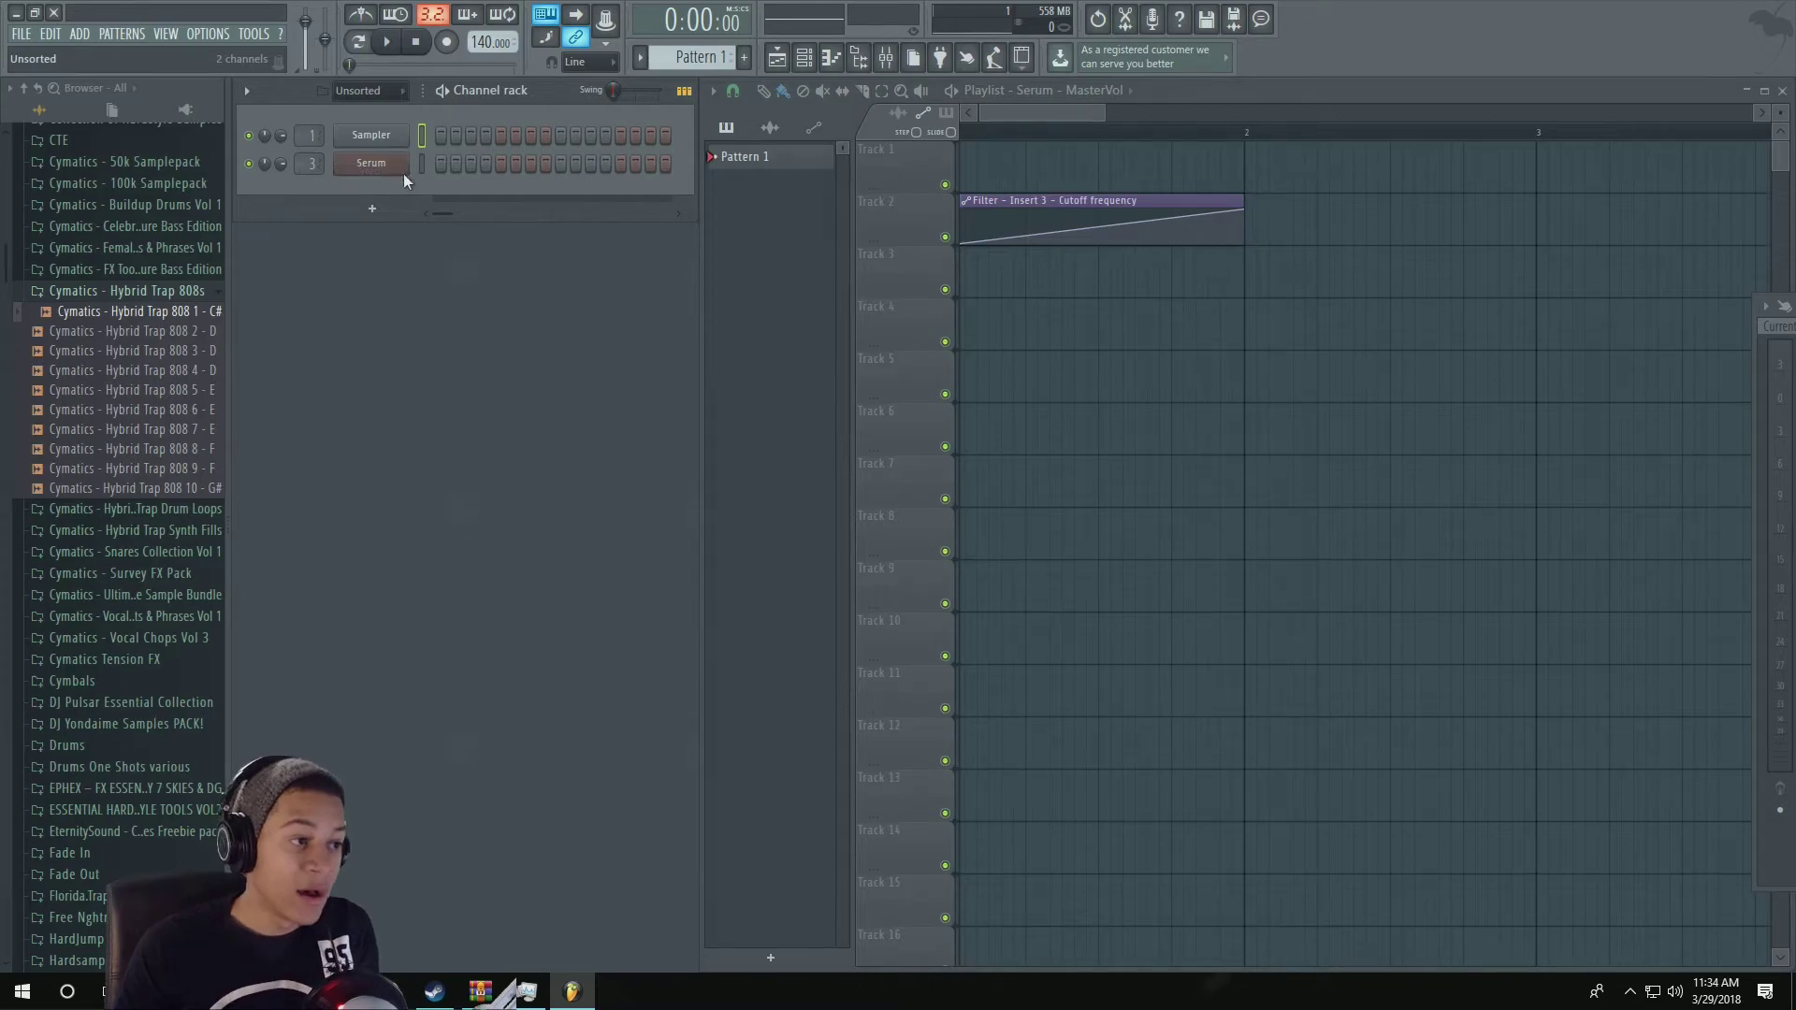
pyautogui.click(366, 165)
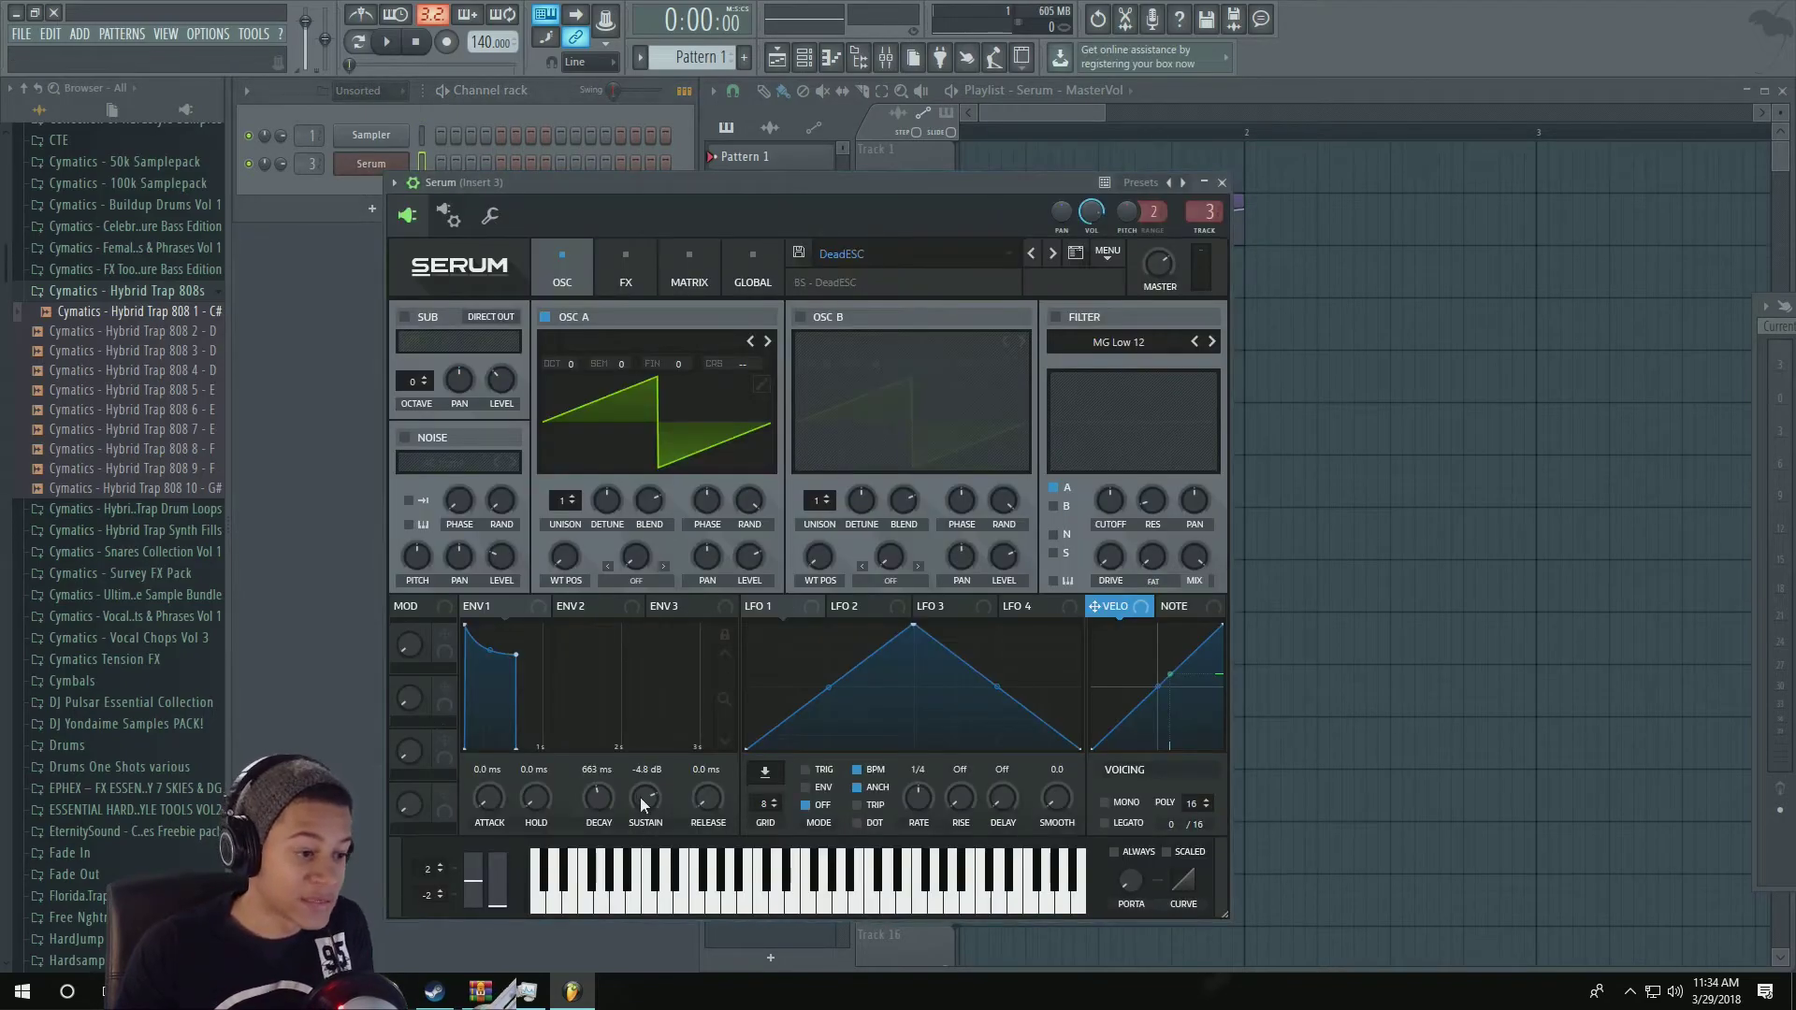
# Step: Lower the sustain of Serum's Envelope 1 to -7.4 dB
pyautogui.moveTo(636, 793); pyautogui.dragTo(647, 804)
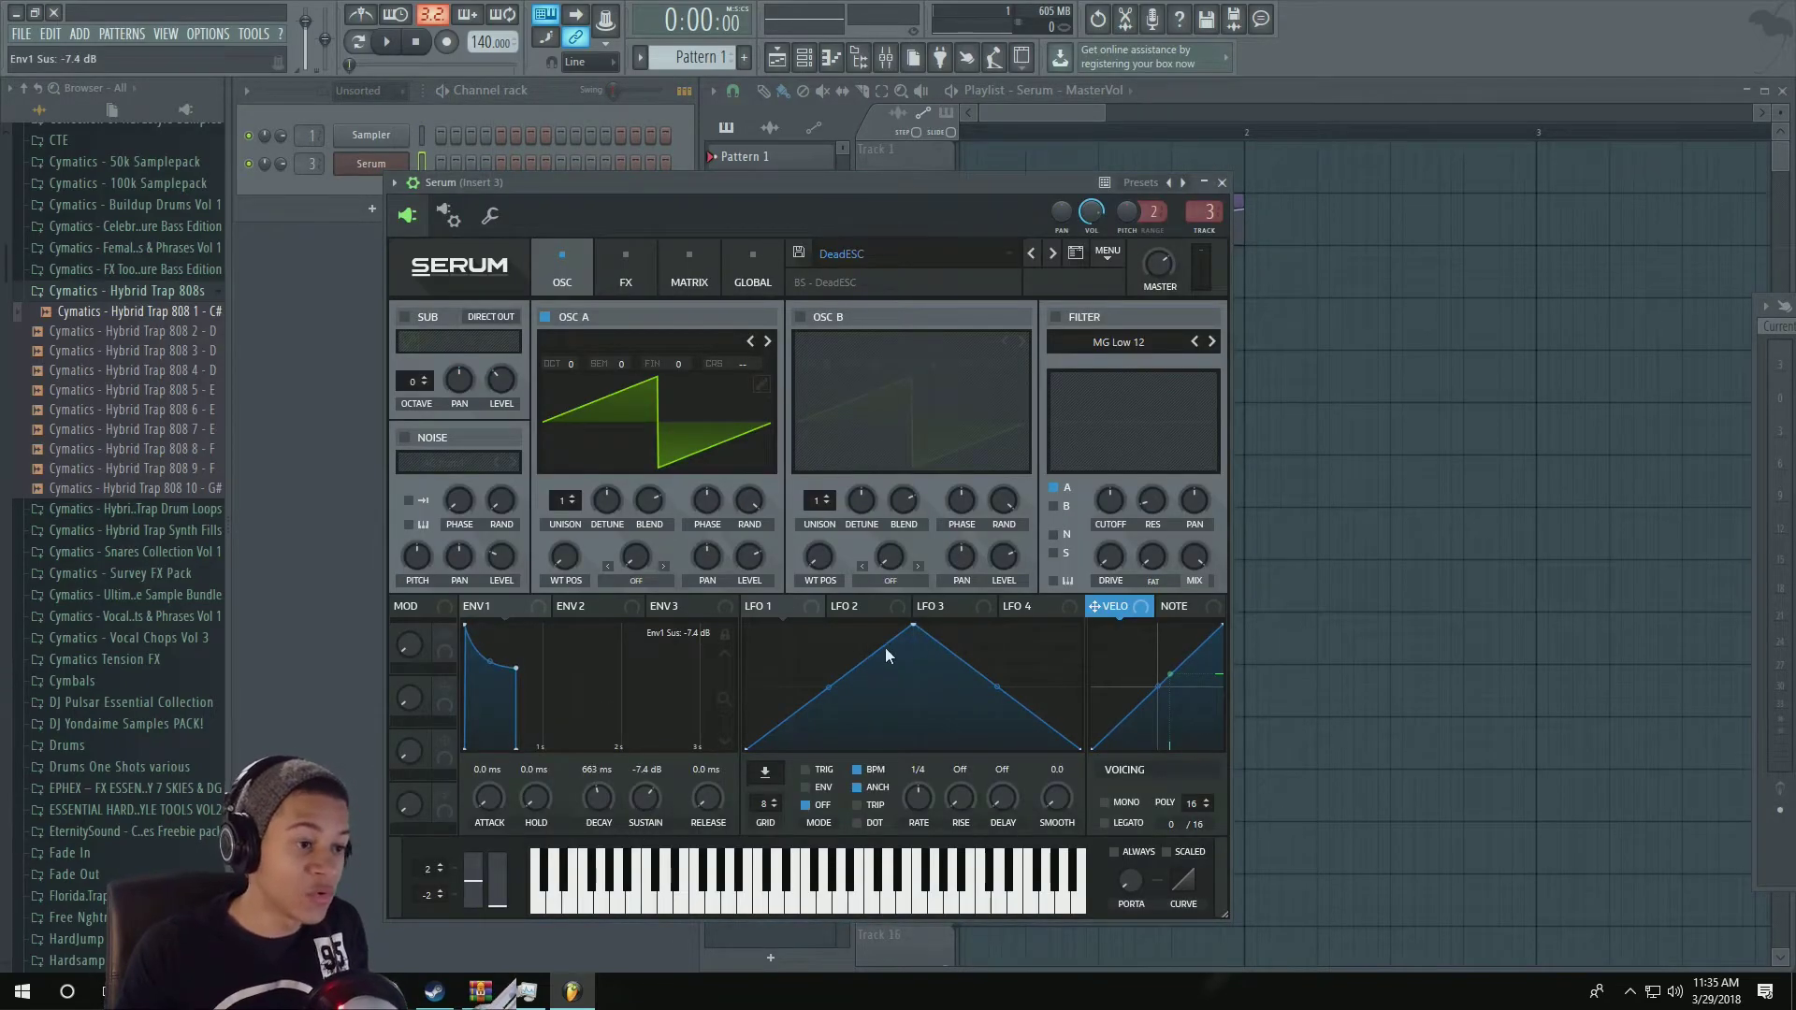
pyautogui.moveTo(763, 561)
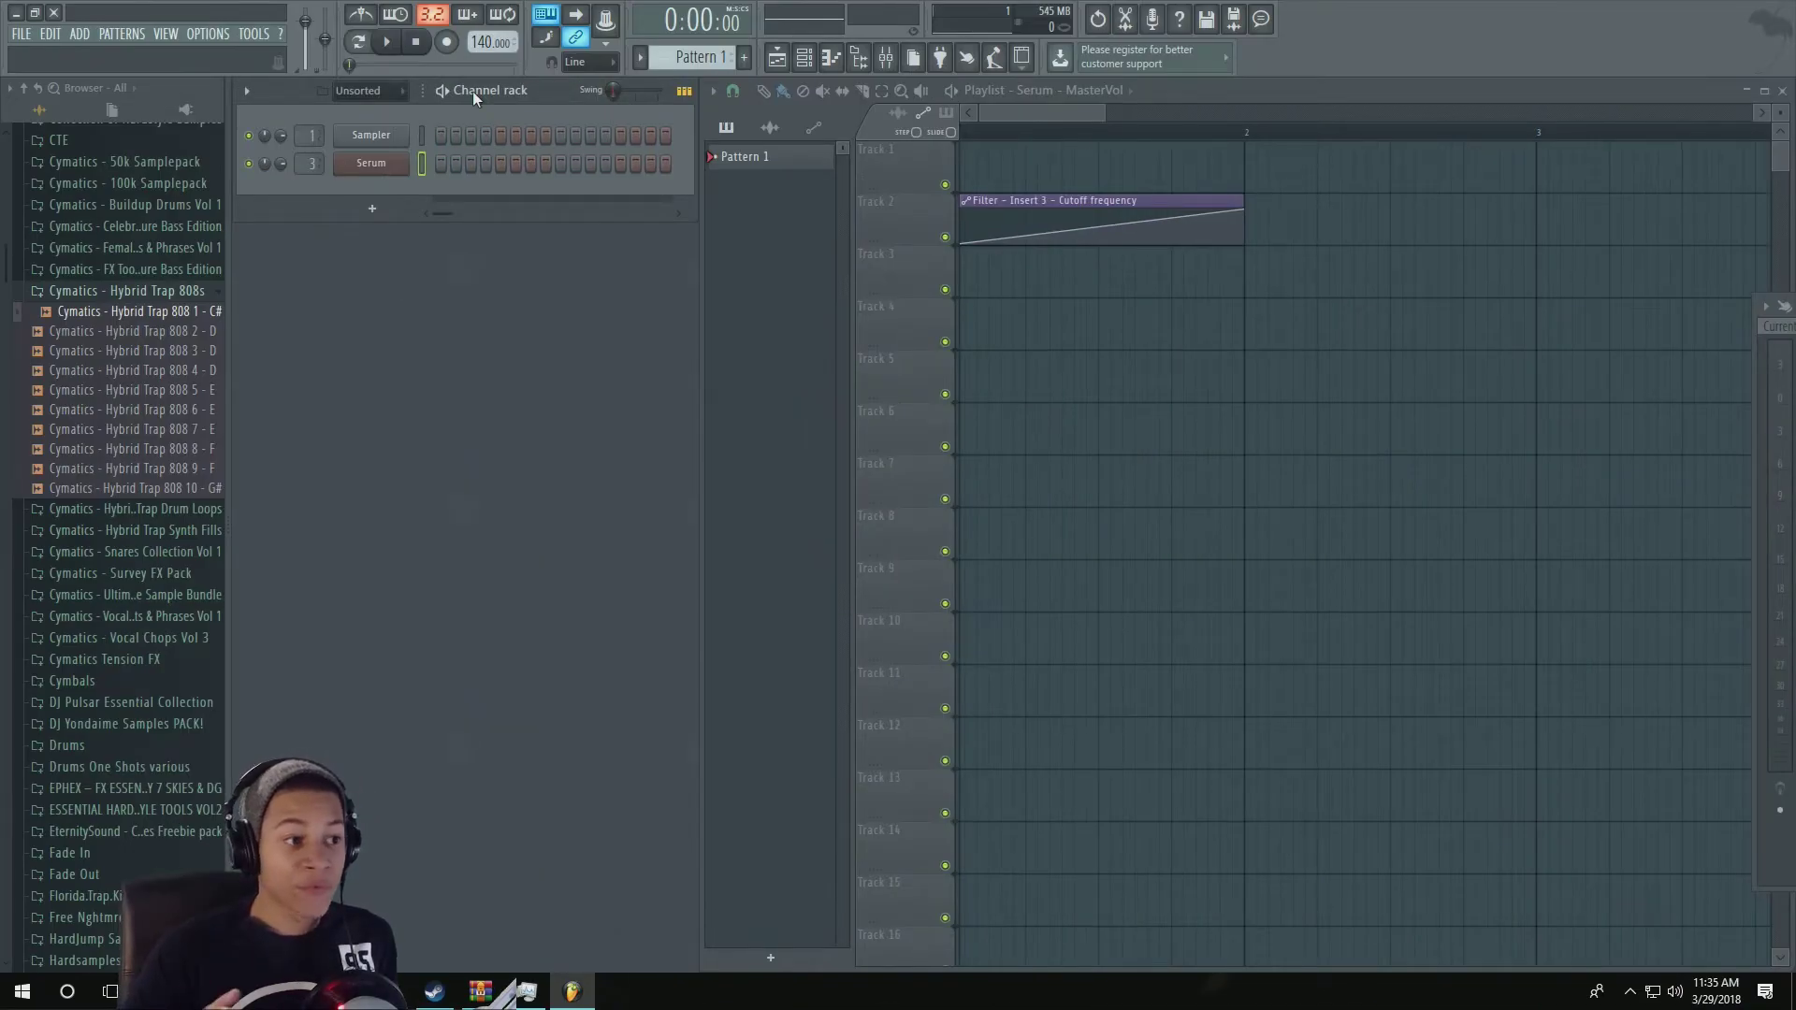
# Step: Add a reFX Nexus channel from the classic synths to the channel rack
pyautogui.click(372, 208)
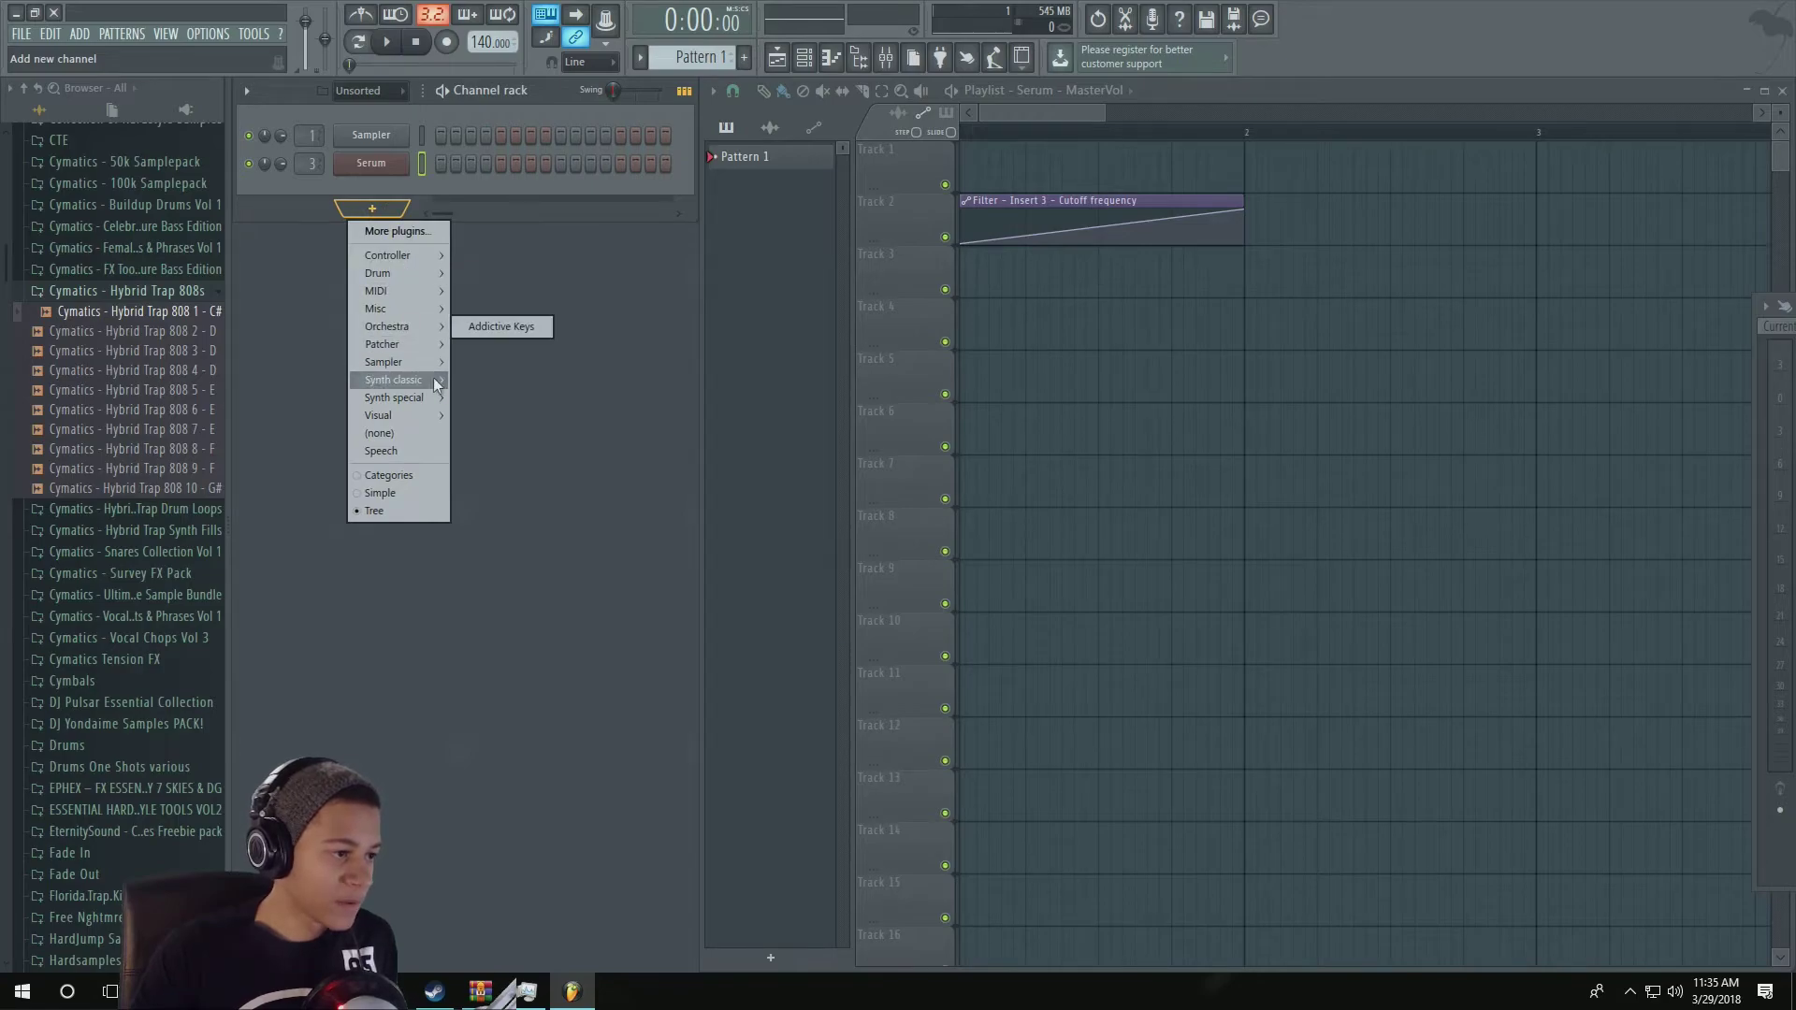
pyautogui.moveTo(394, 380)
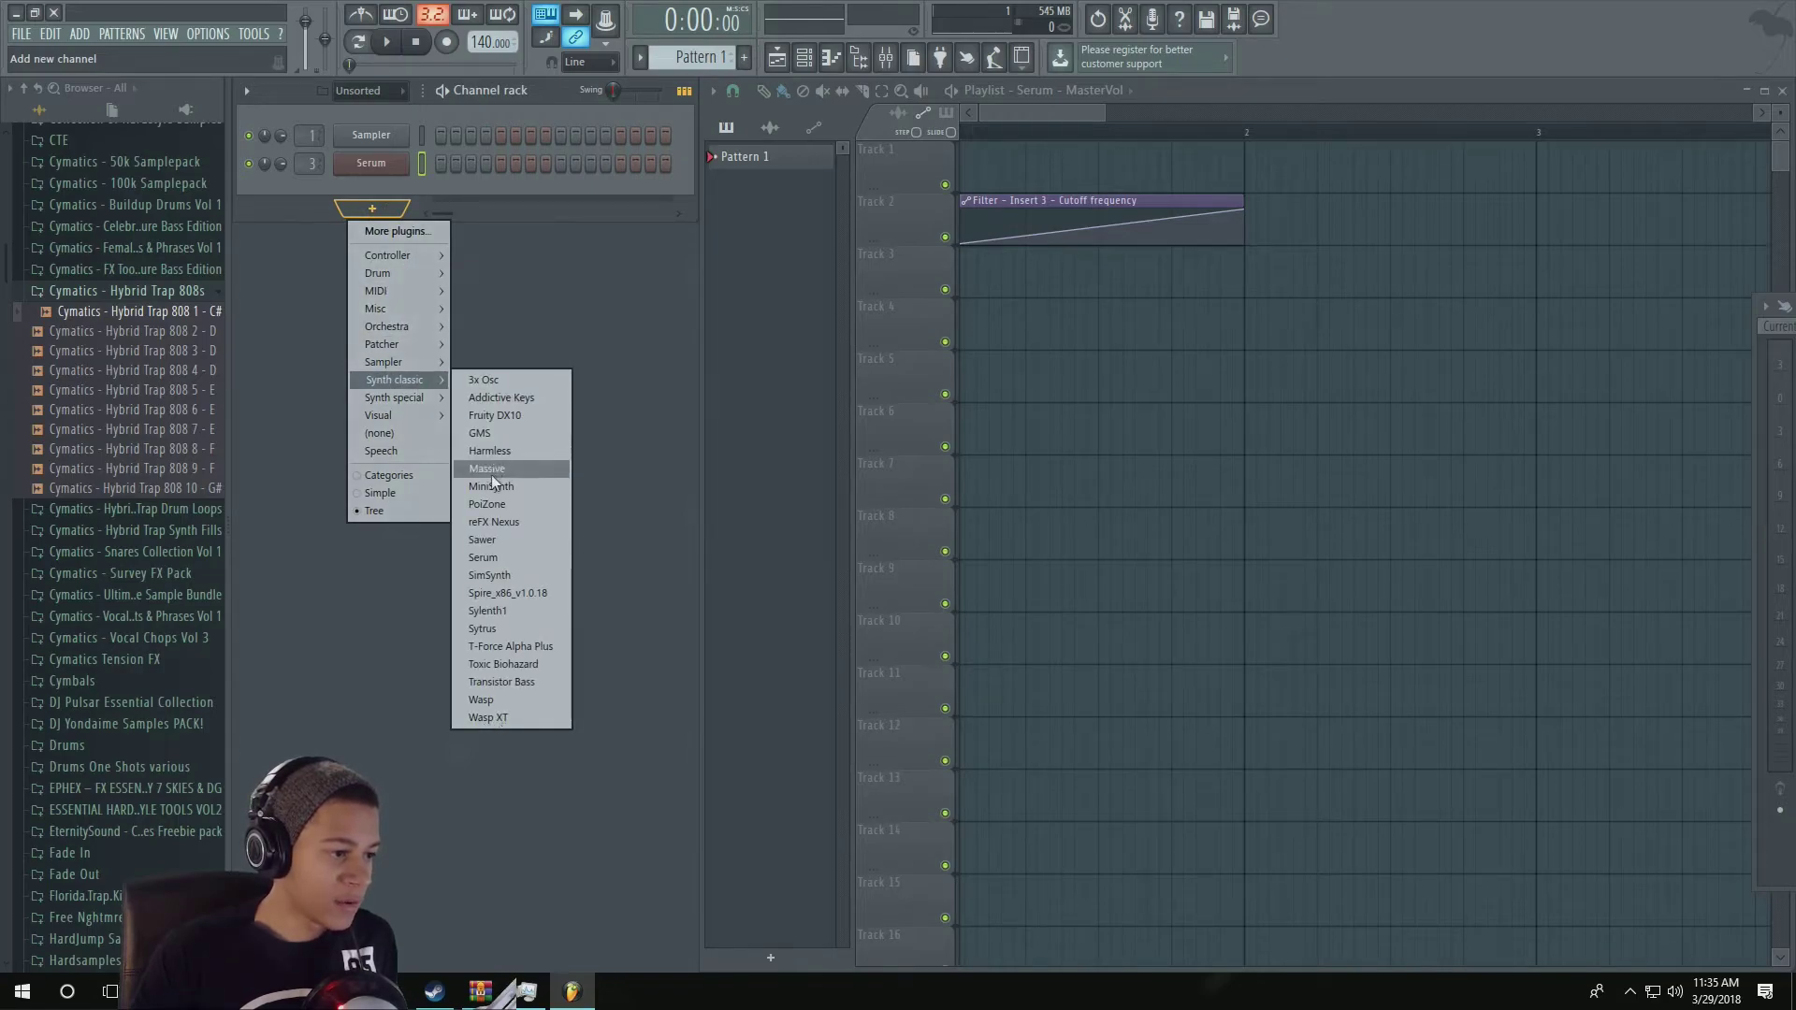
pyautogui.click(524, 524)
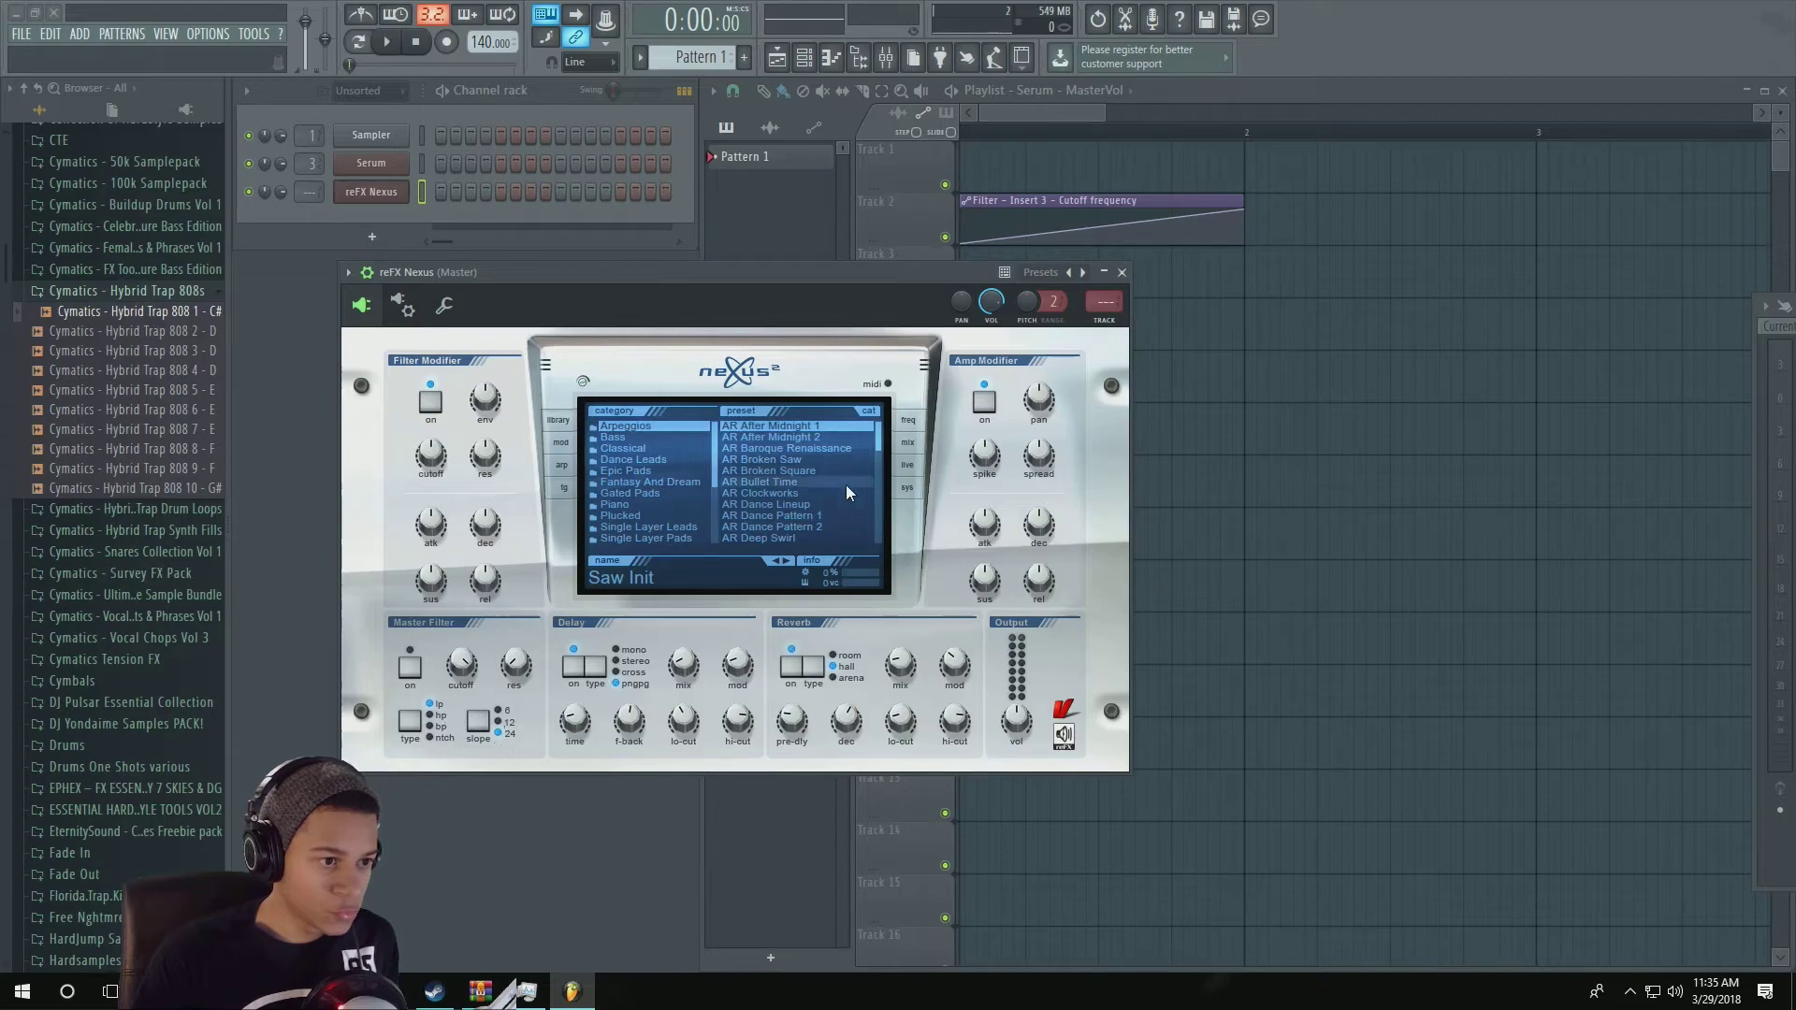
# Step: Load the PN Nexus Grandpiano Soft preset from Nexus's Piano category and open the Nexus channel's piano roll
pyautogui.click(640, 507)
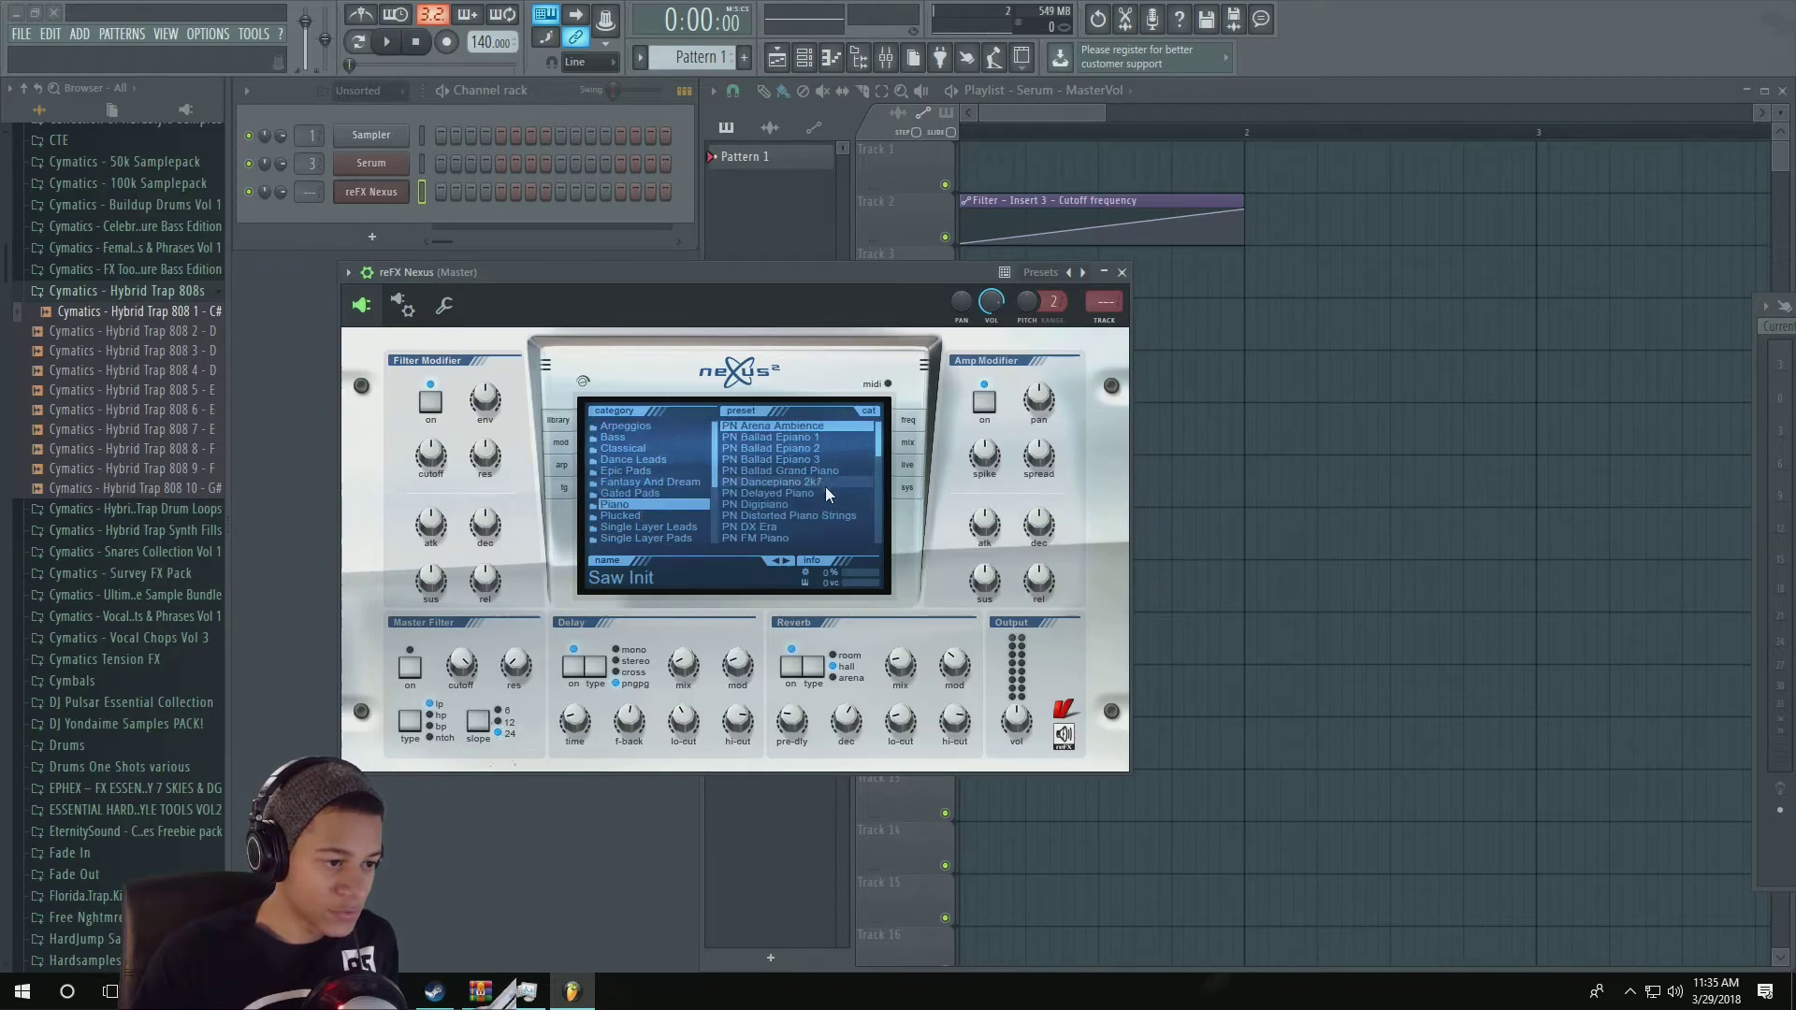
pyautogui.moveTo(877, 443); pyautogui.dragTo(874, 488)
pyautogui.click(851, 493)
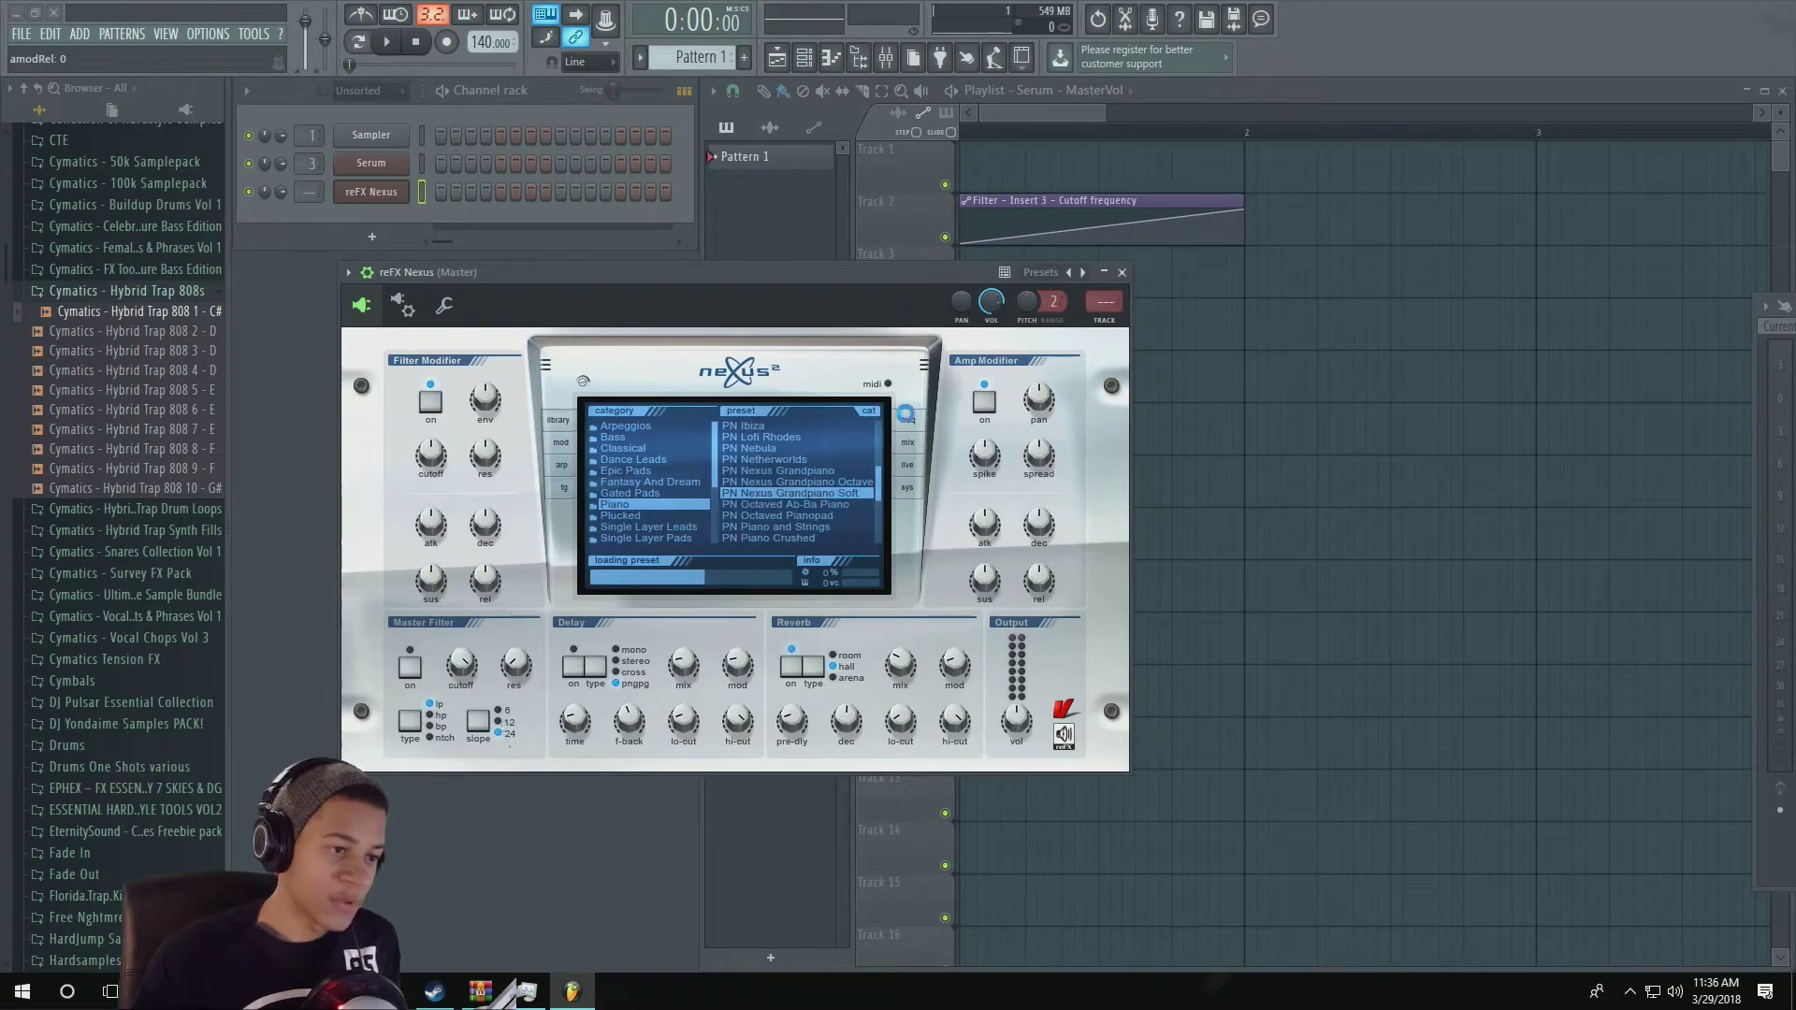
pyautogui.click(1122, 272)
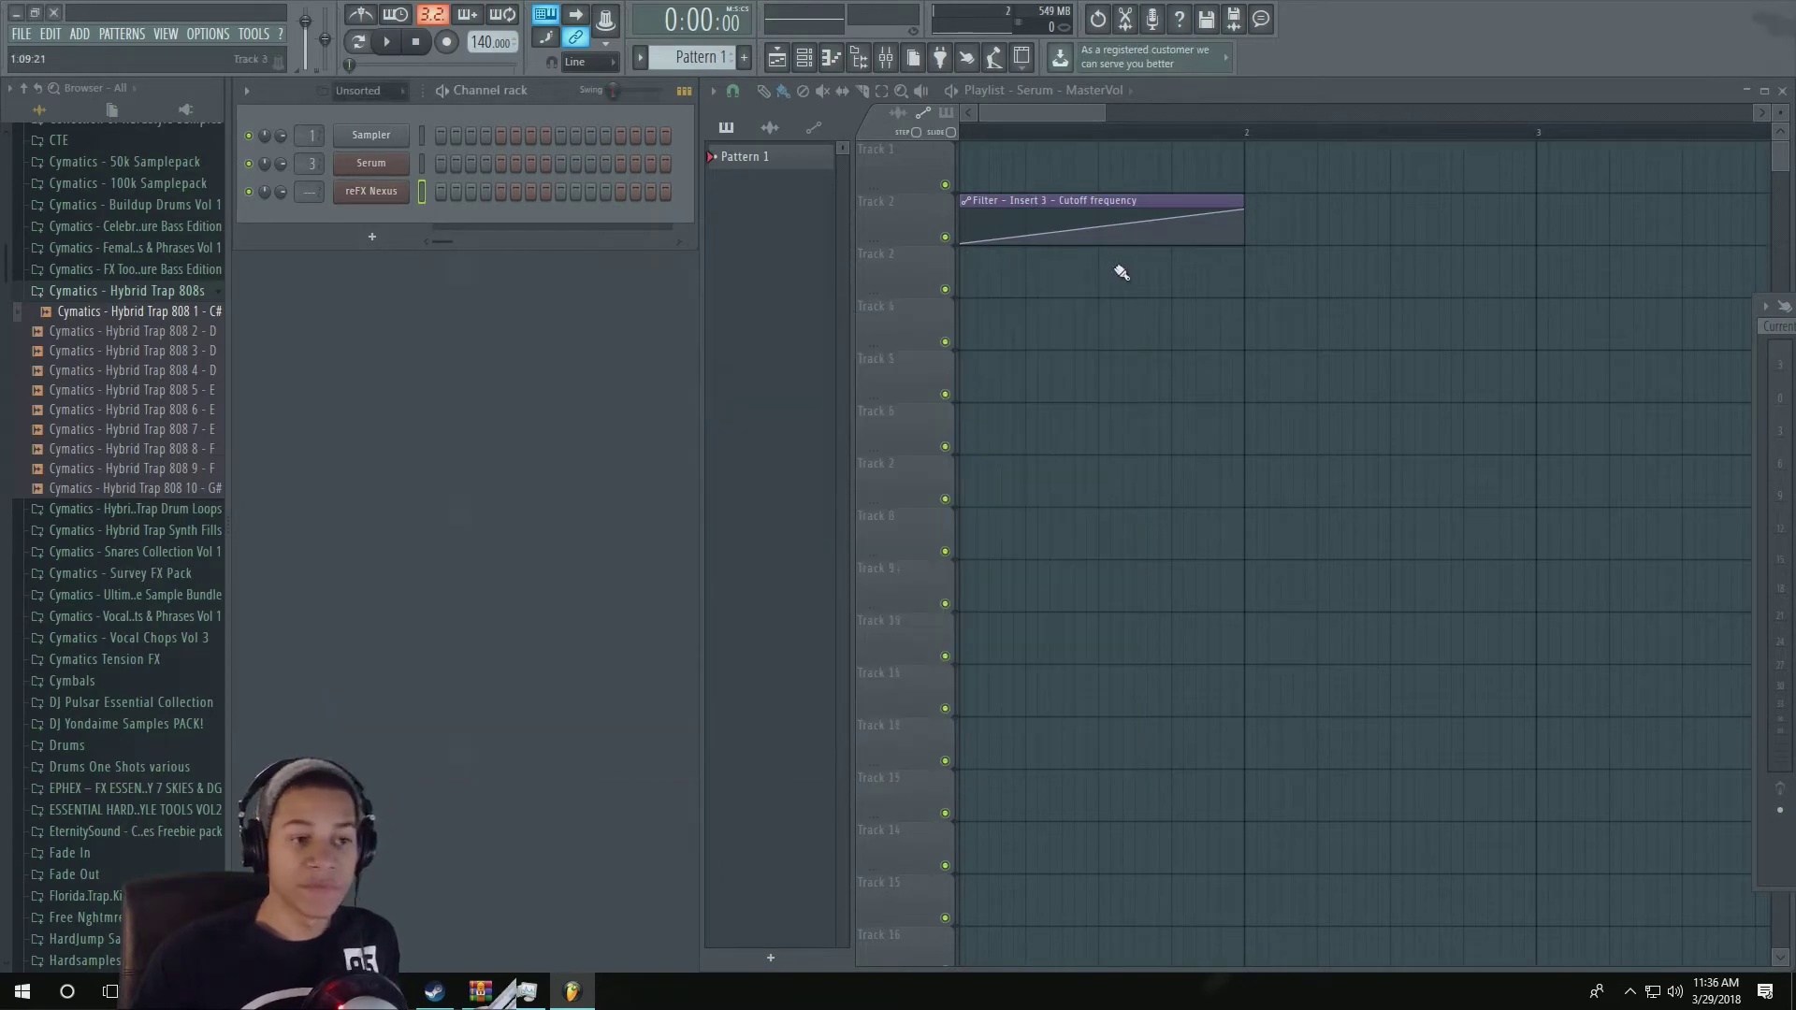
pyautogui.rightClick(408, 189)
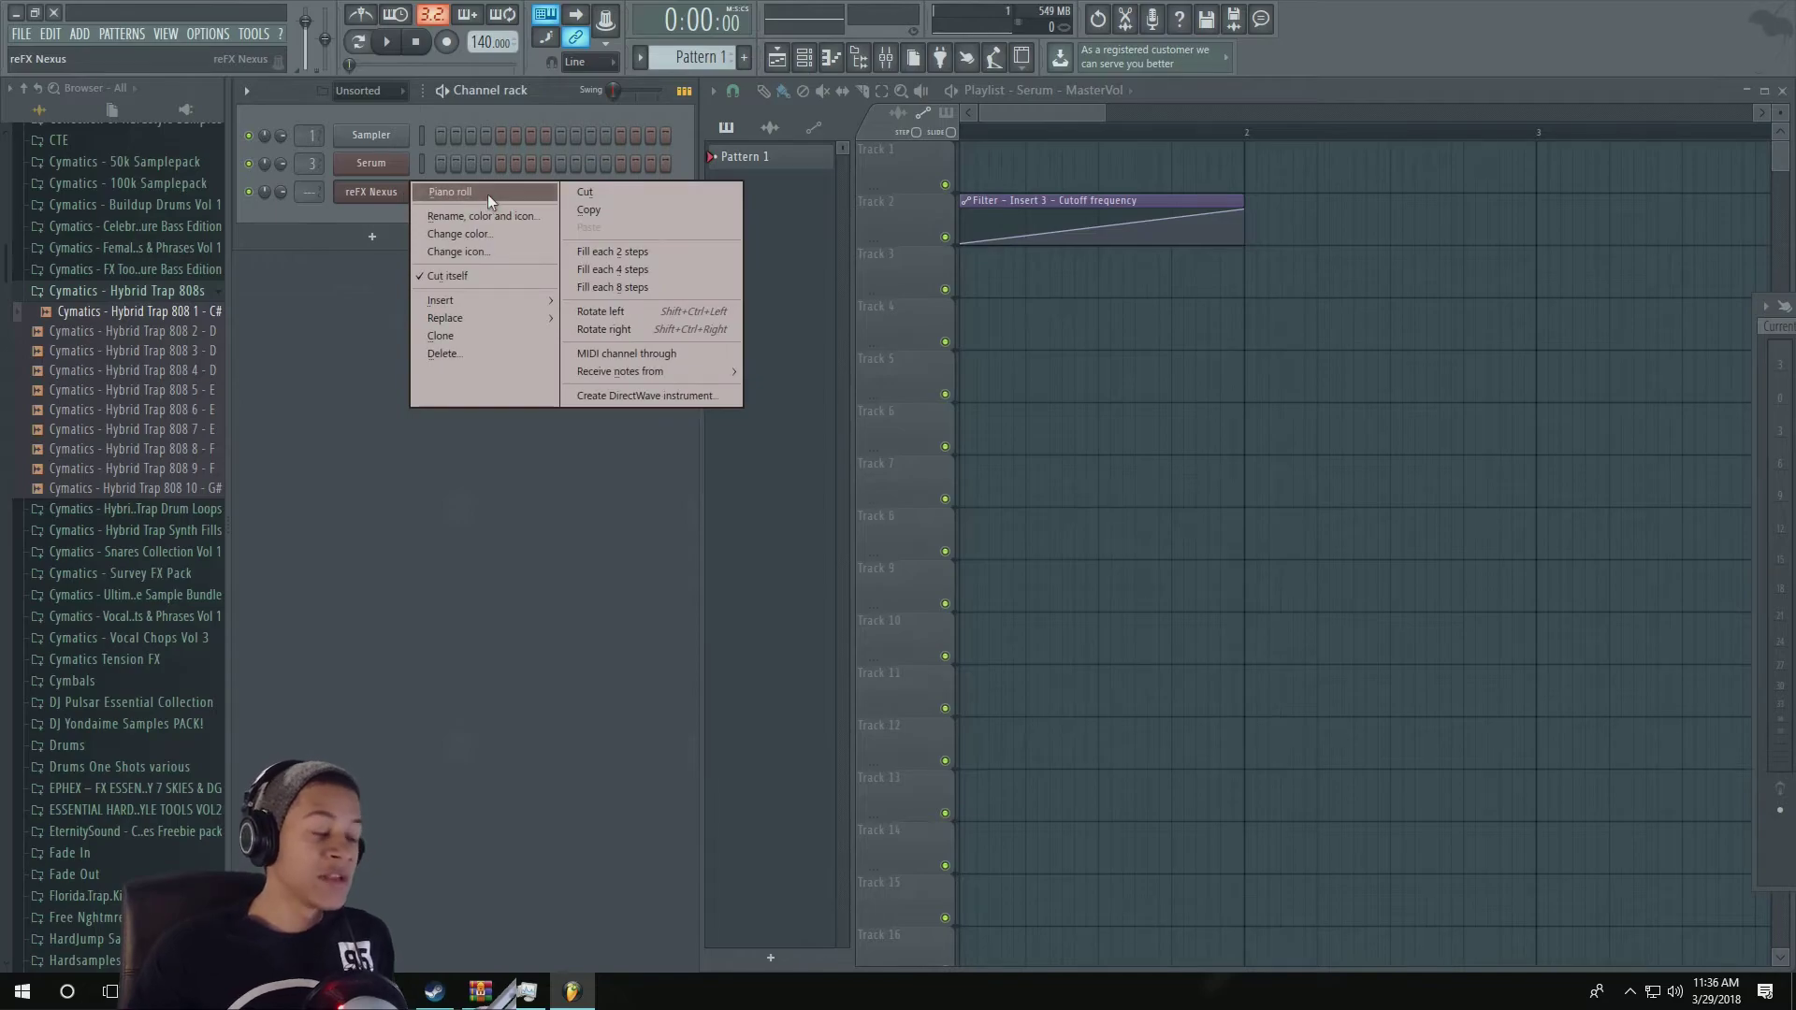
pyautogui.click(487, 194)
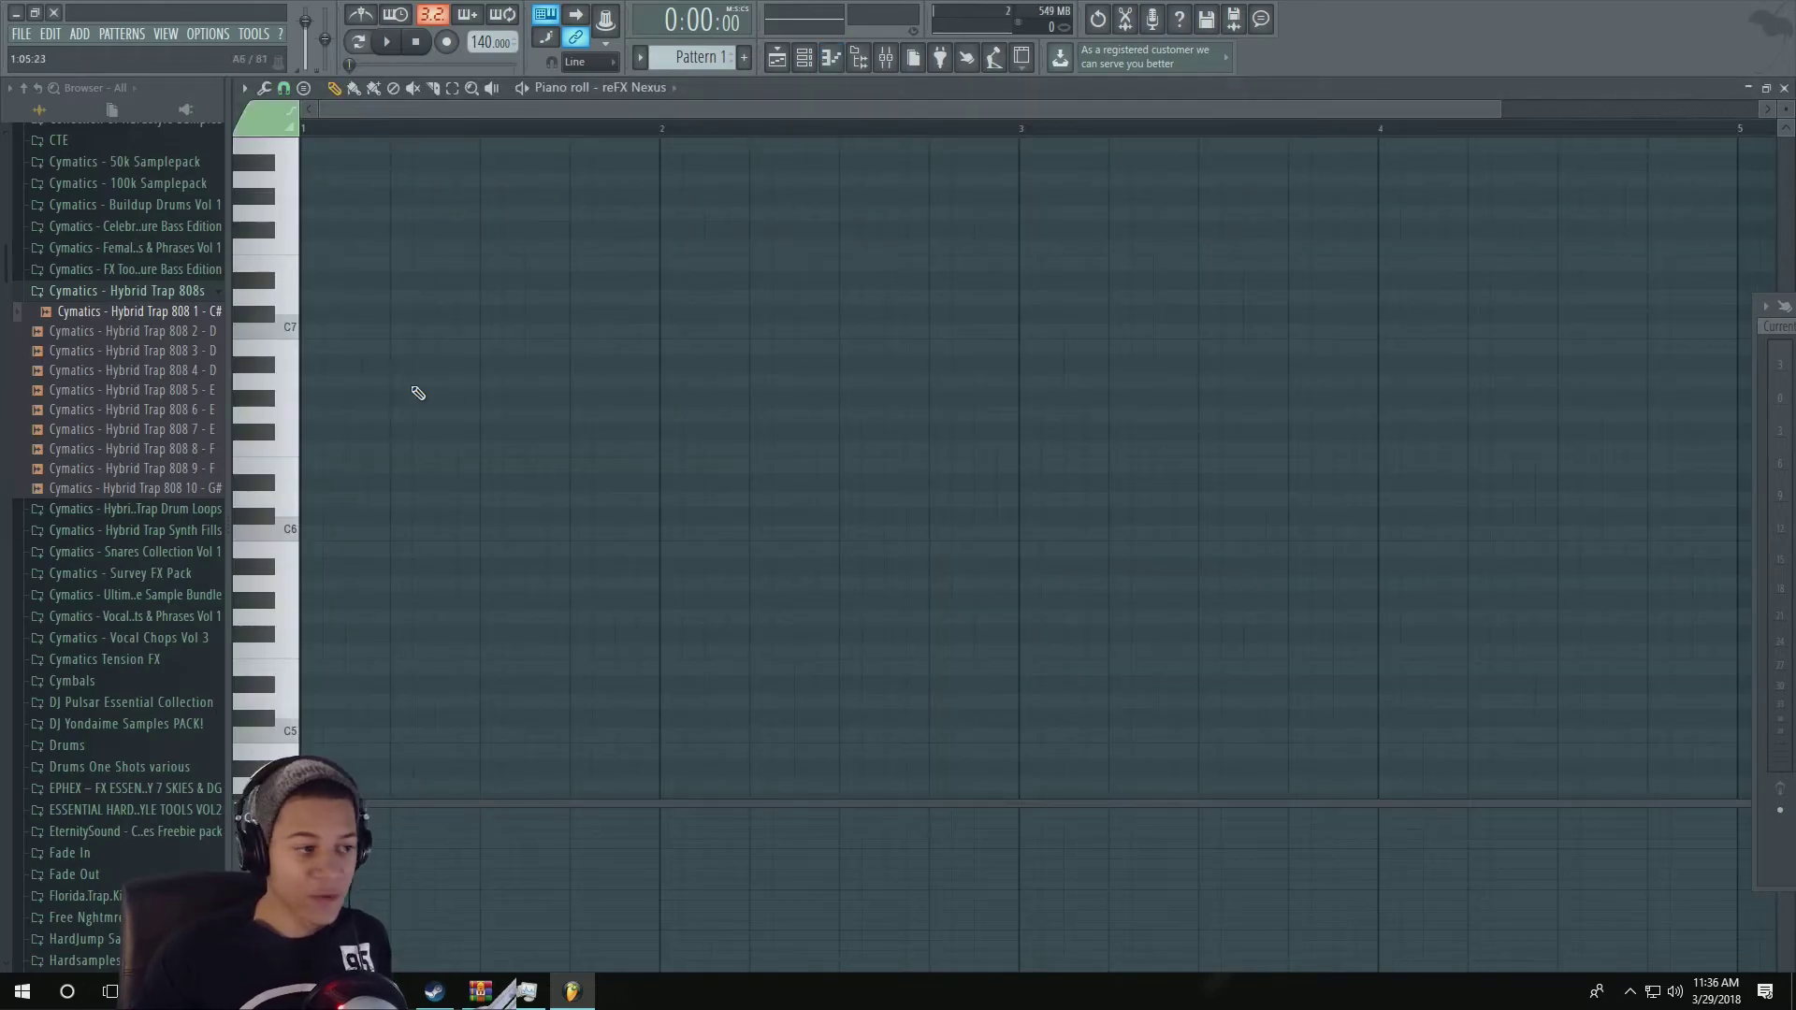
# Step: Draw a handful of short test notes around F#6 to B6 across the first two bars of the piano roll
pyautogui.click(333, 398)
pyautogui.click(490, 398)
pyautogui.click(535, 347)
pyautogui.click(669, 364)
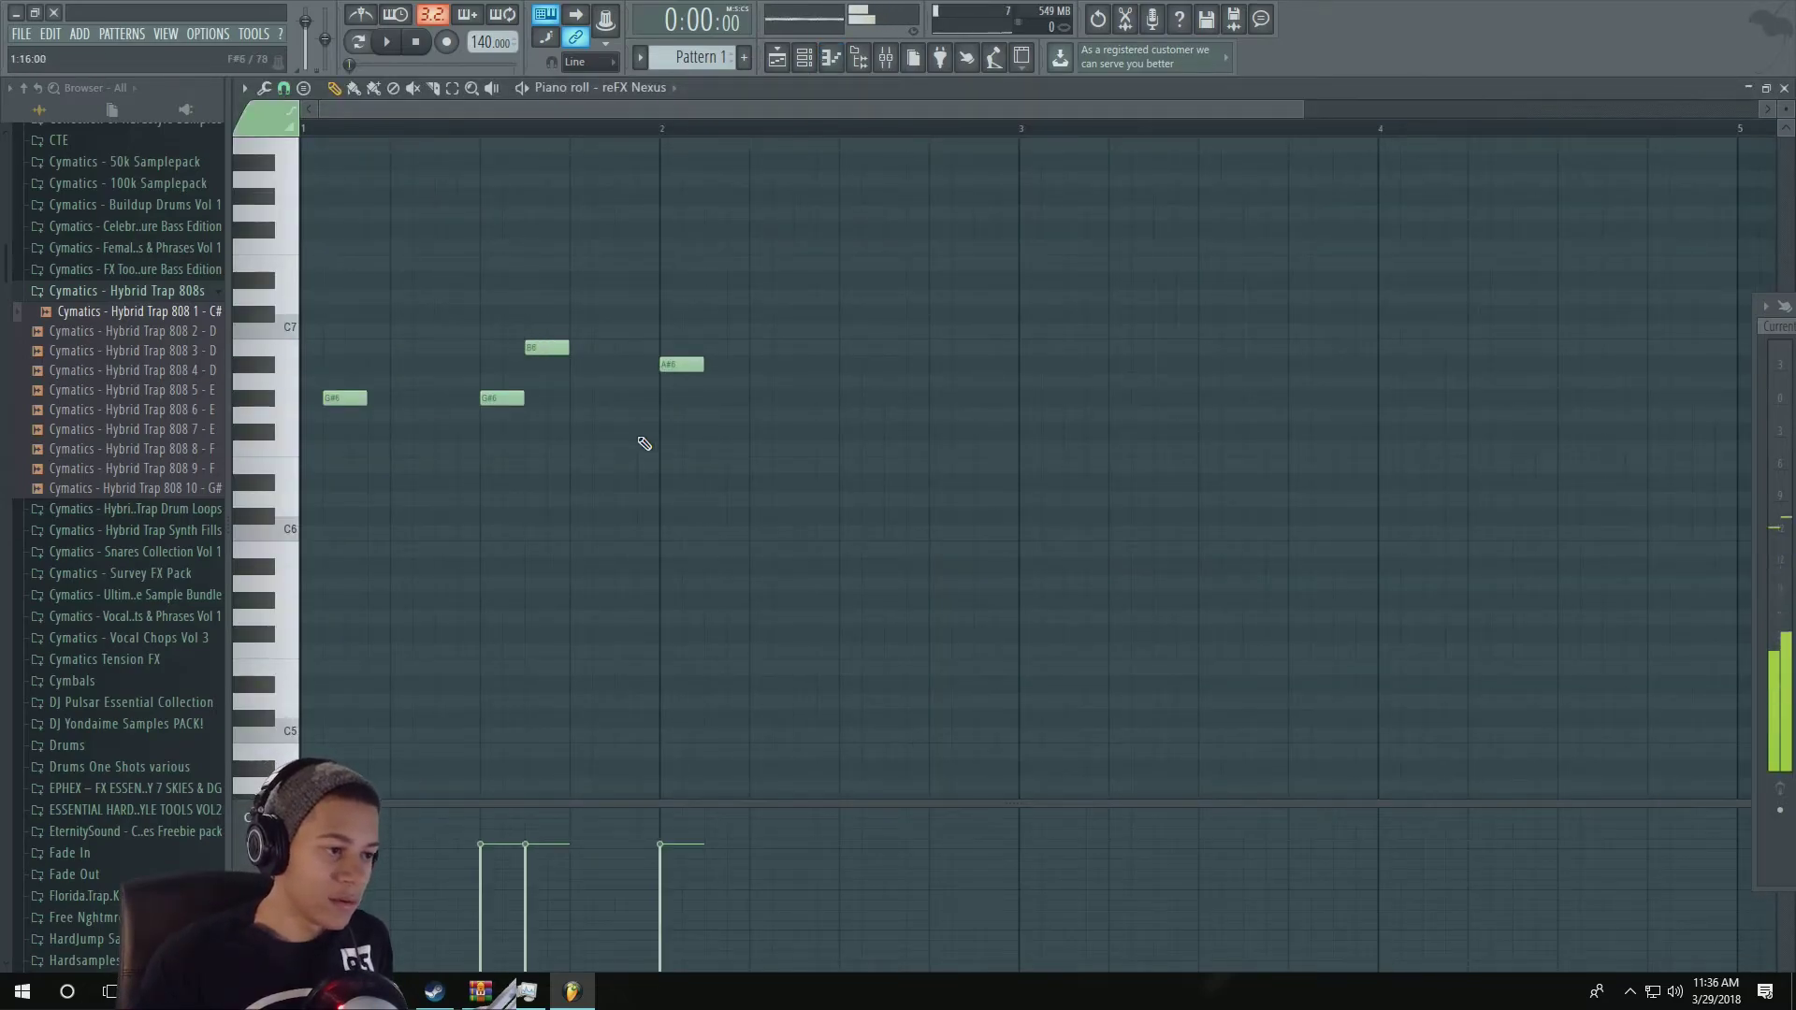
pyautogui.click(646, 432)
pyautogui.click(780, 432)
pyautogui.moveTo(825, 381); pyautogui.dragTo(823, 365)
pyautogui.click(826, 313)
pyautogui.click(935, 416)
# Step: Delete all the hand-drawn test notes from the Nexus piano roll
pyautogui.rightClick(833, 313)
pyautogui.rightClick(828, 365)
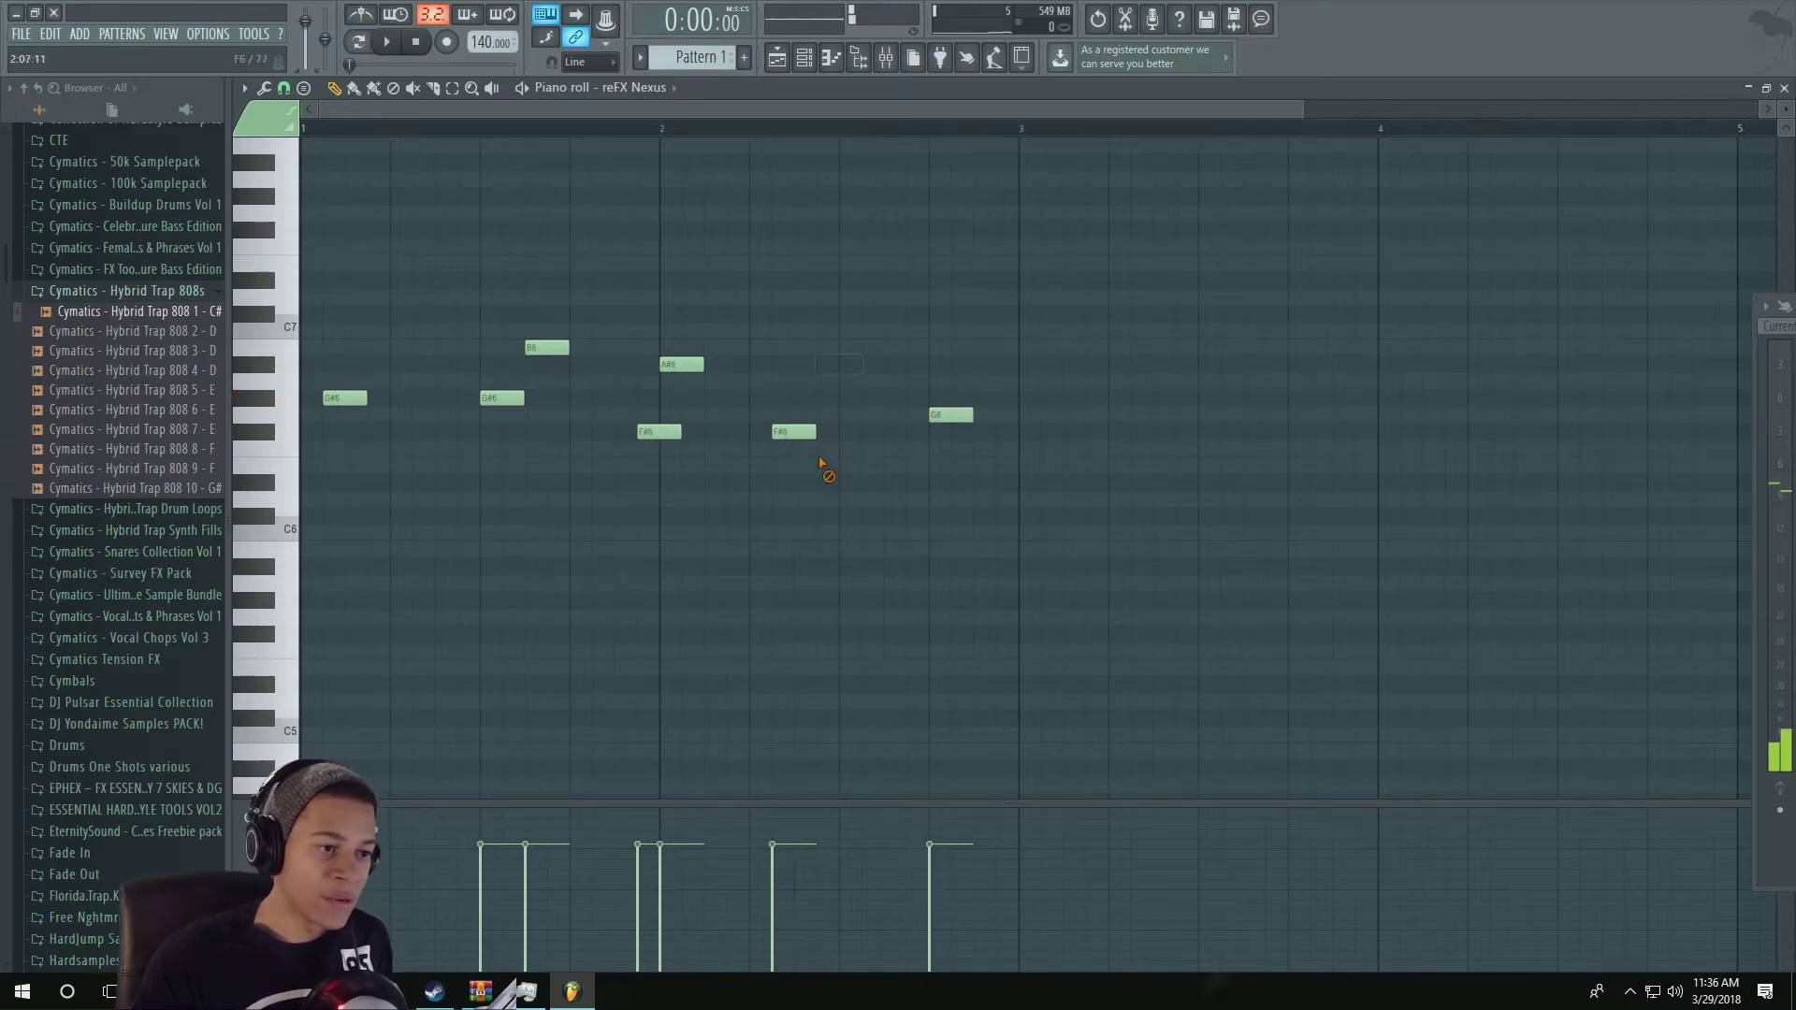
pyautogui.rightClick(951, 414)
pyautogui.rightClick(793, 431)
pyautogui.rightClick(658, 431)
pyautogui.rightClick(681, 364)
pyautogui.rightClick(502, 397)
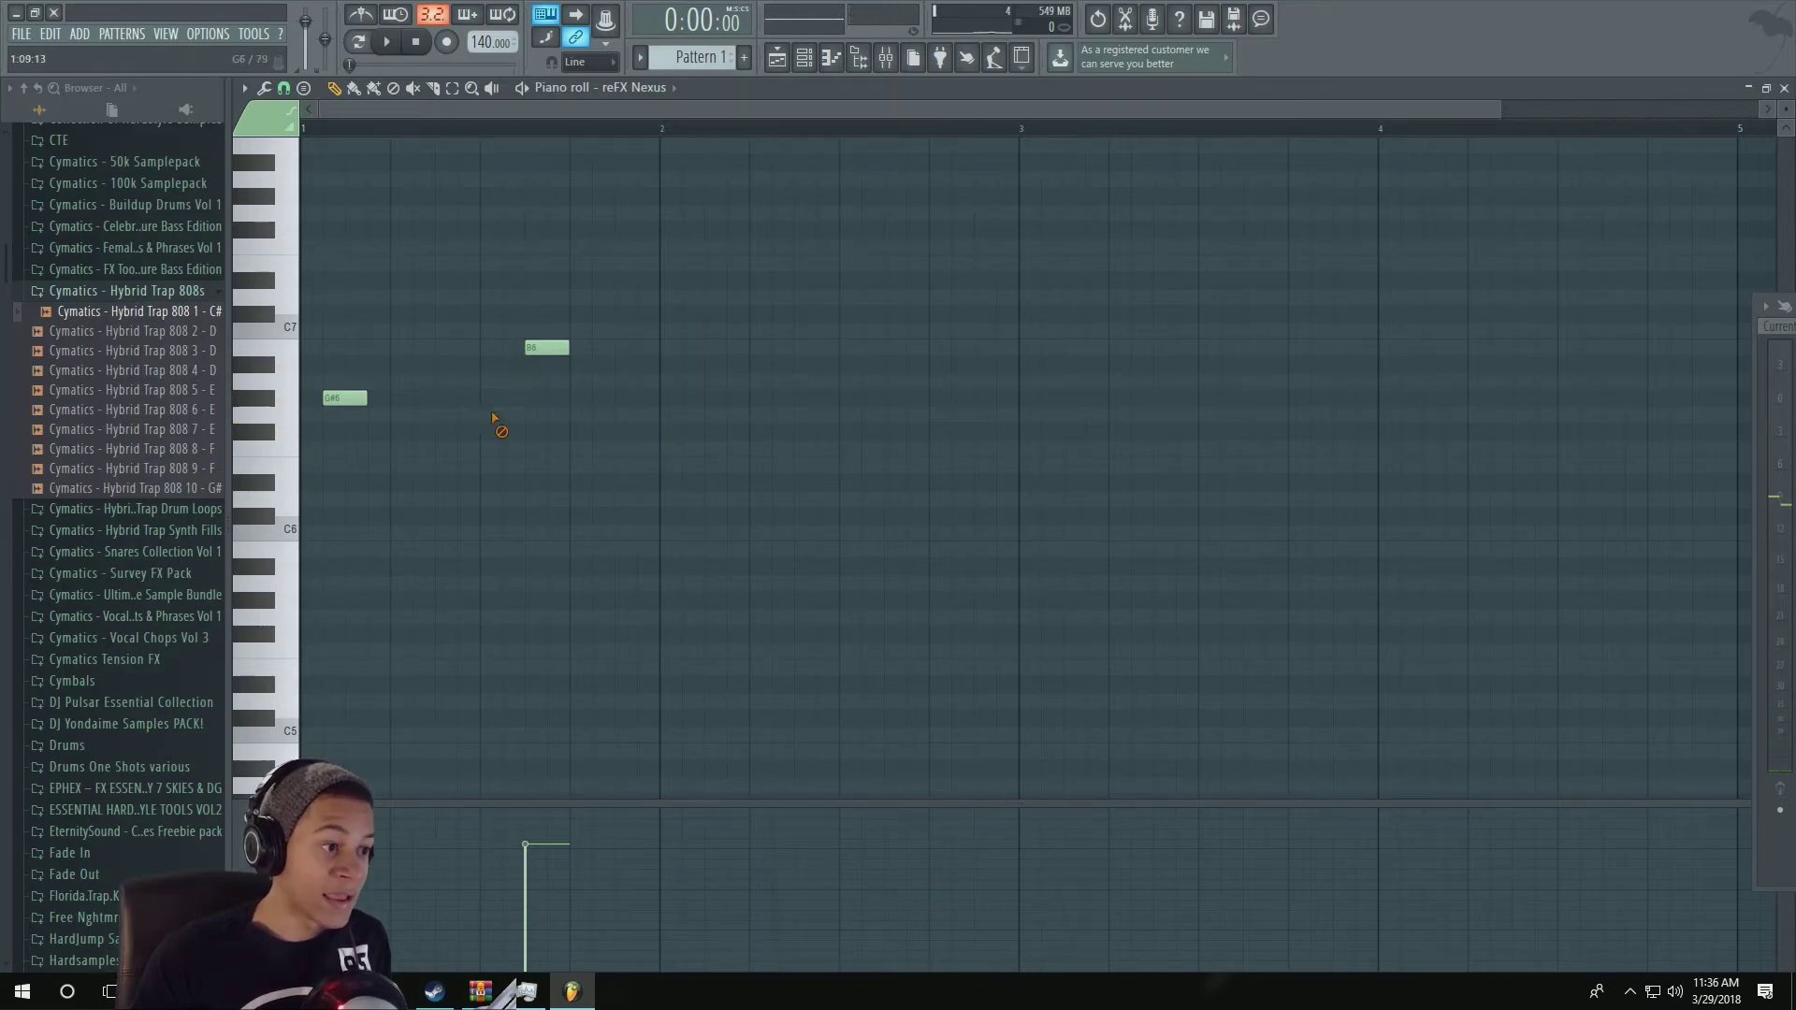
pyautogui.rightClick(546, 347)
pyautogui.rightClick(358, 396)
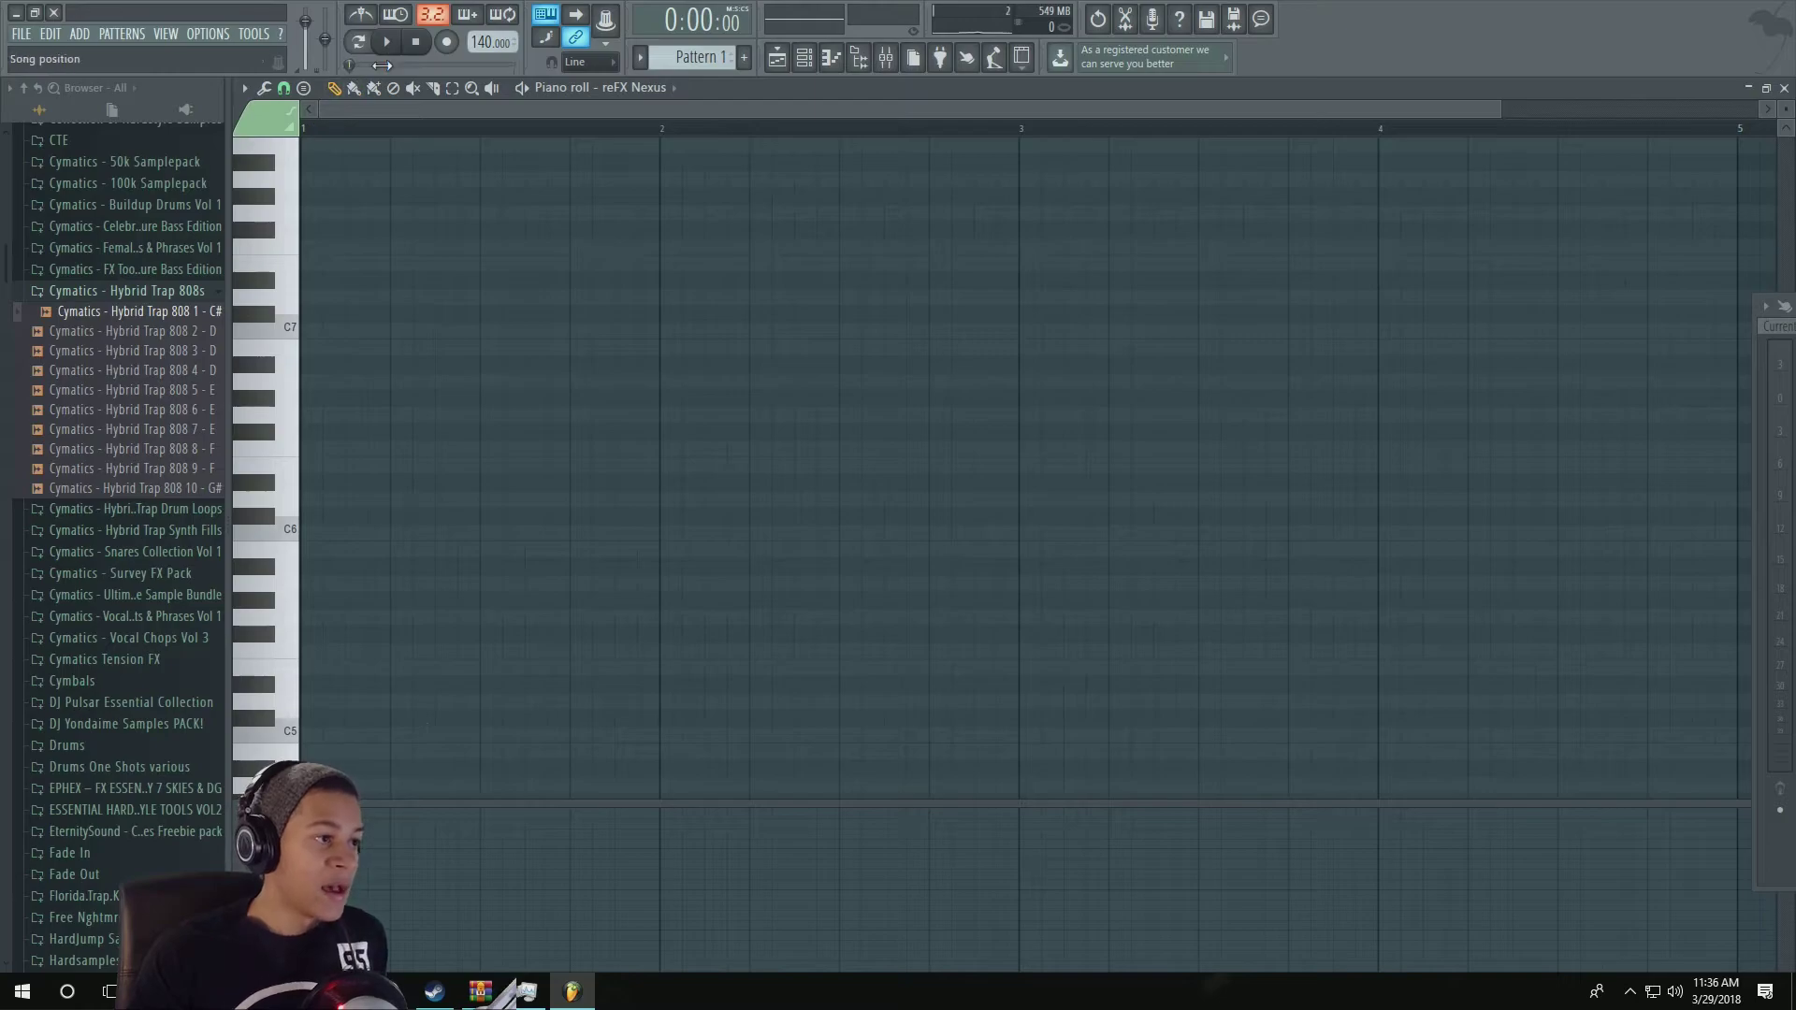
# Step: Set up pattern-mode recording of notes and automation with the metronome on
pyautogui.click(359, 42)
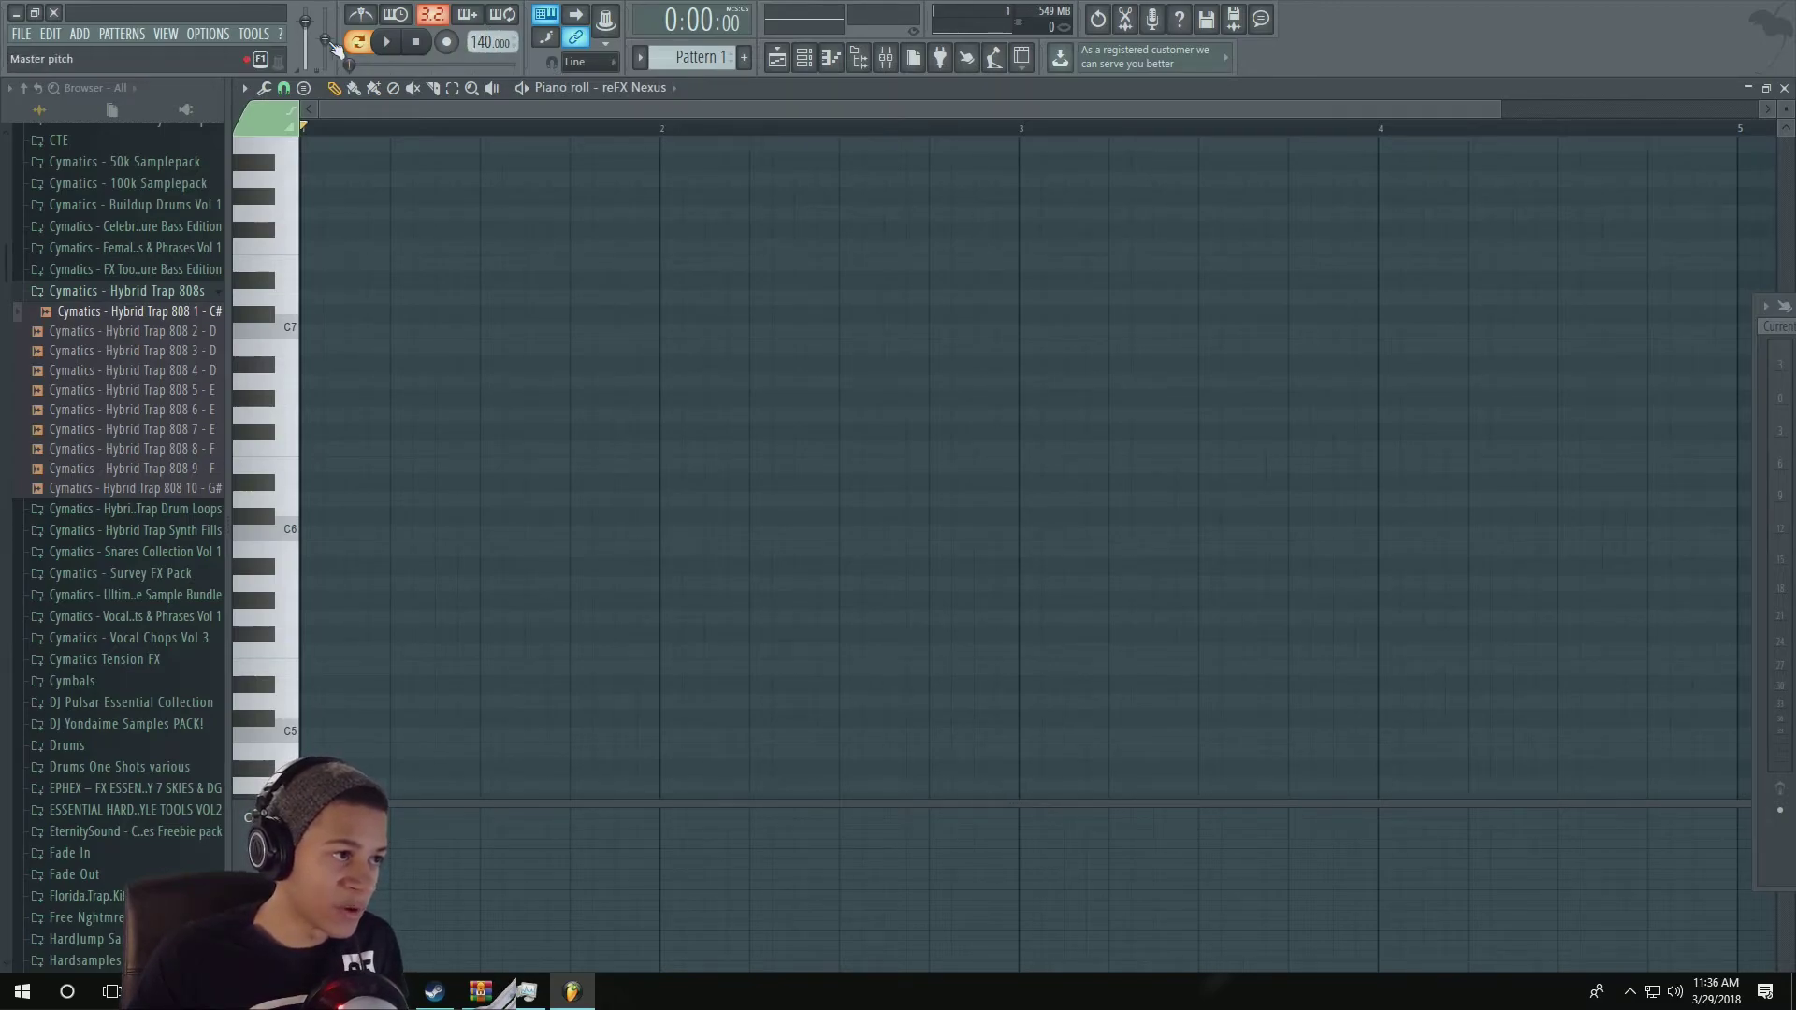
pyautogui.click(447, 43)
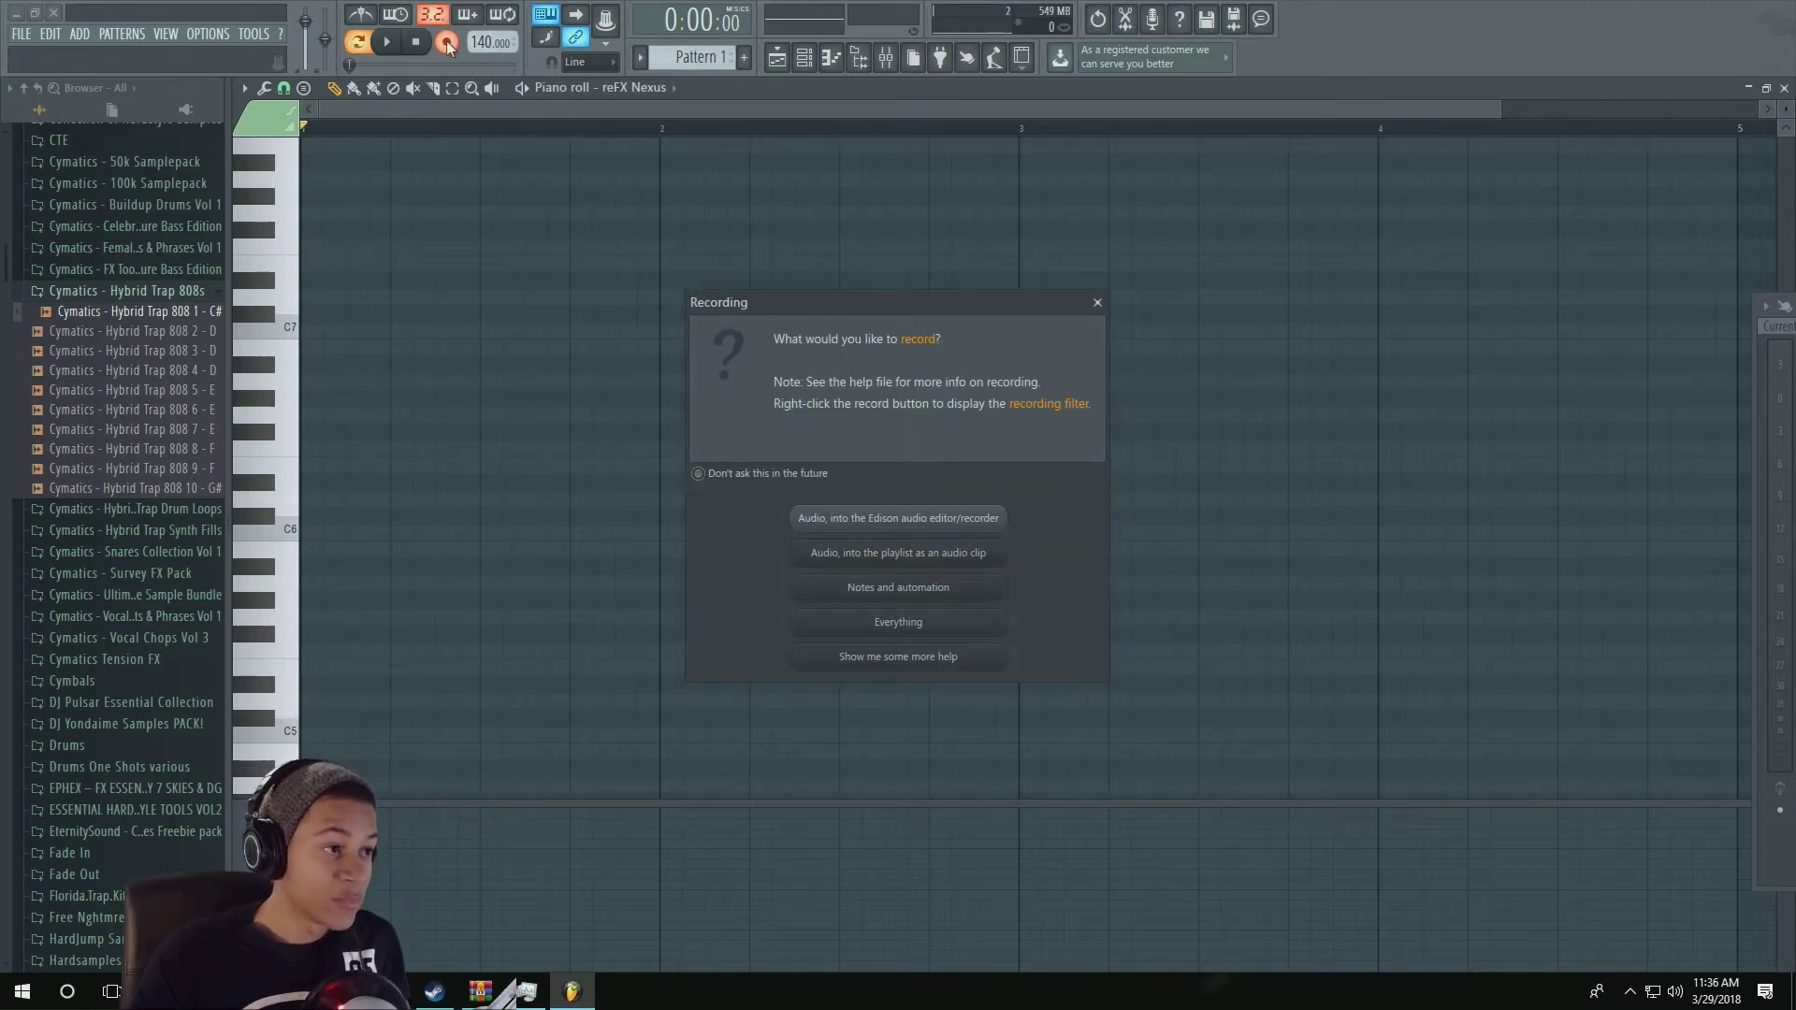
pyautogui.click(922, 595)
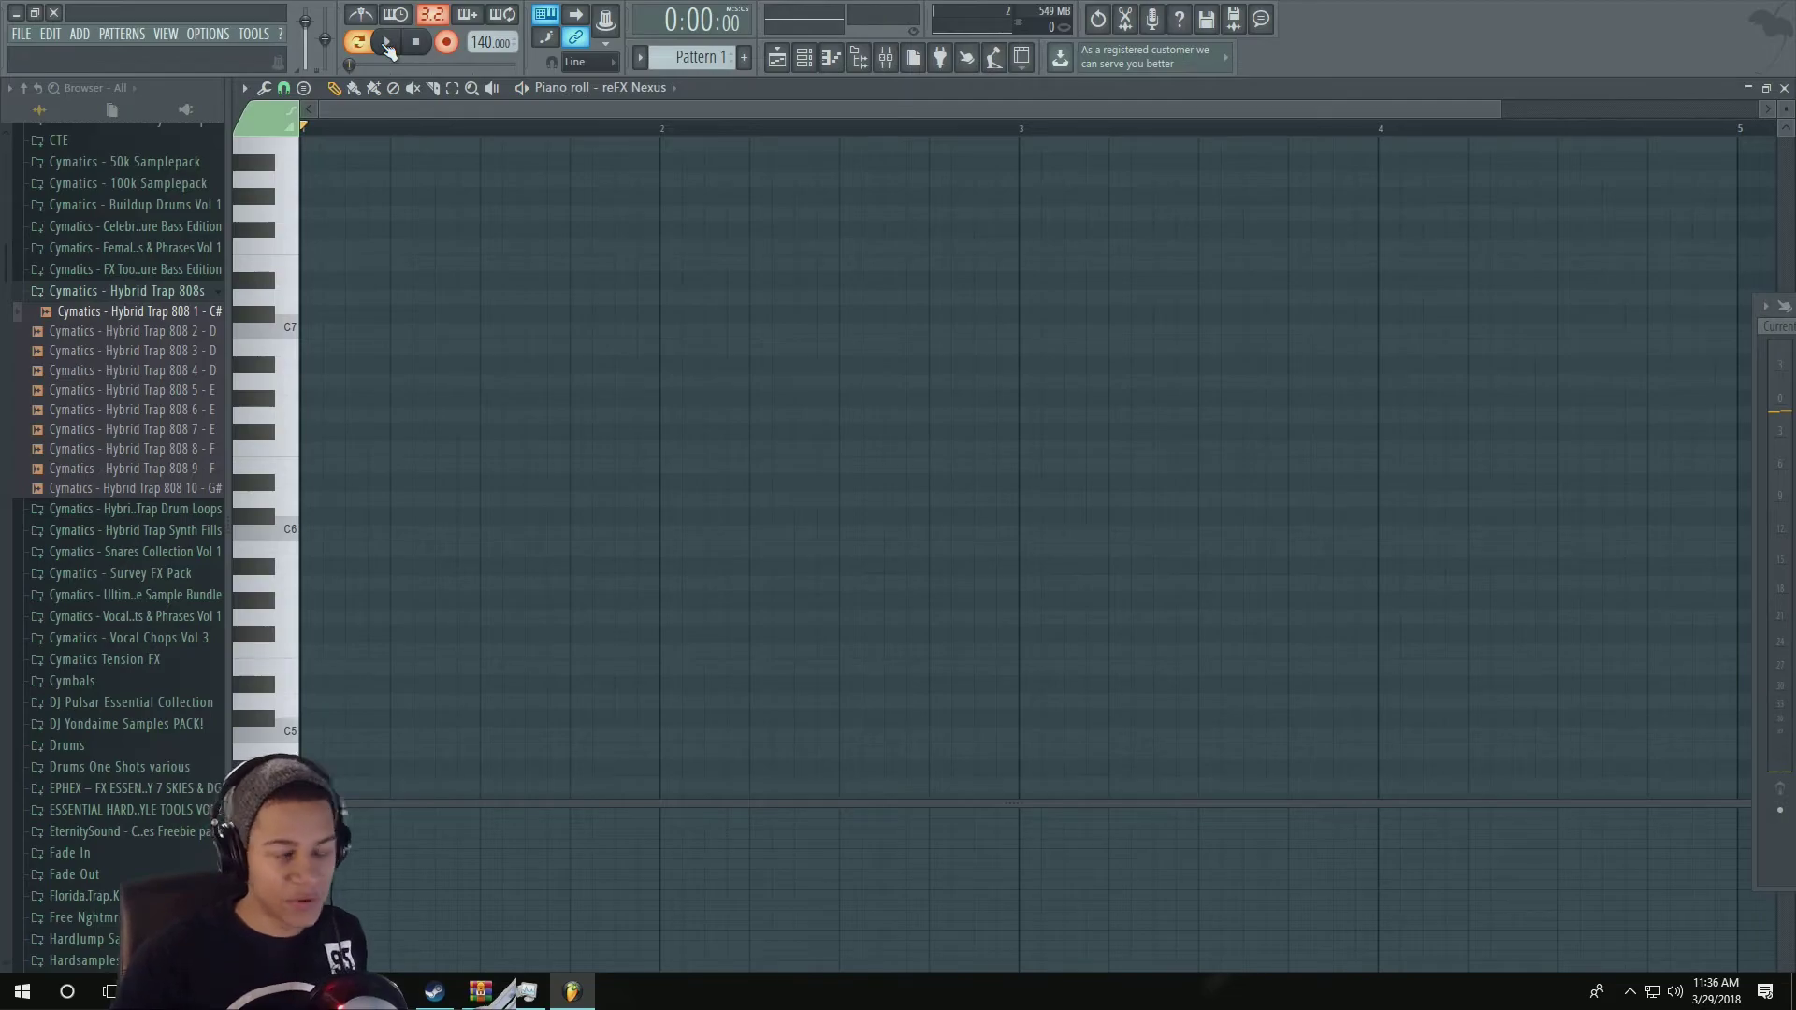
pyautogui.click(360, 14)
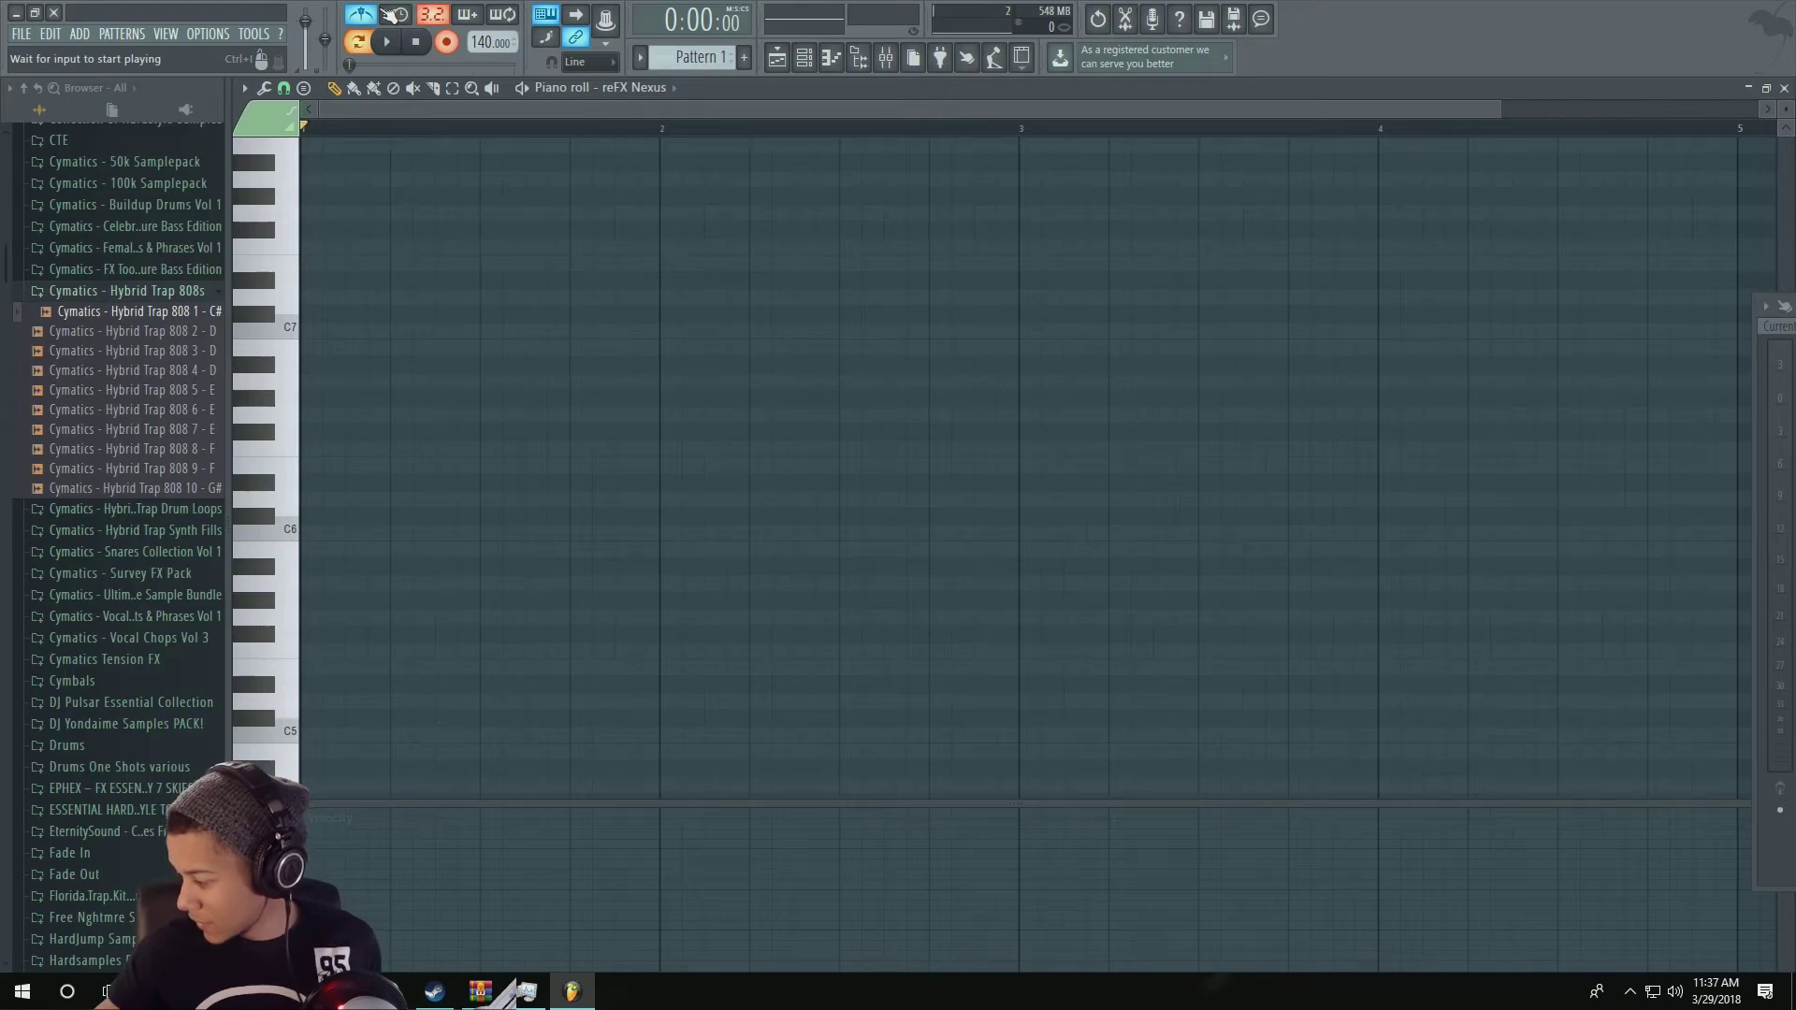
# Step: Record a played four-chord progression into bars 1 to 4 of the Nexus piano roll and stop playback
pyautogui.press('space')
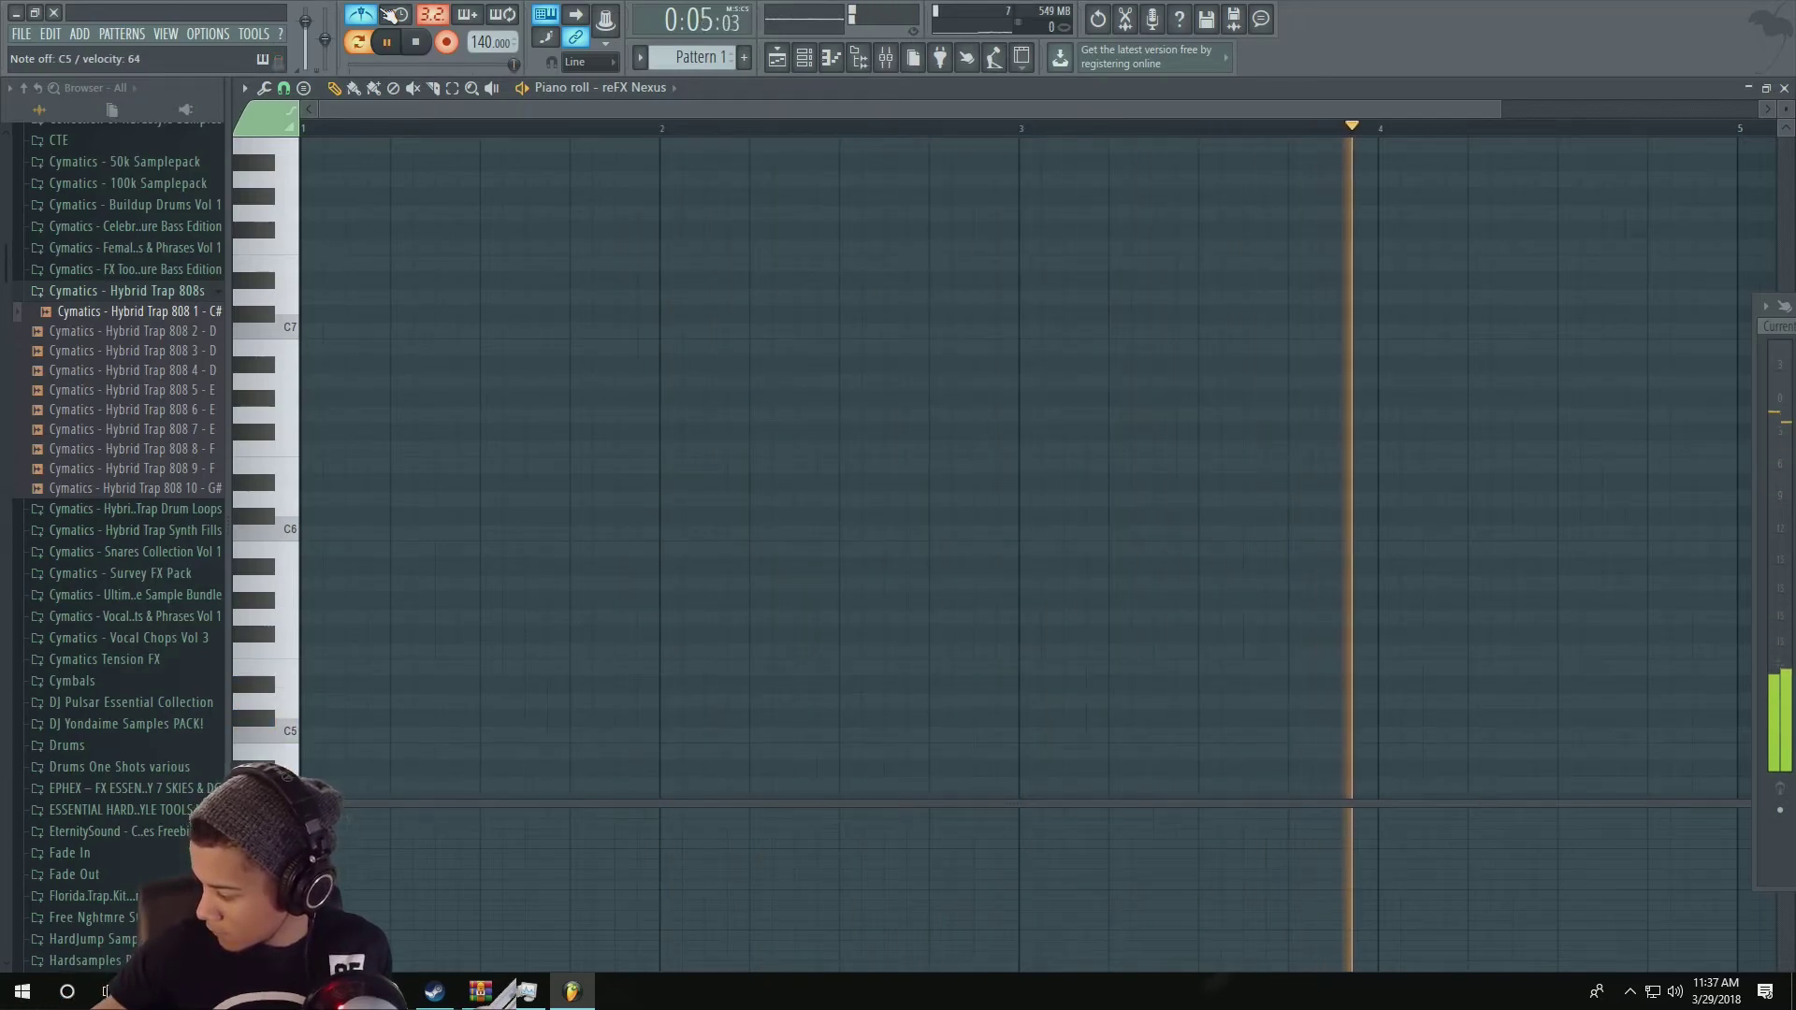
pyautogui.press('space')
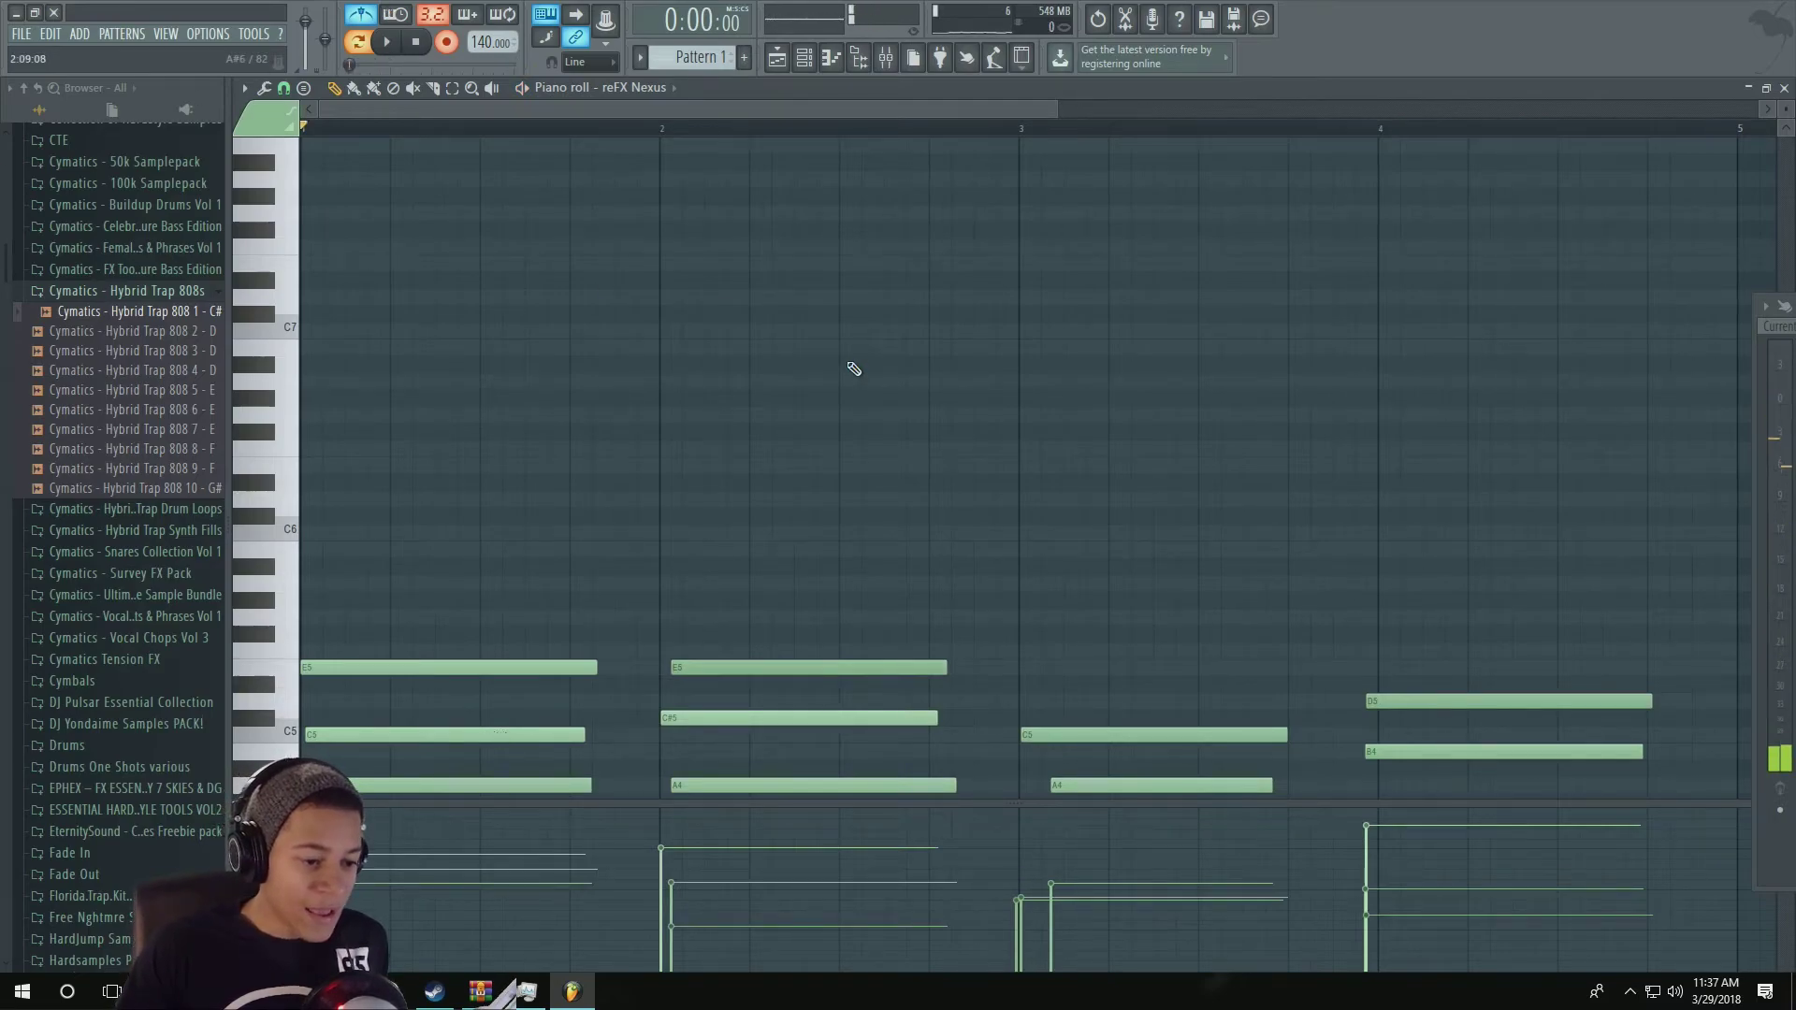
pyautogui.scroll(-6, 854, 363)
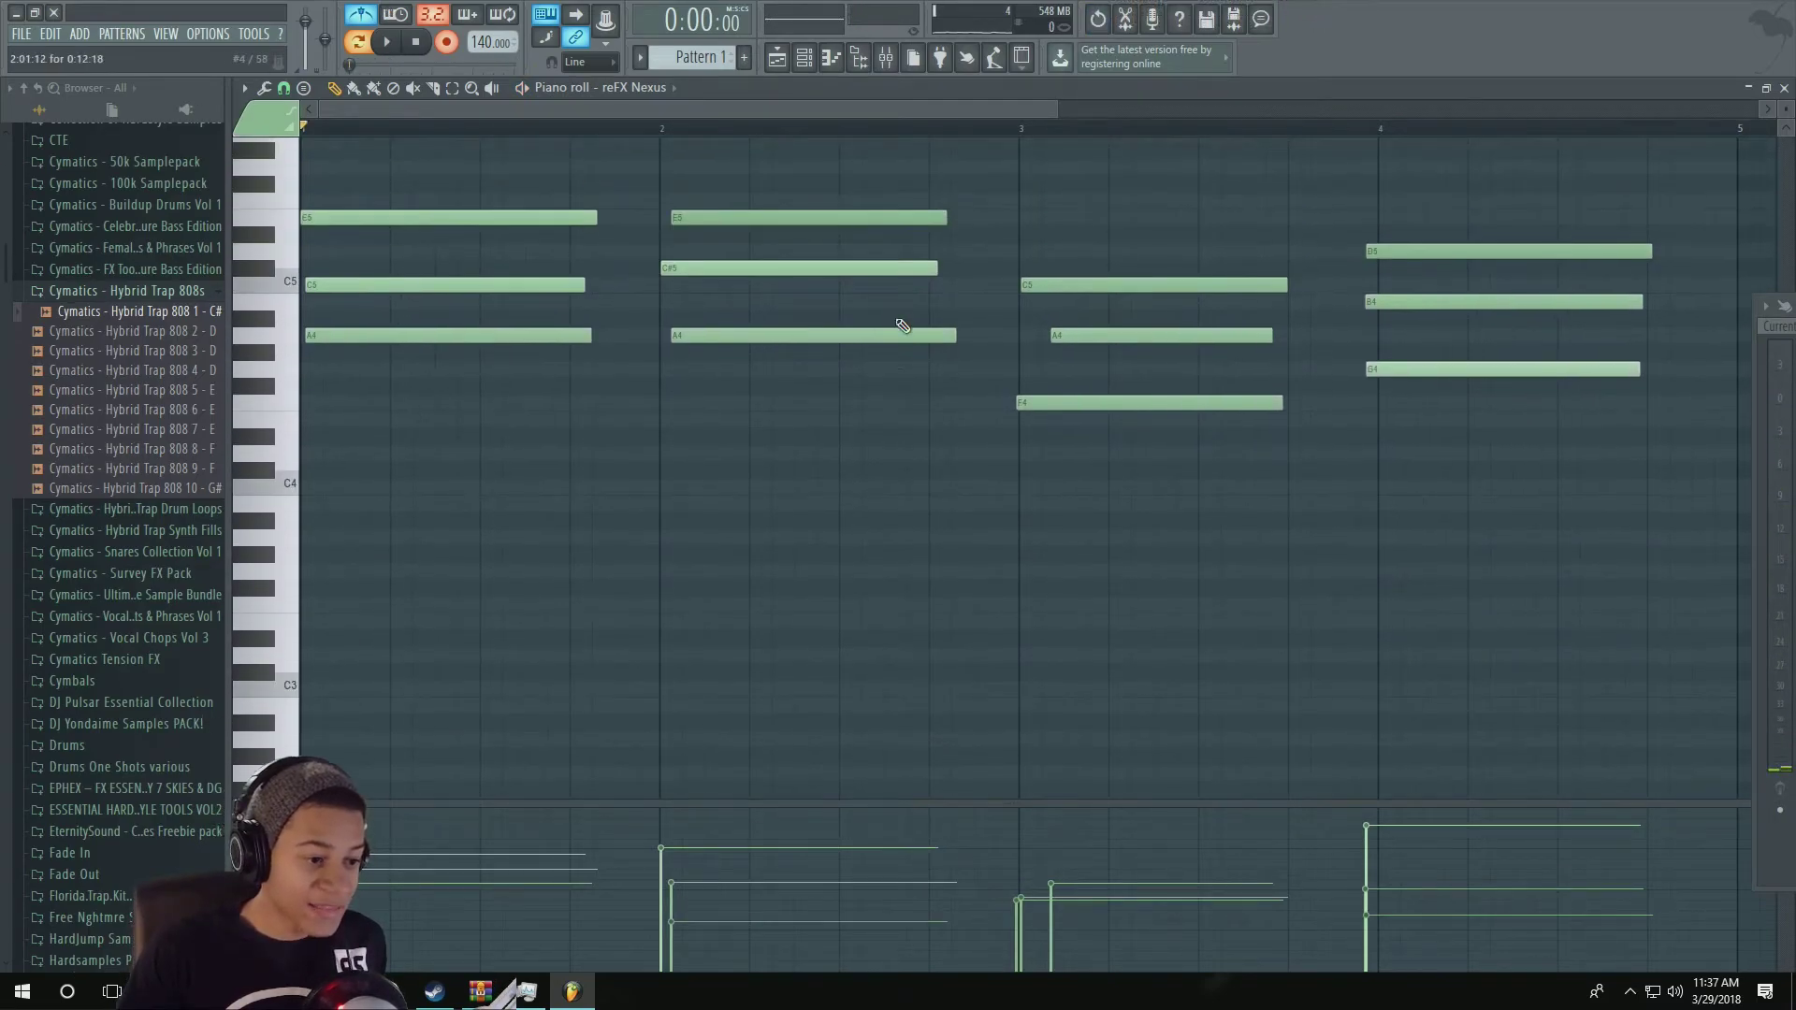
pyautogui.scroll(1, 894, 316)
# Step: Remove all the recorded chord notes from the Nexus piano roll
pyautogui.hotkey('ctrl', 'alt', 'z')
pyautogui.hotkey('ctrl', 'alt', 'z')
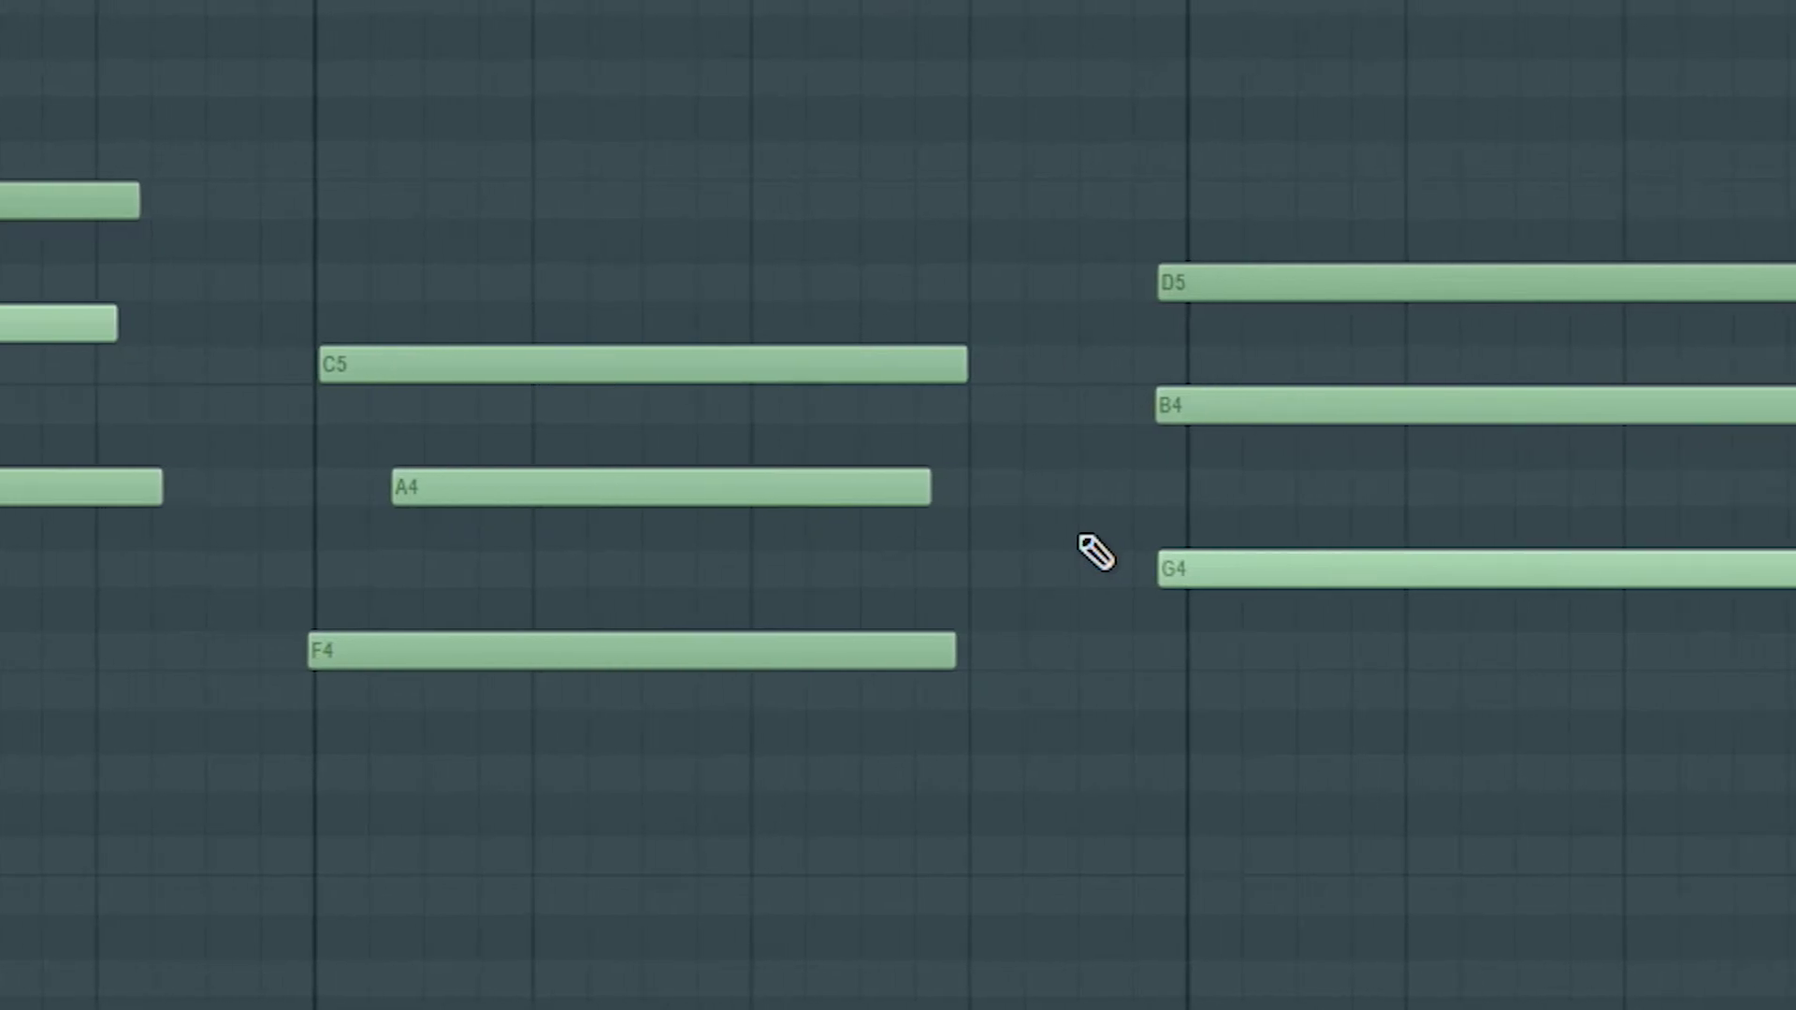
pyautogui.click(576, 64)
pyautogui.click(708, 153)
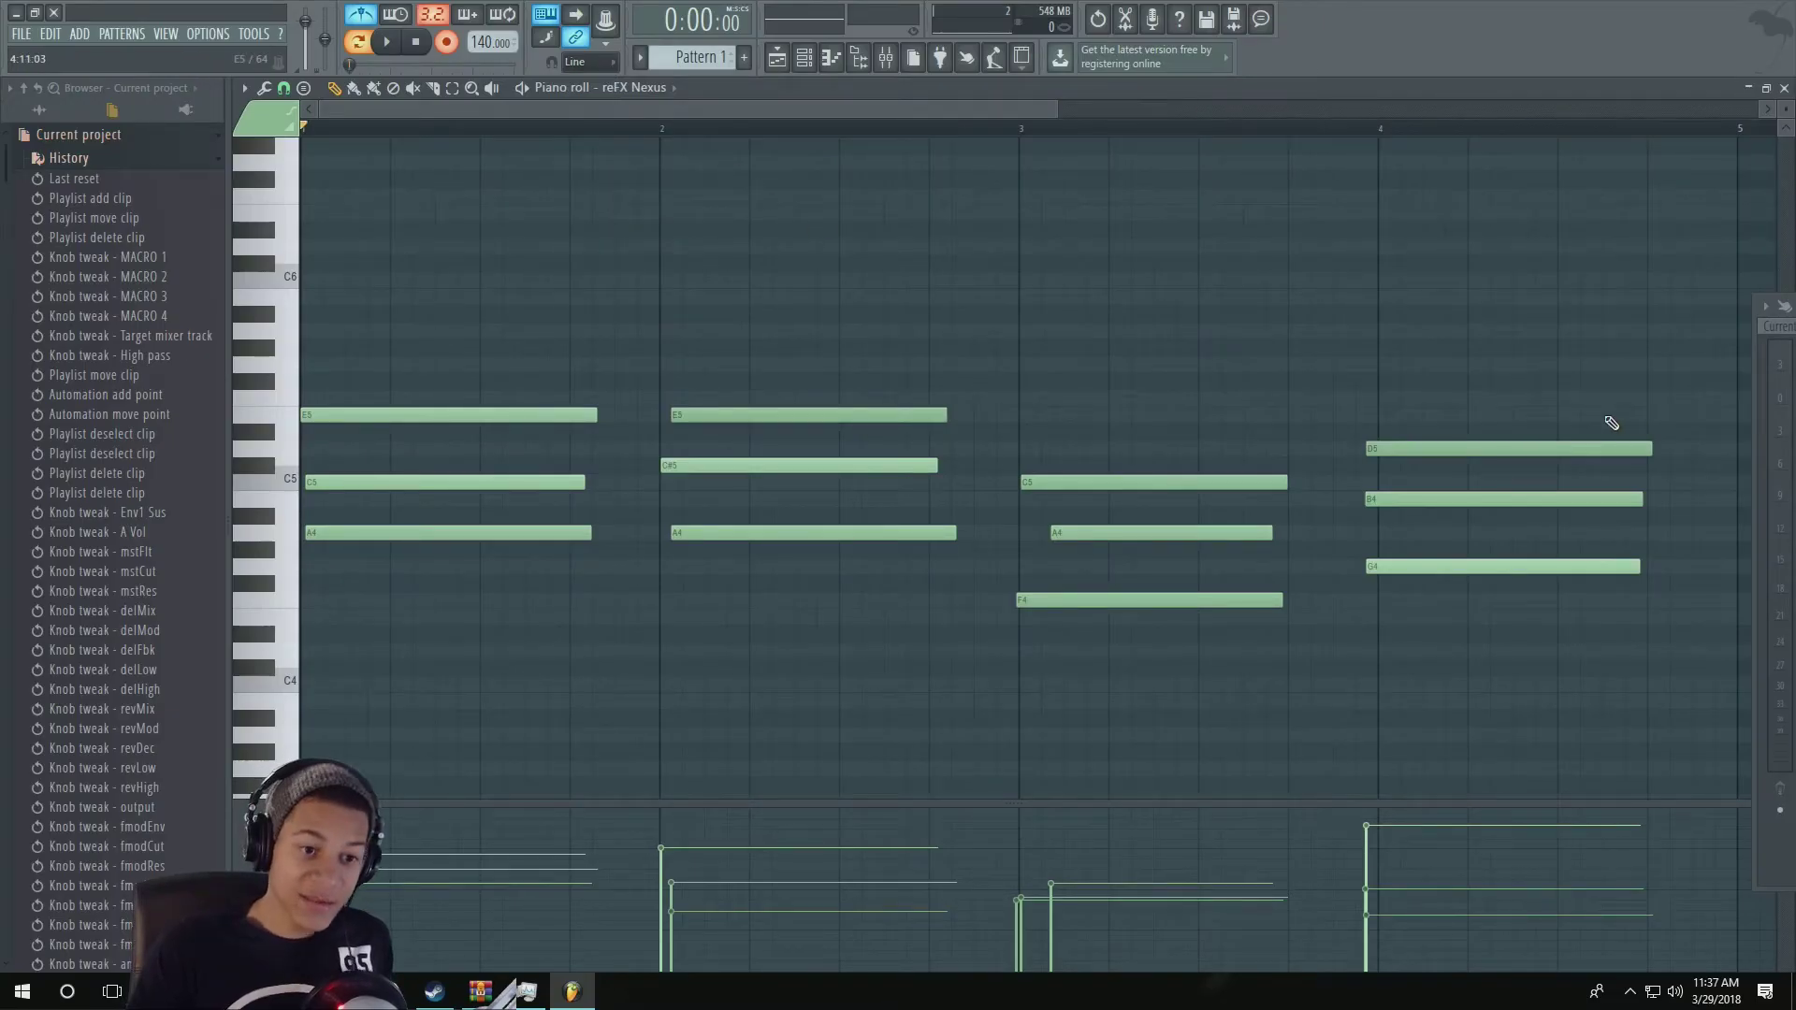
pyautogui.moveTo(1611, 423)
pyautogui.mouseDown()
pyautogui.moveTo(1575, 561)
pyautogui.moveTo(1070, 473)
pyautogui.moveTo(629, 481)
pyautogui.moveTo(561, 402)
pyautogui.moveTo(468, 512)
pyautogui.mouseUp()
# Step: Set the main snap and quantization value to Step
pyautogui.click(613, 62)
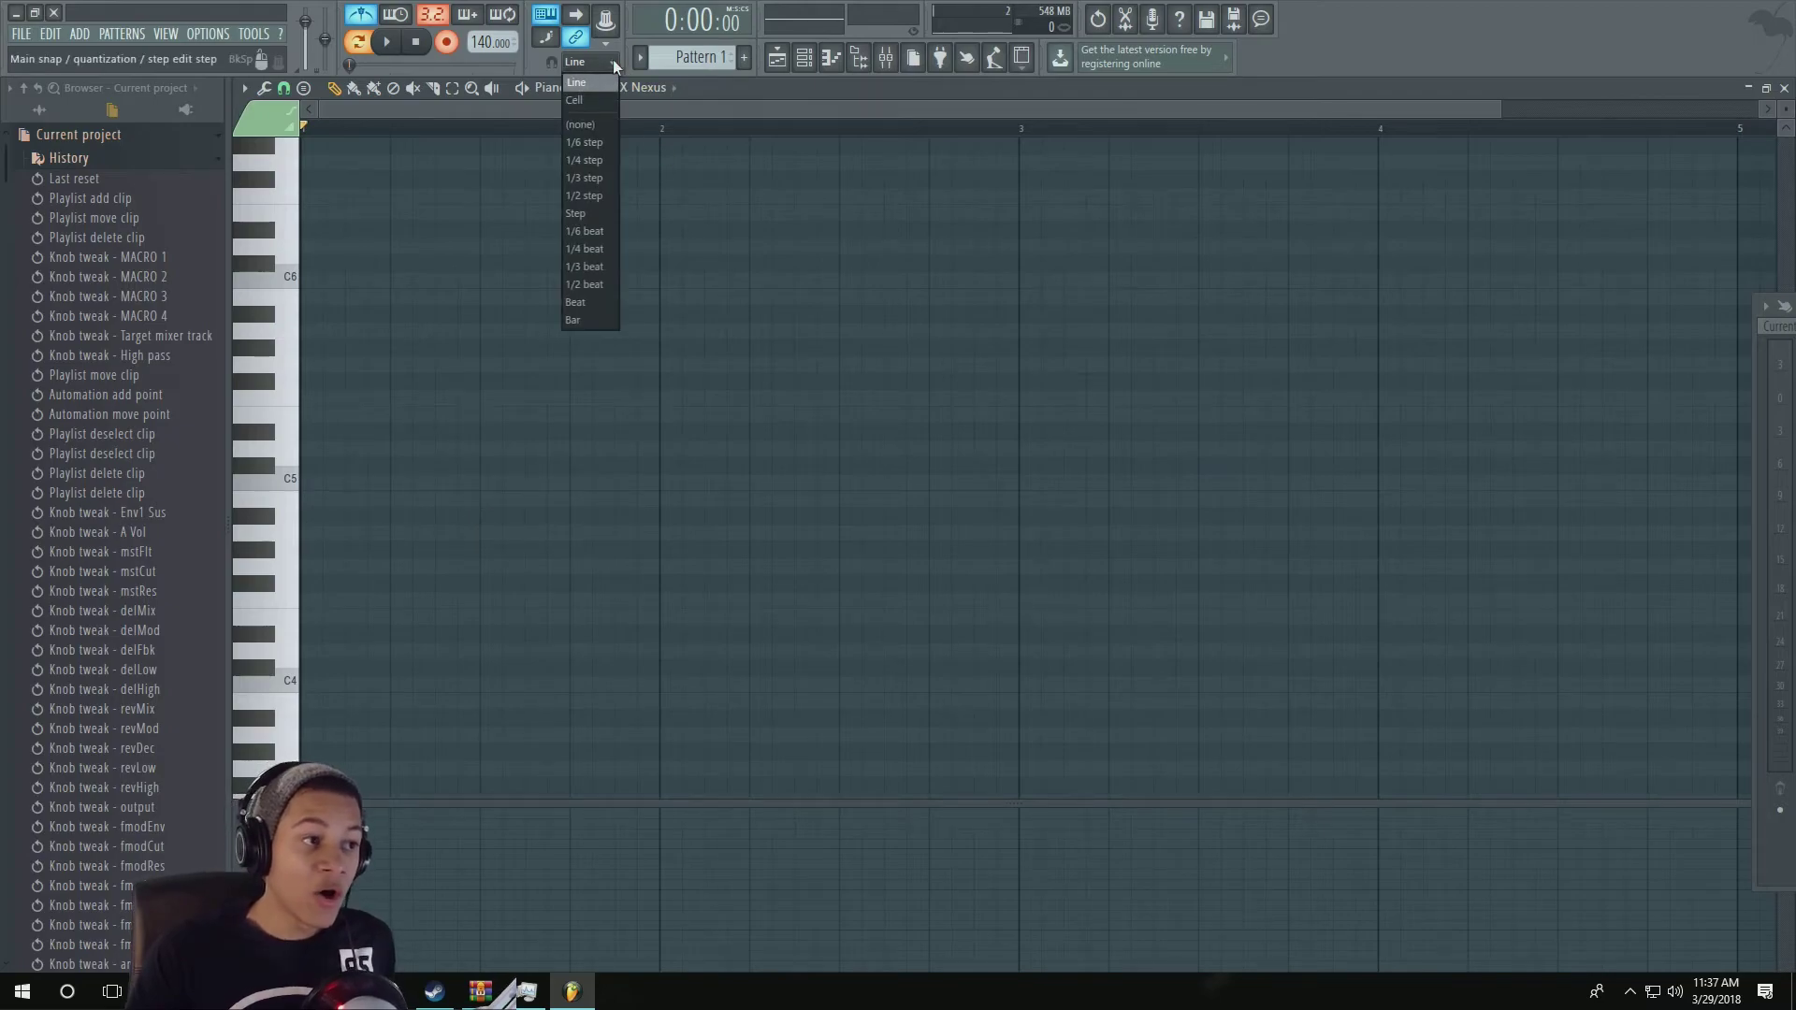
pyautogui.click(613, 63)
pyautogui.click(574, 64)
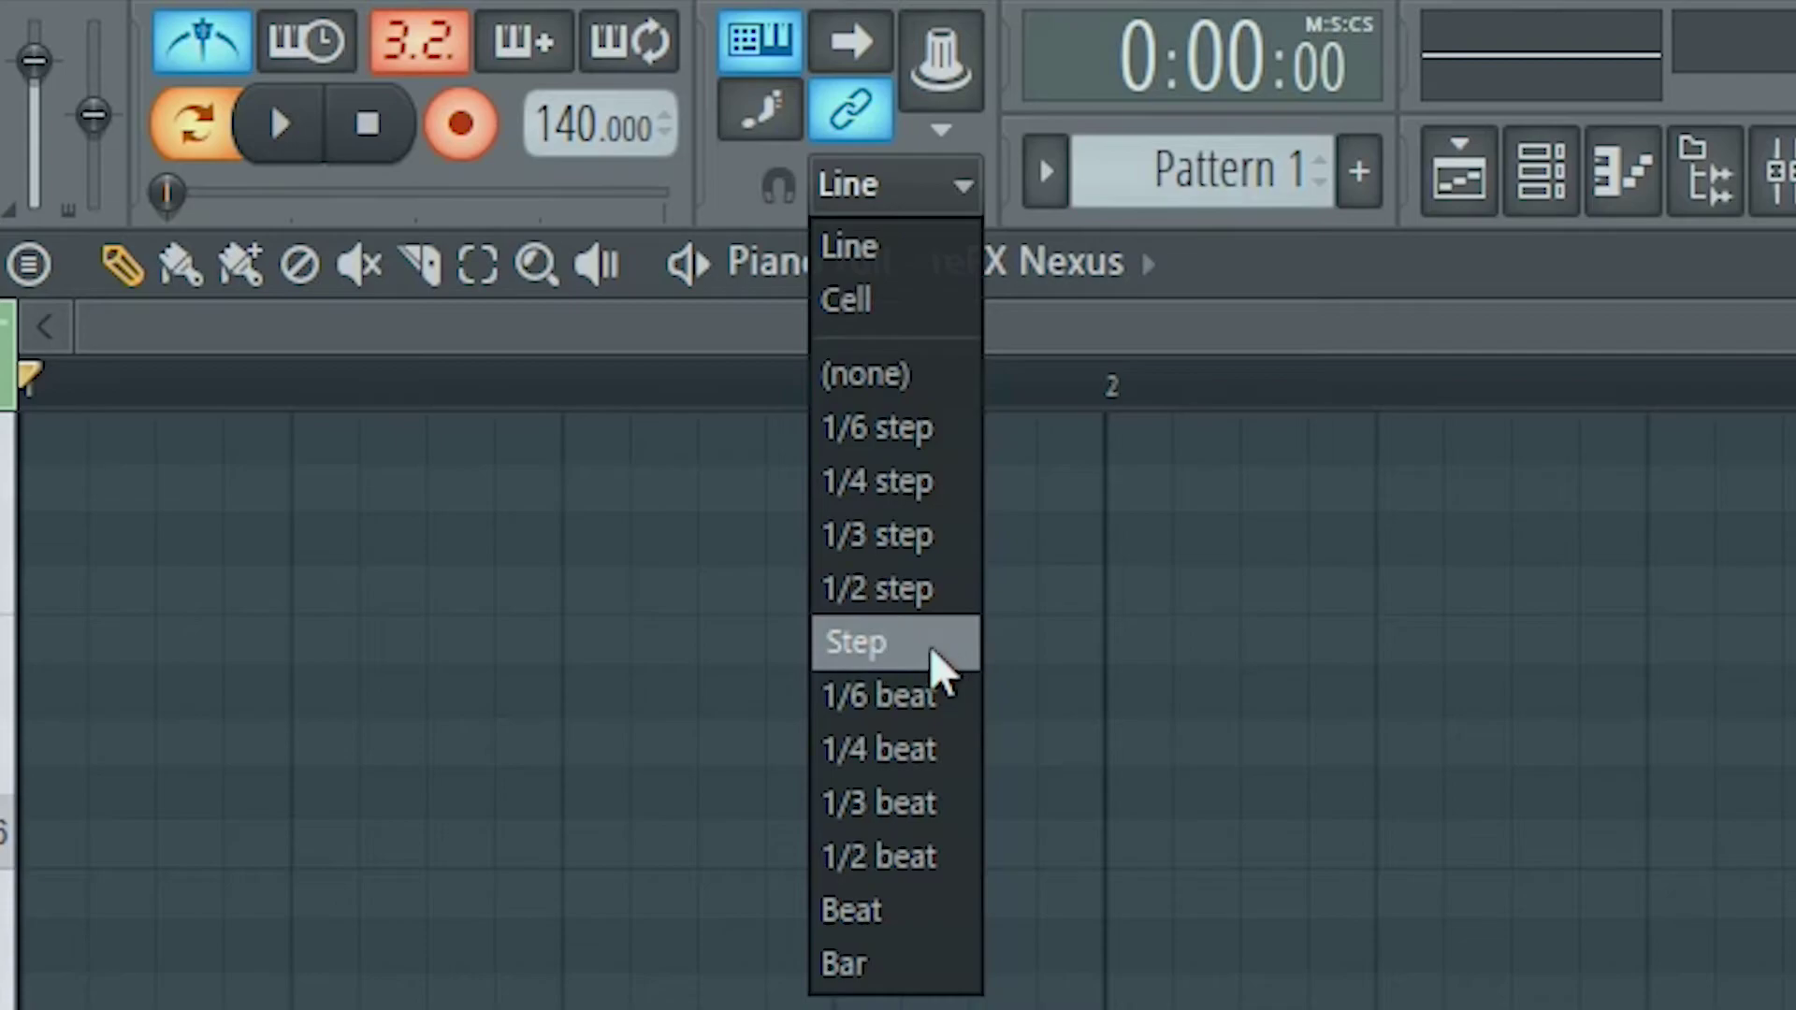
pyautogui.click(897, 642)
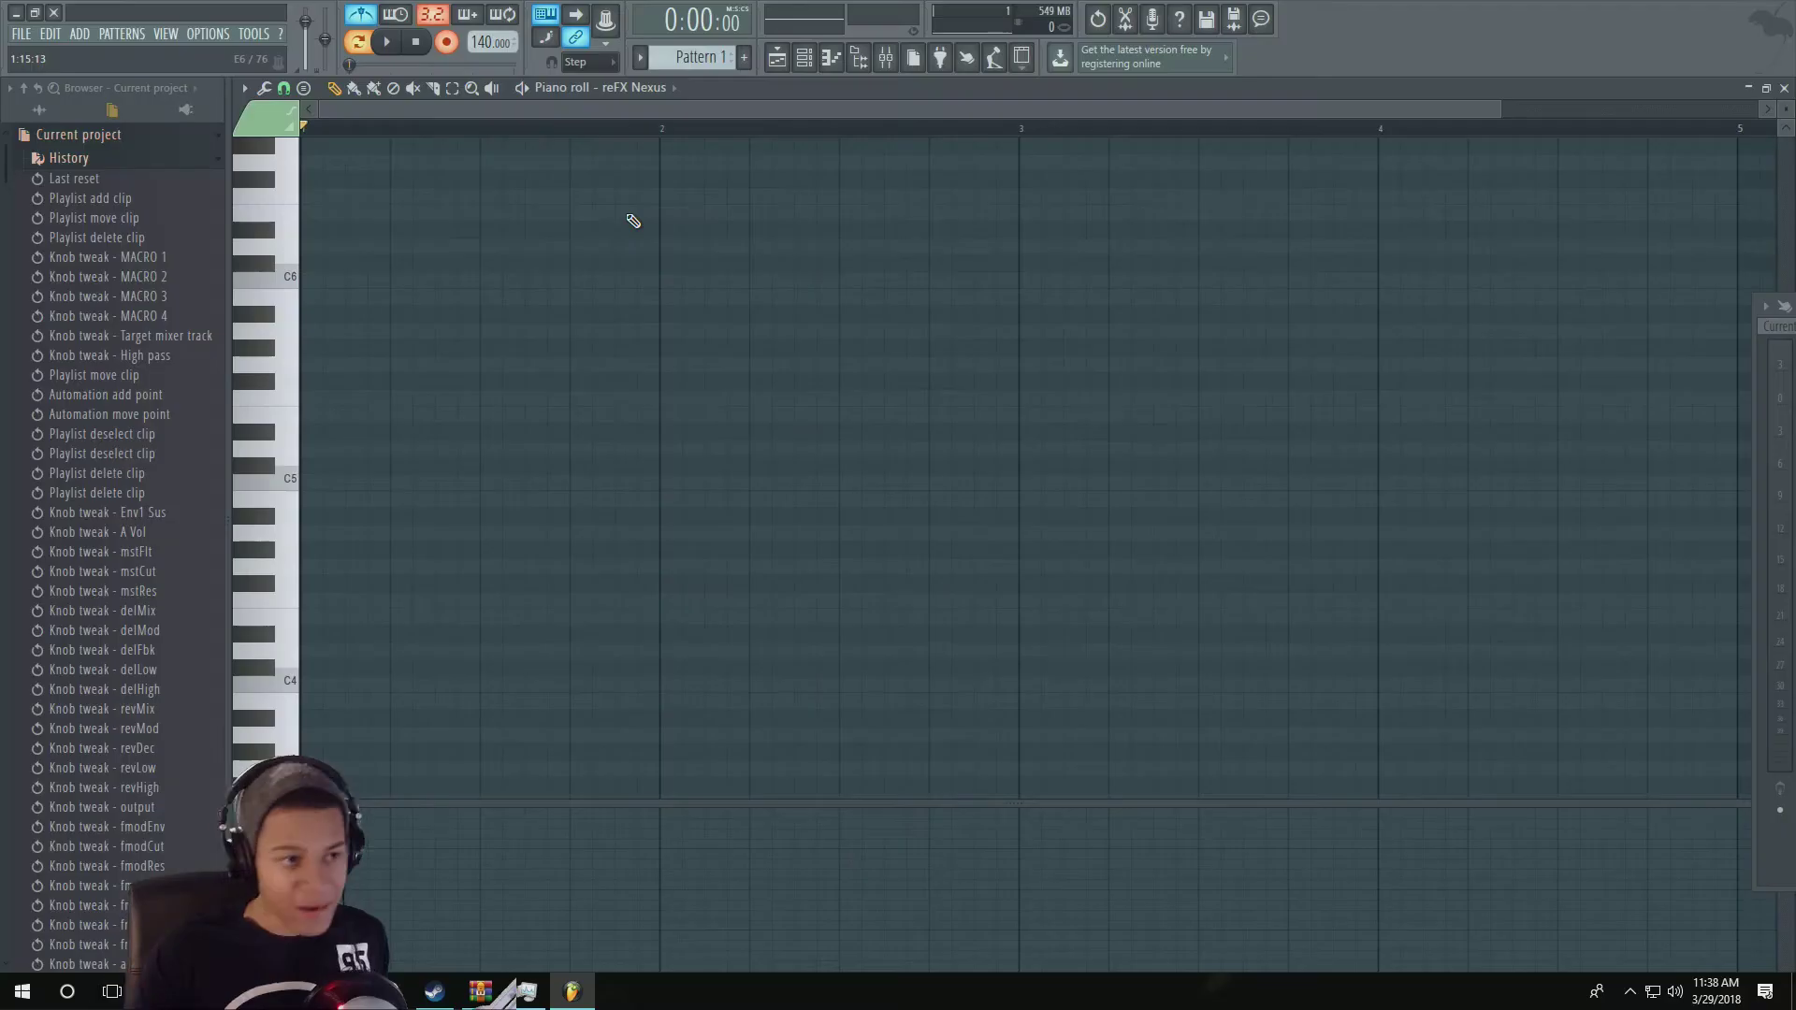
# Step: Examine the recording filter and the quantize options for note start, note end, duration and automations
pyautogui.rightClick(451, 39)
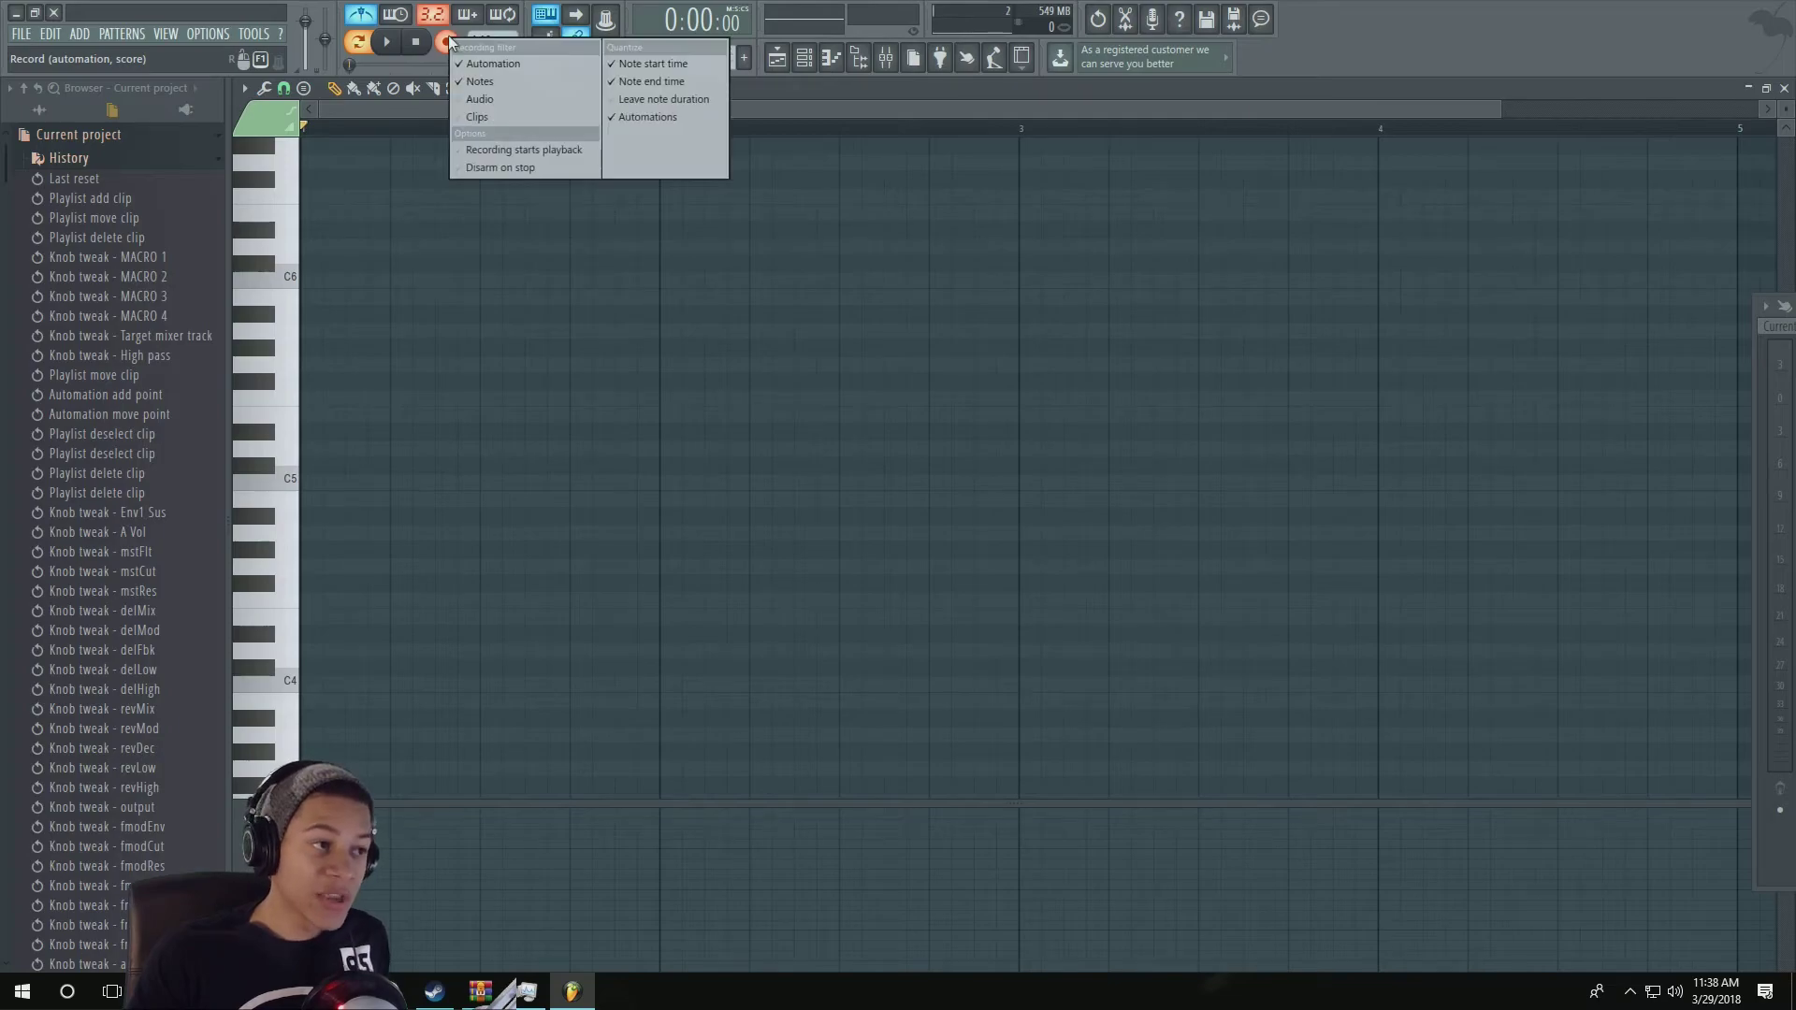
pyautogui.click(451, 40)
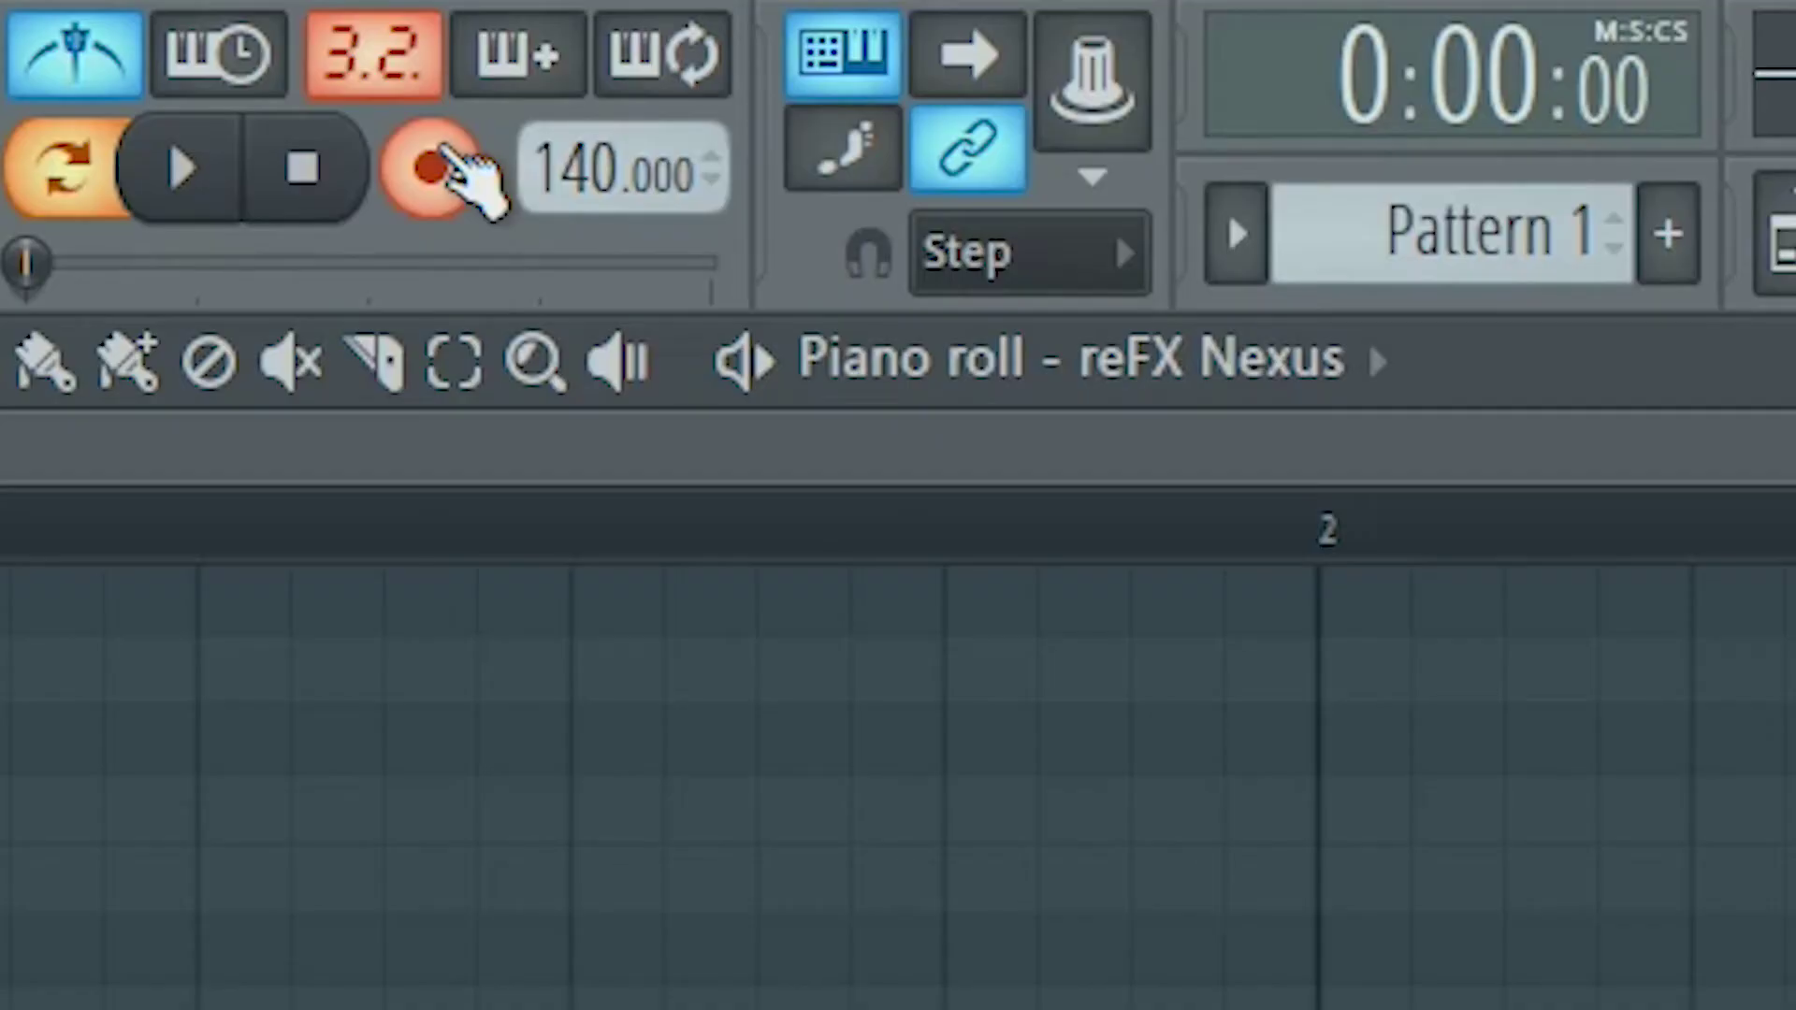
pyautogui.rightClick(443, 149)
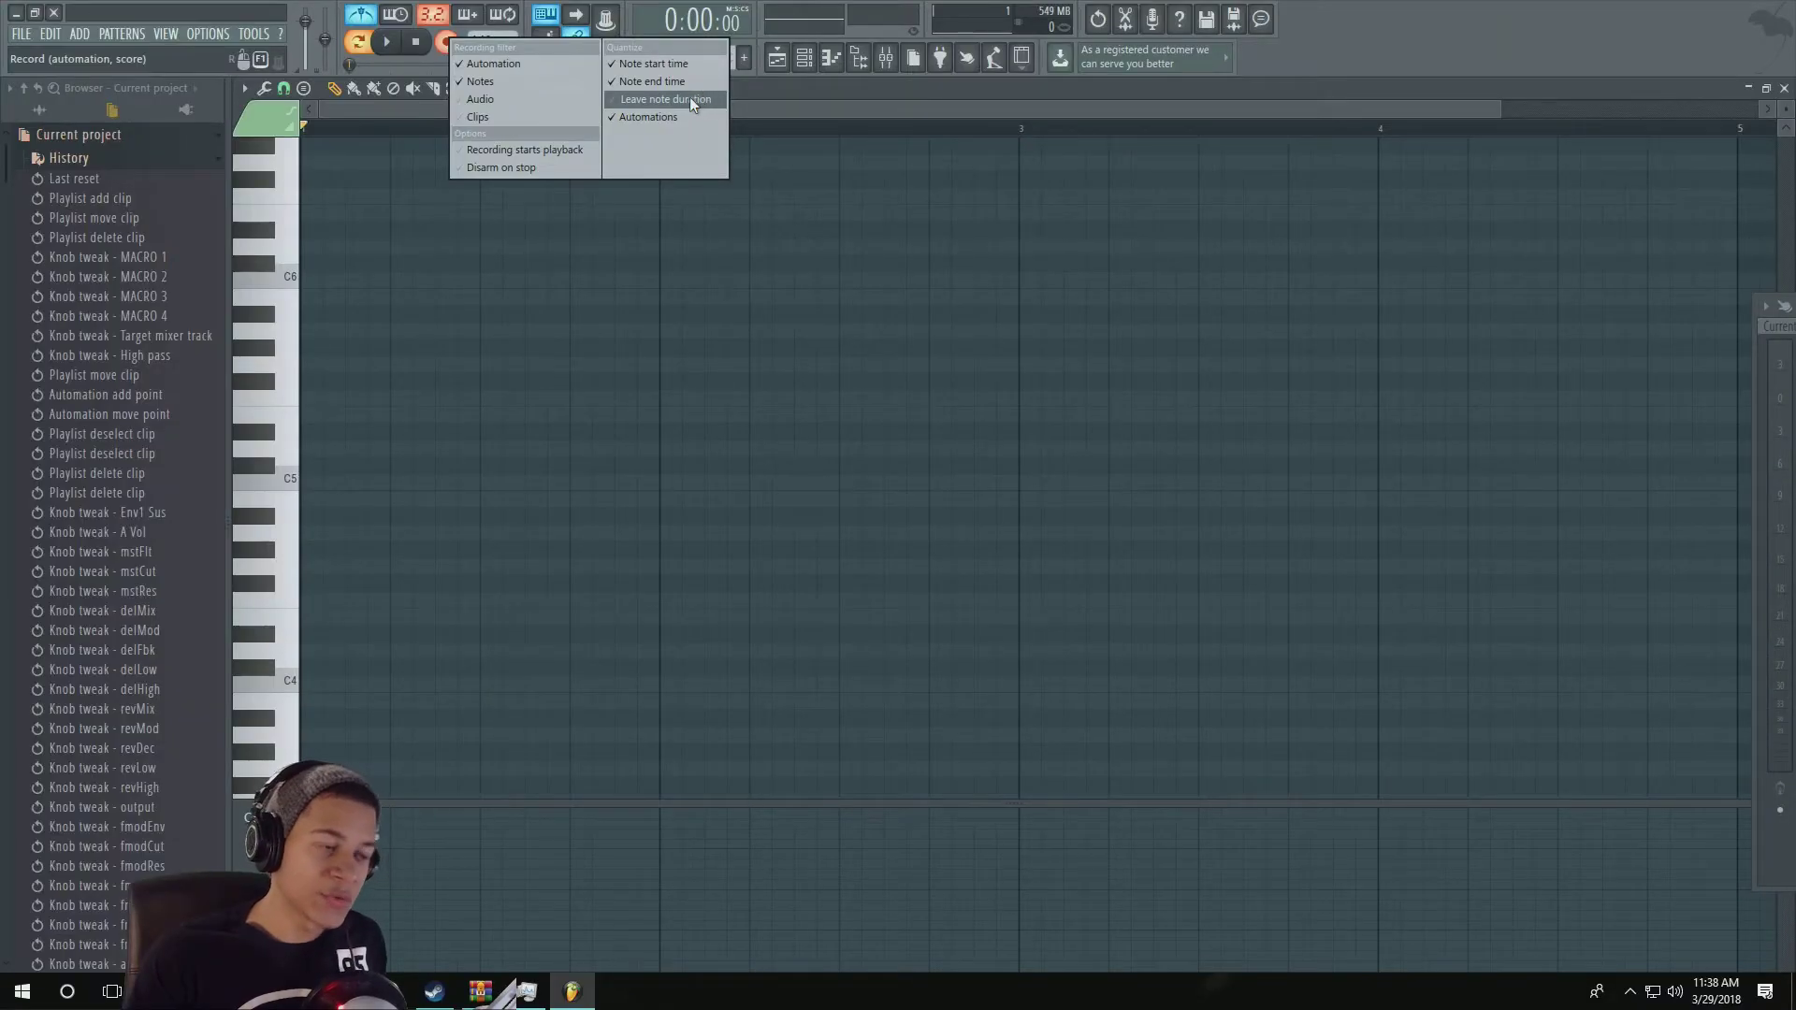
pyautogui.click(441, 56)
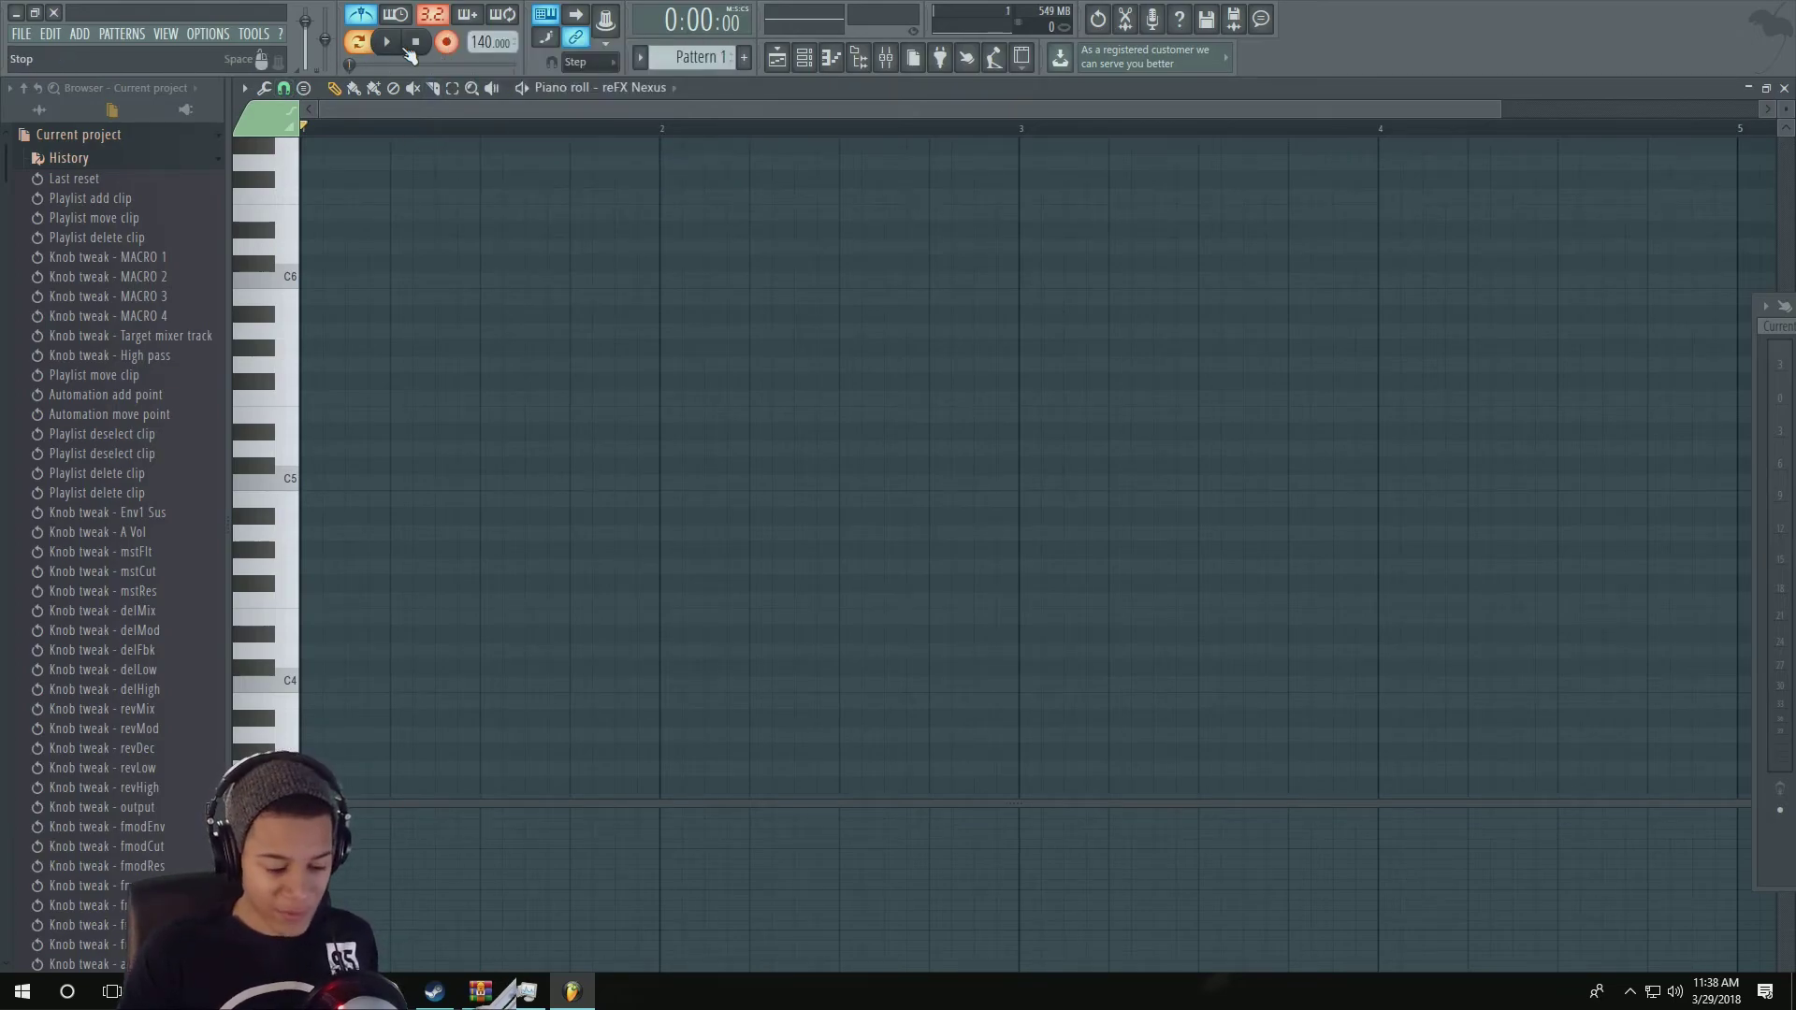
pyautogui.rightClick(446, 41)
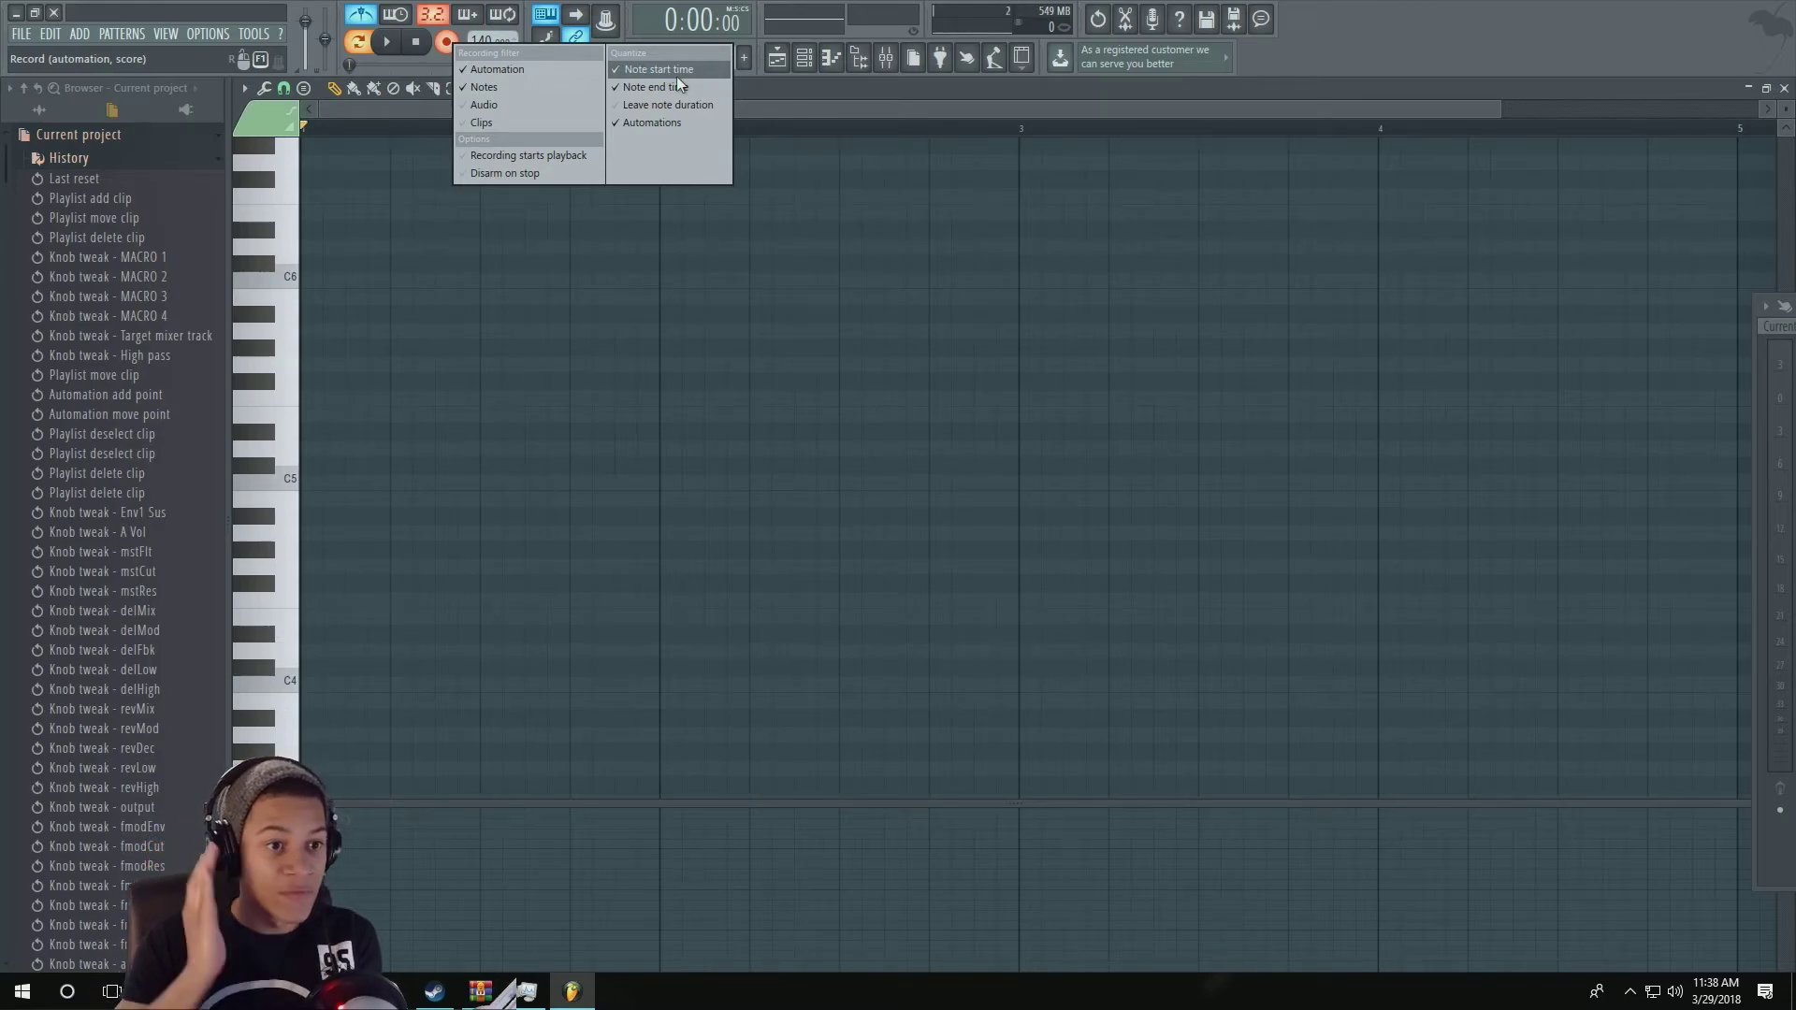
# Step: Try moving a test E5 note by snap steps near the start of bar 1, and delete the note
pyautogui.click(316, 414)
pyautogui.moveTo(369, 421); pyautogui.dragTo(340, 419)
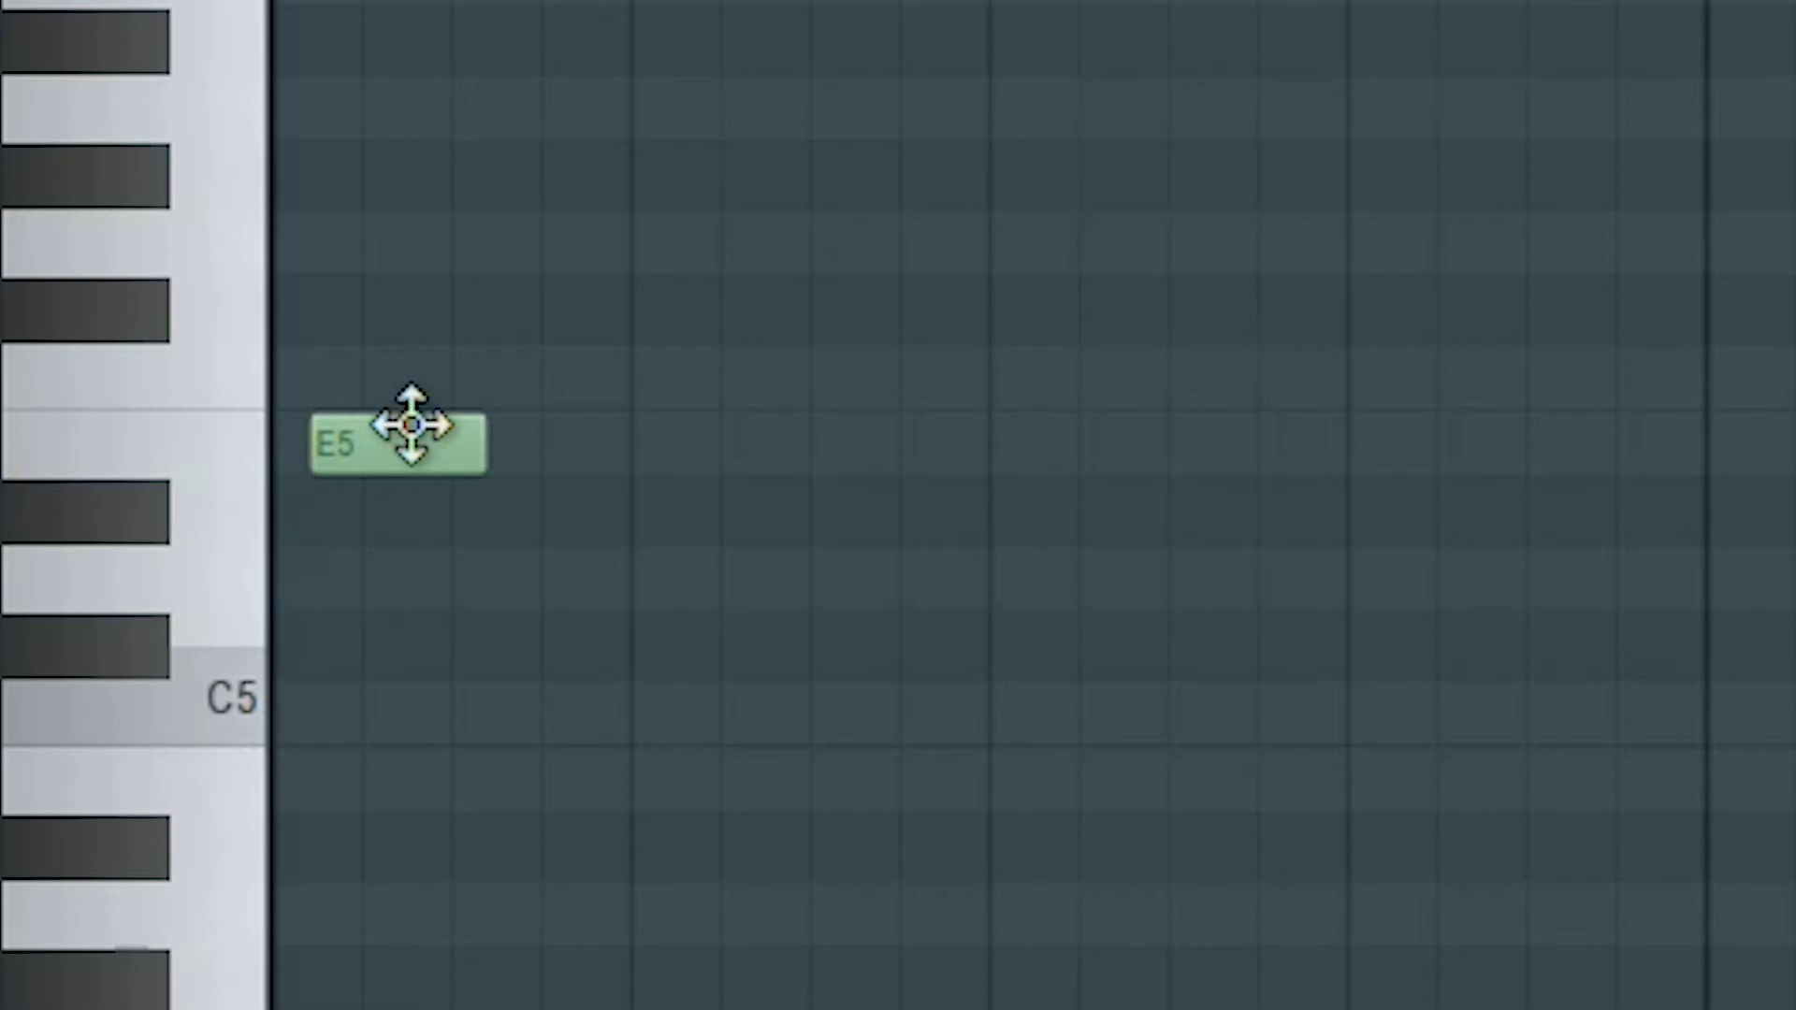
pyautogui.moveTo(433, 447); pyautogui.dragTo(402, 524)
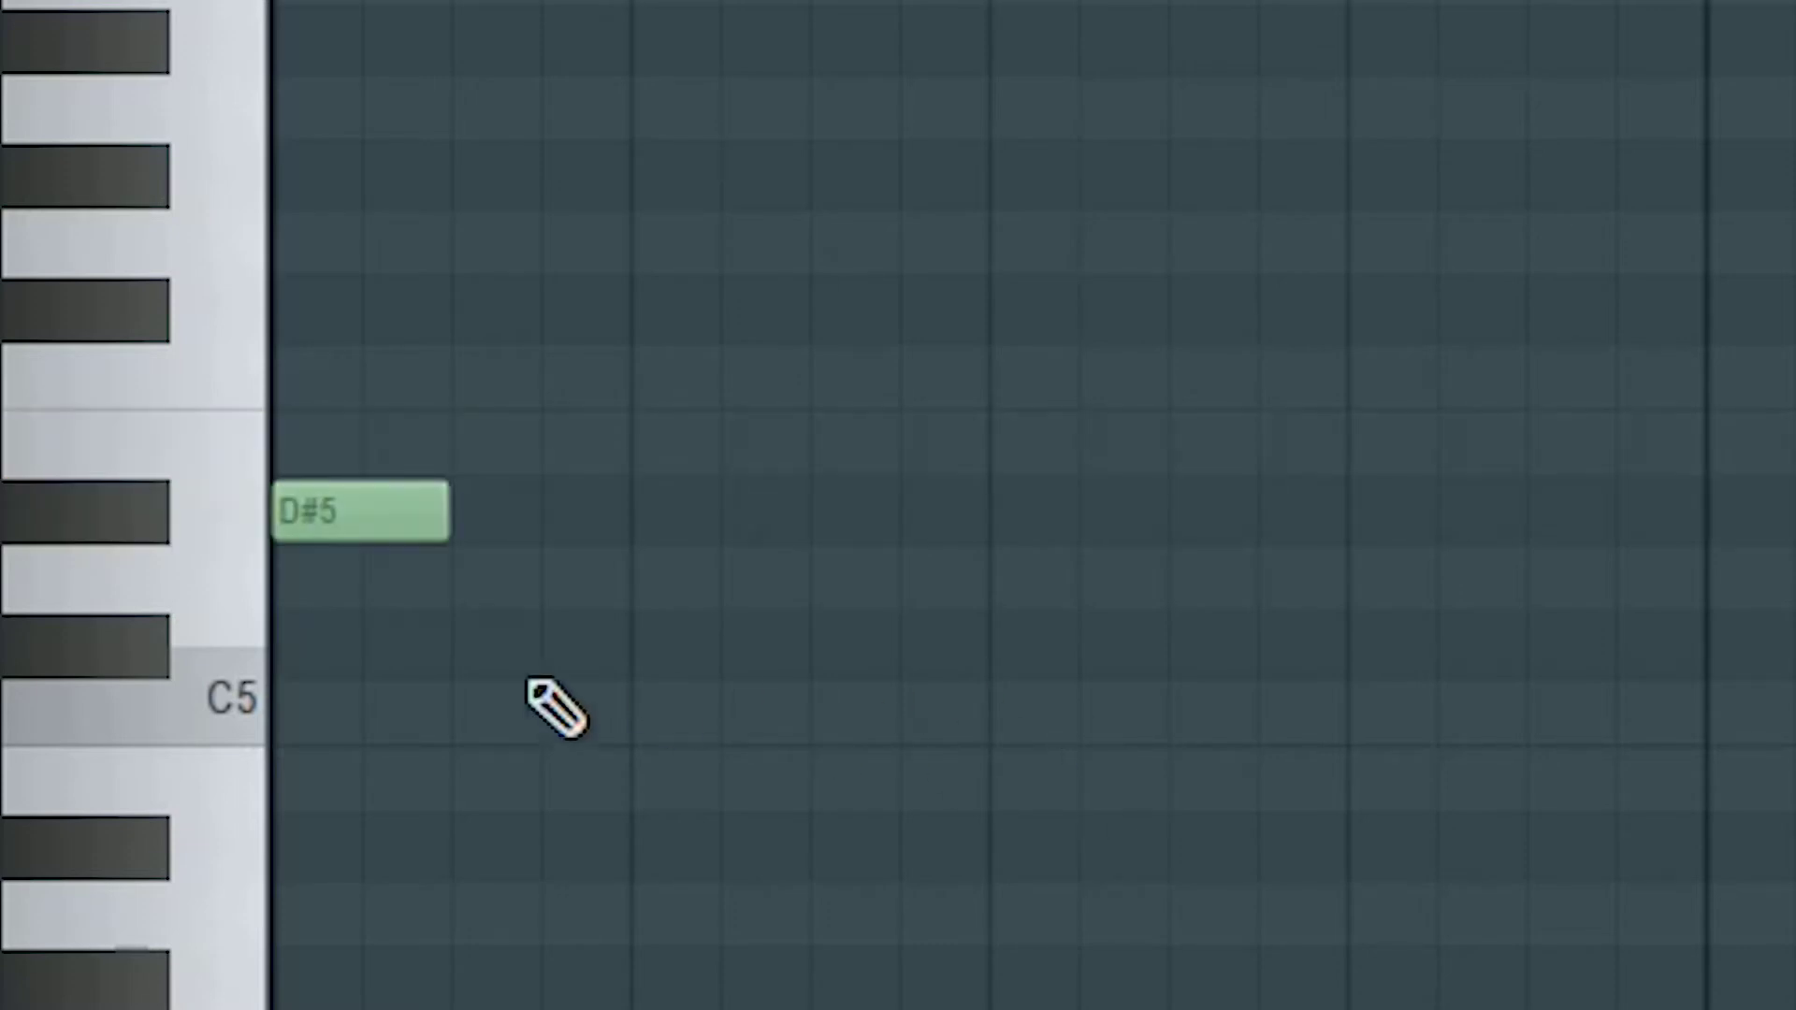
pyautogui.moveTo(280, 535); pyautogui.dragTo(245, 466)
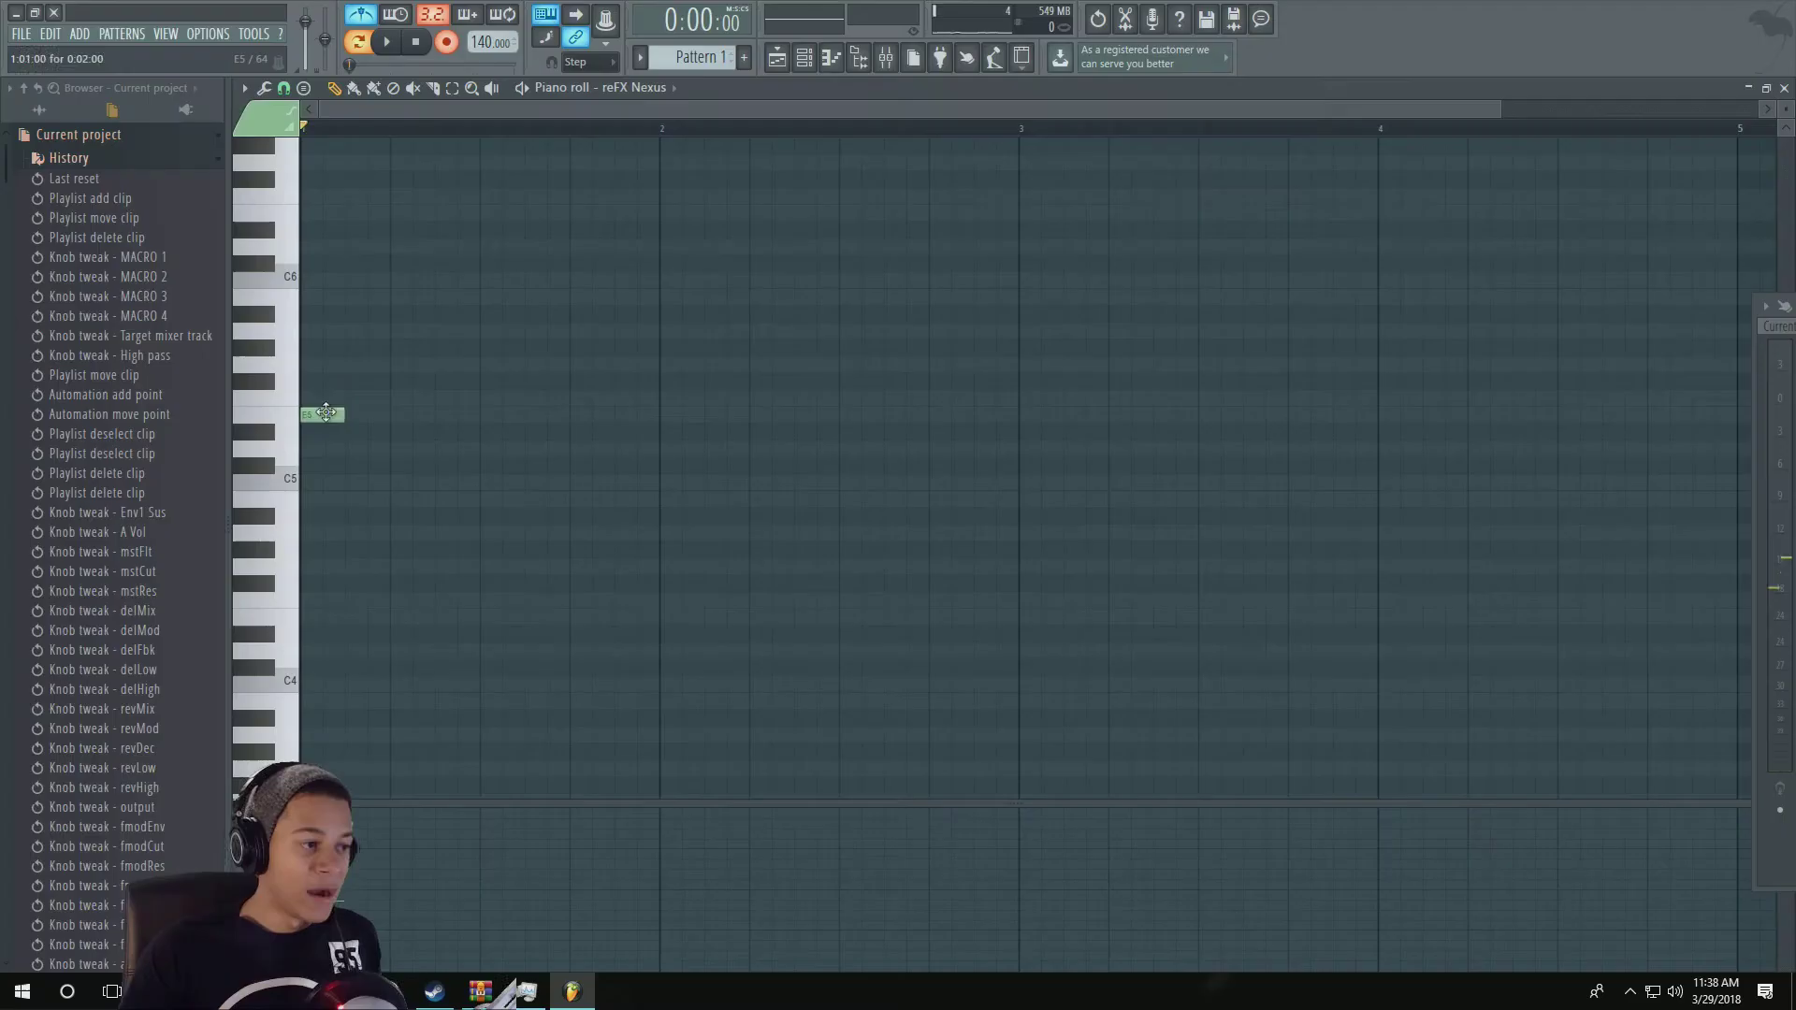
pyautogui.rightClick(374, 449)
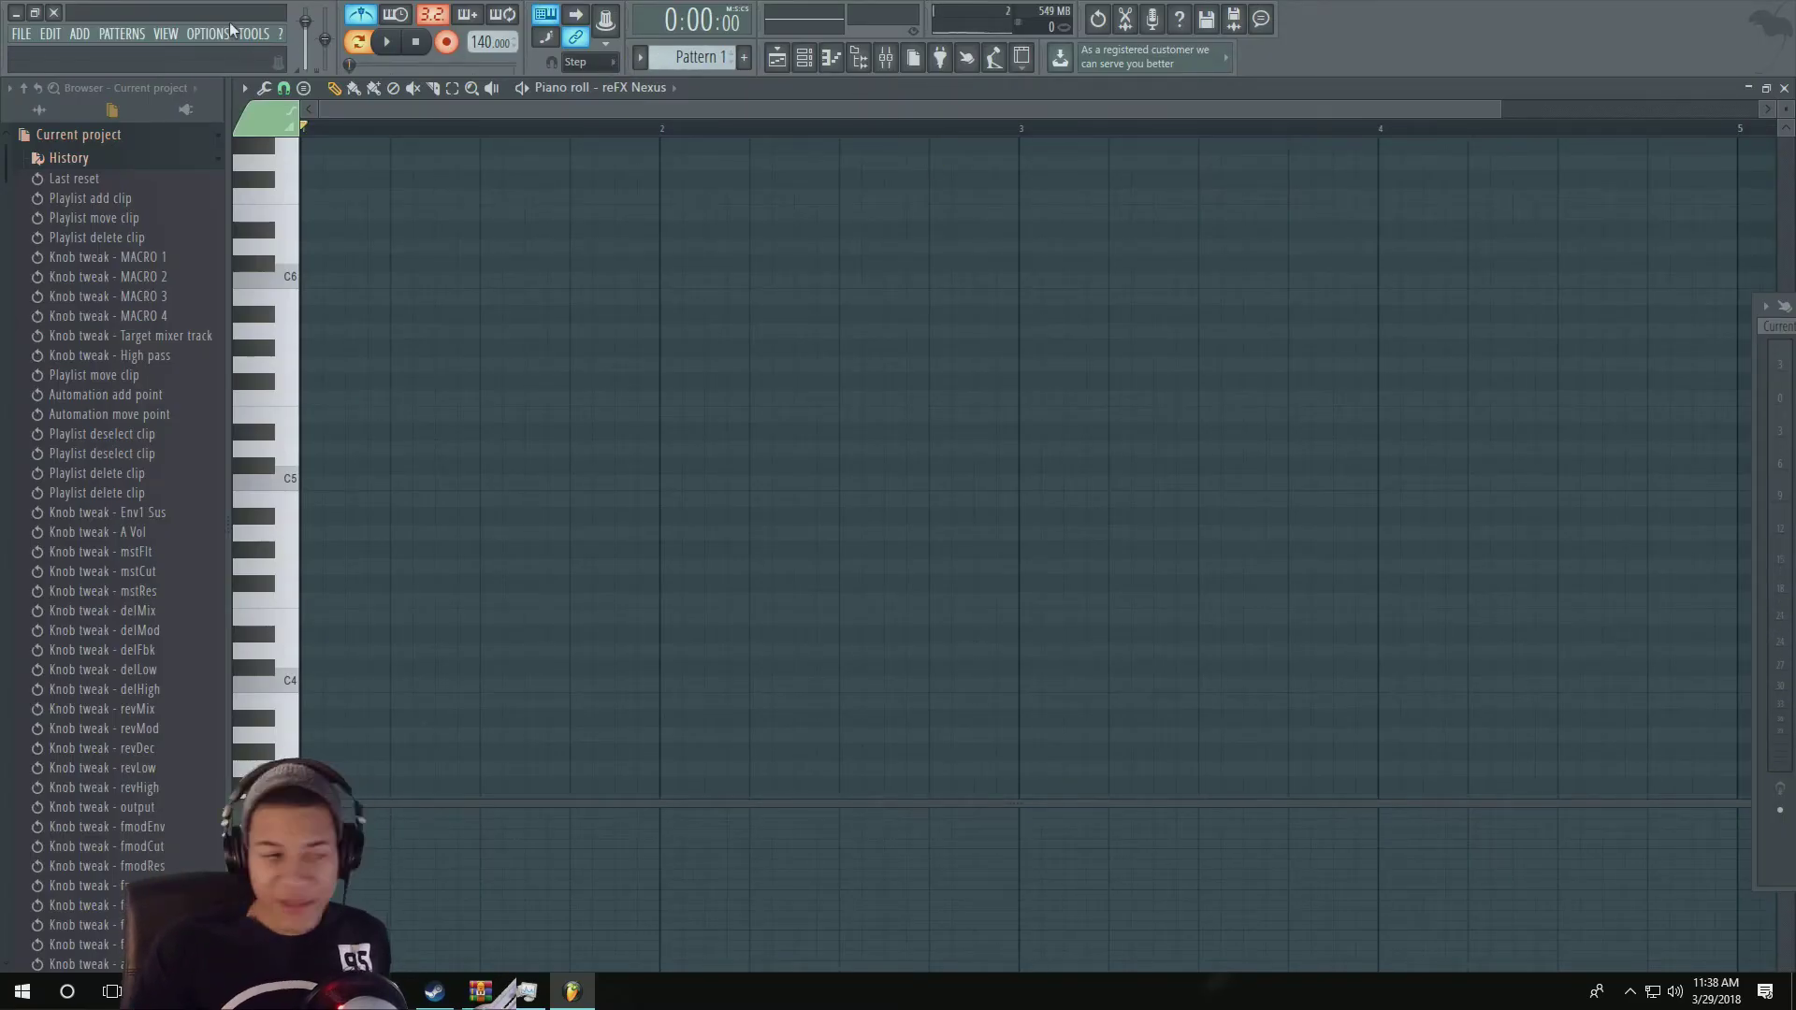
# Step: Record a live chord performance from the MIDI keyboard into the Nexus piano roll over about four bars
pyautogui.press('space')
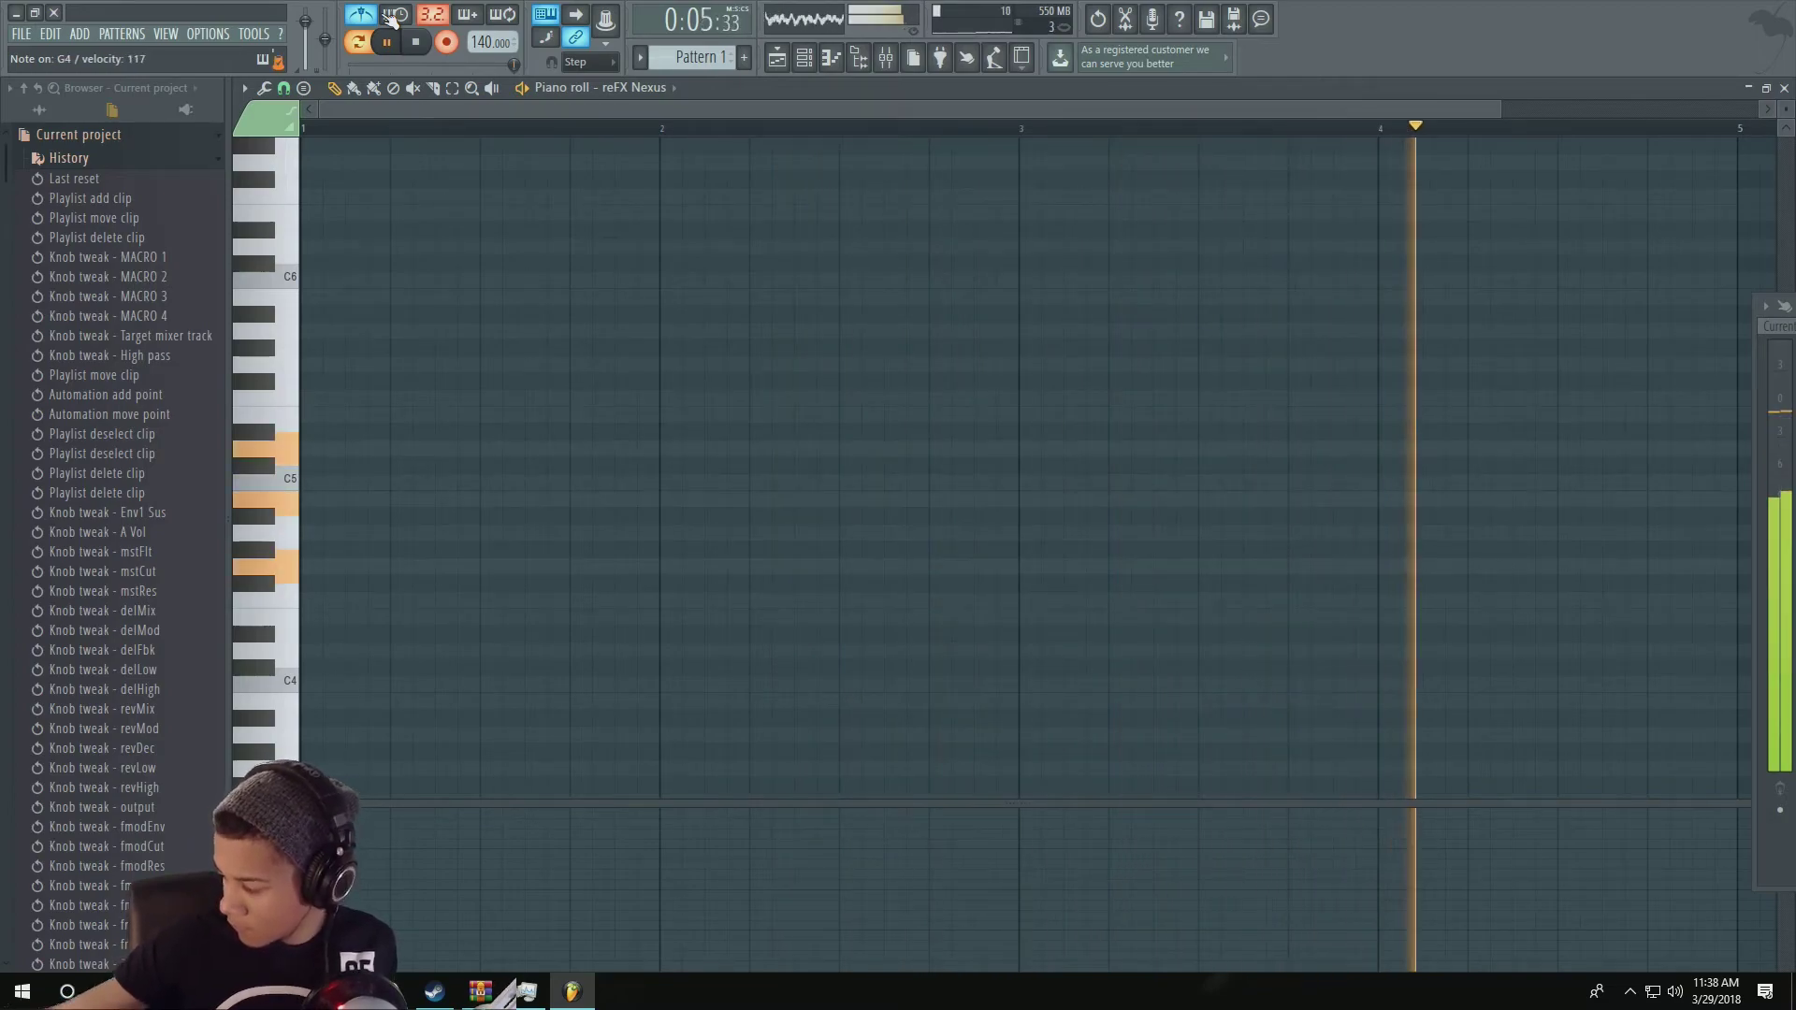
pyautogui.press('space')
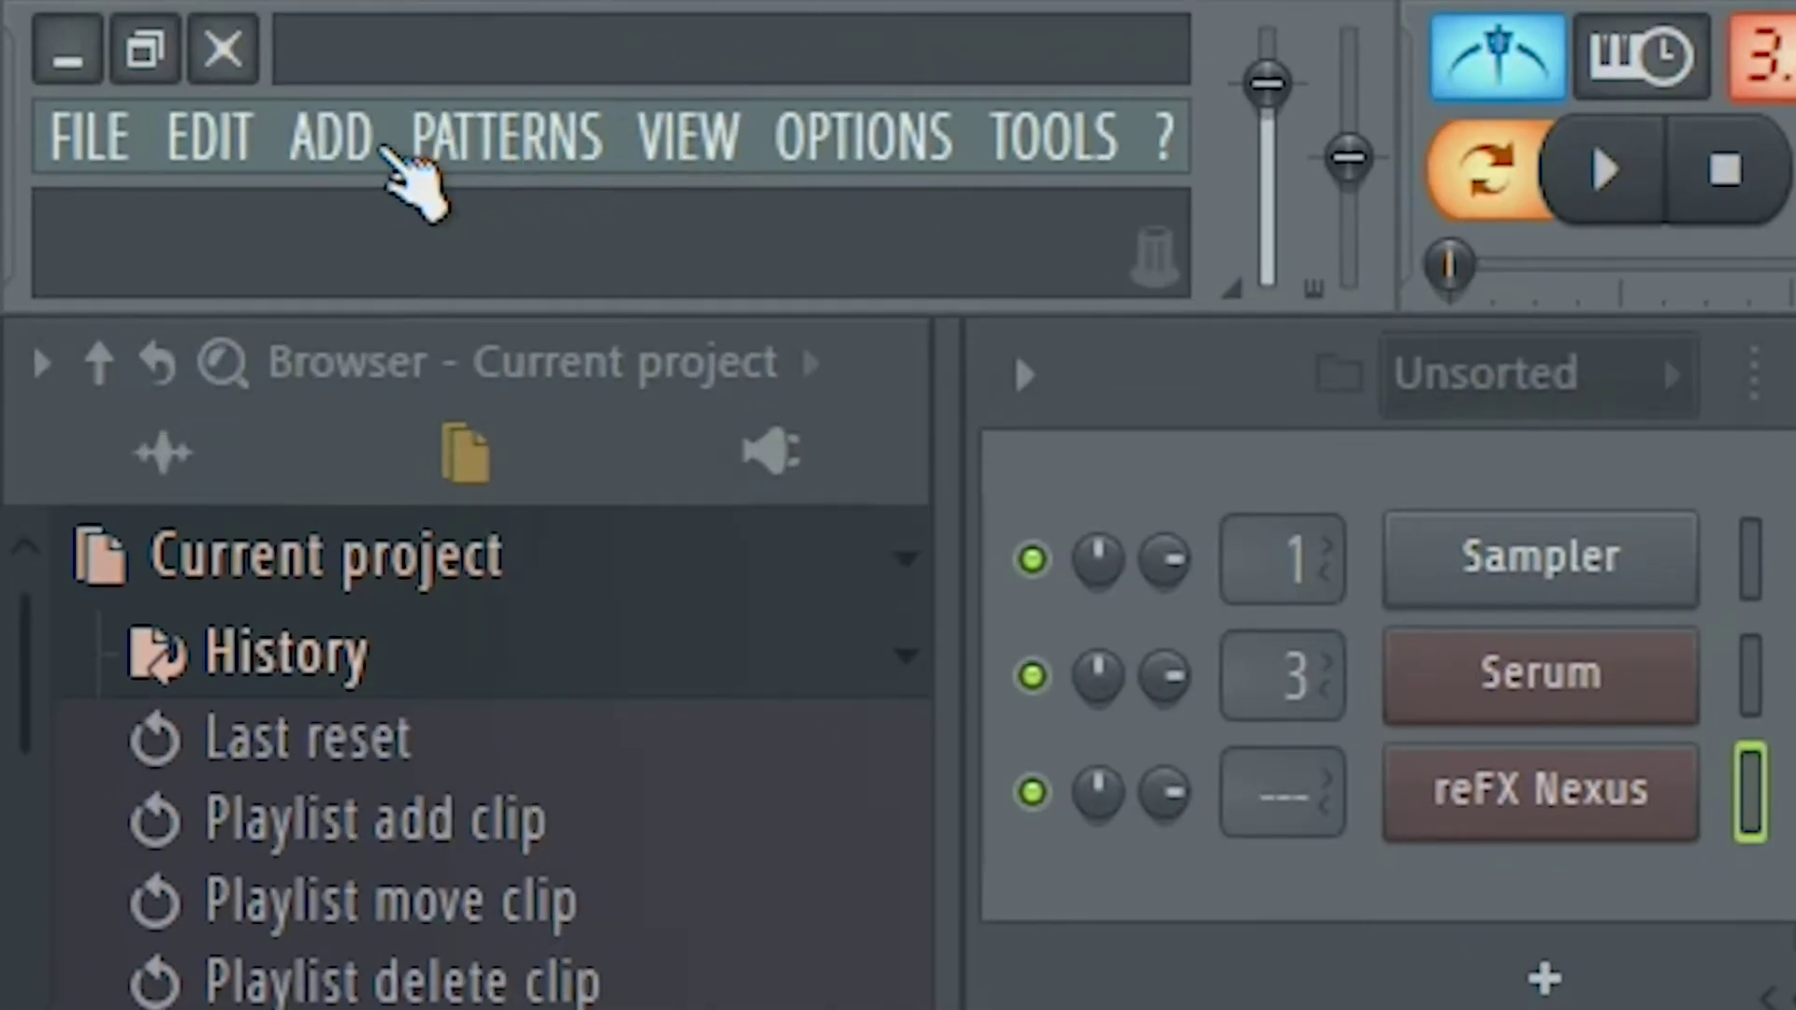
# Step: Look up the commands for refreshing the plugin list with a fast scan and for managing plugins
pyautogui.click(89, 37)
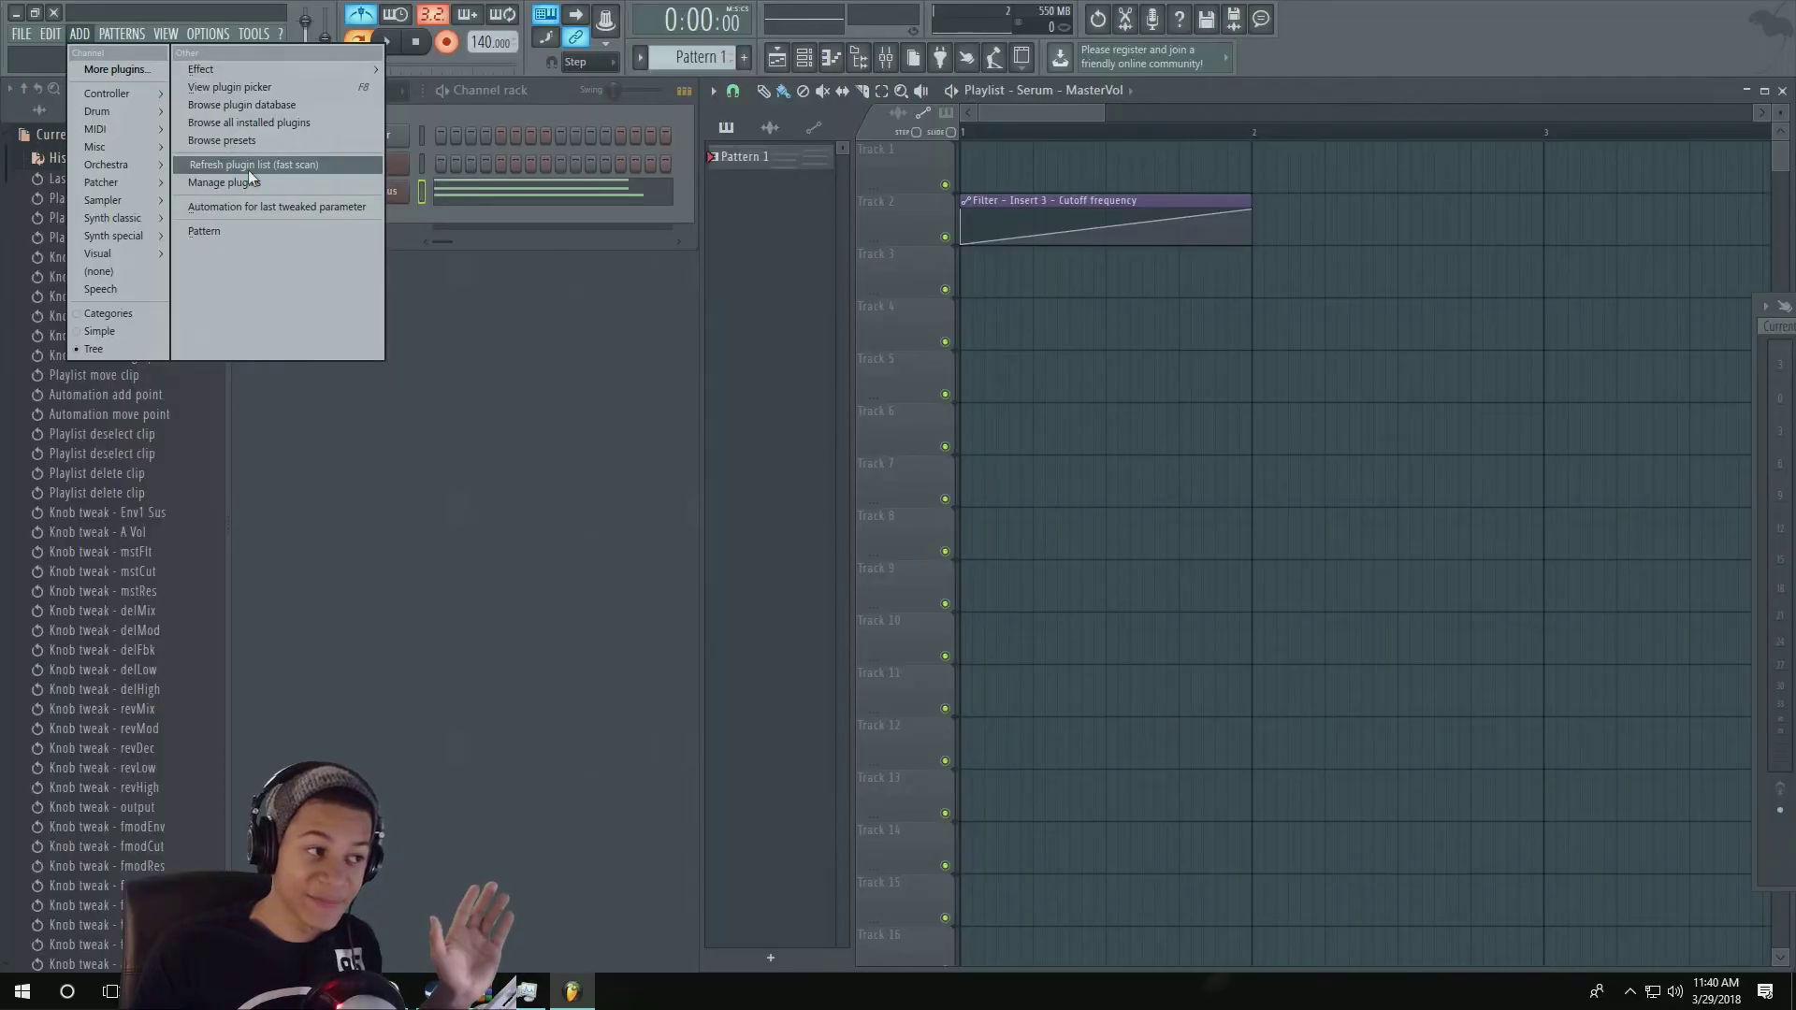
pyautogui.click(813, 550)
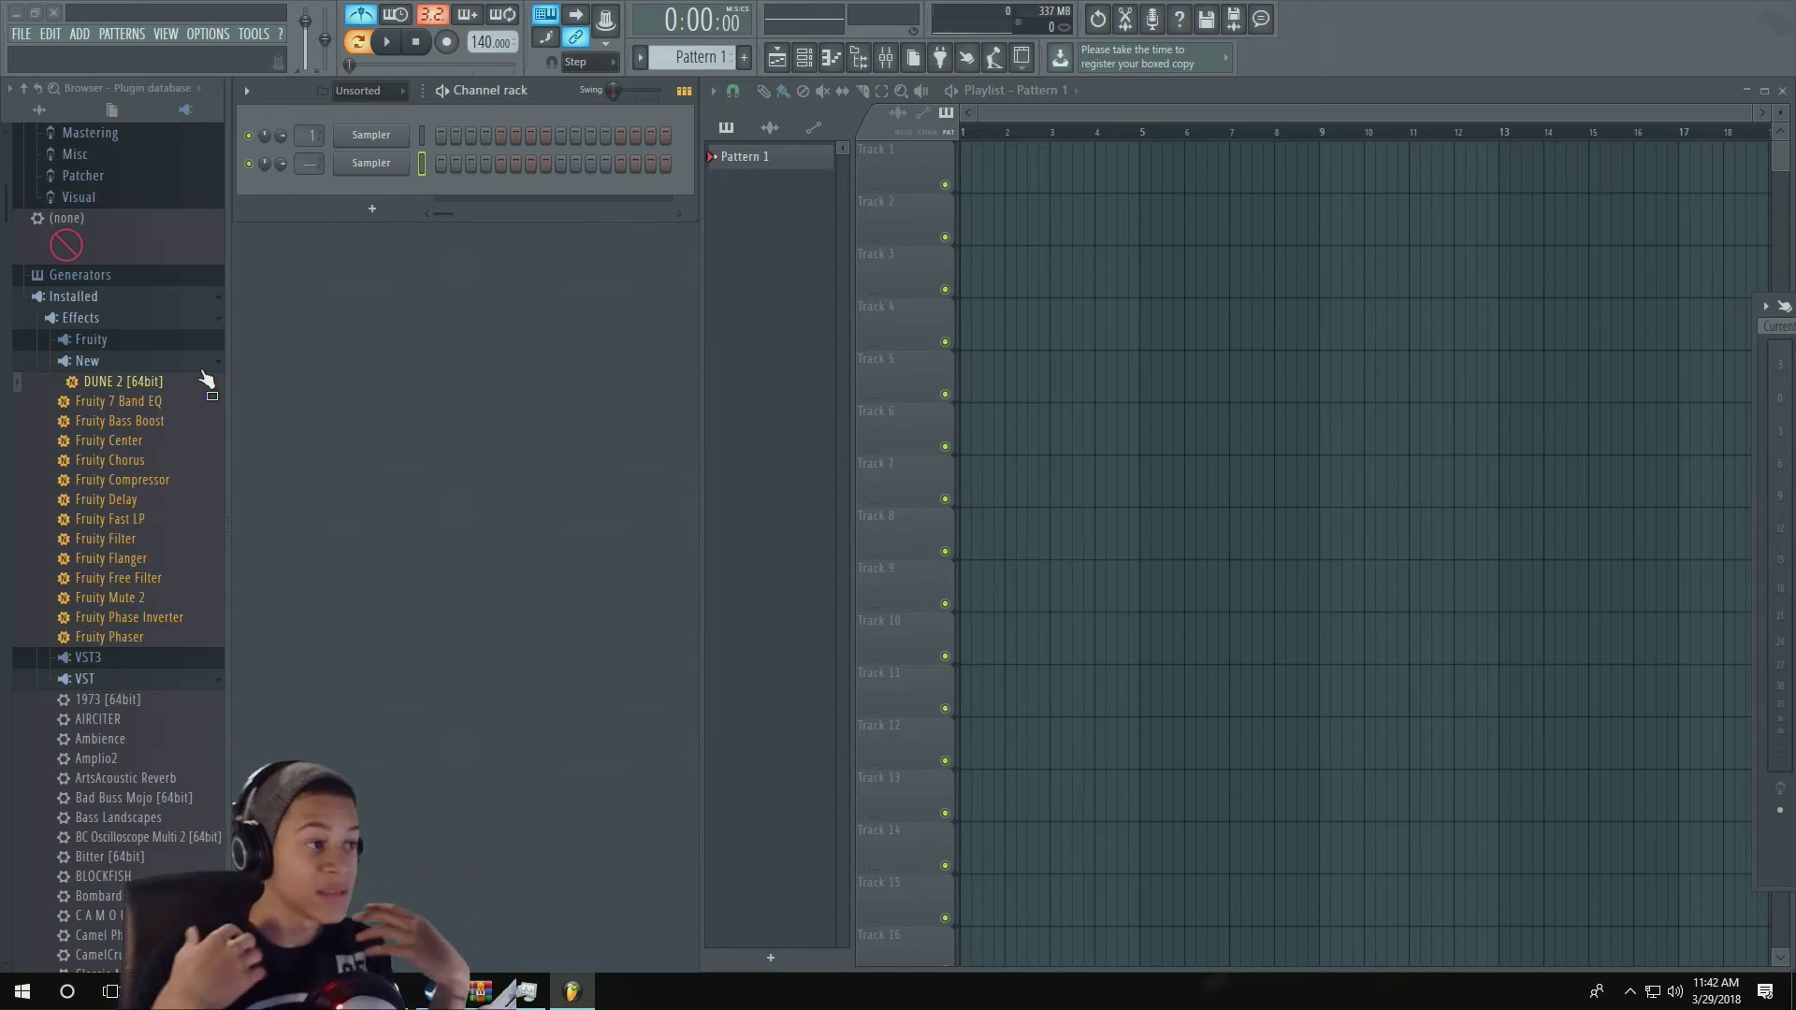
# Step: Try the Categories and Simple layouts for the list of plugins offered when inserting or replacing a channel
pyautogui.rightClick(385, 171)
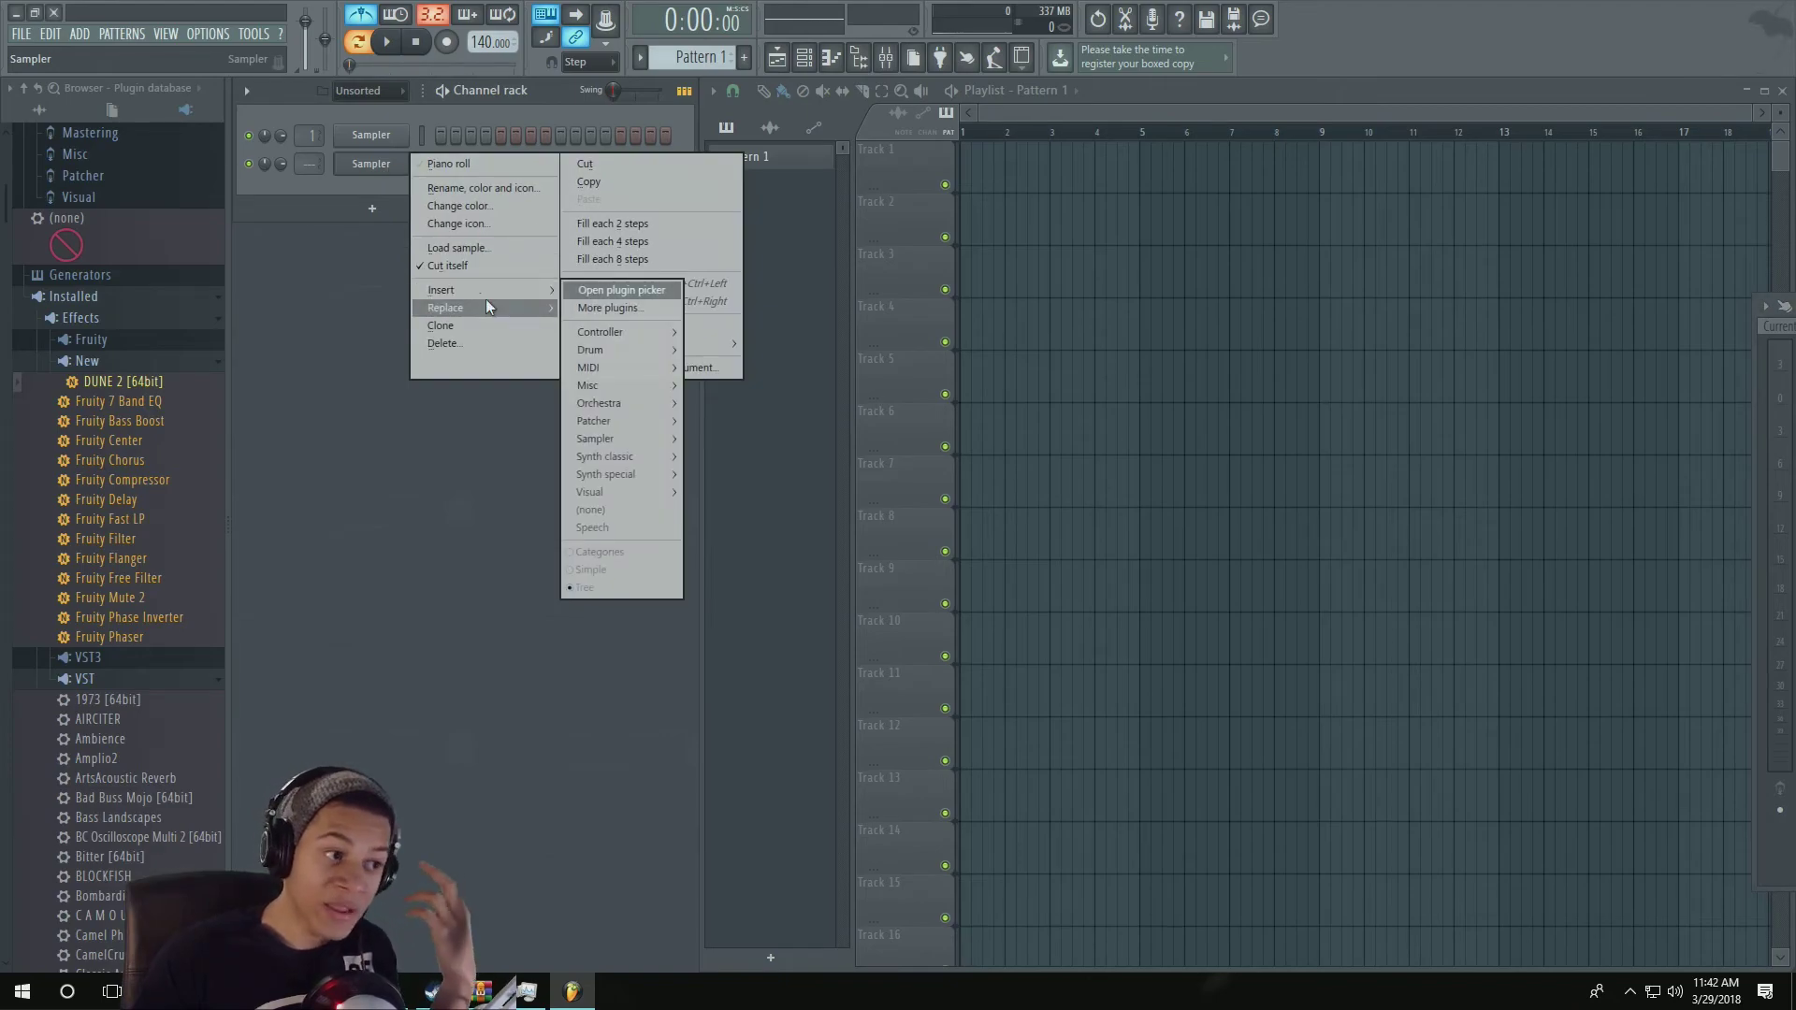
pyautogui.moveTo(487, 307)
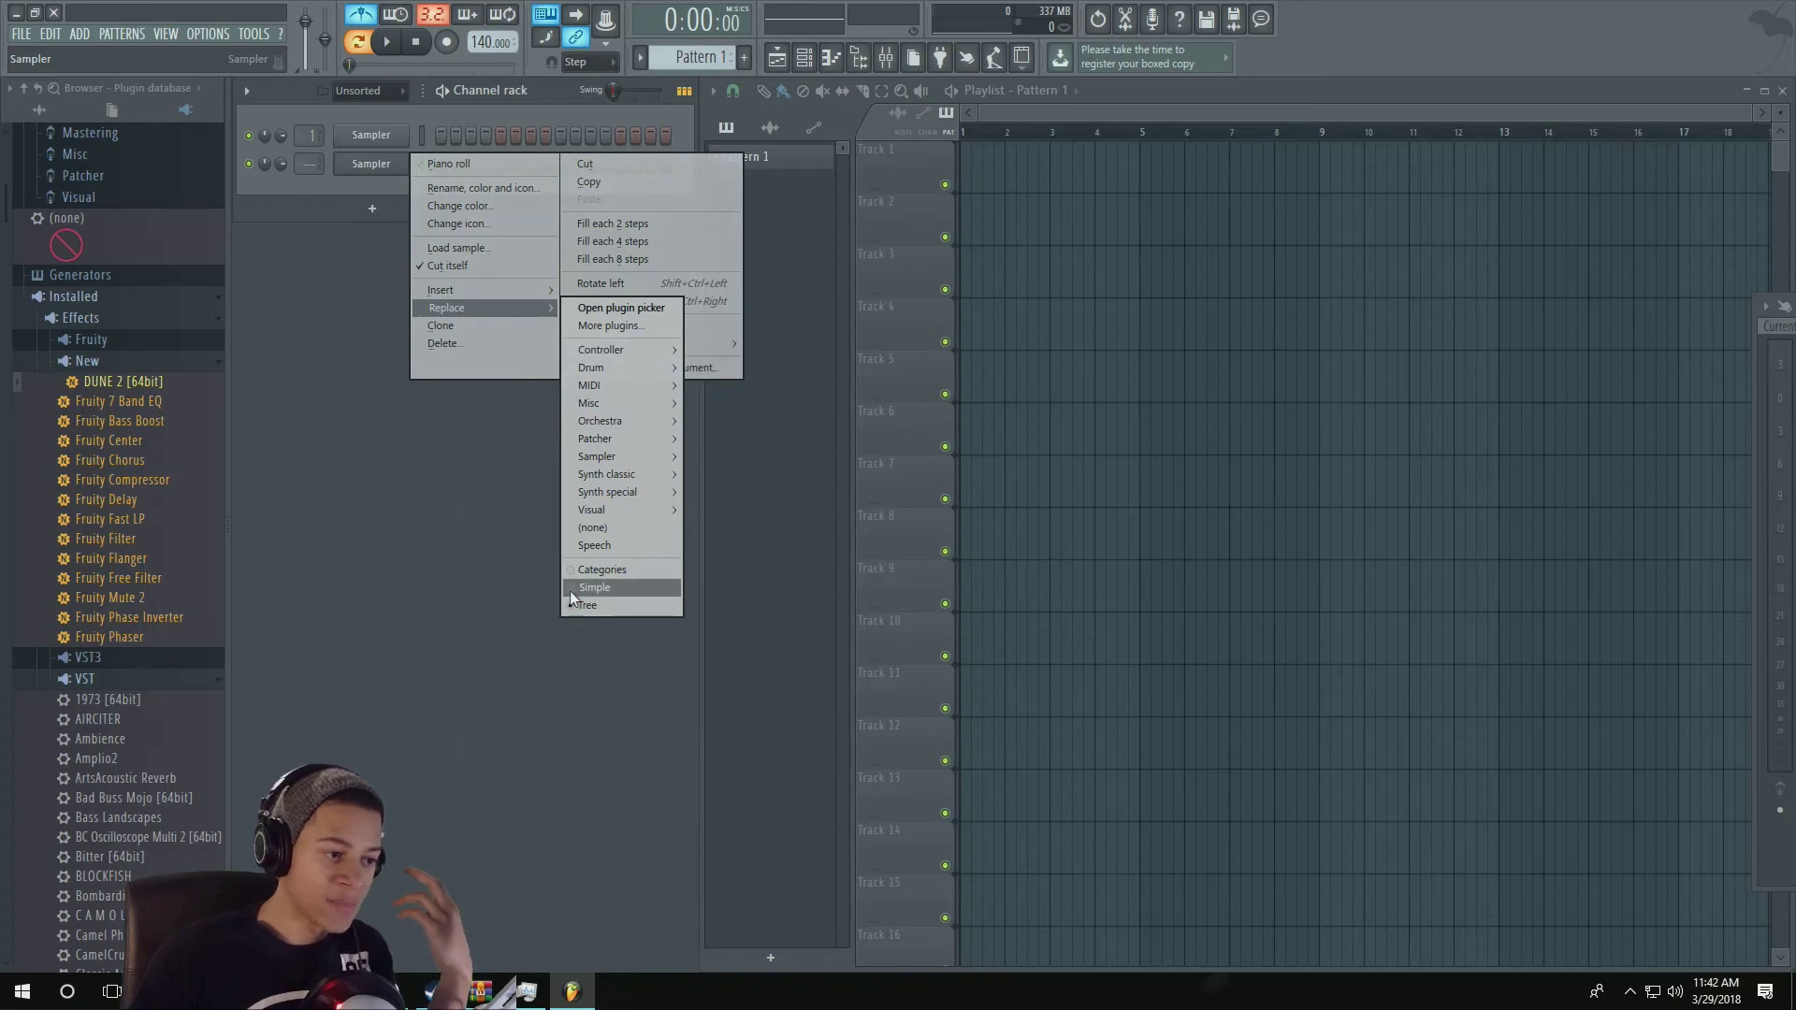
pyautogui.click(608, 570)
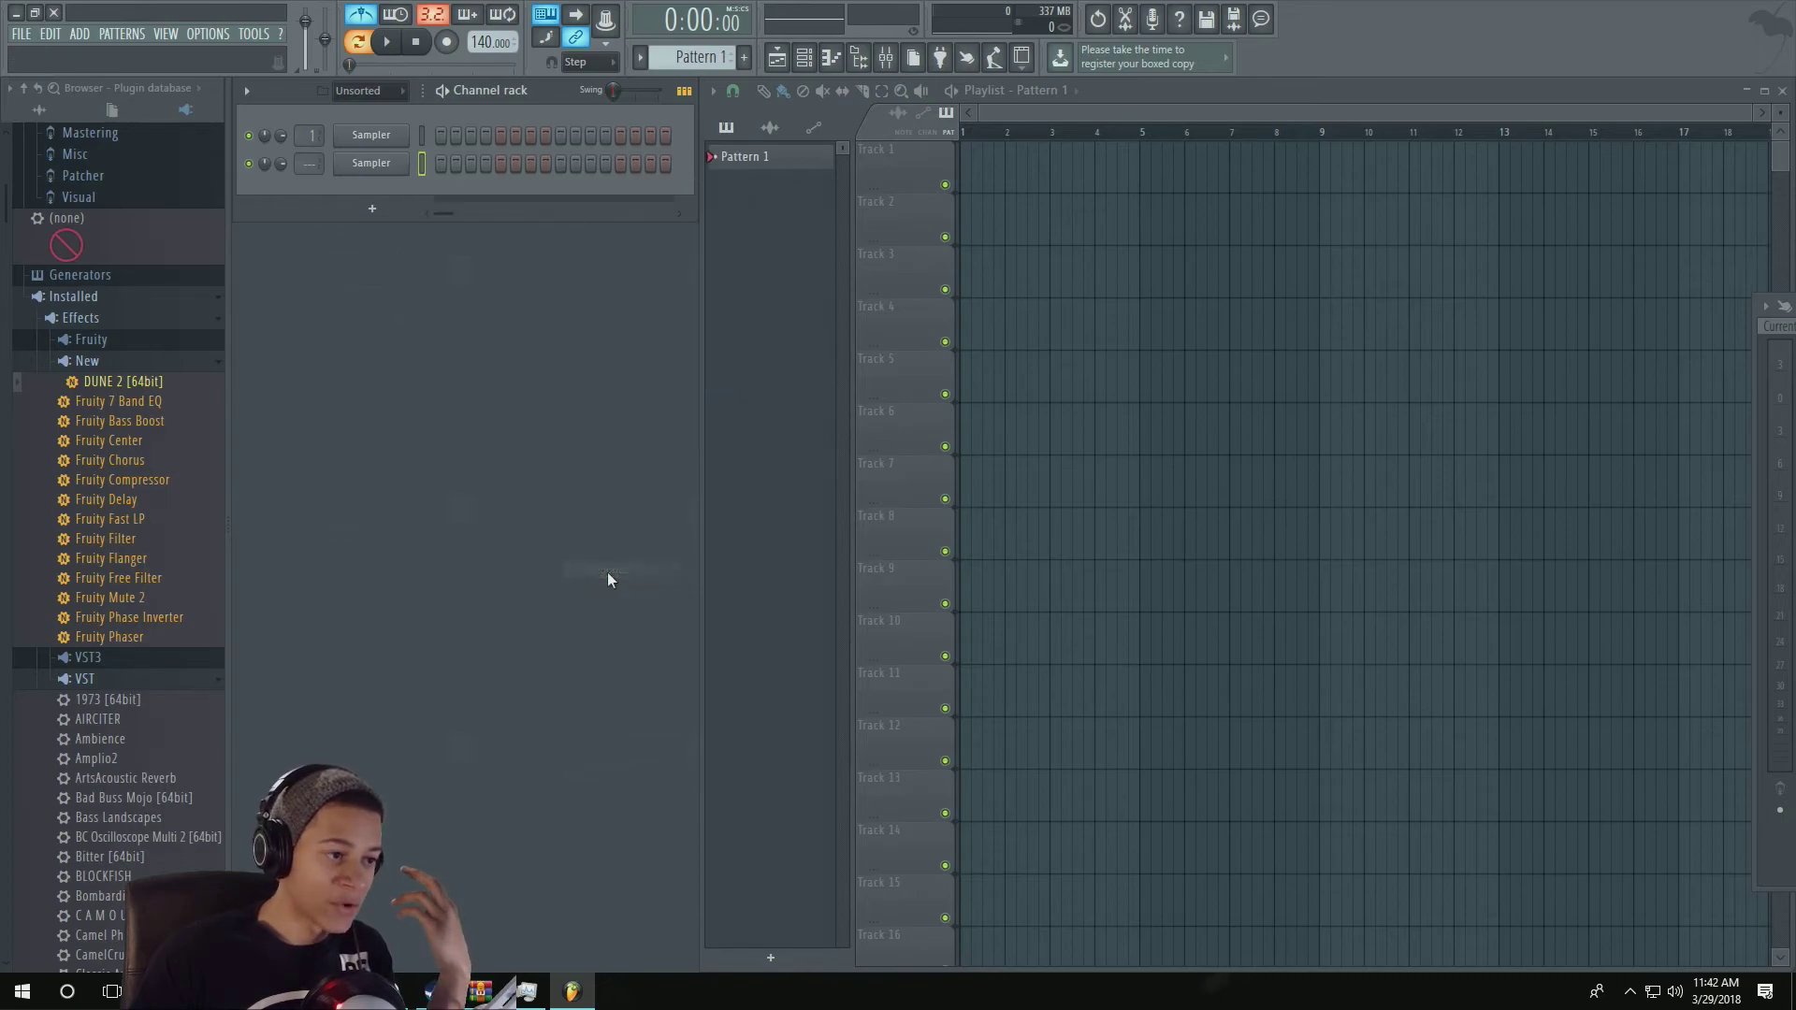
pyautogui.rightClick(360, 167)
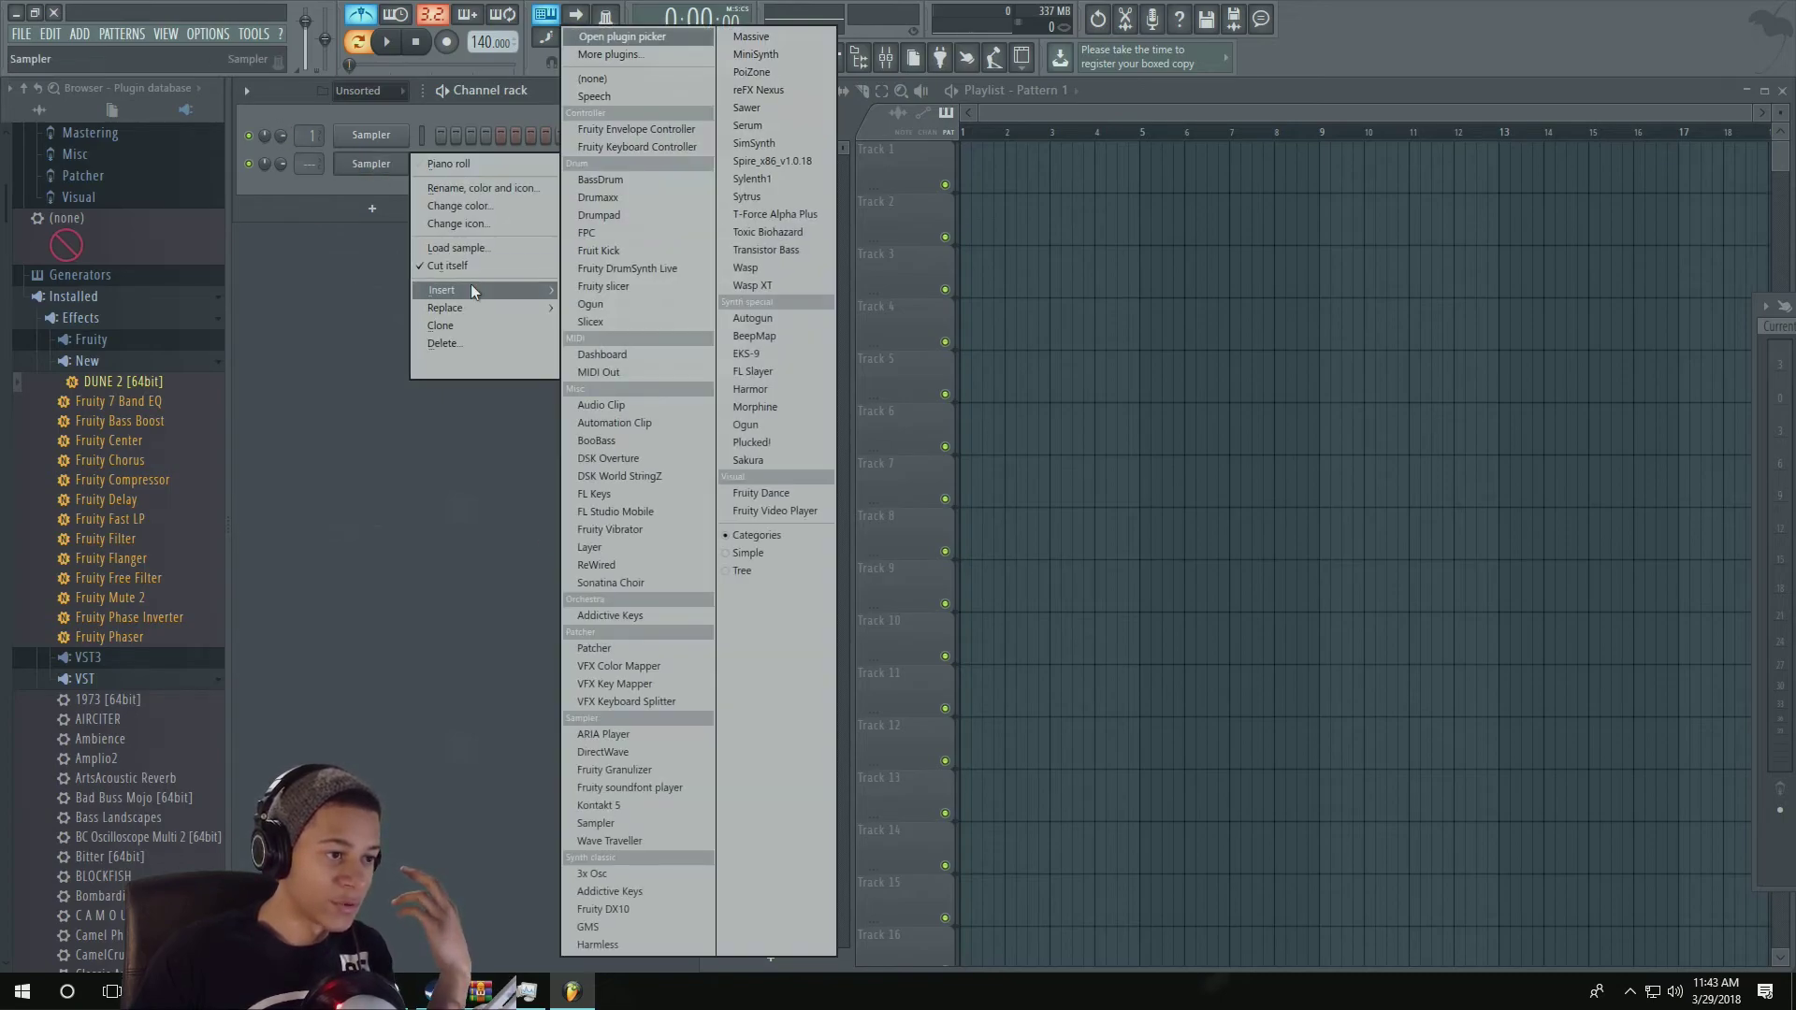
pyautogui.moveTo(474, 301)
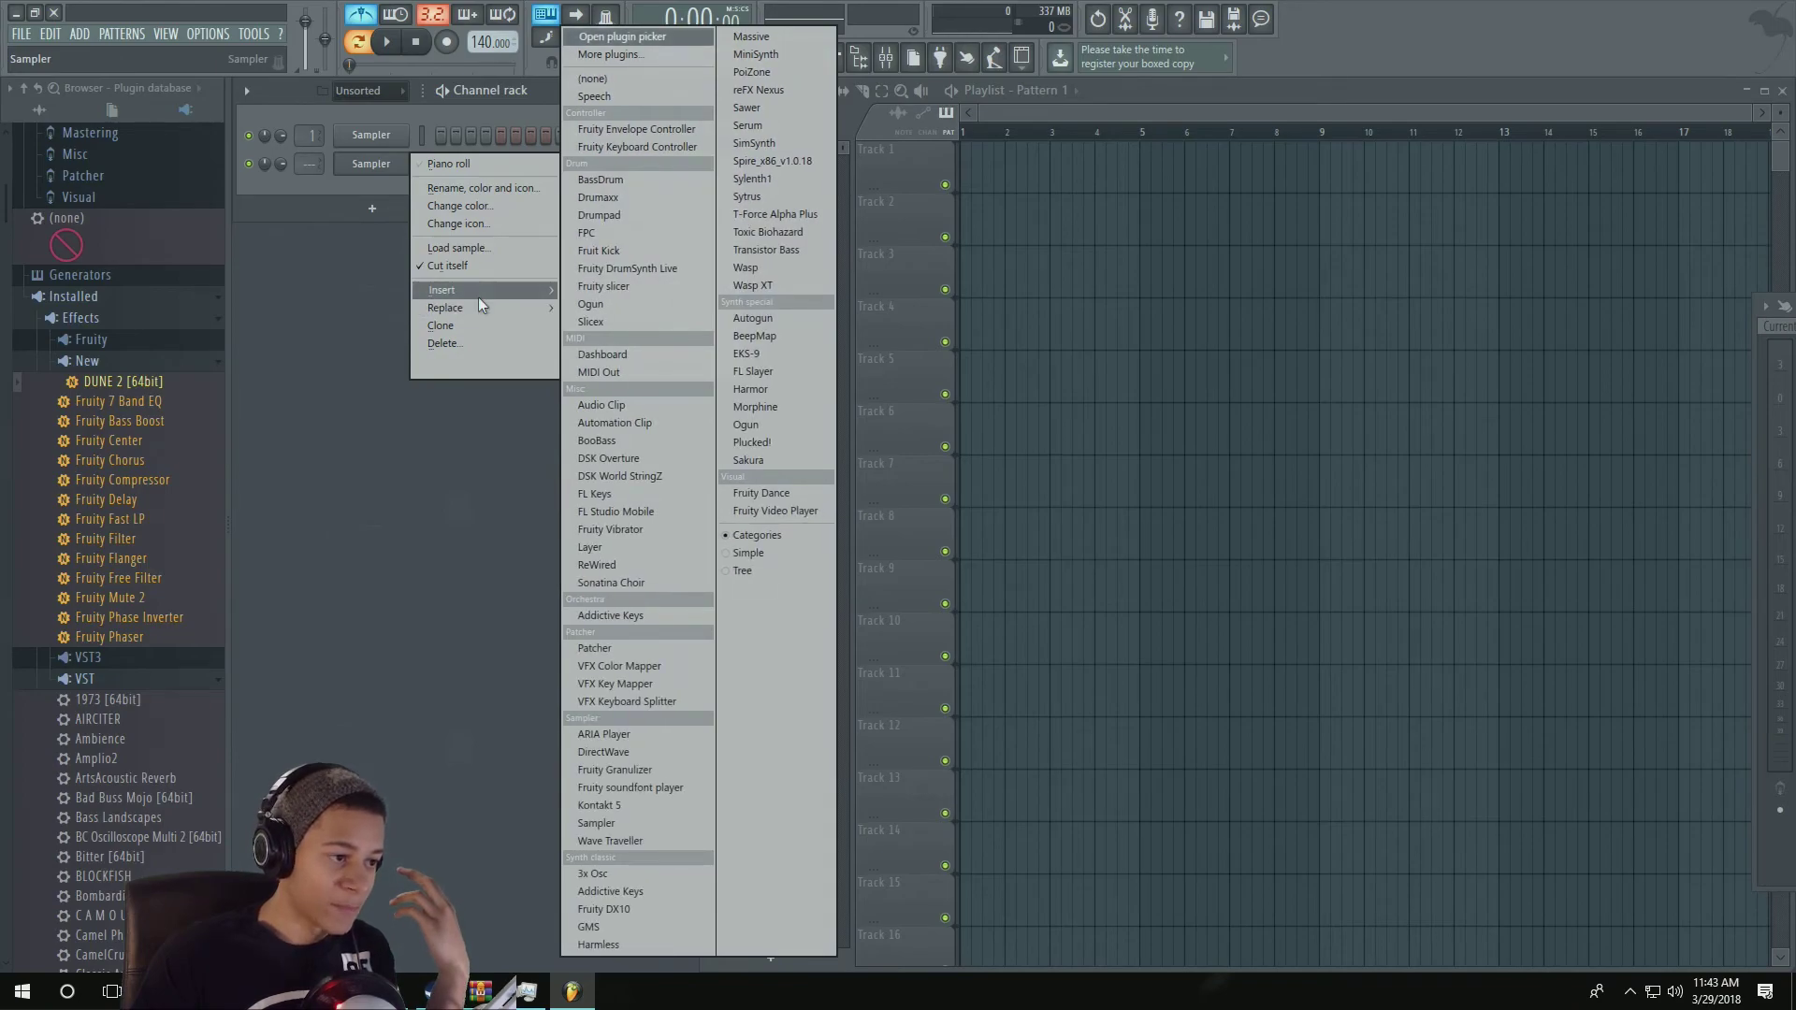
pyautogui.click(749, 554)
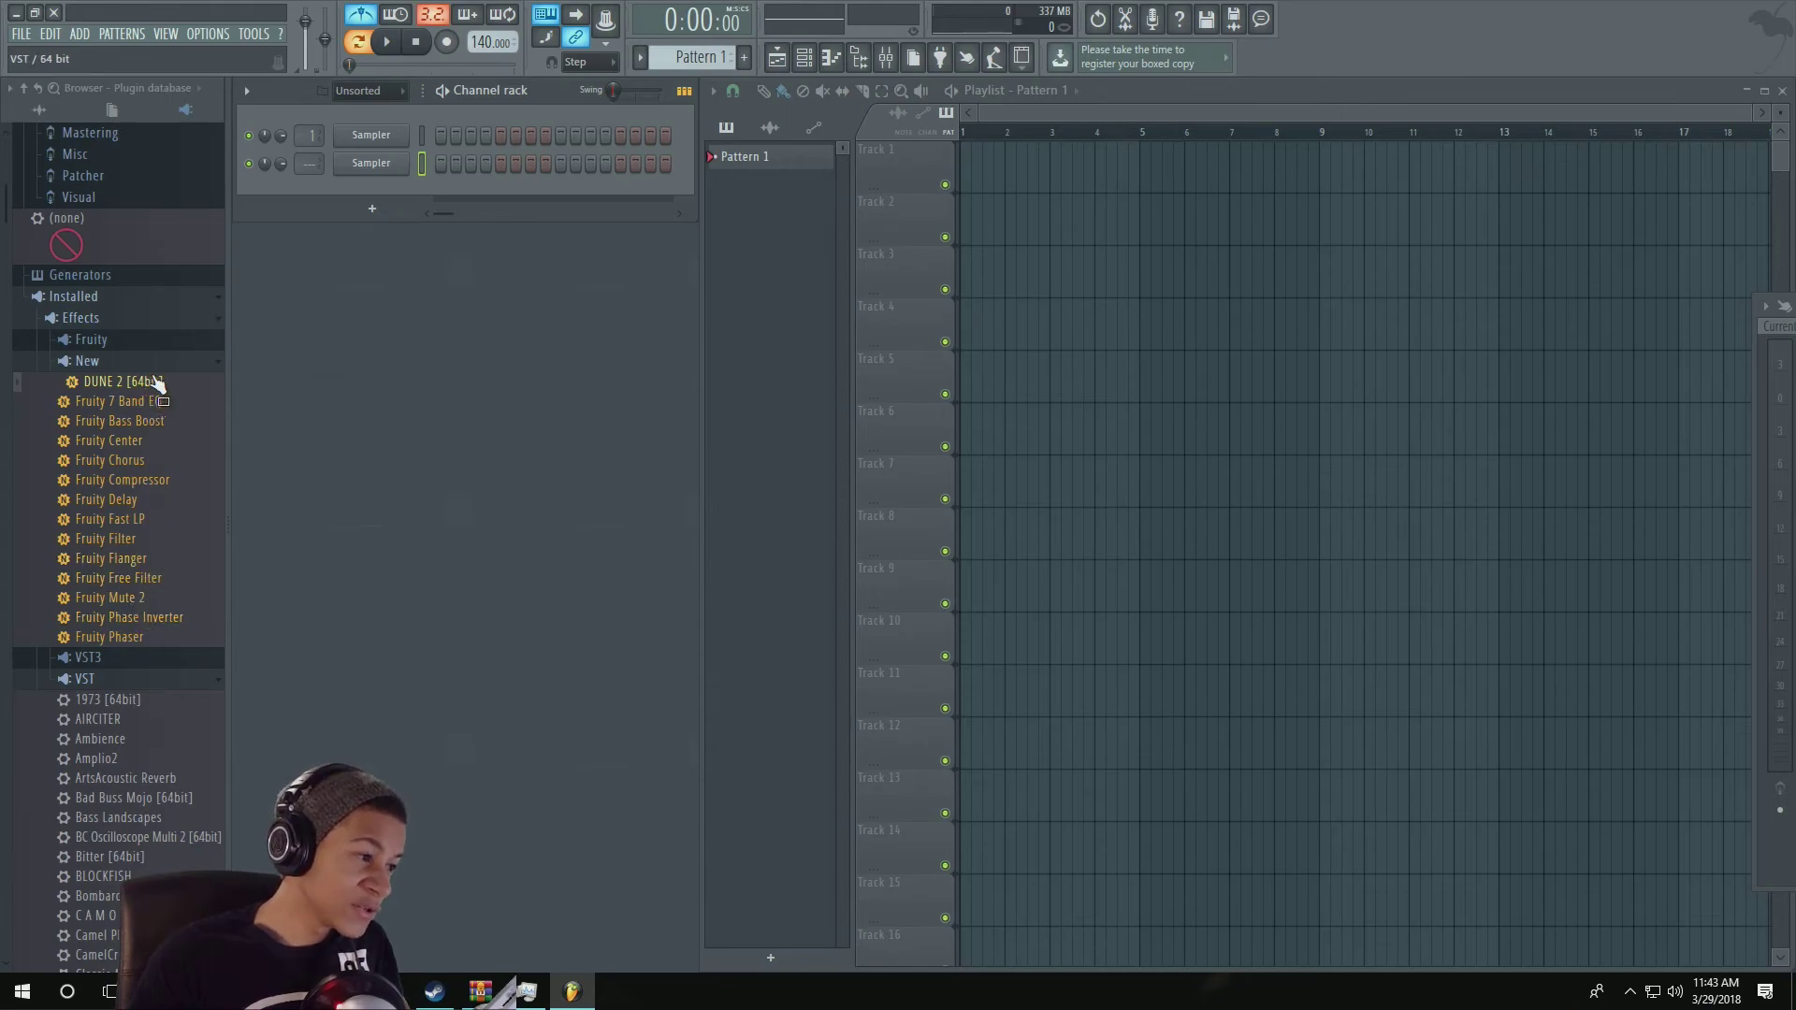
# Step: Add the newly installed DUNE 2 [64bit] generator to the channel rack as a new channel and reposition its window
pyautogui.scroll(-5, 141, 383)
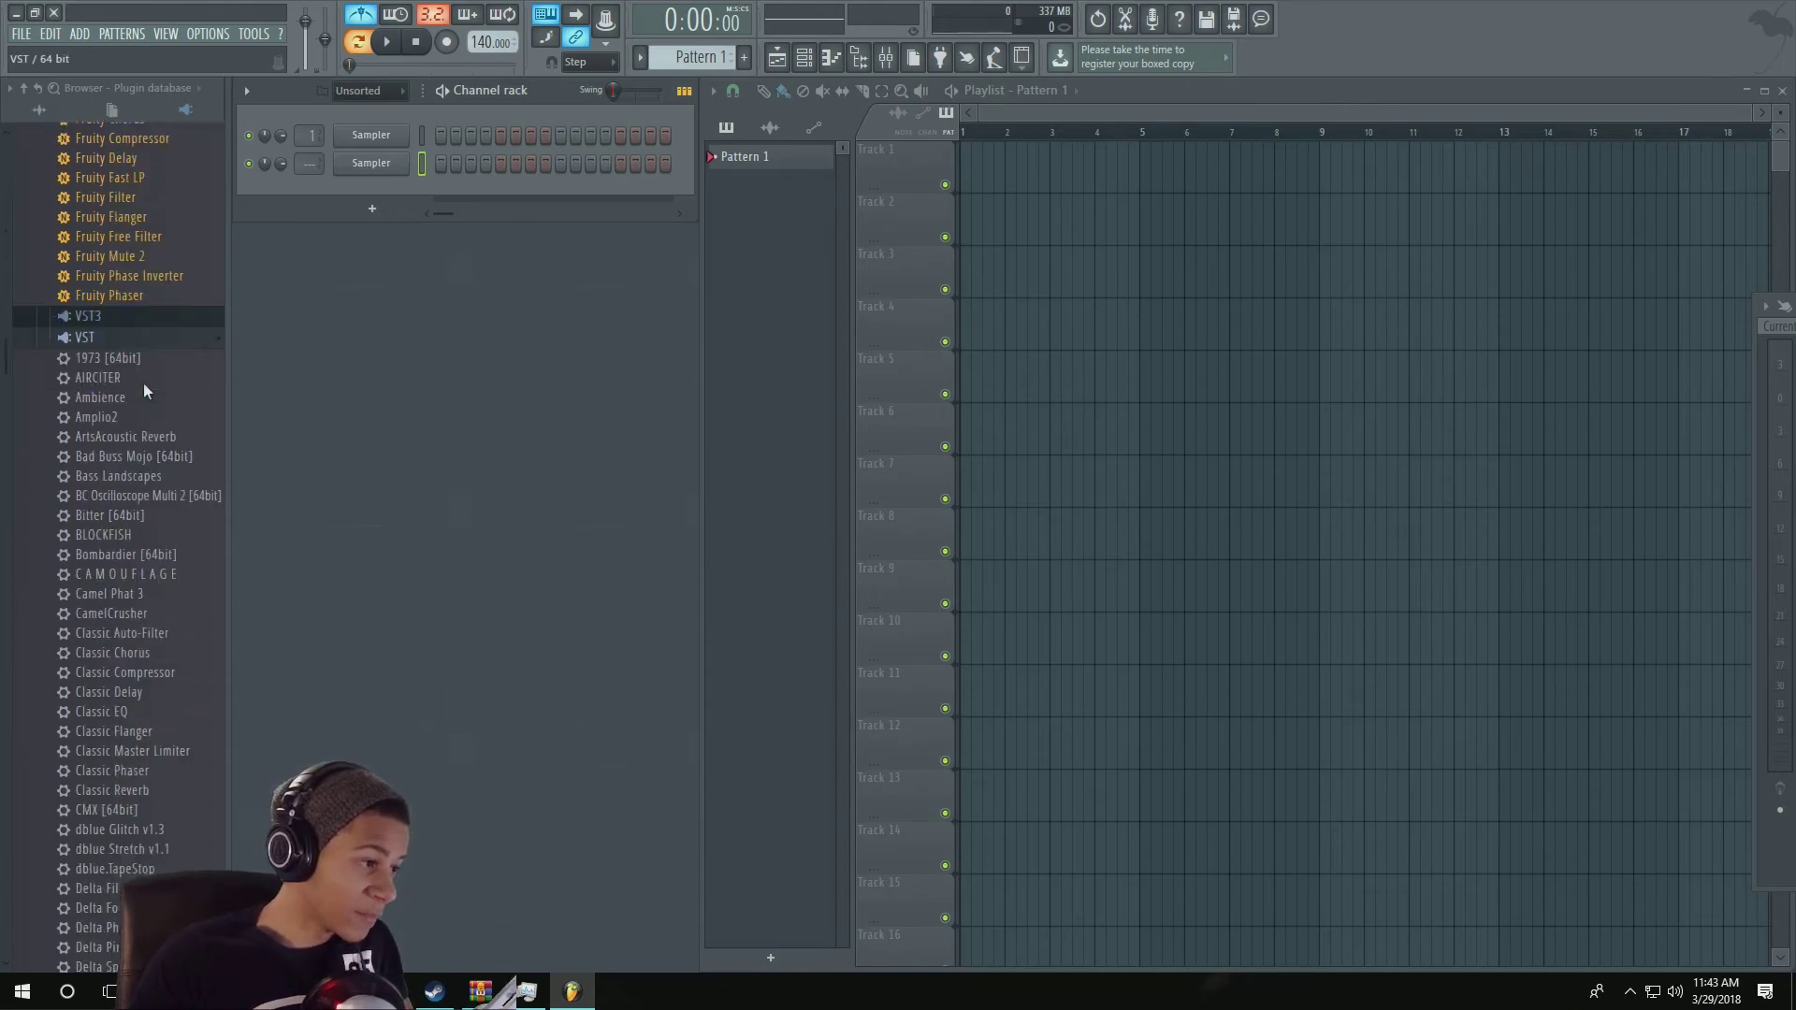
pyautogui.scroll(3, 104, 322)
pyautogui.scroll(-15, 122, 393)
pyautogui.scroll(-15, 117, 398)
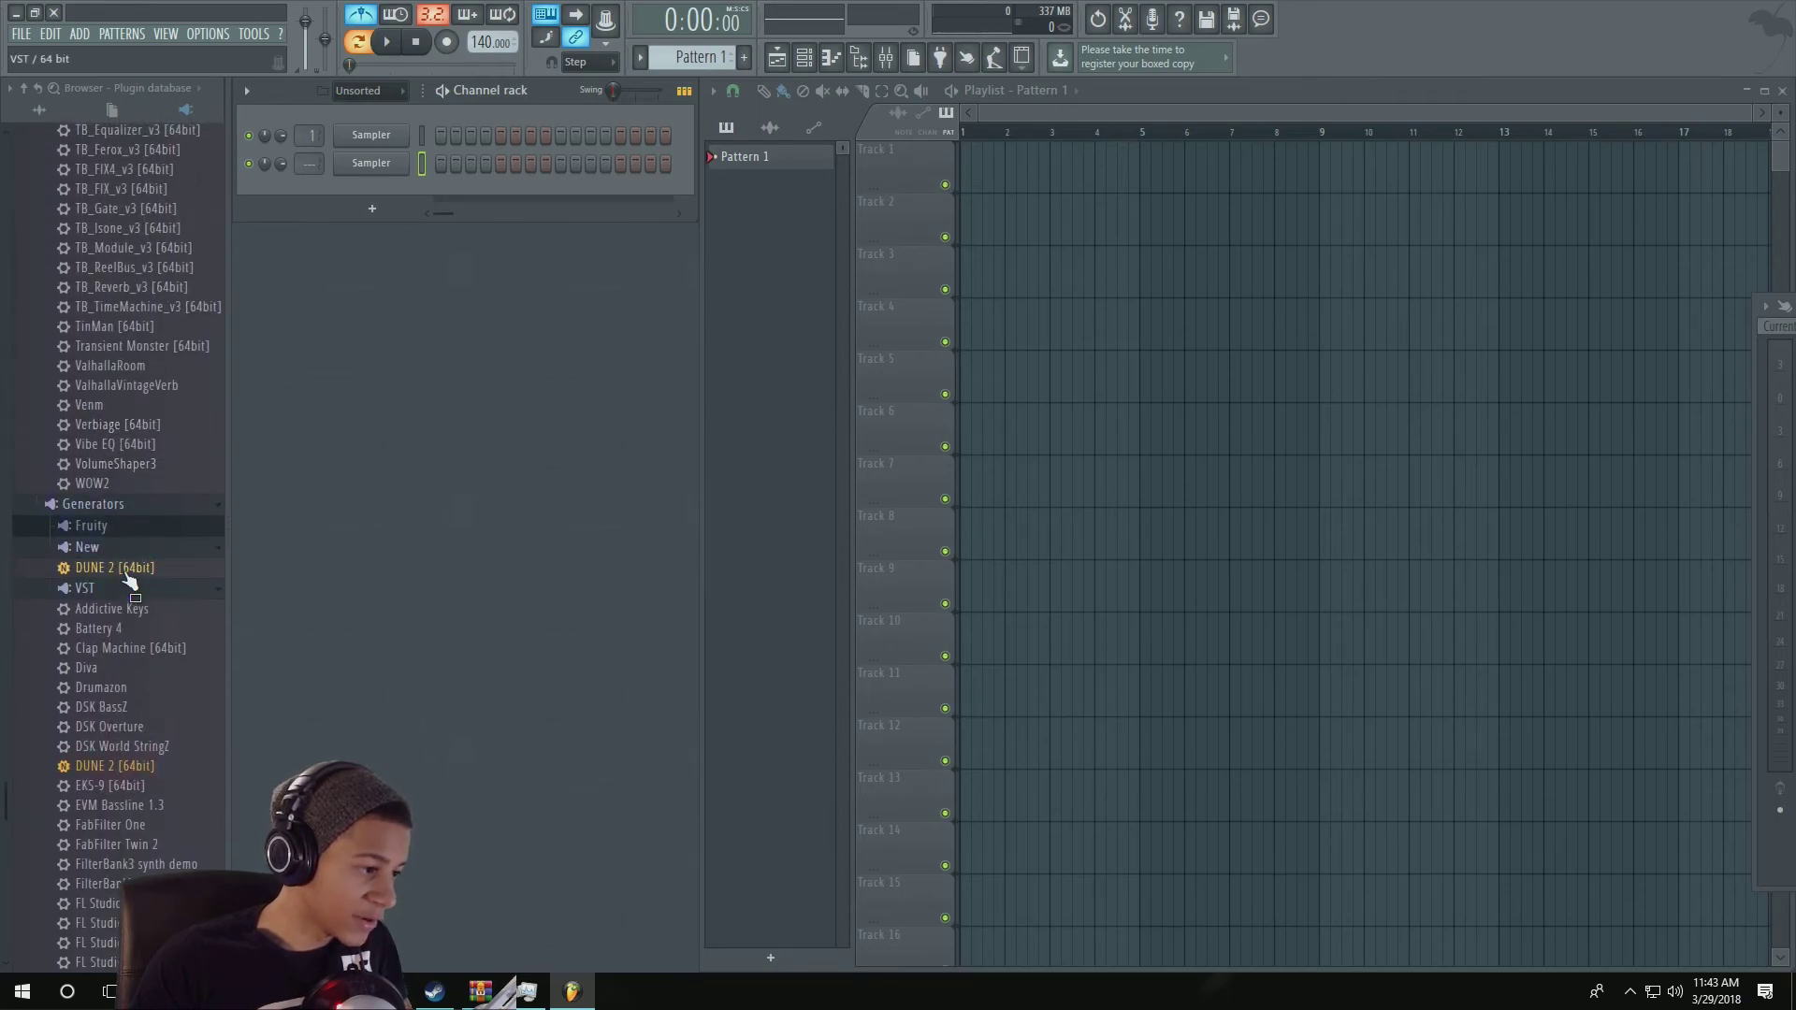
pyautogui.moveTo(135, 575); pyautogui.dragTo(355, 183)
pyautogui.moveTo(531, 176); pyautogui.dragTo(861, 172)
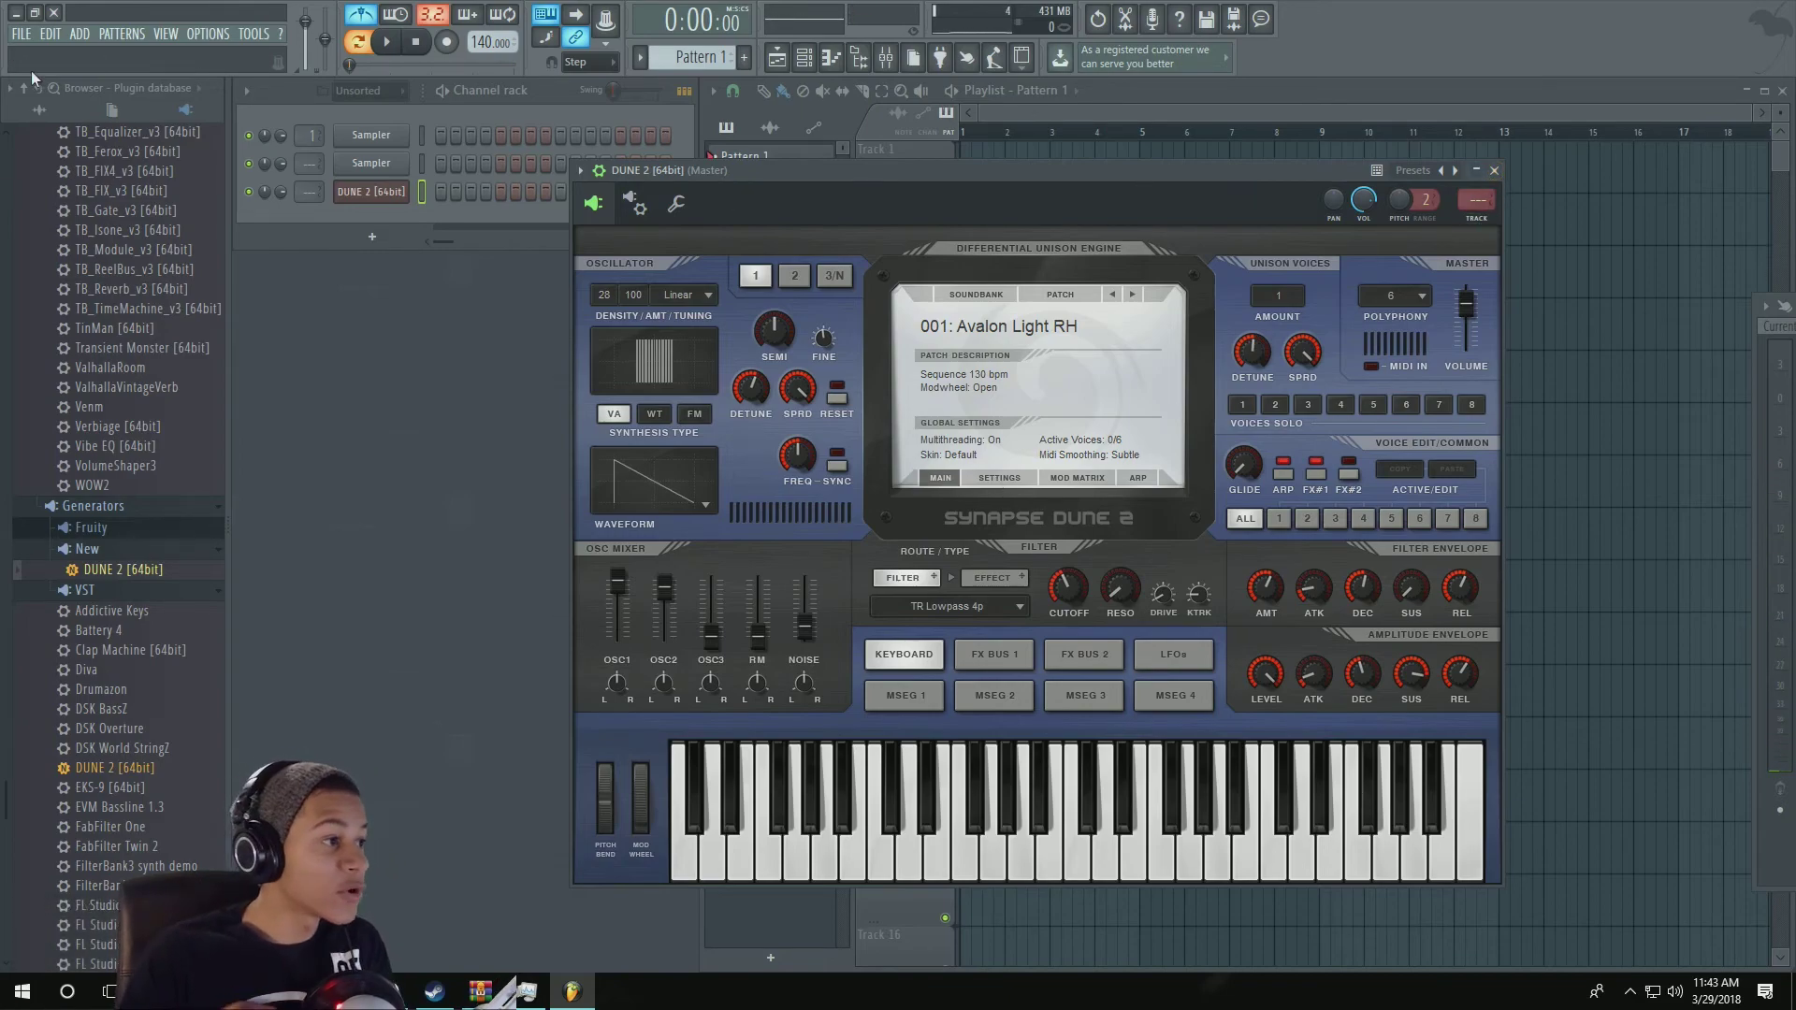
# Step: Expand the Synth classic category under Generators in the plugin database
pyautogui.click(39, 110)
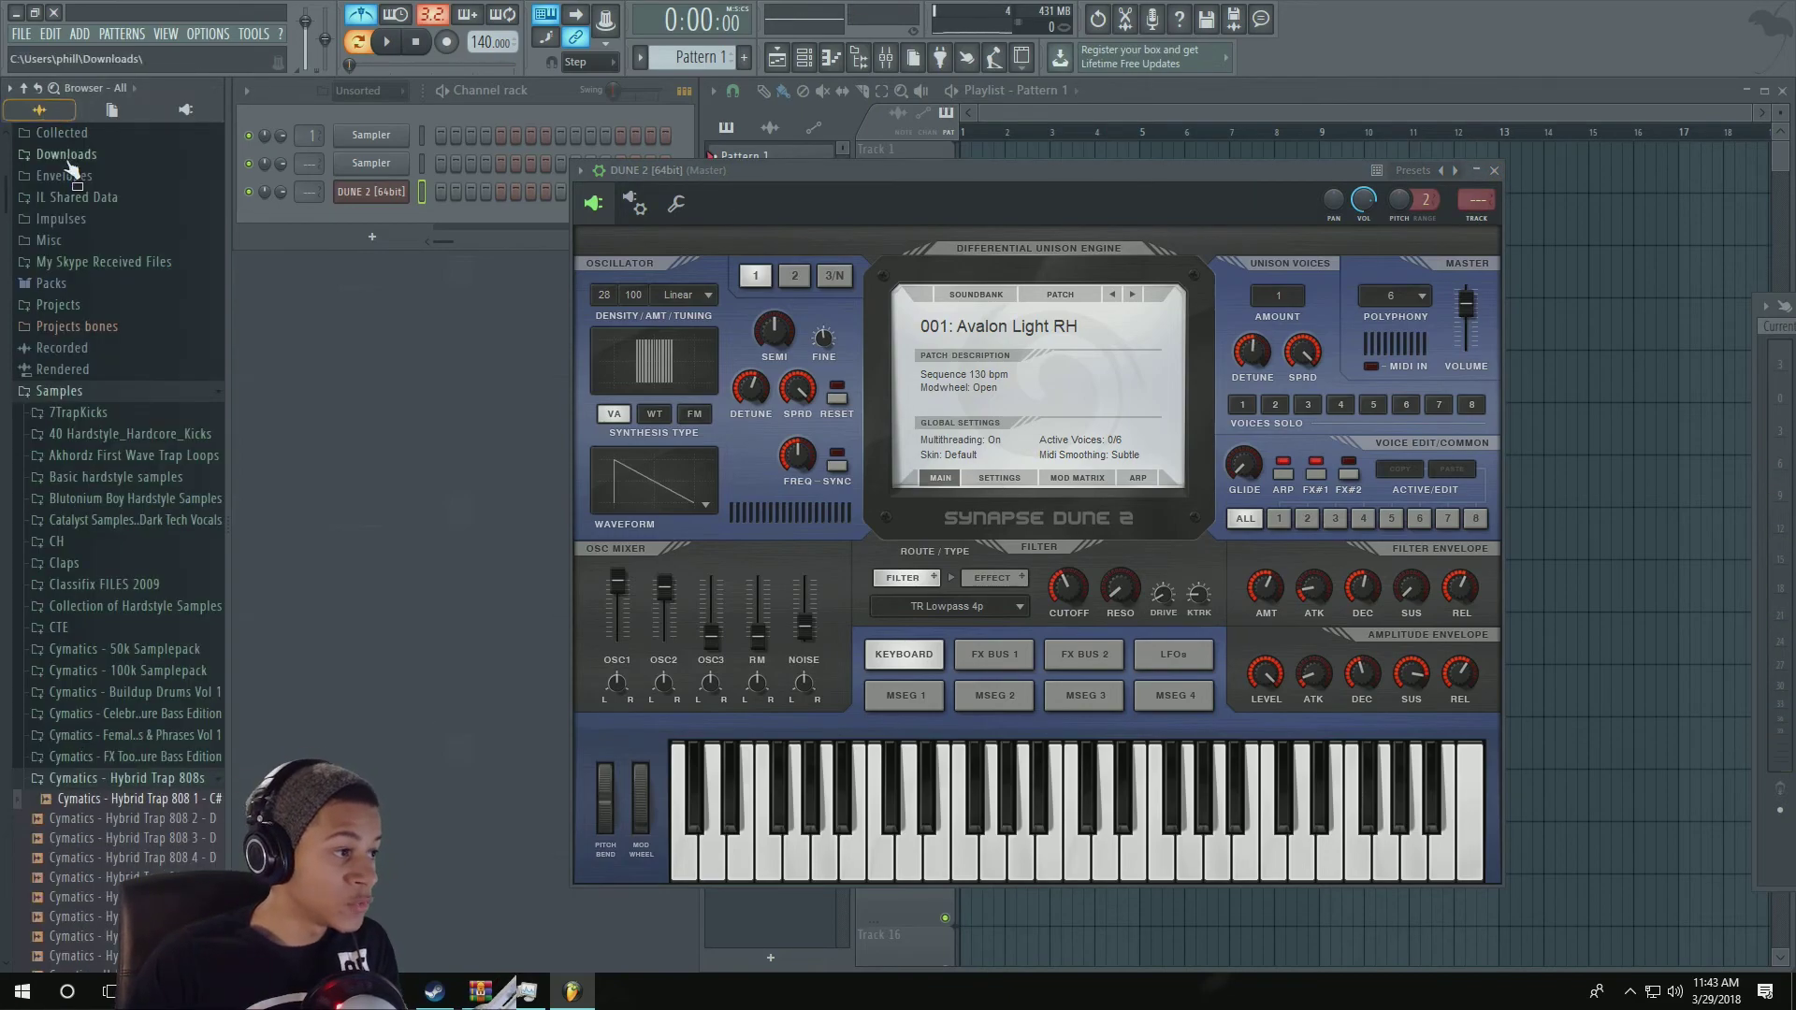
pyautogui.click(196, 112)
pyautogui.scroll(20, 178, 178)
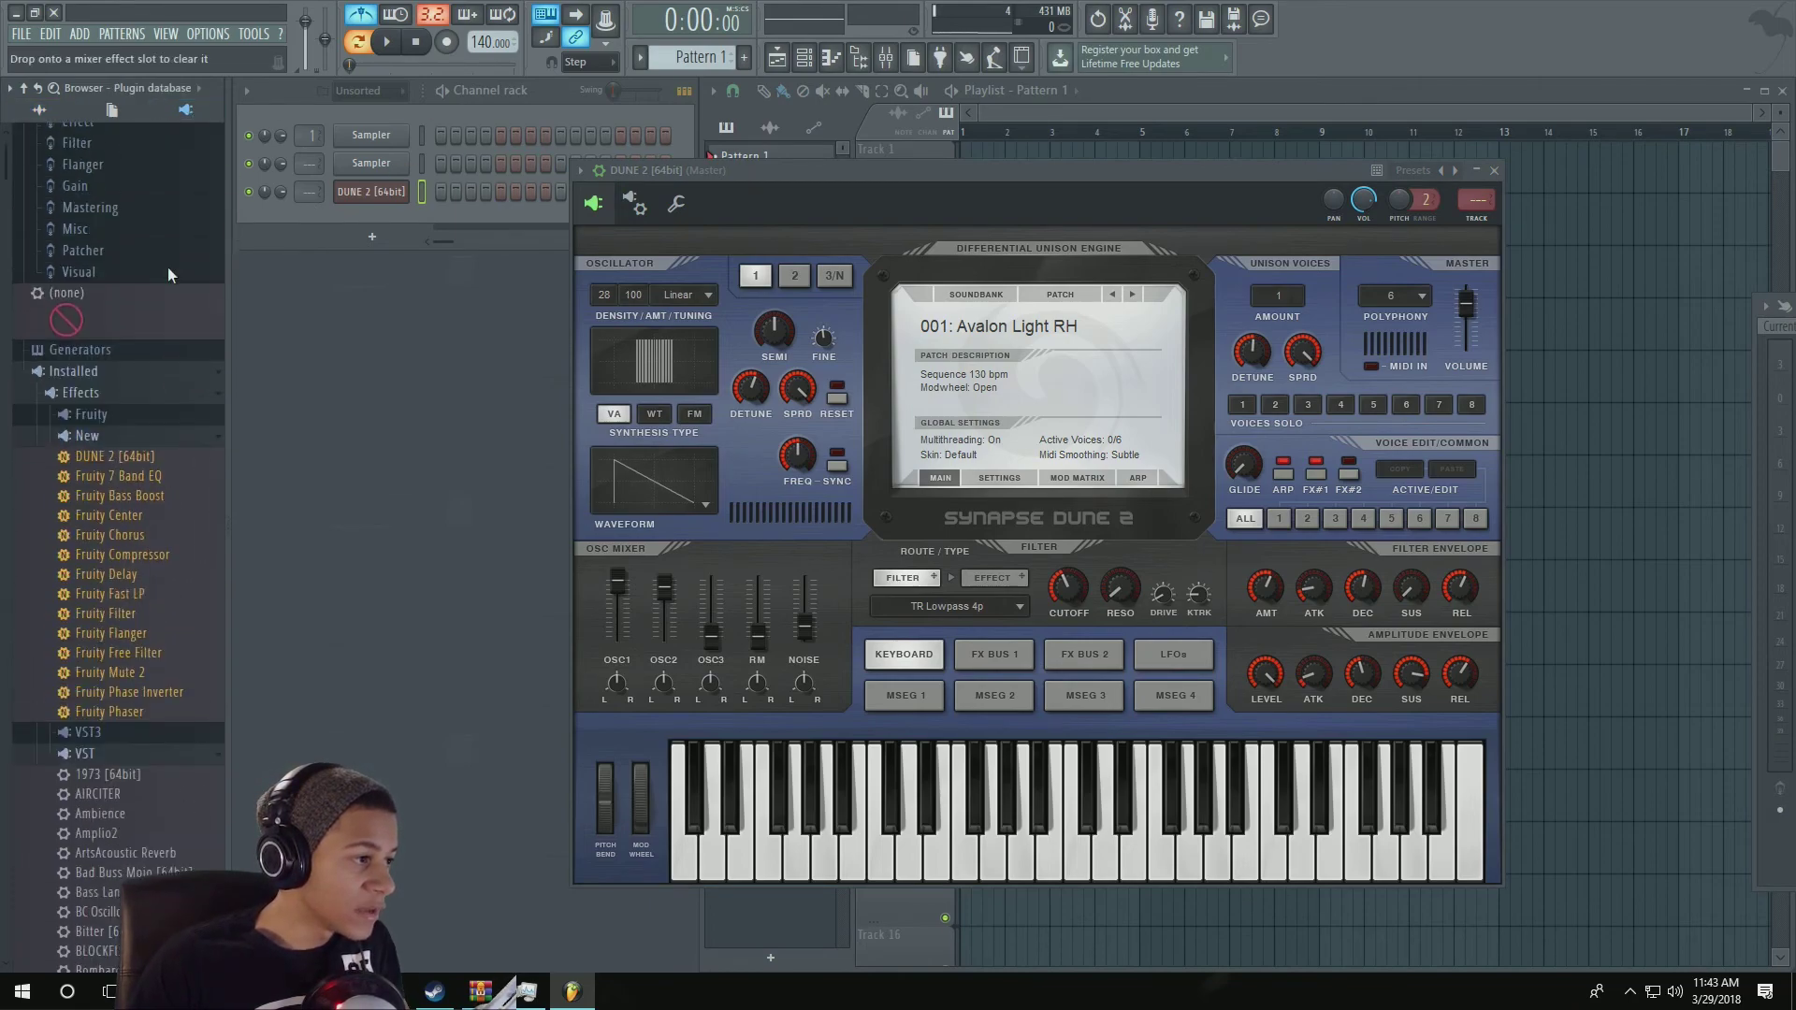
pyautogui.scroll(3, 168, 271)
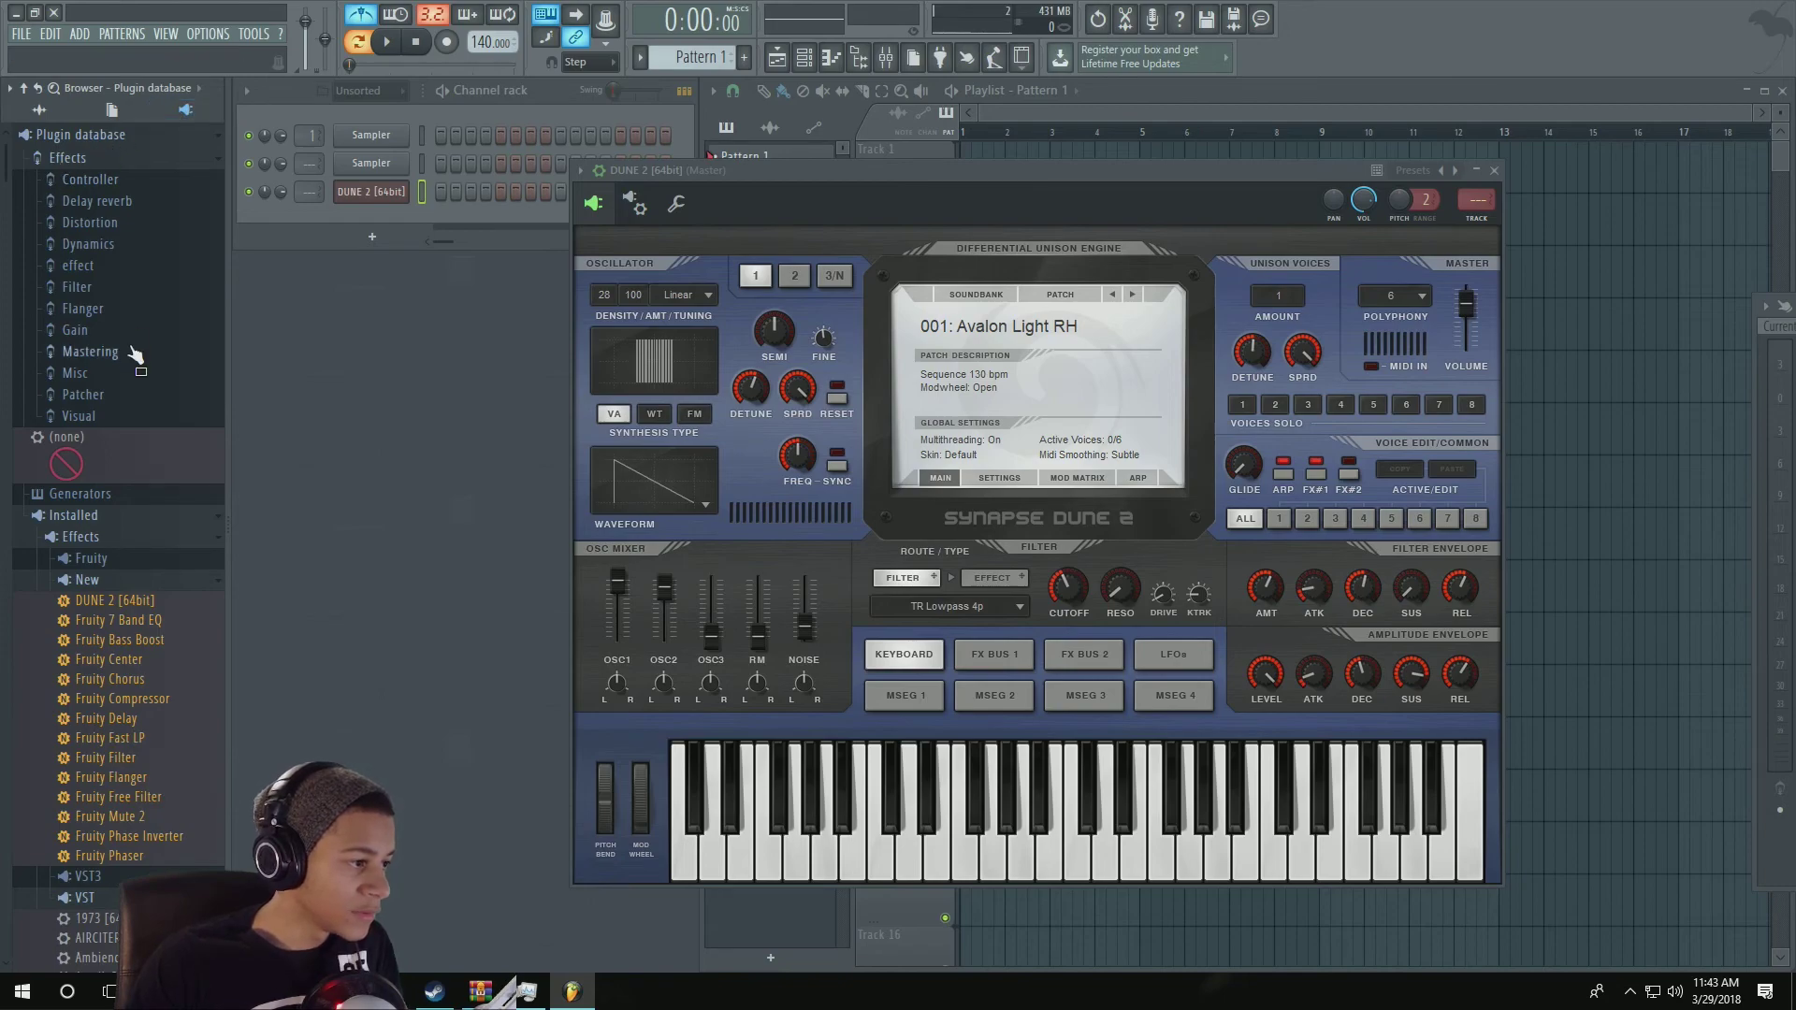
pyautogui.click(120, 500)
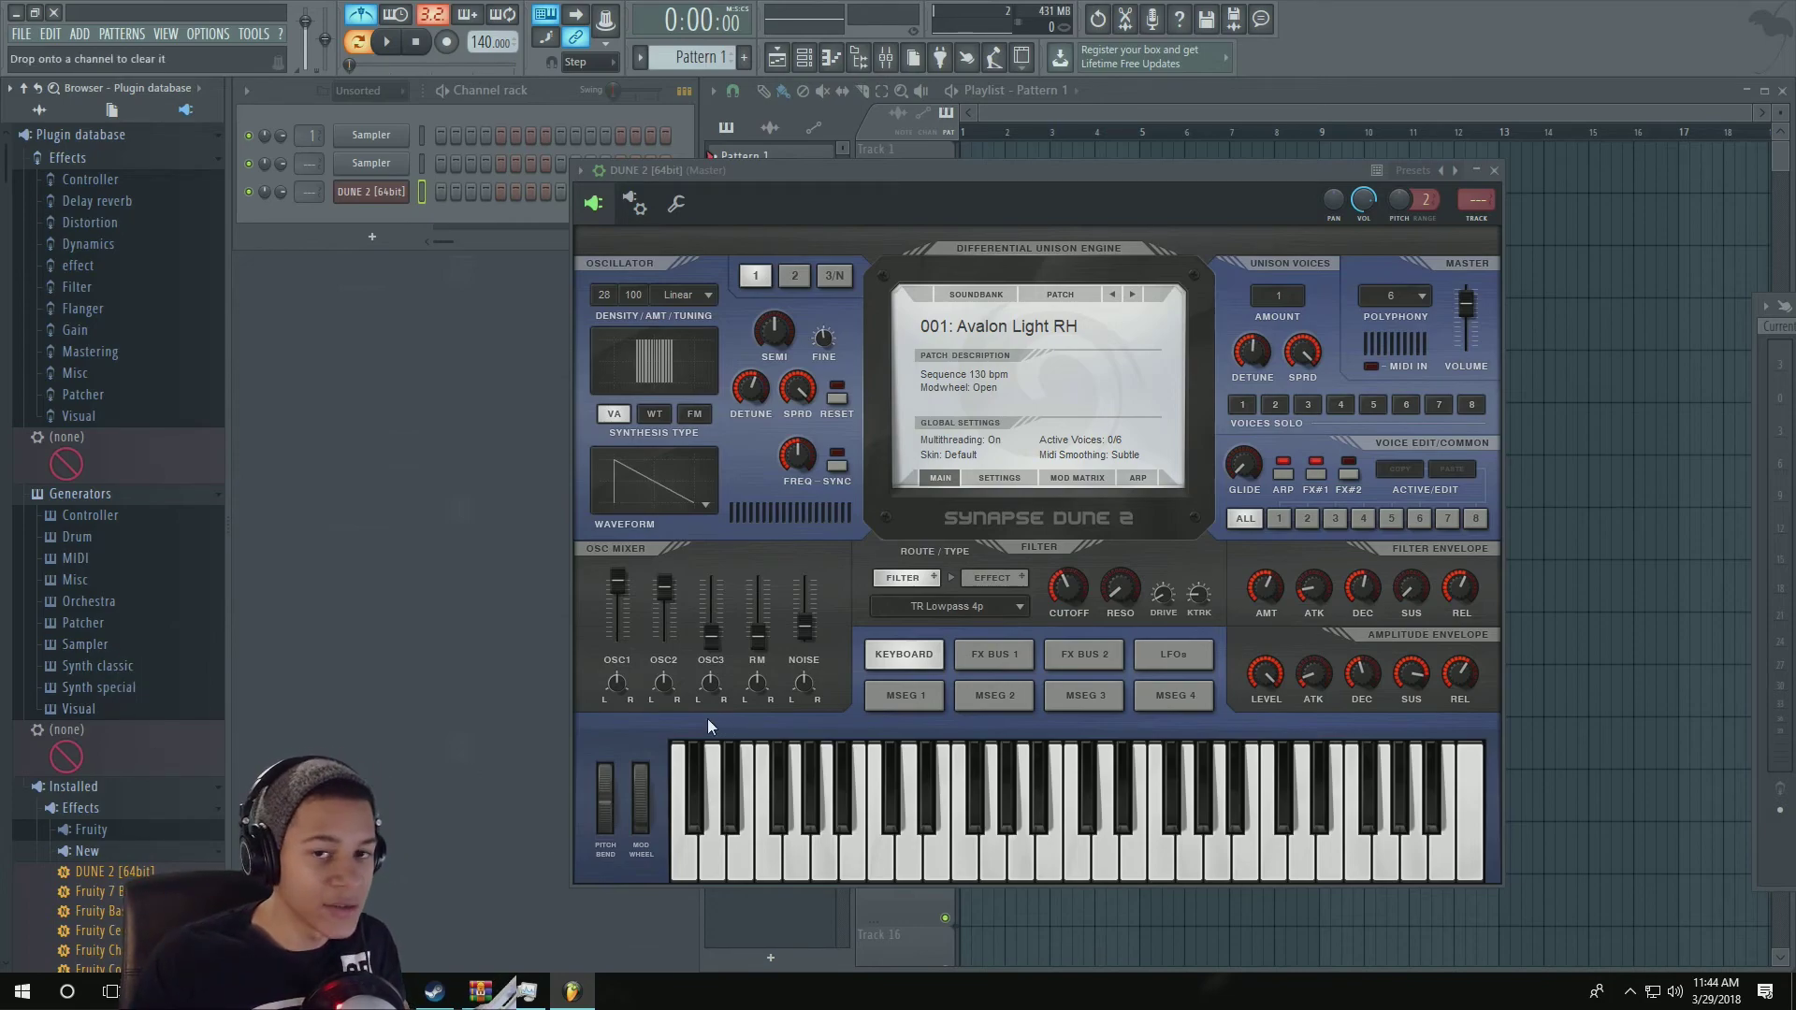
pyautogui.click(148, 665)
pyautogui.scroll(3, 187, 374)
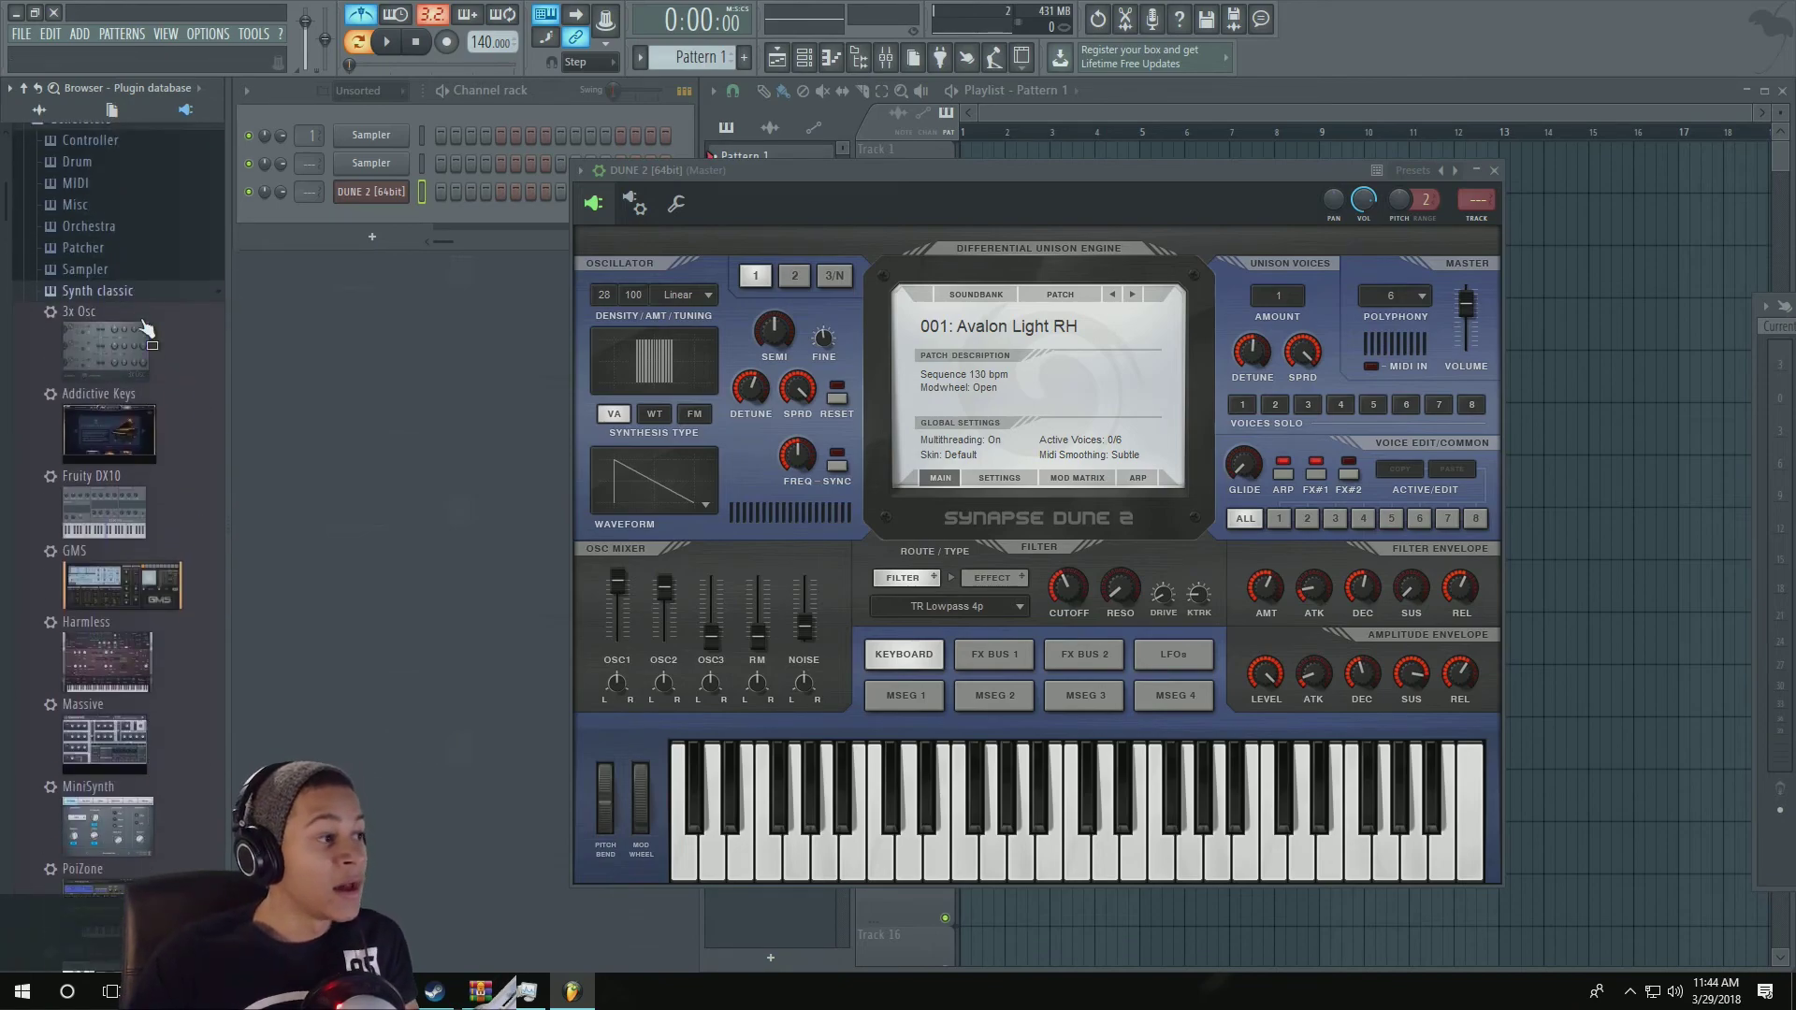
# Step: Add DUNE 2 to the plugin database as a favorite in the Synth classic category, and close its window
pyautogui.moveTo(769, 165); pyautogui.dragTo(765, 164)
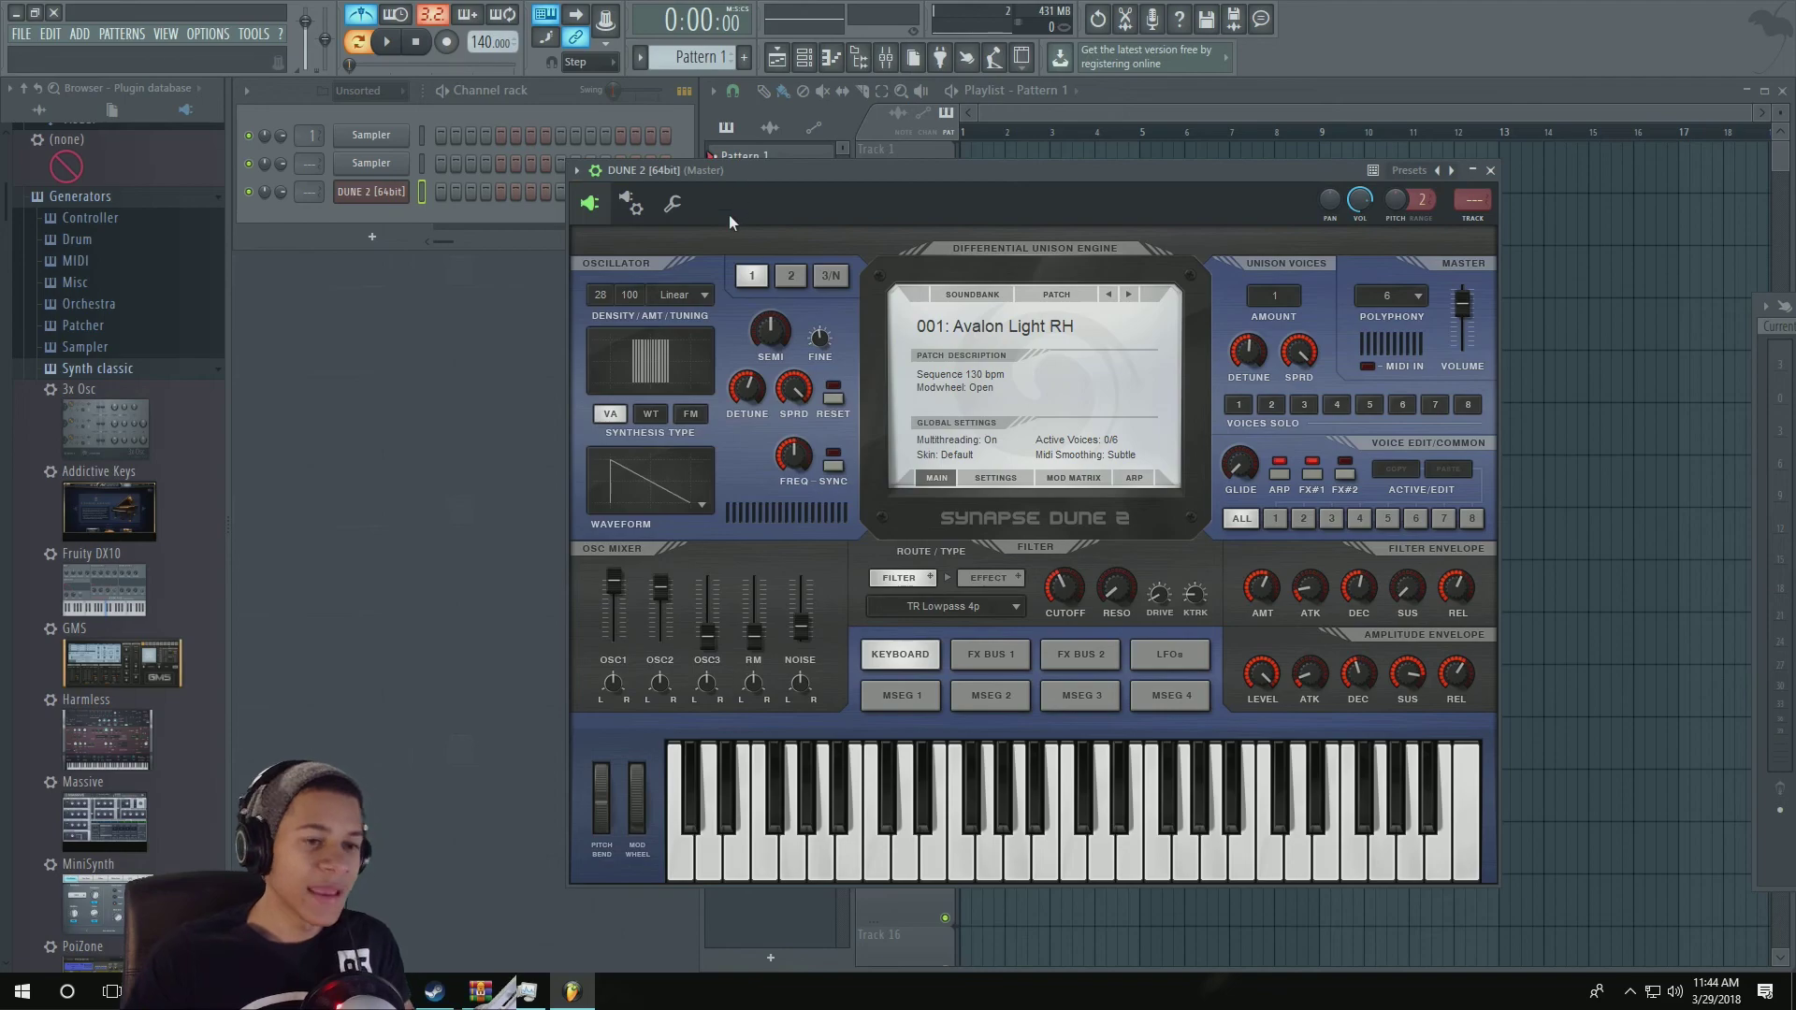
pyautogui.click(580, 171)
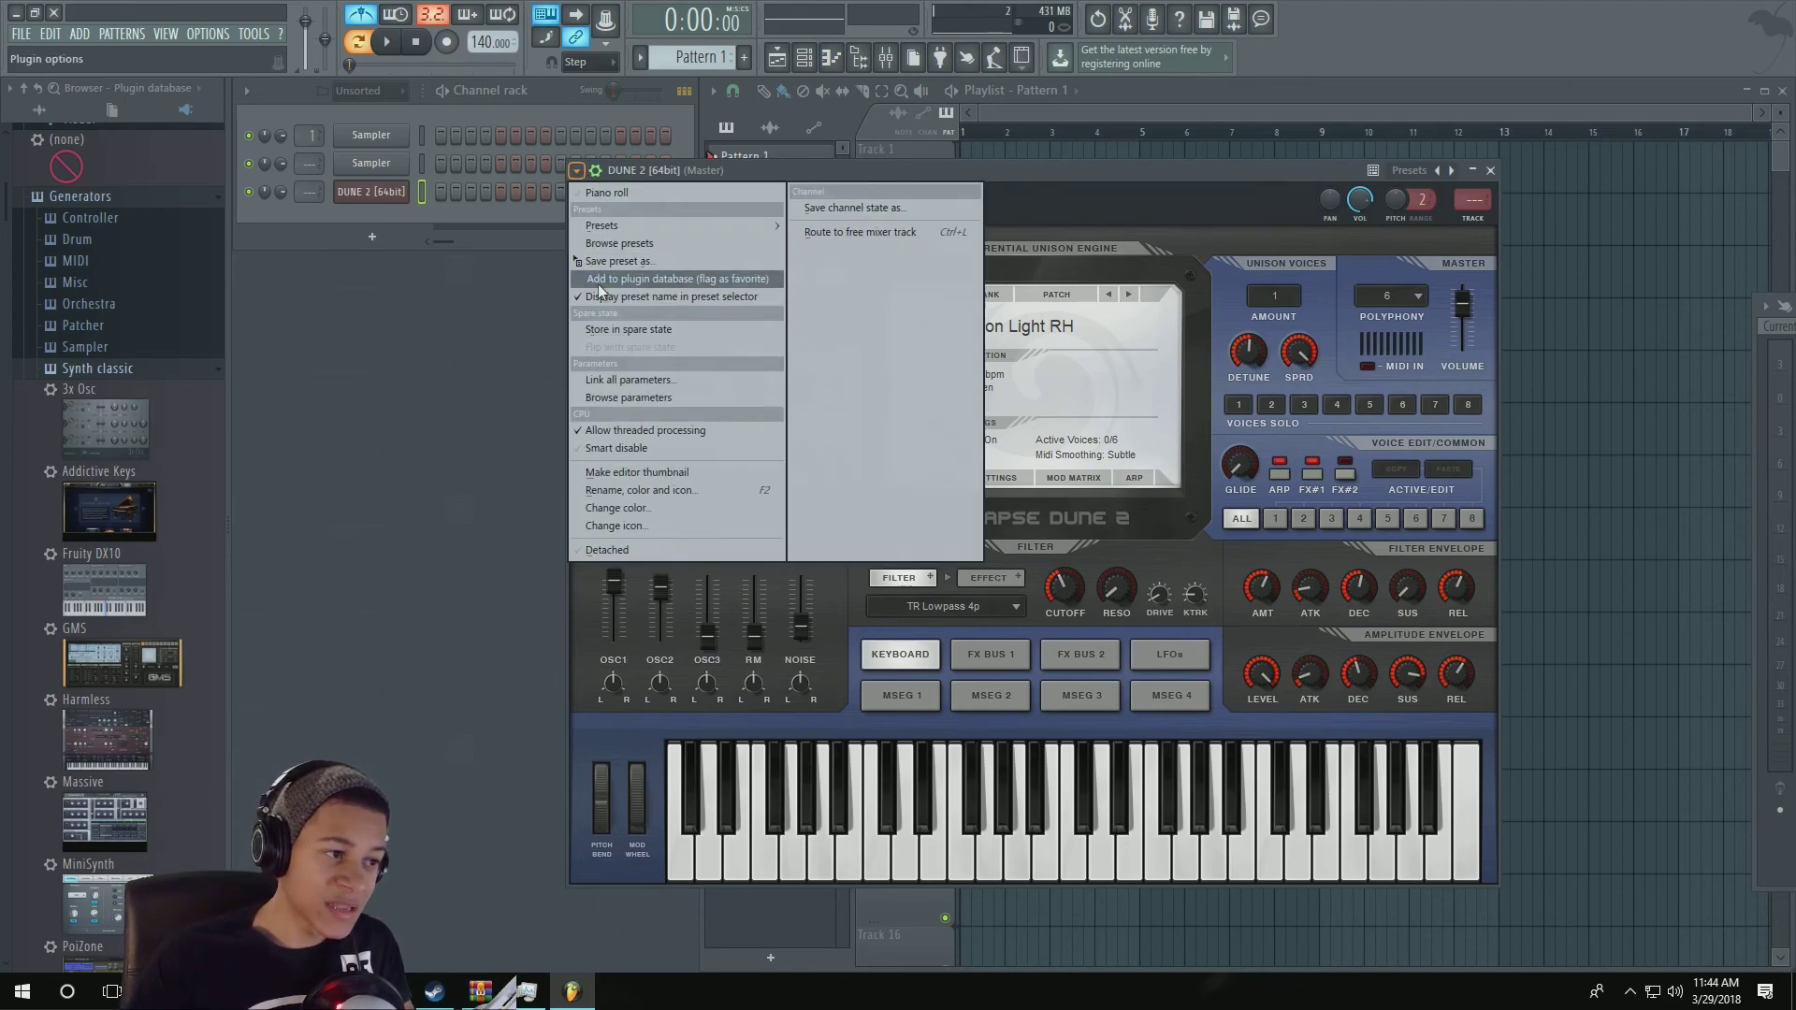
pyautogui.click(688, 279)
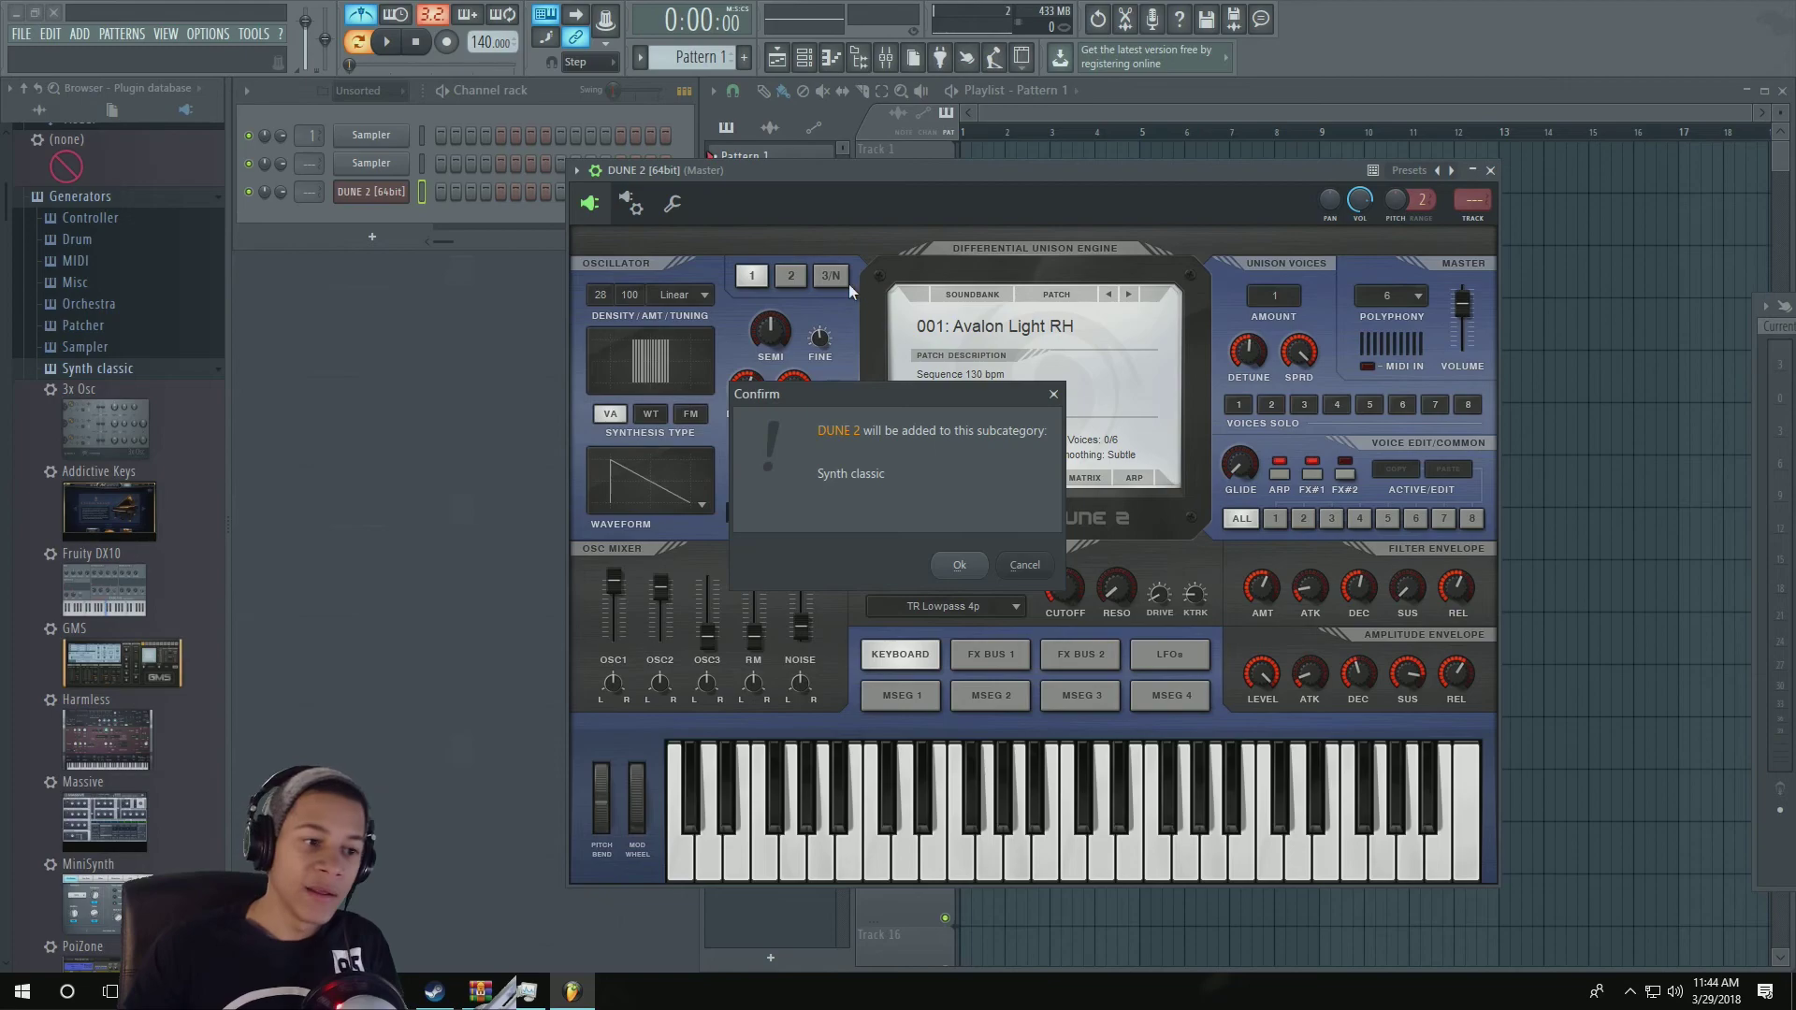
pyautogui.click(960, 565)
pyautogui.click(1490, 171)
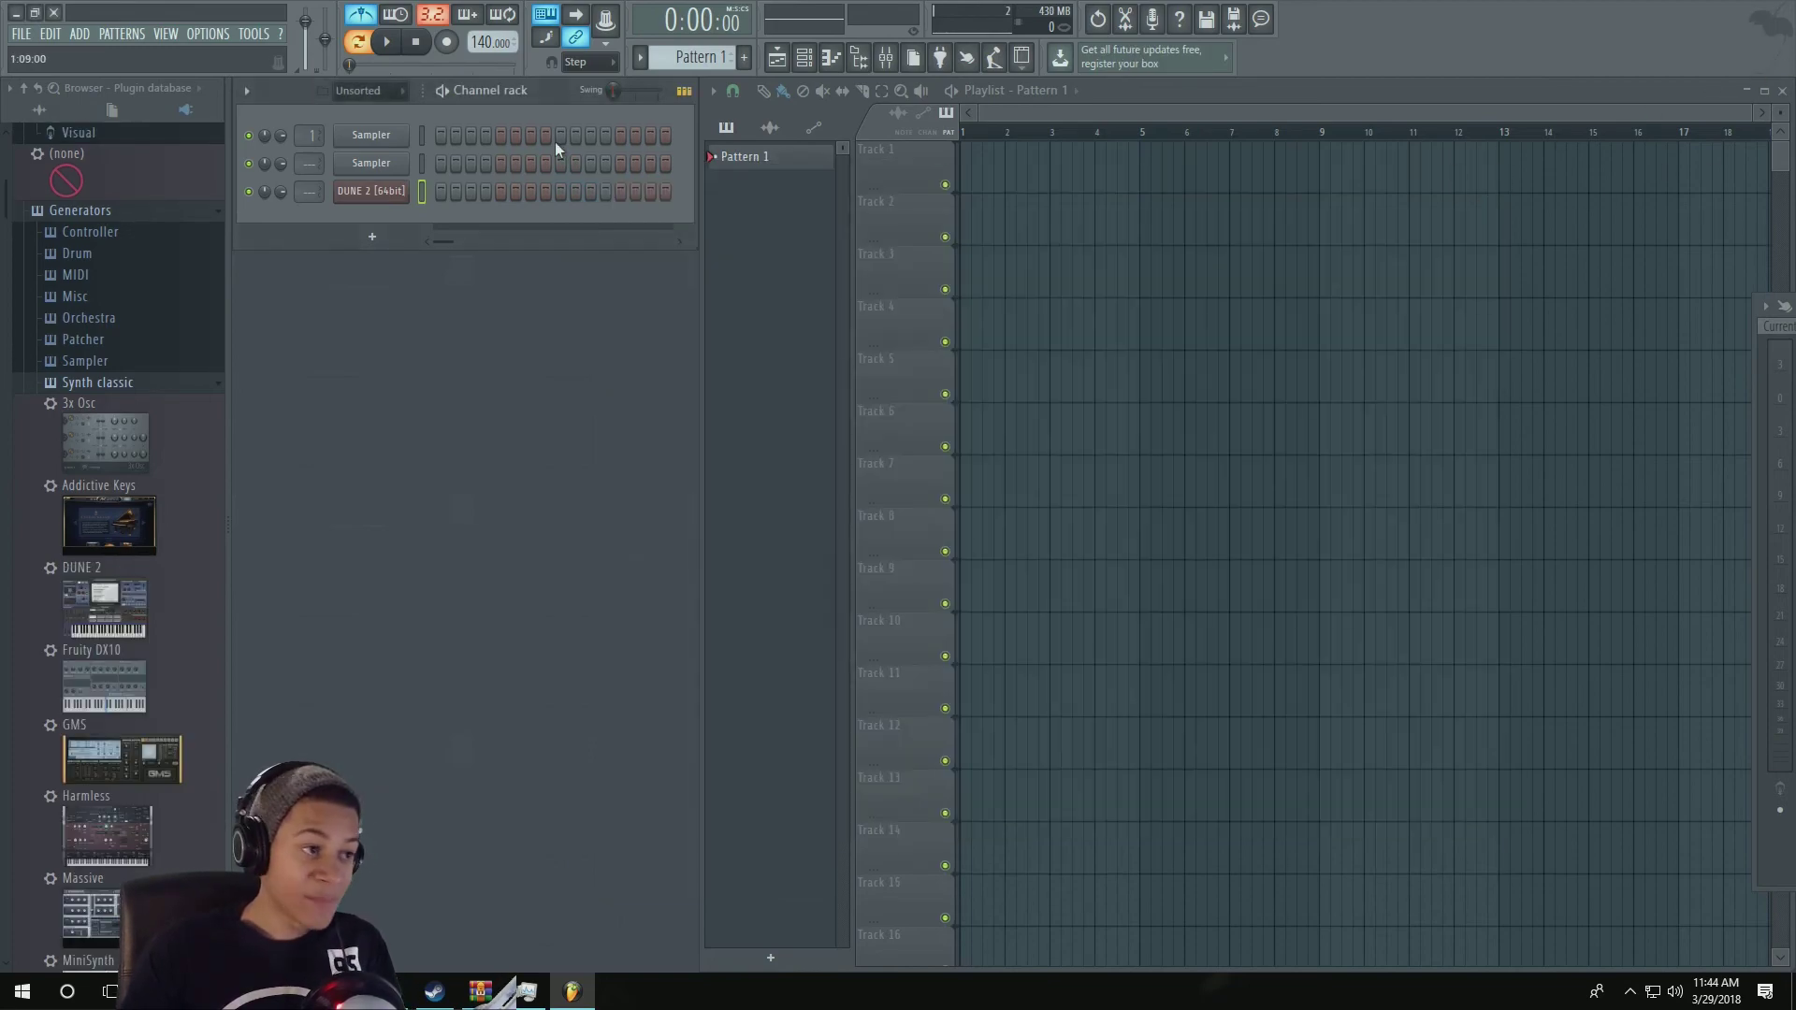
# Step: Check the Synth classic group of insertable plugins for DUNE 2, and dismiss the list without inserting anything
pyautogui.rightClick(410, 191)
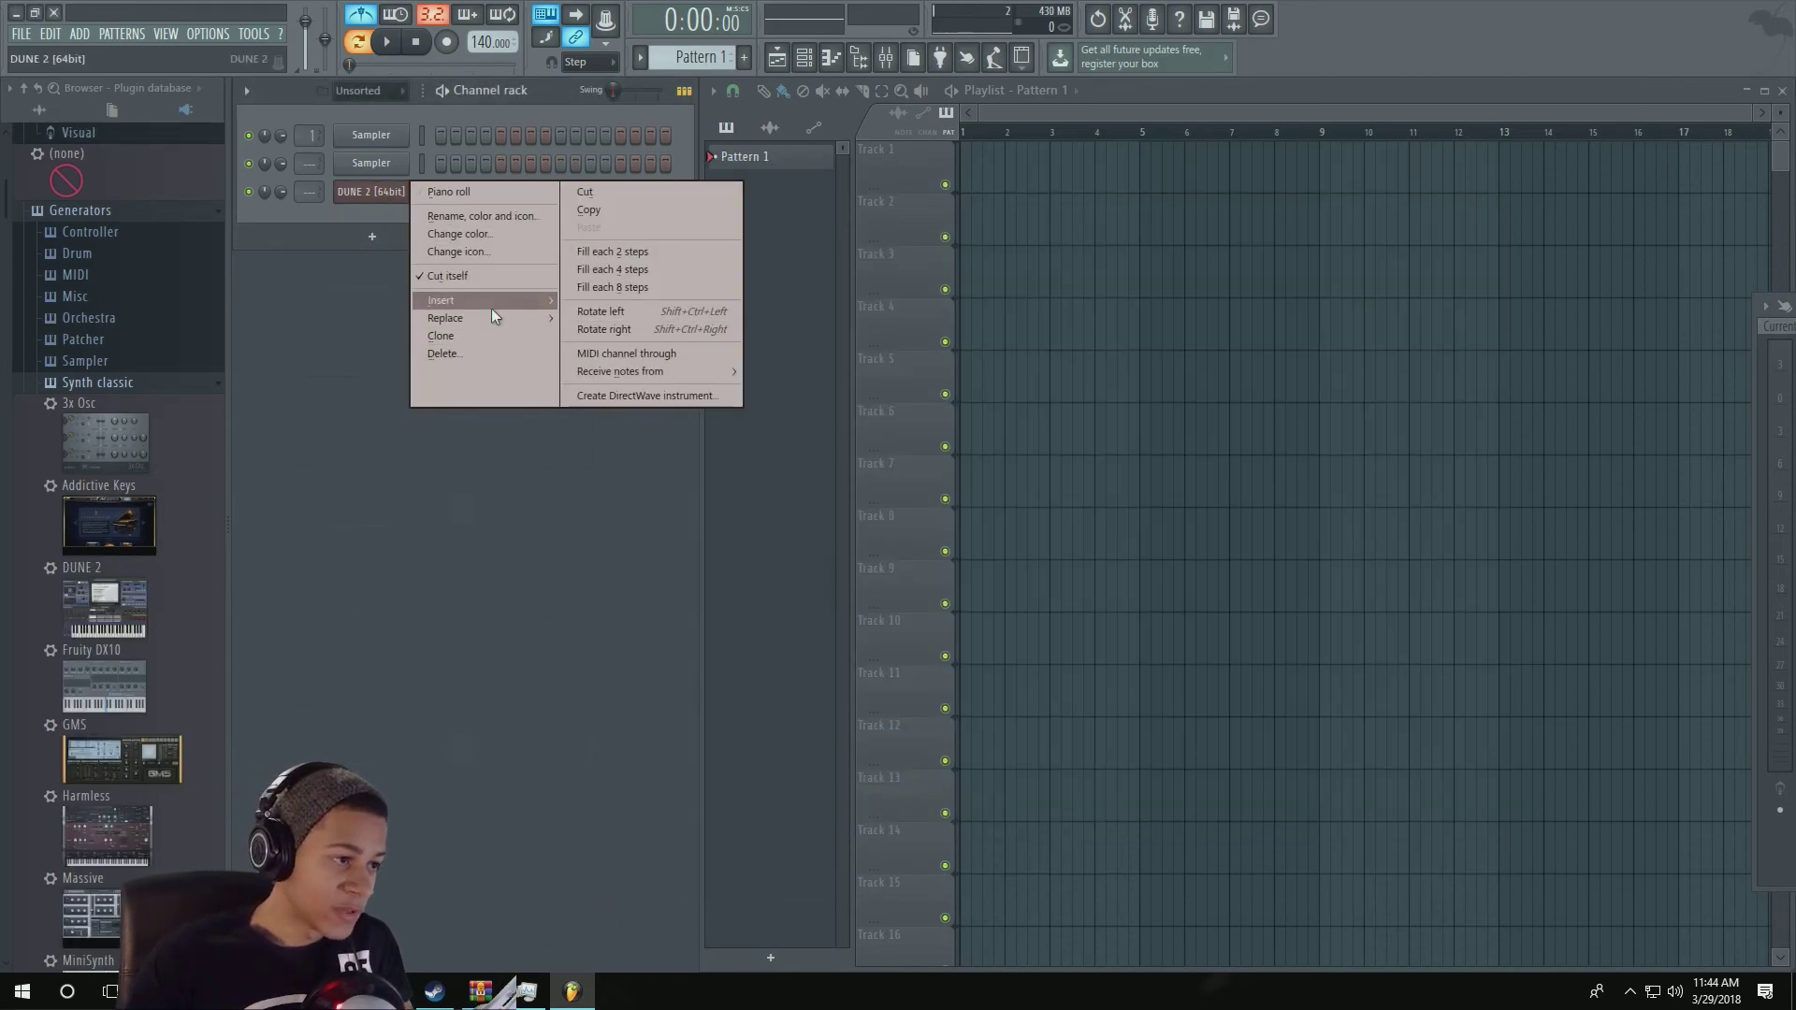
pyautogui.moveTo(491, 305)
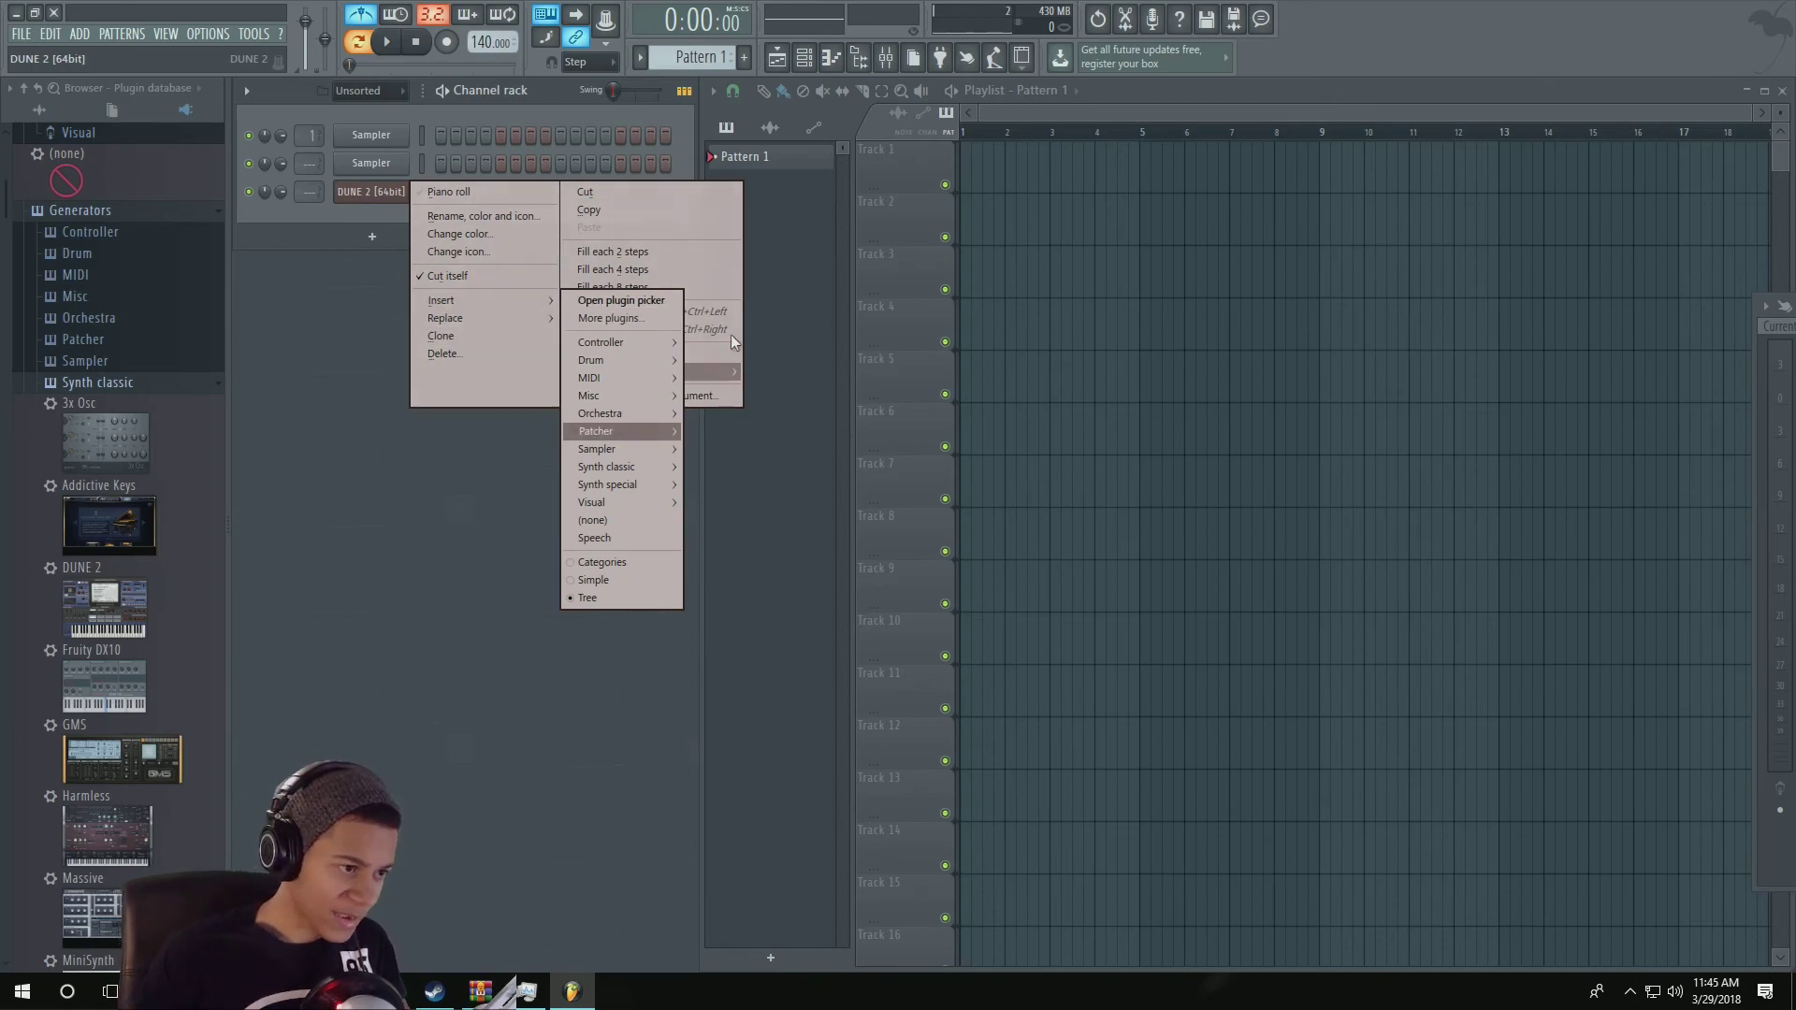
pyautogui.moveTo(643, 487)
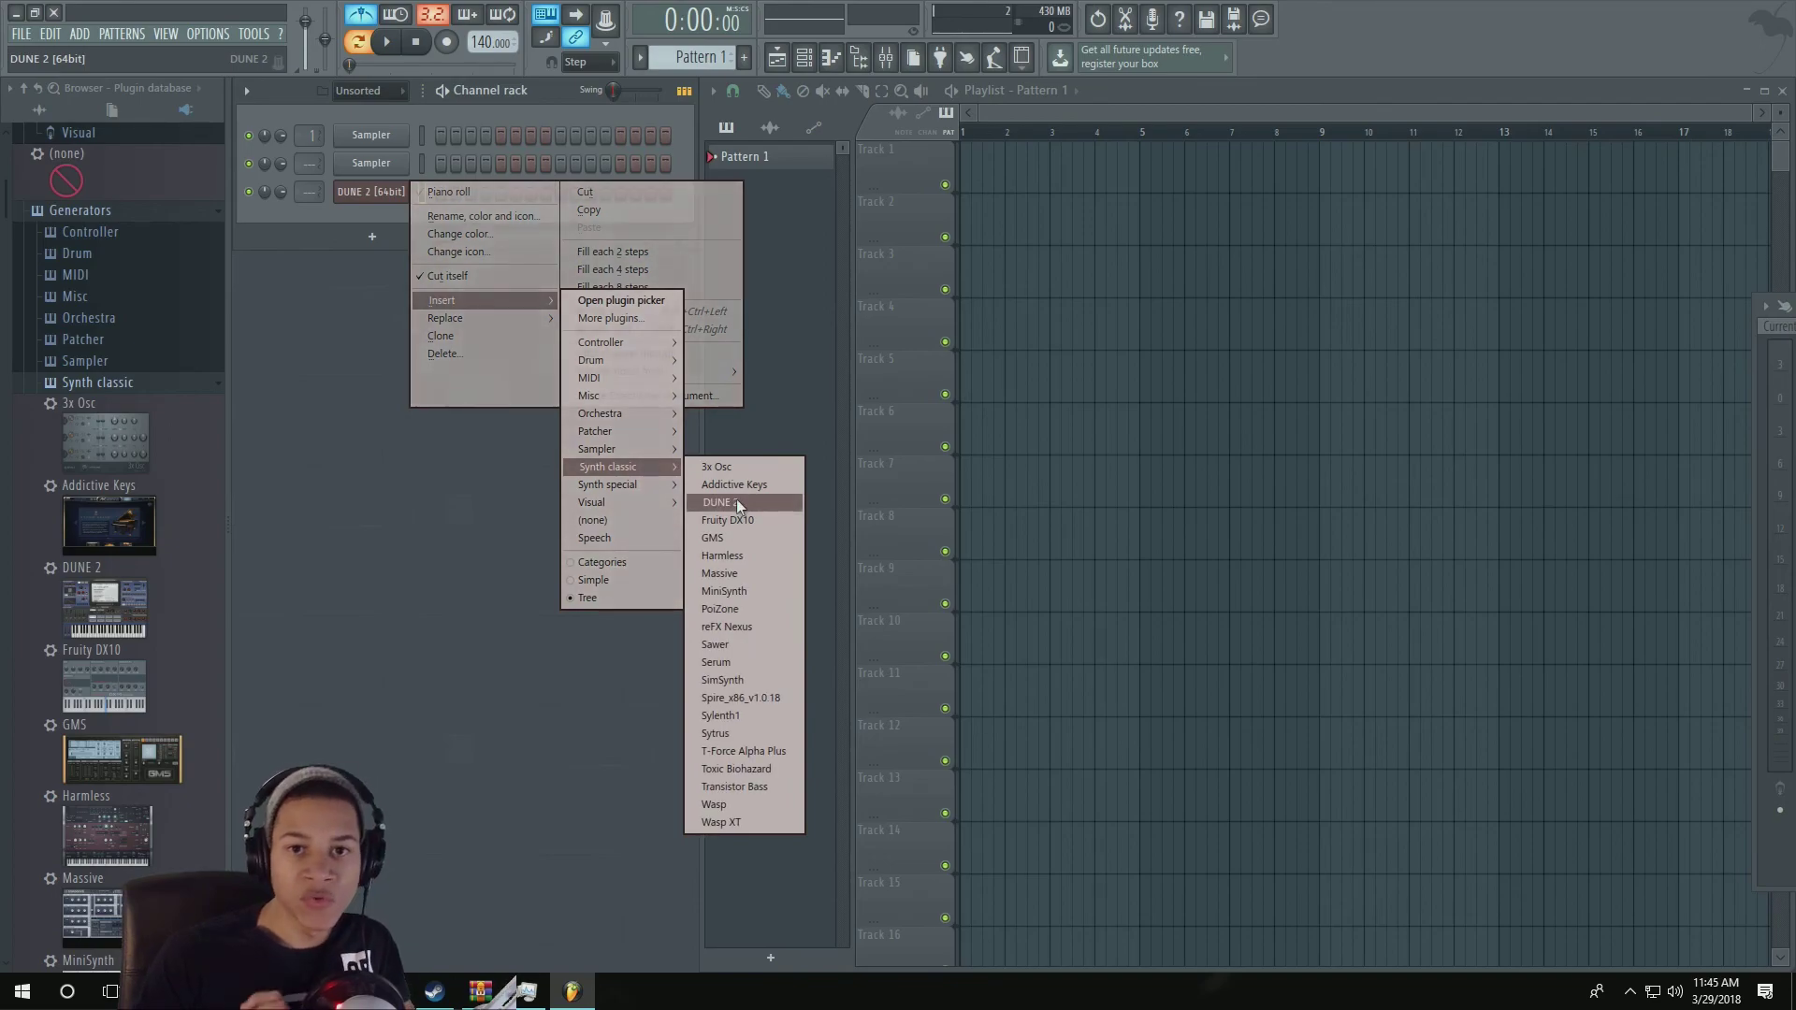
pyautogui.click(436, 557)
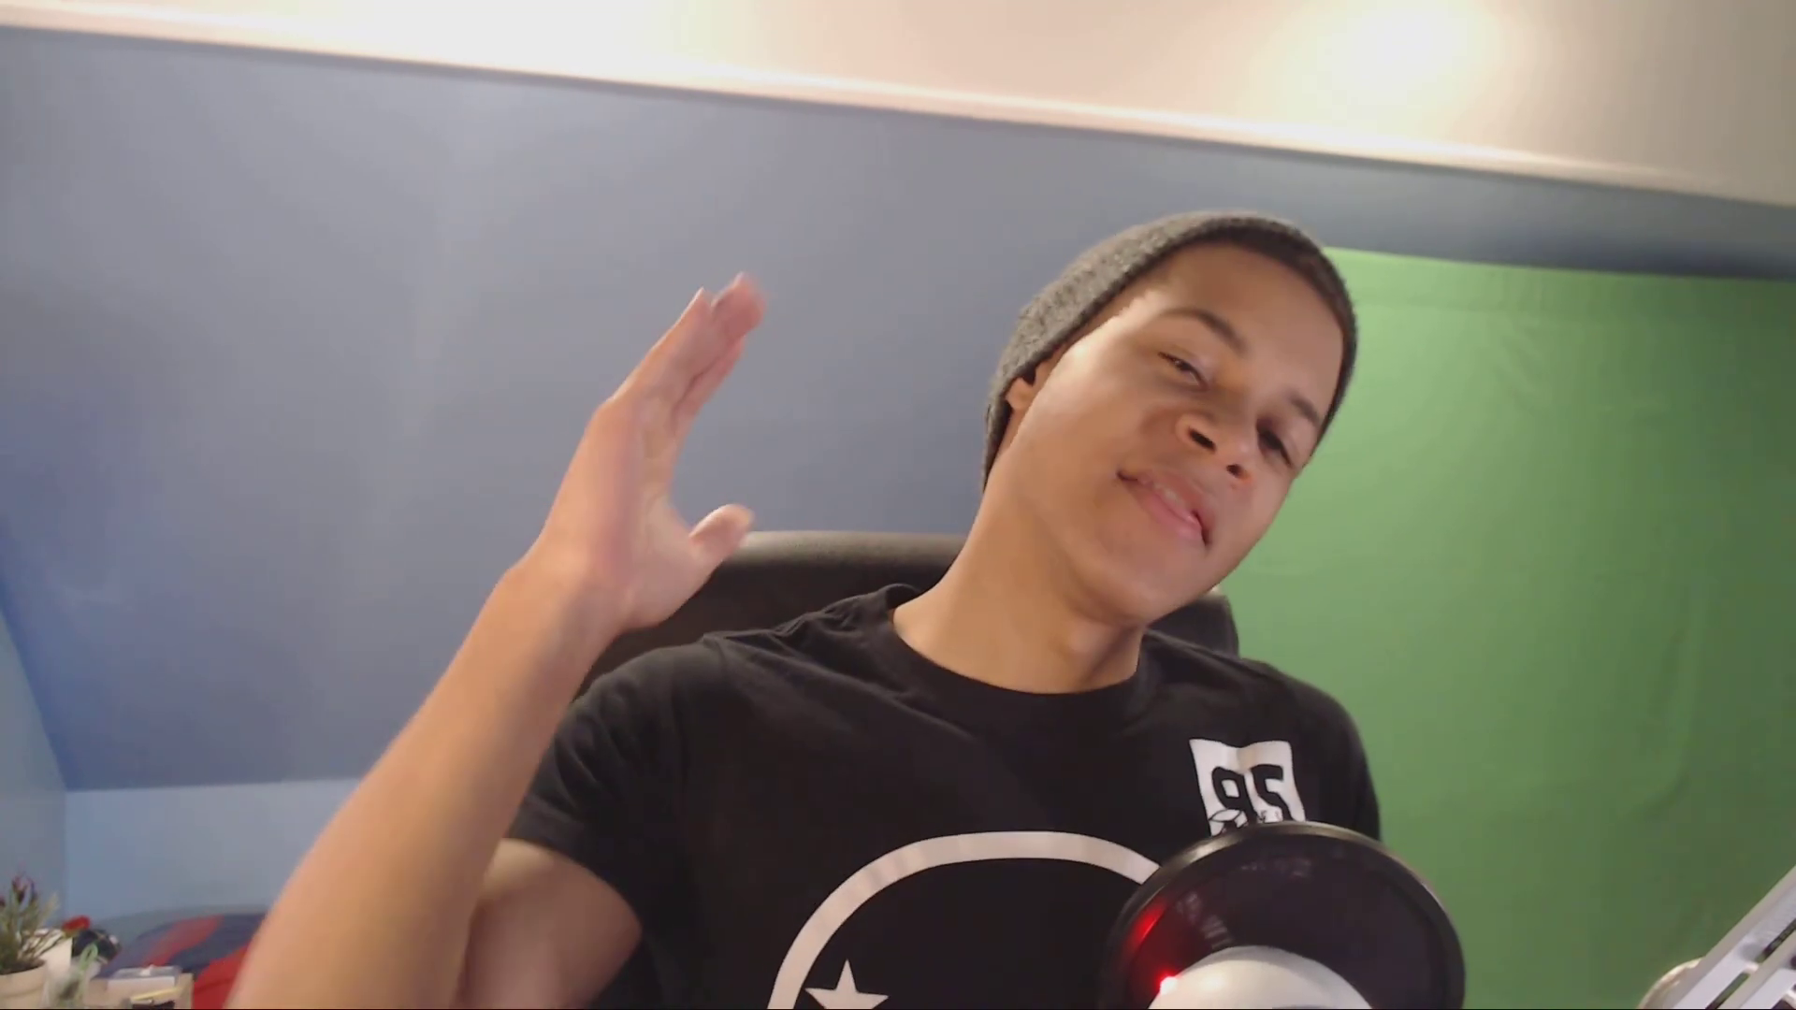